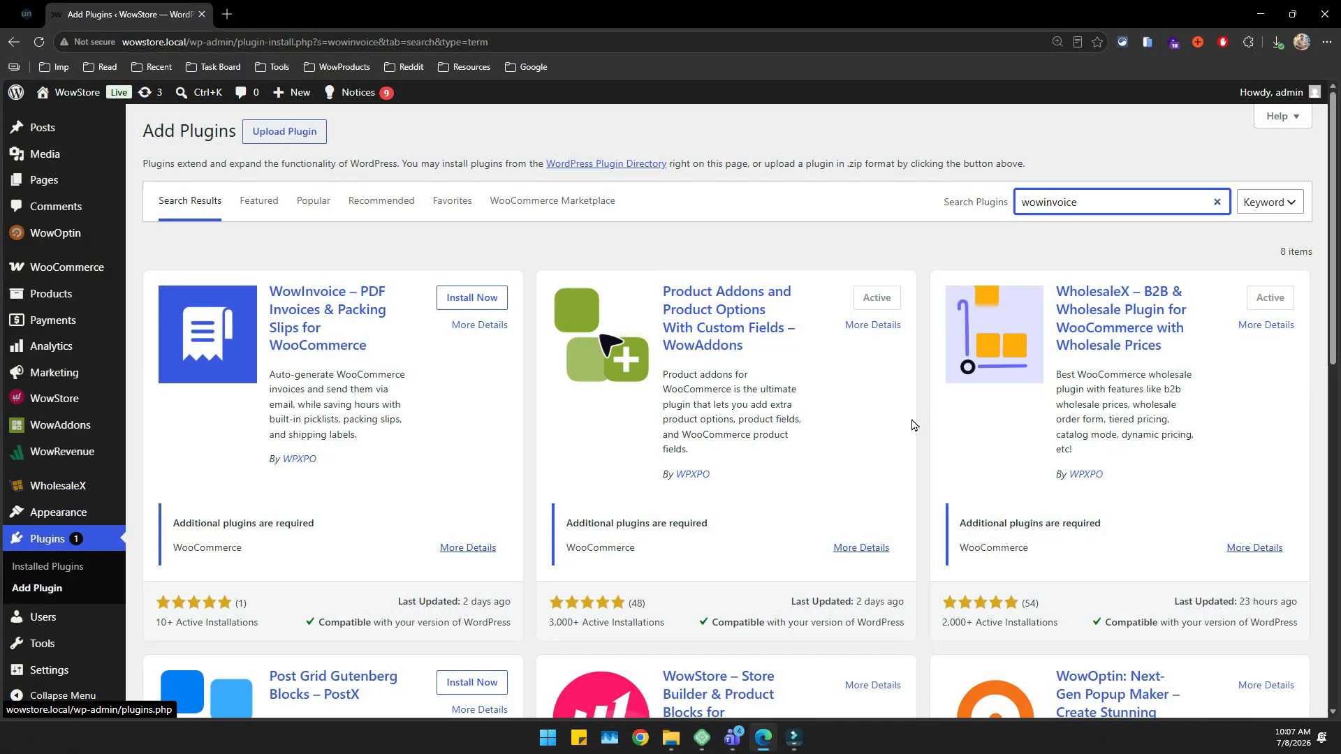
Install the WowInvoice – PDF Invoices & Packing Slips for WooCommerce plugin.
click(470, 308)
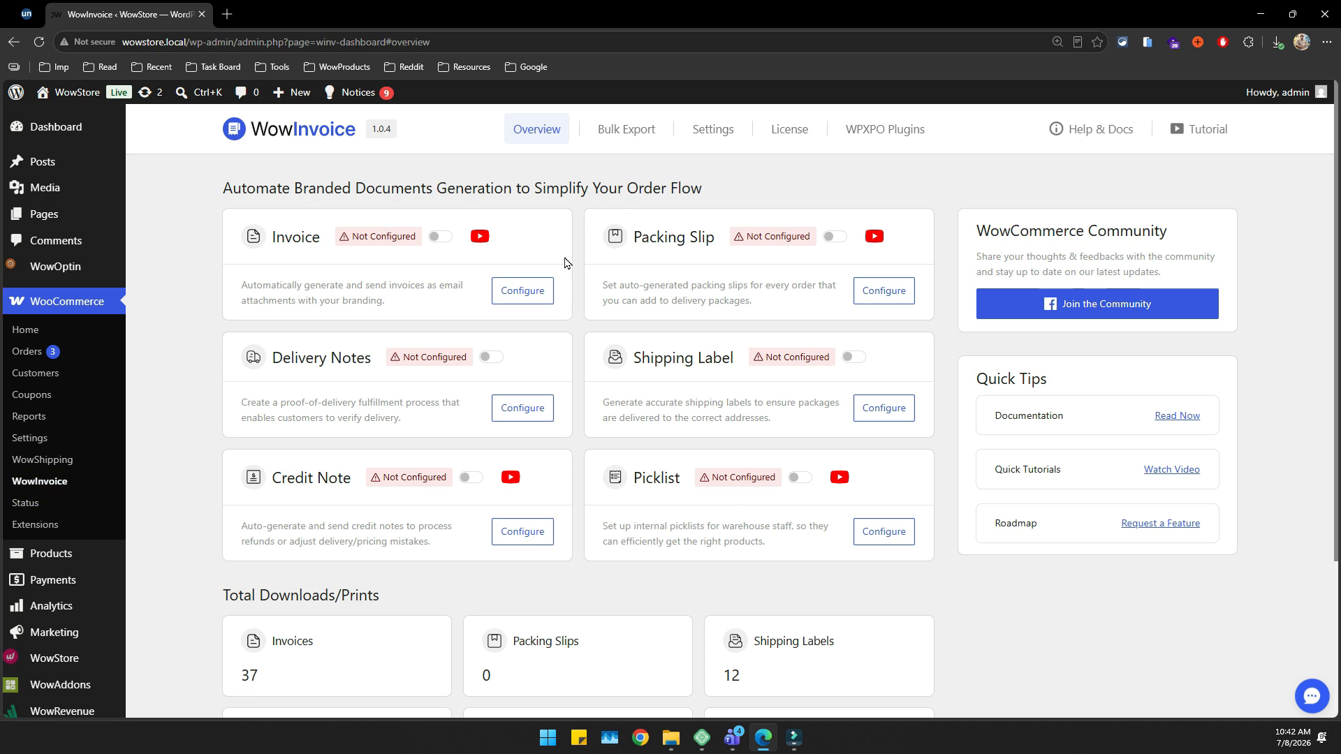
Review the document types and the download and print totals on the WowInvoice overview page.
scroll(704, 442, down, 1)
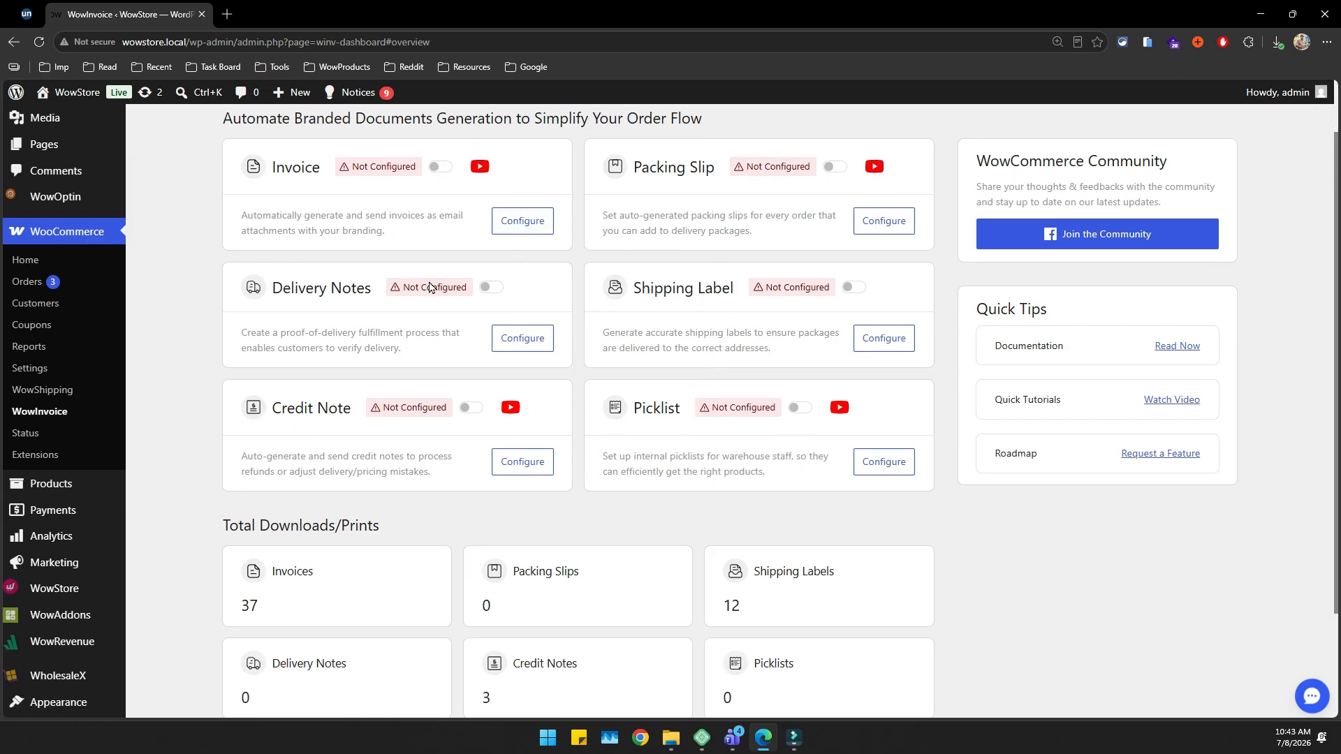
scroll(763, 443, down, 1)
scroll(772, 449, up, 2)
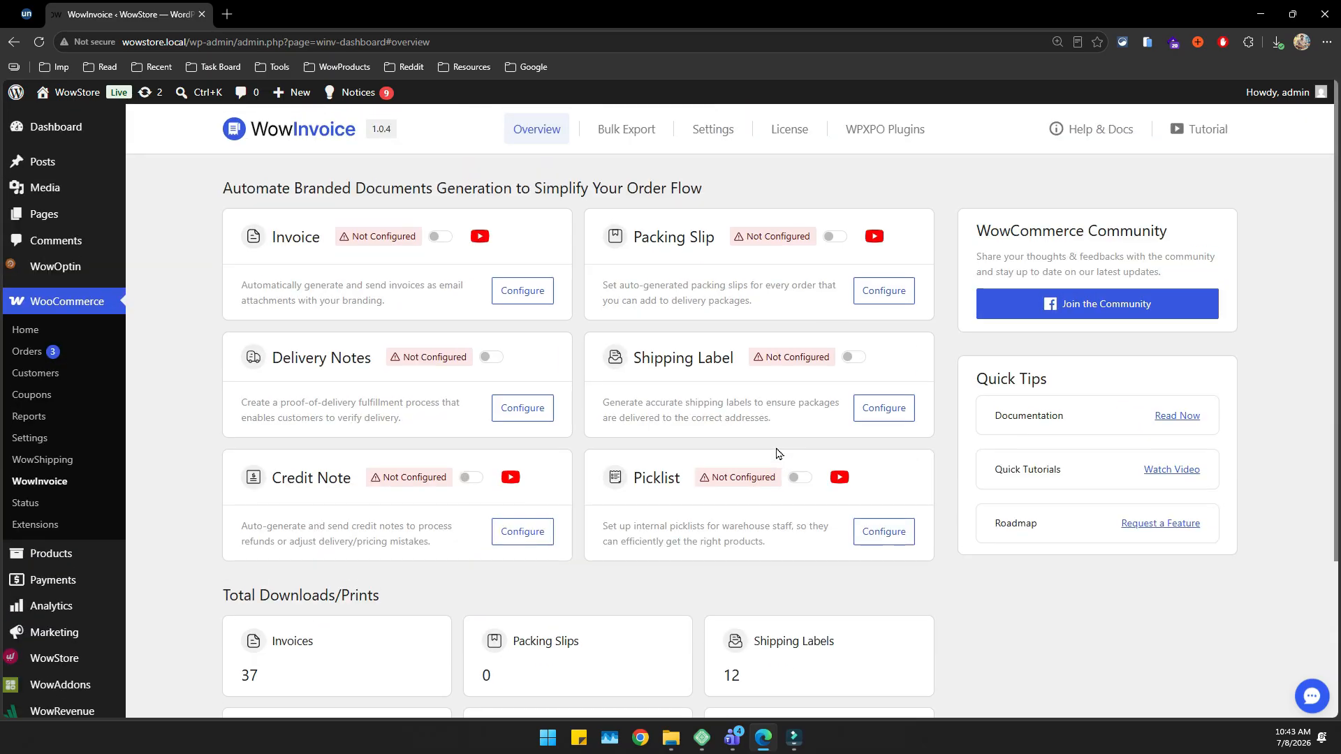
scroll(777, 453, down, 1)
scroll(772, 449, down, 2)
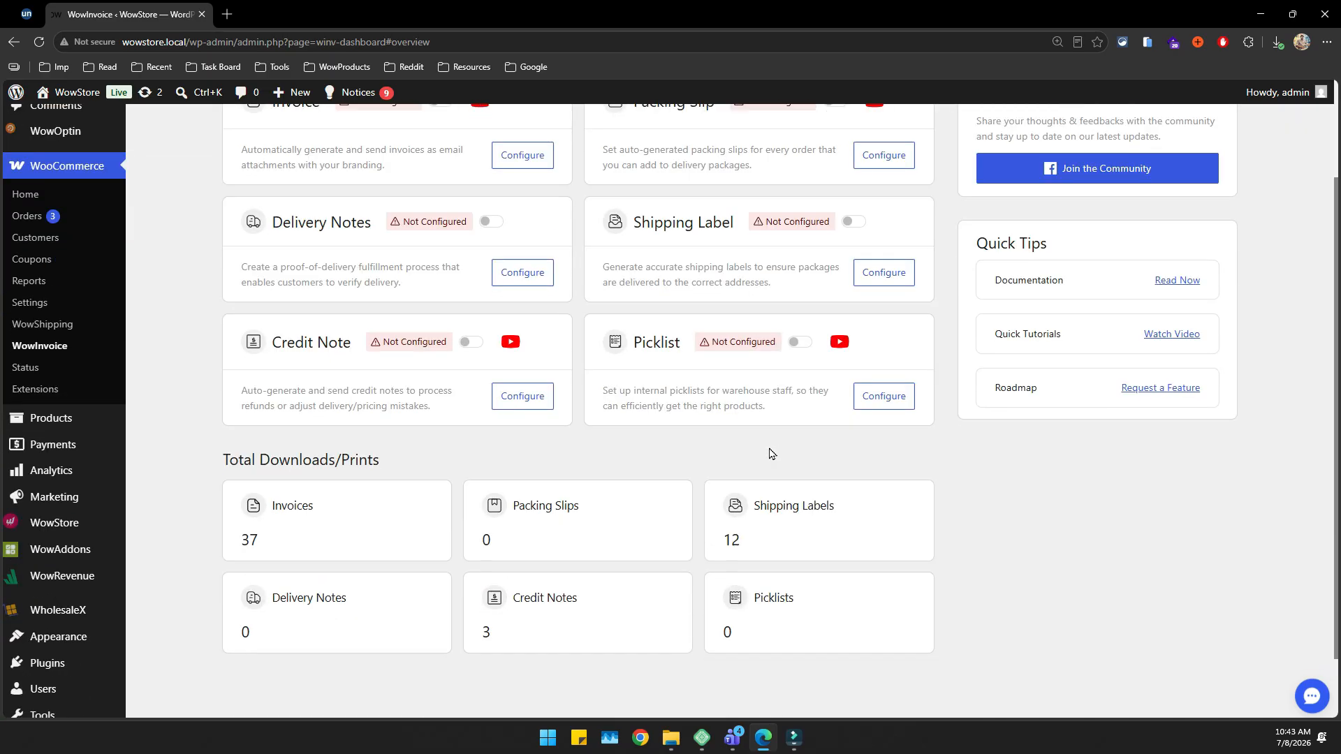
scroll(763, 454, up, 3)
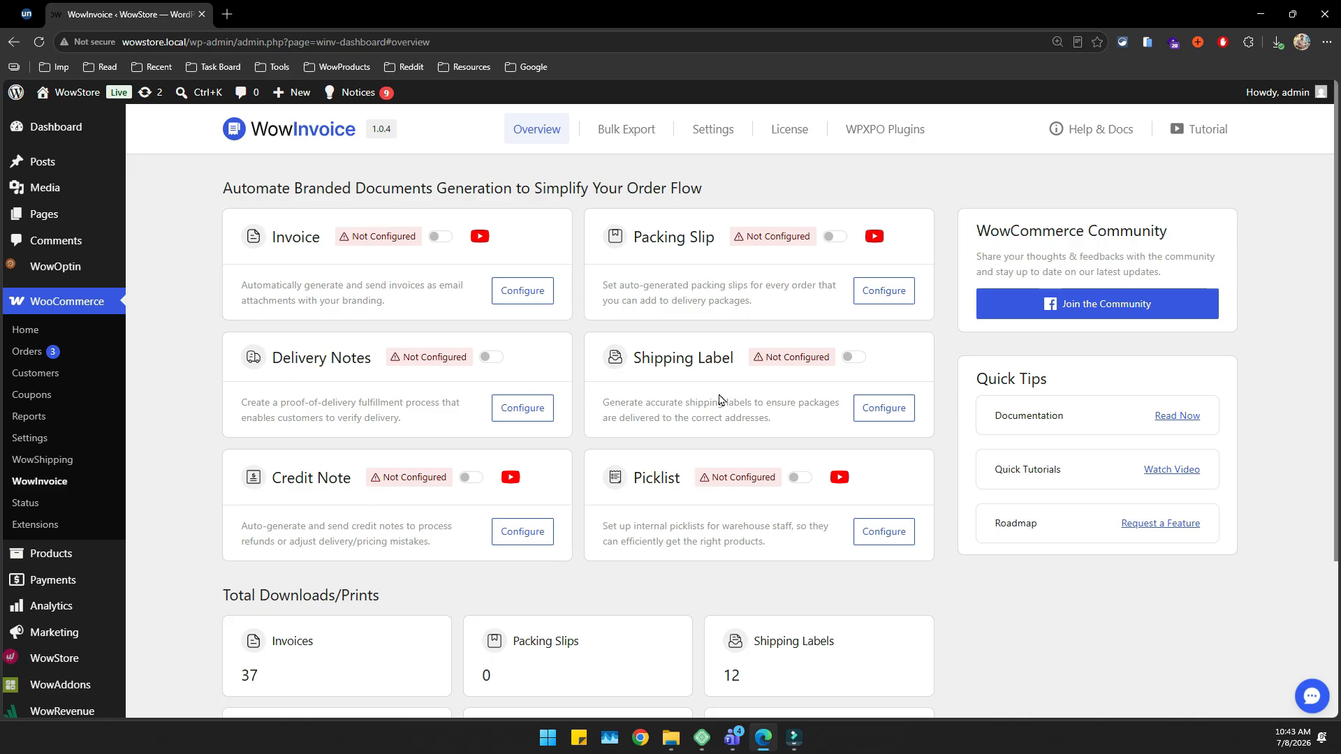
scroll(794, 497, down, 3)
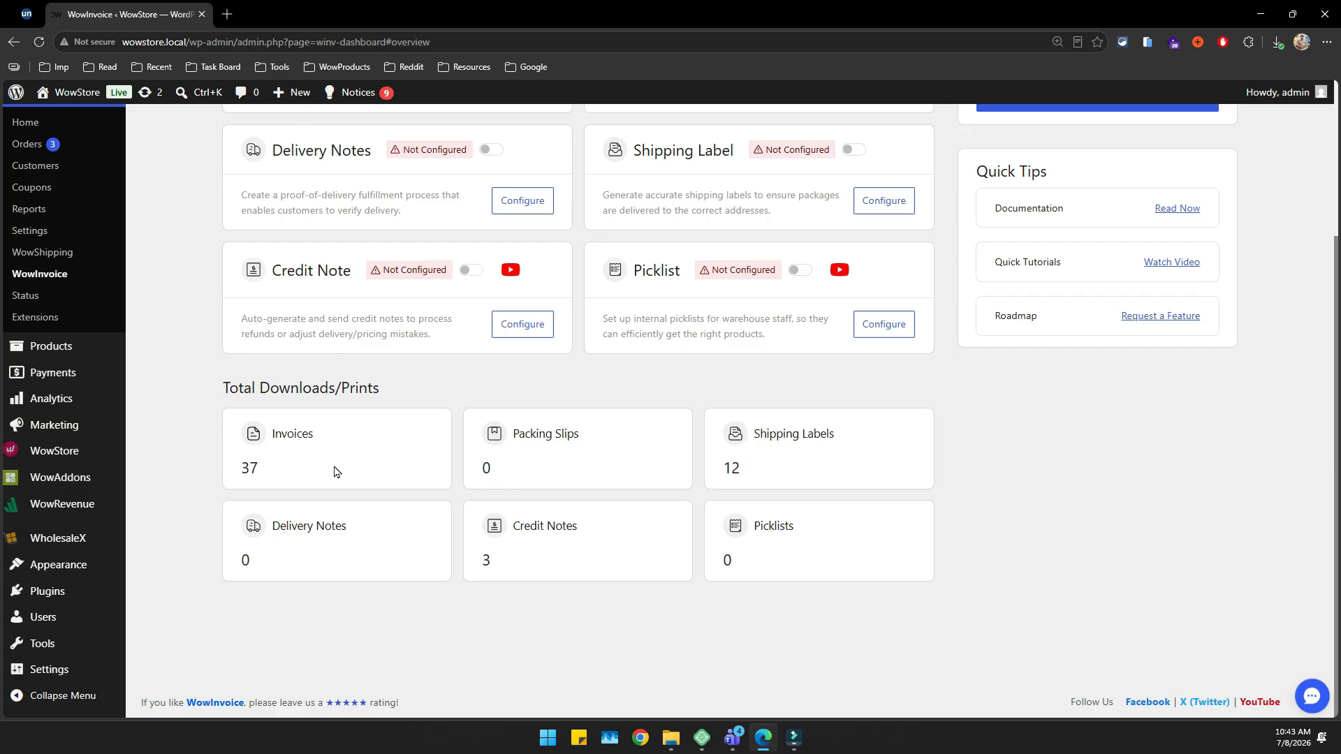
scroll(1041, 492, up, 3)
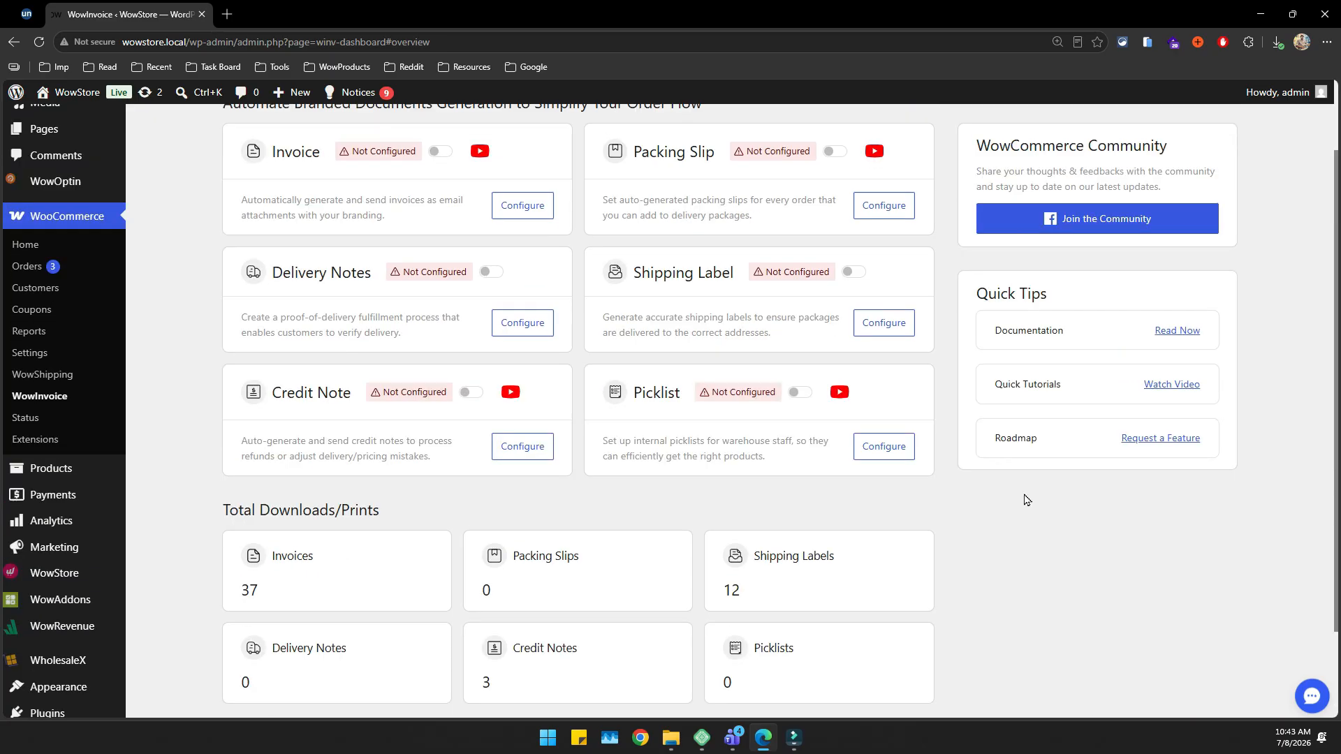
View the WowInvoice bulk export options and return to the overview page.
click(709, 137)
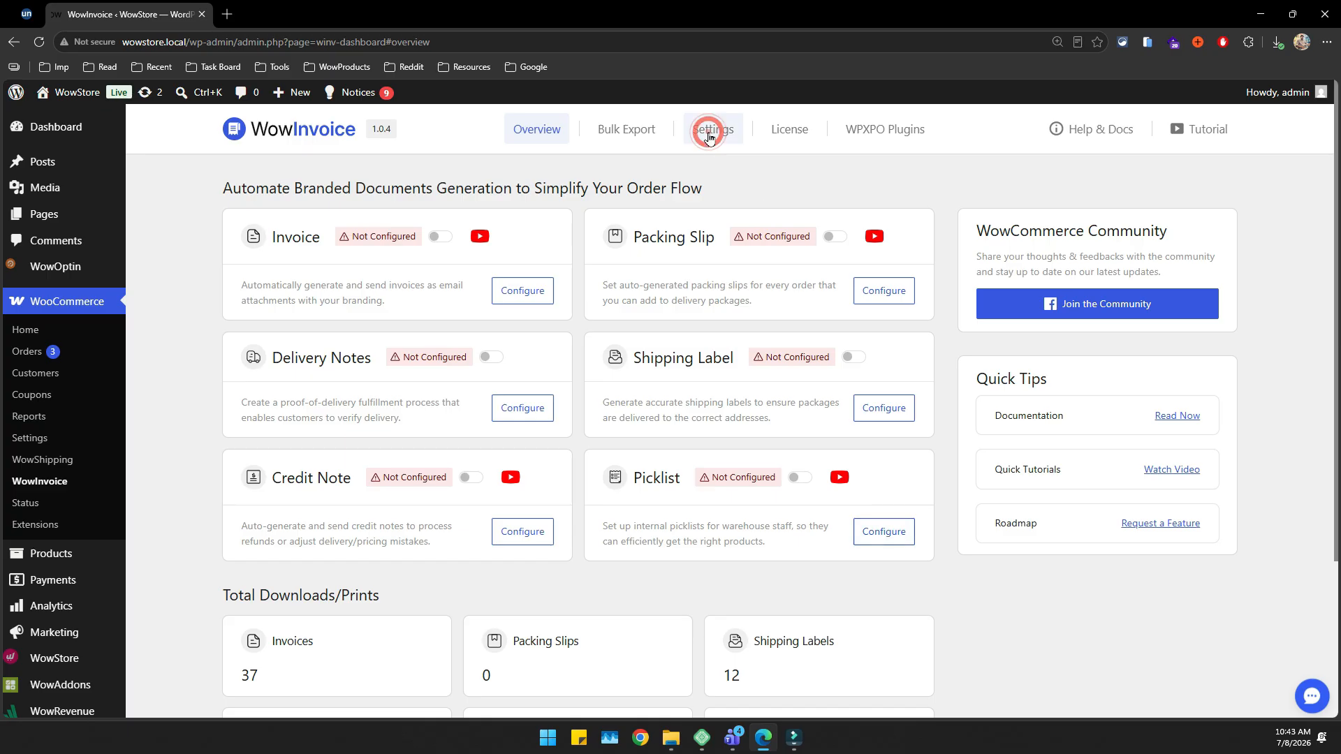
click(648, 136)
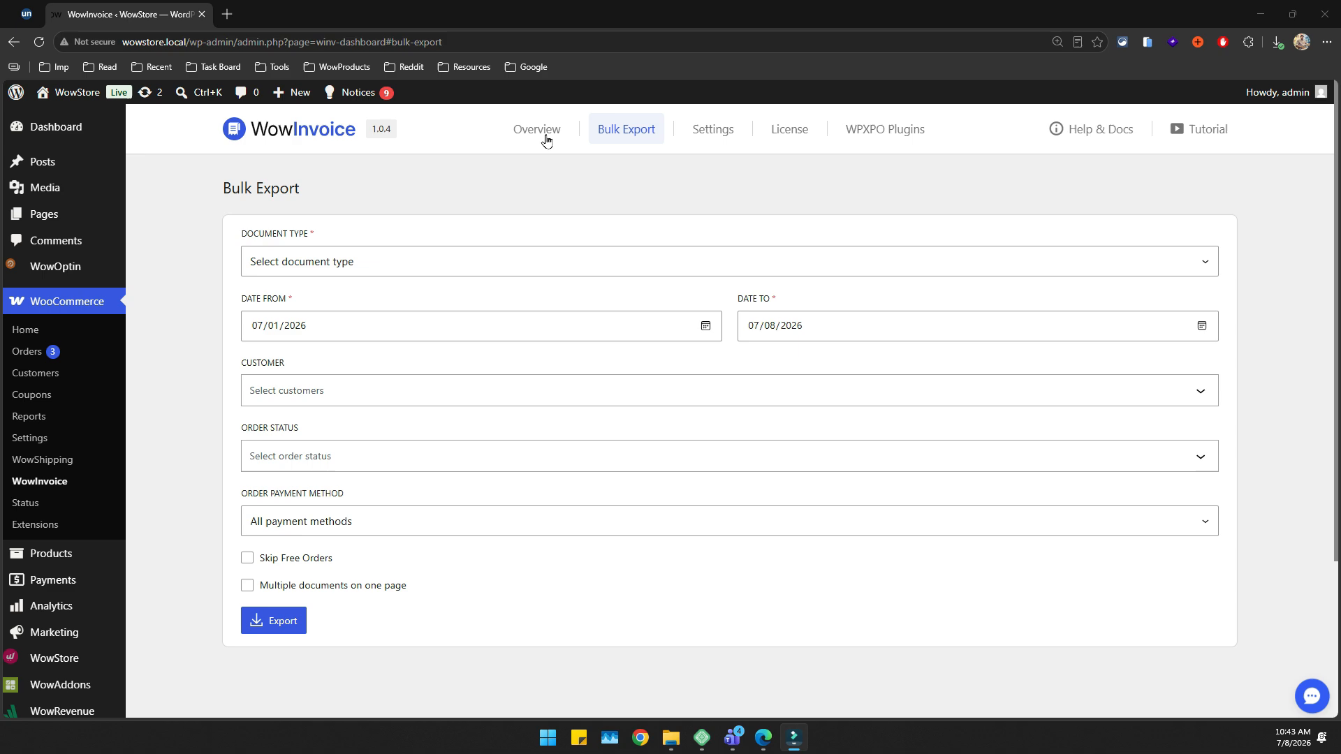
click(545, 140)
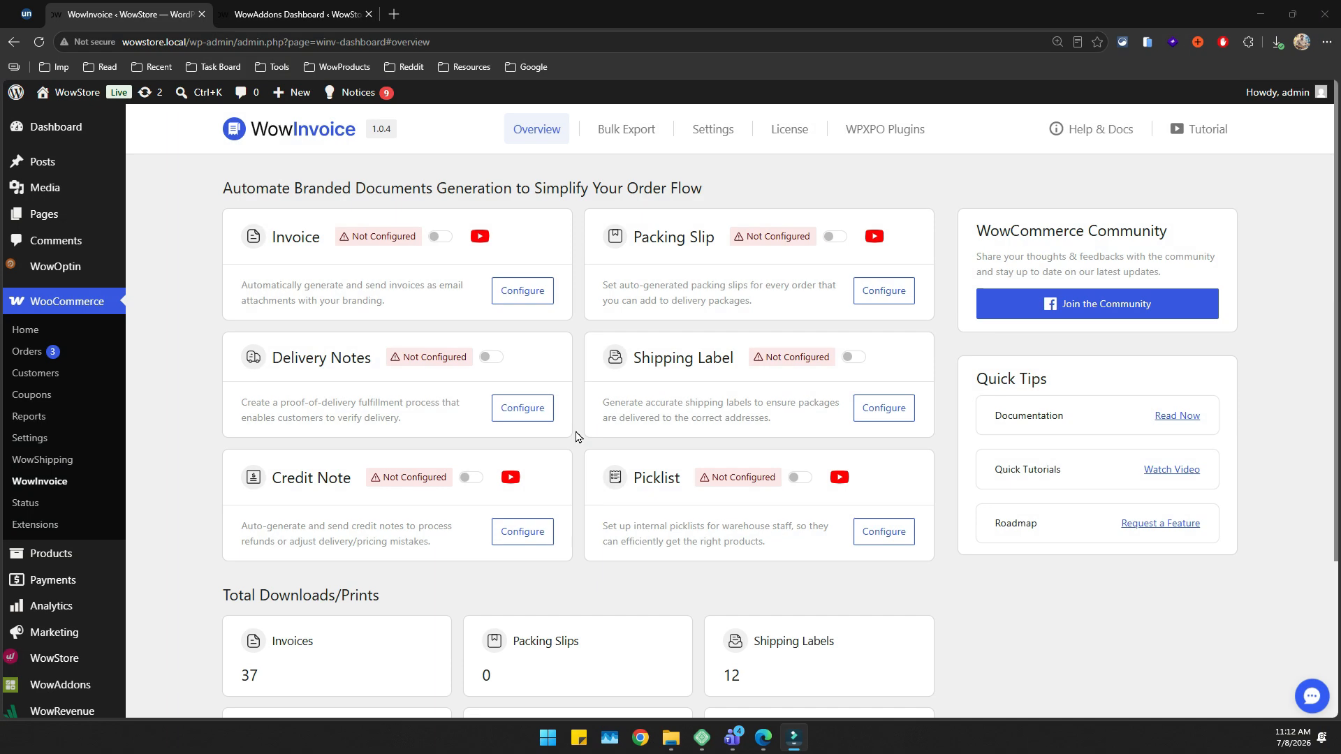
Open the Invoice document for configuration and view its available templates without choosing one.
click(510, 286)
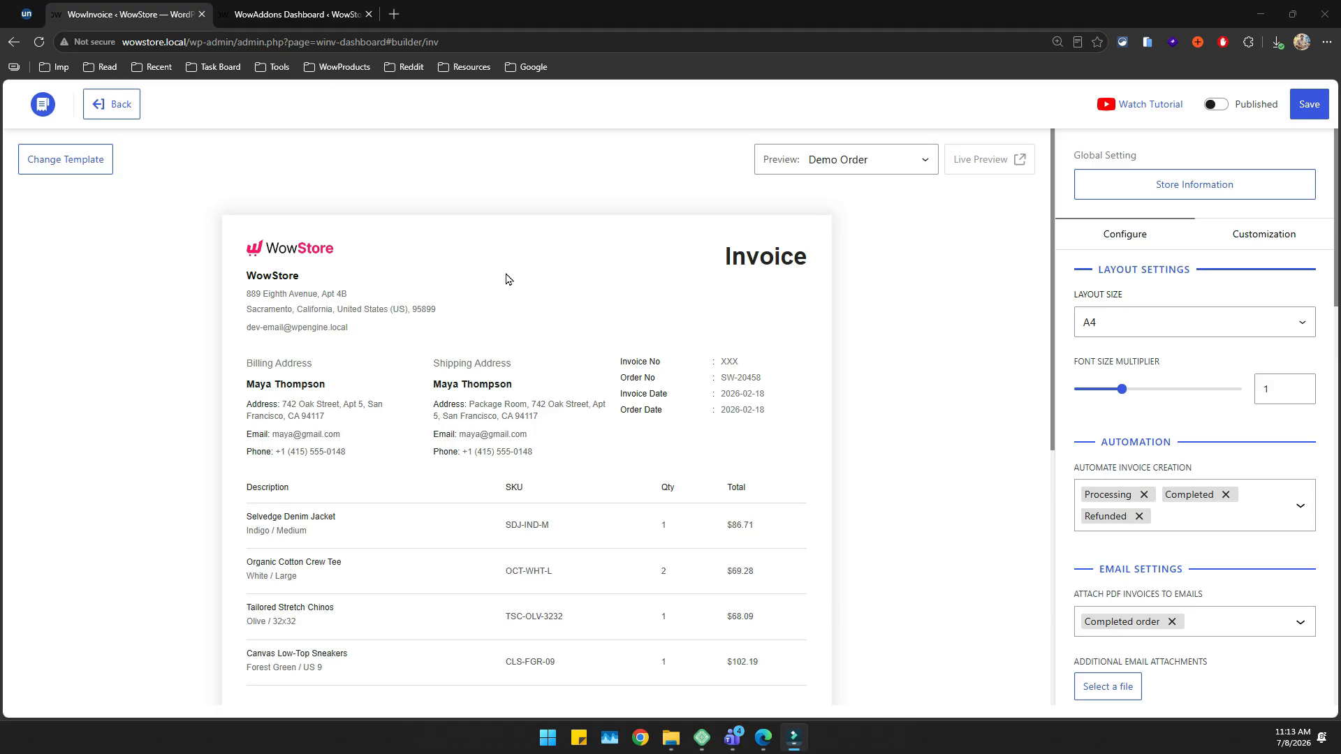
click(89, 162)
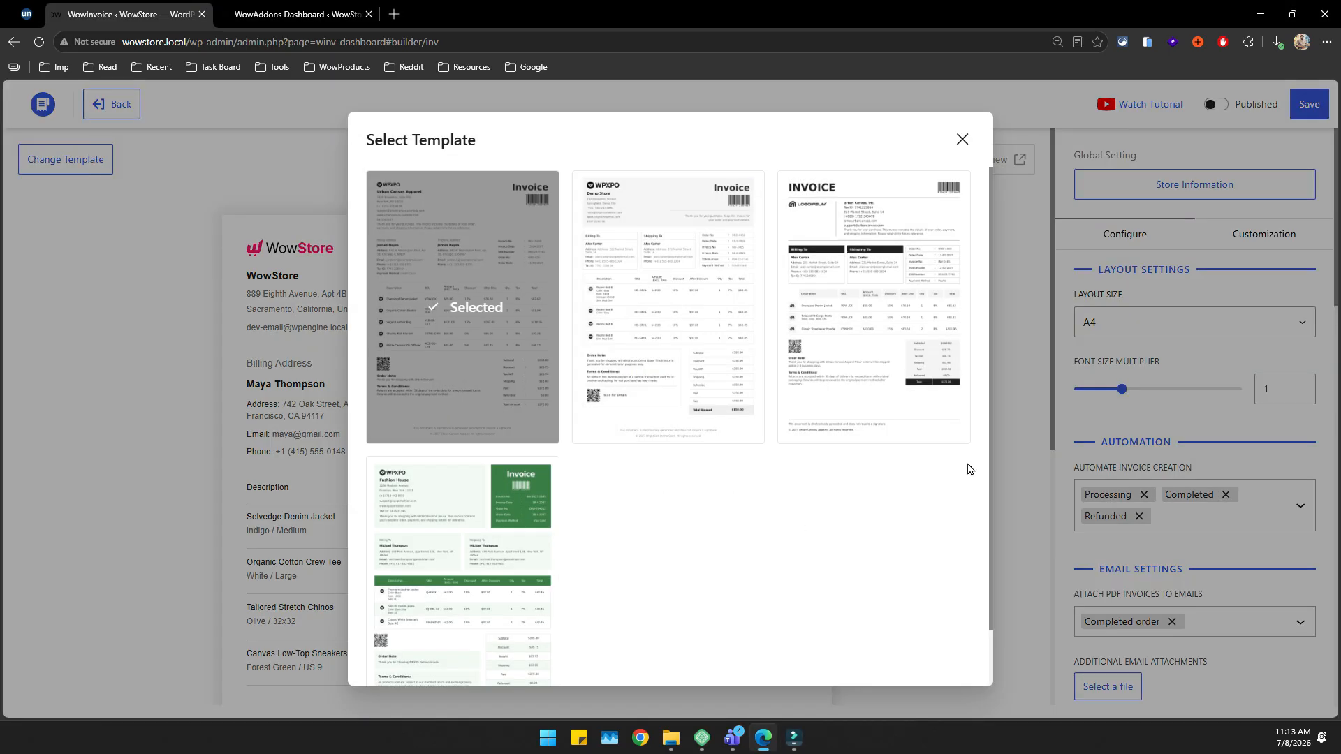
click(1026, 487)
Preview the invoice with the last order's data and switch the preview source to searching for an order.
click(856, 167)
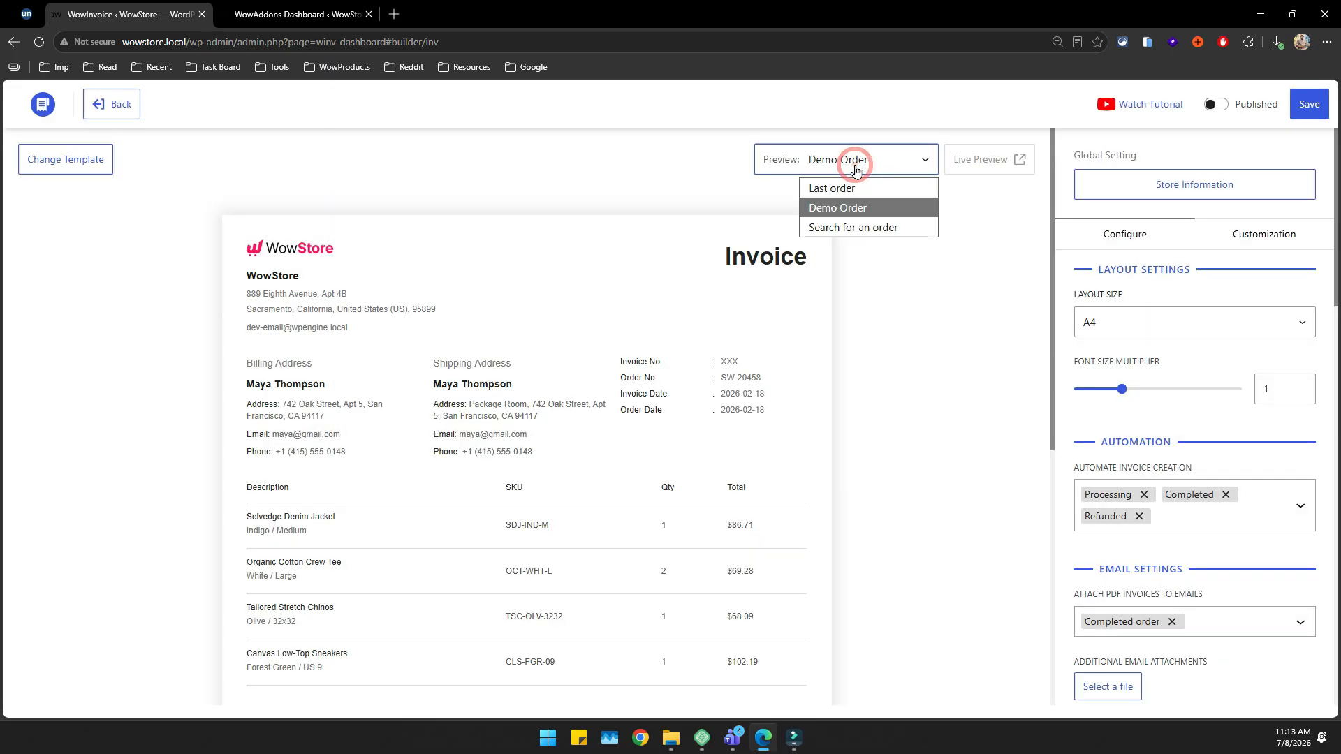
click(879, 210)
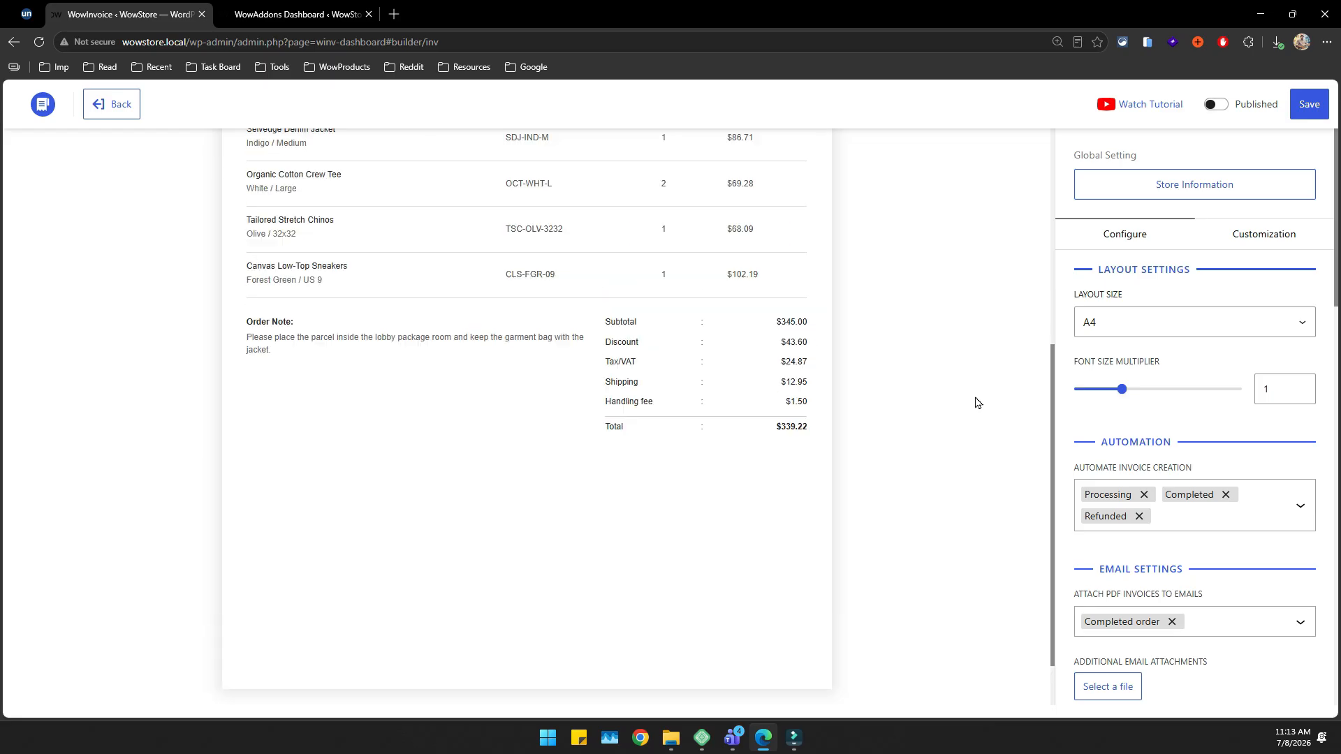
click(834, 159)
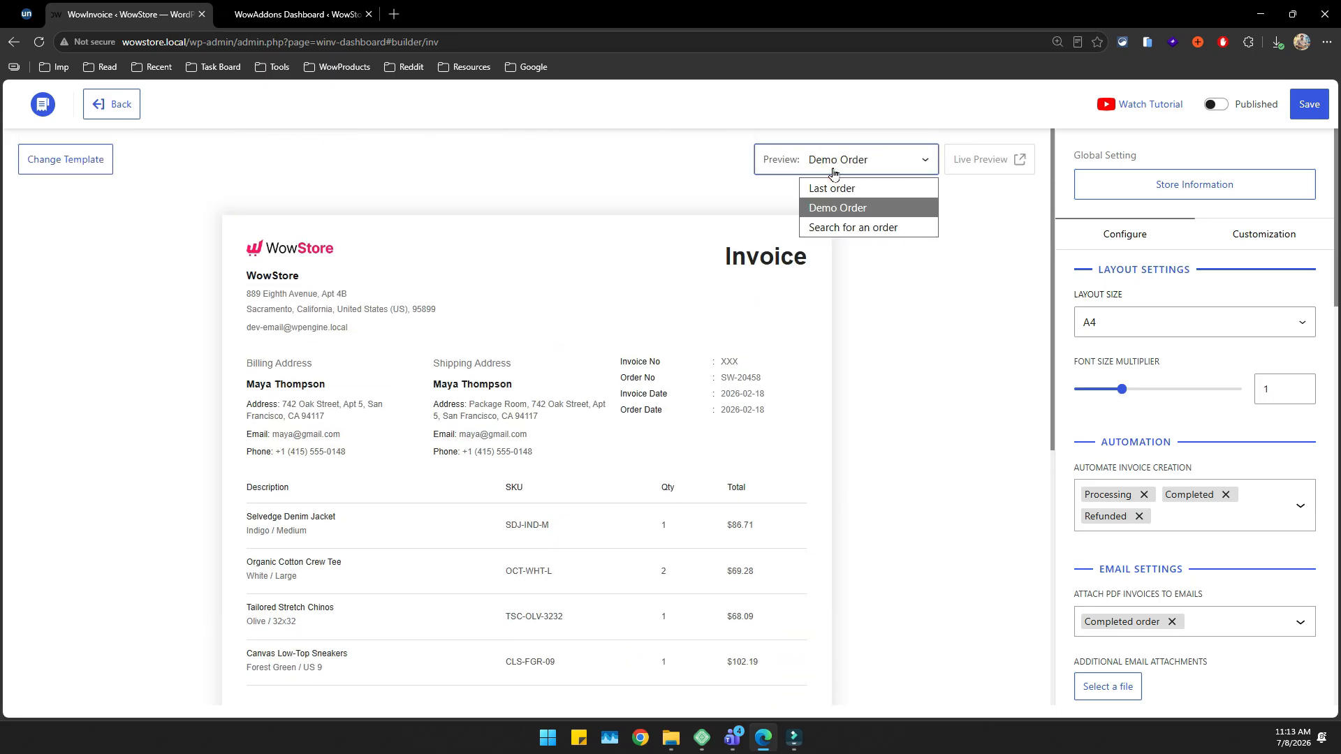
click(843, 190)
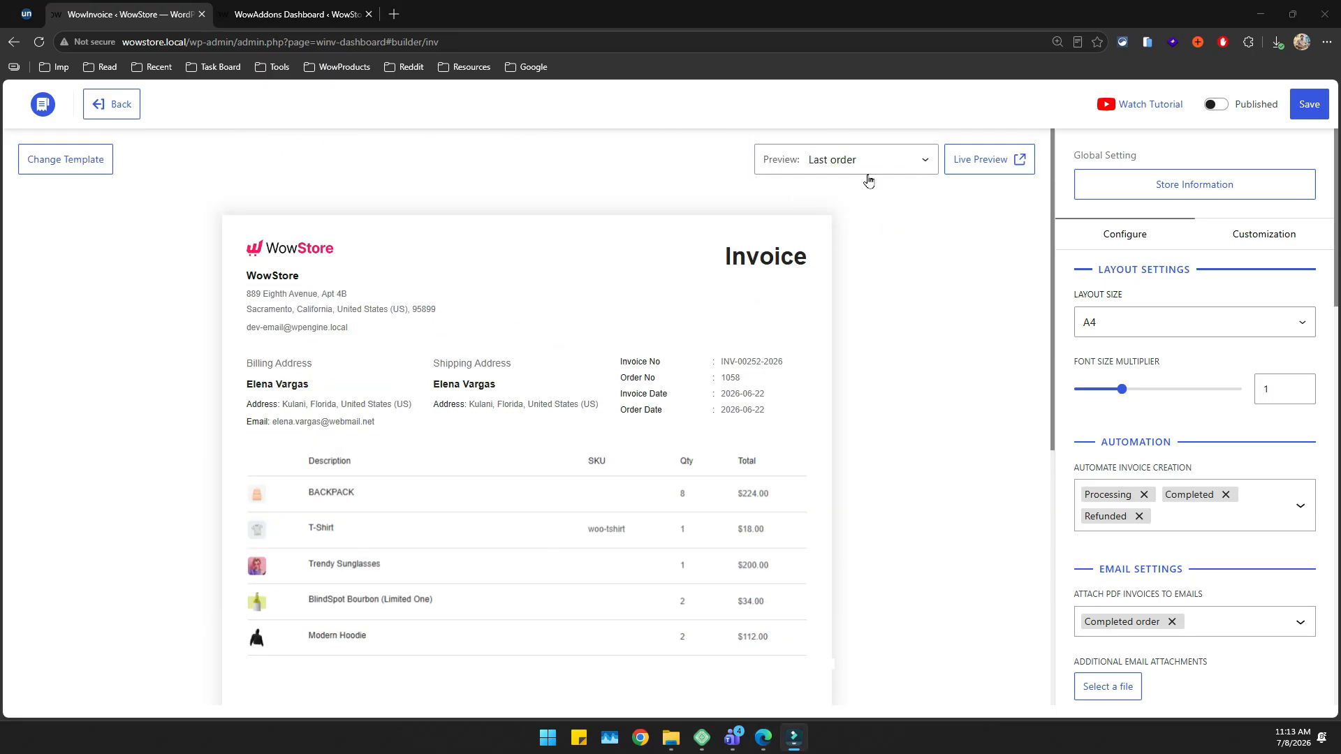
click(849, 150)
click(866, 225)
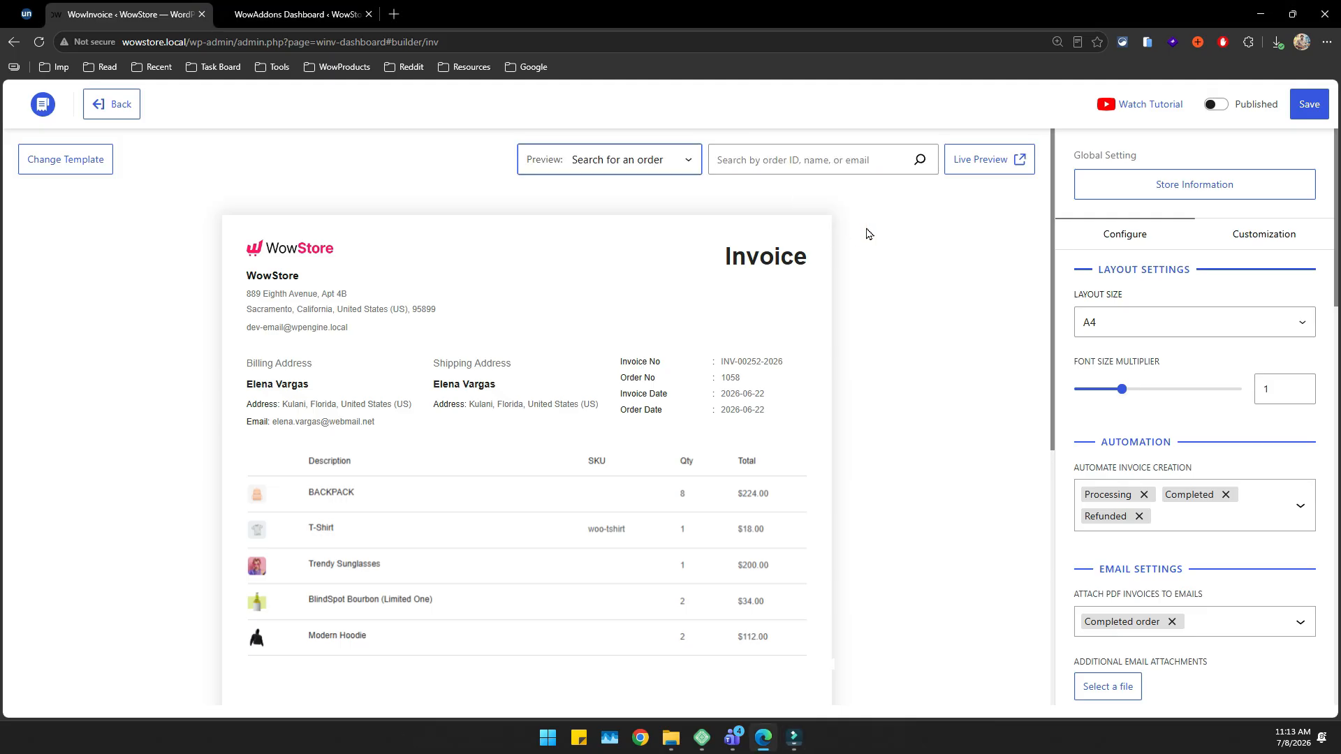
click(793, 163)
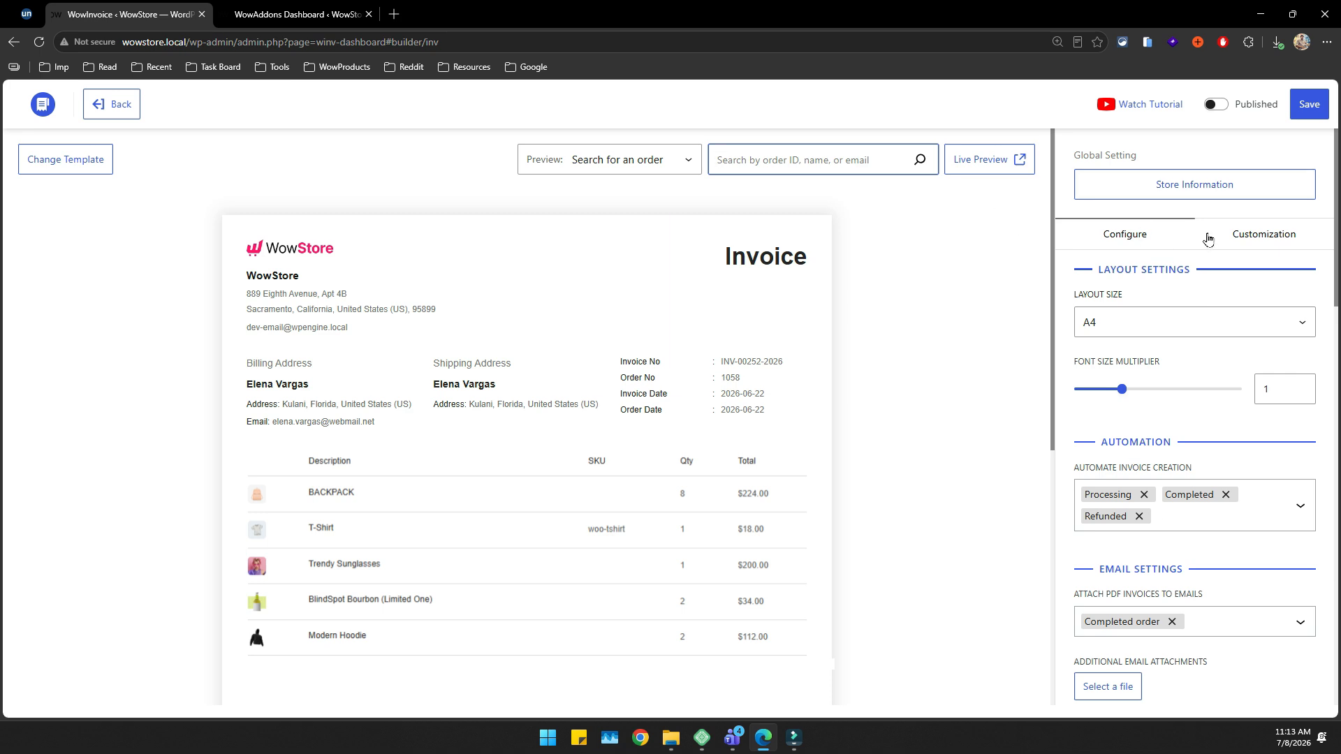
Examine the invoice's store information, its layout, automation and email settings, and its customization sections.
click(1181, 192)
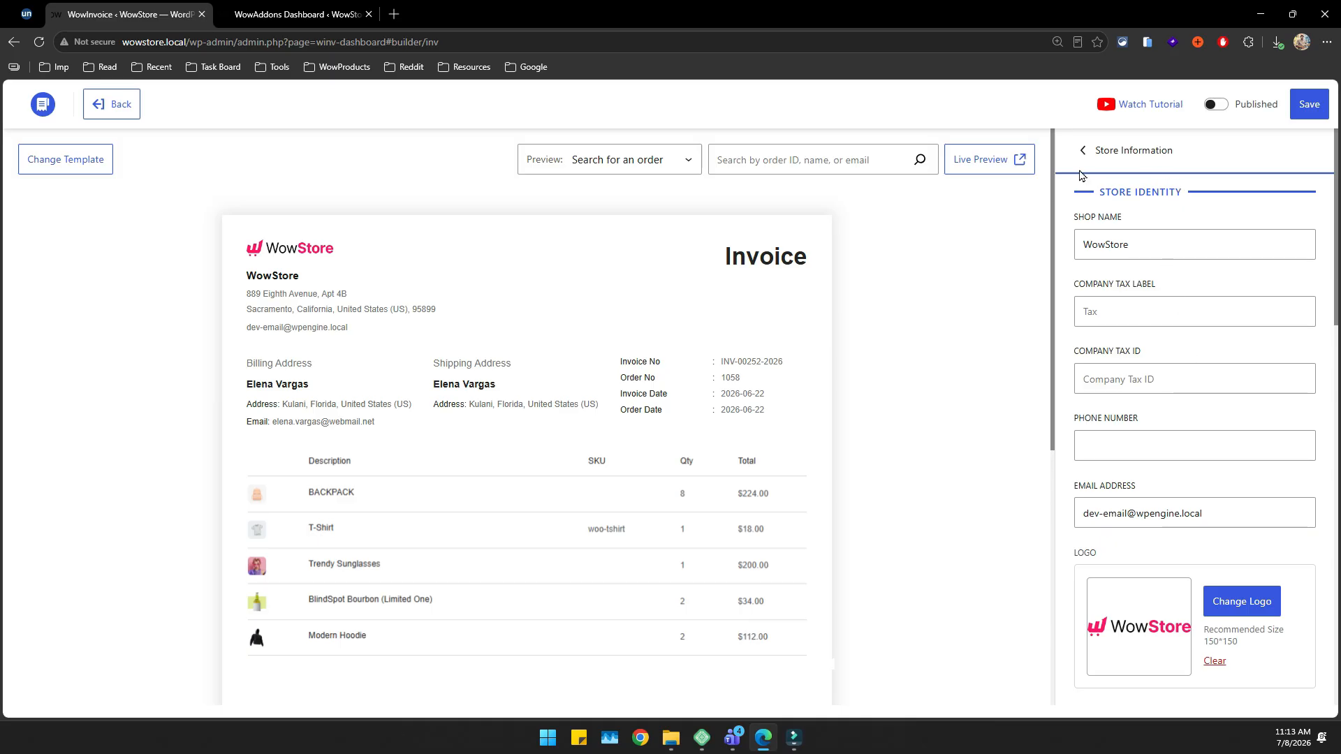
click(1082, 150)
click(1125, 237)
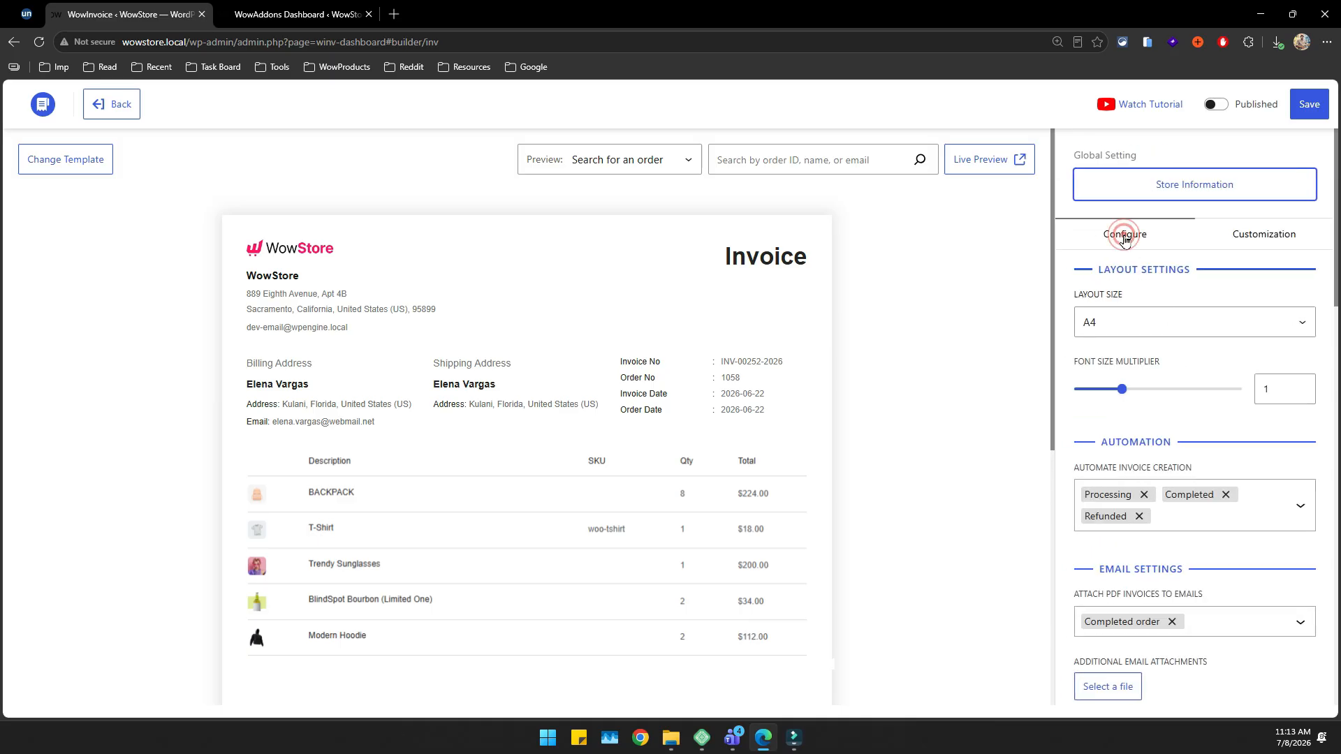
click(1240, 243)
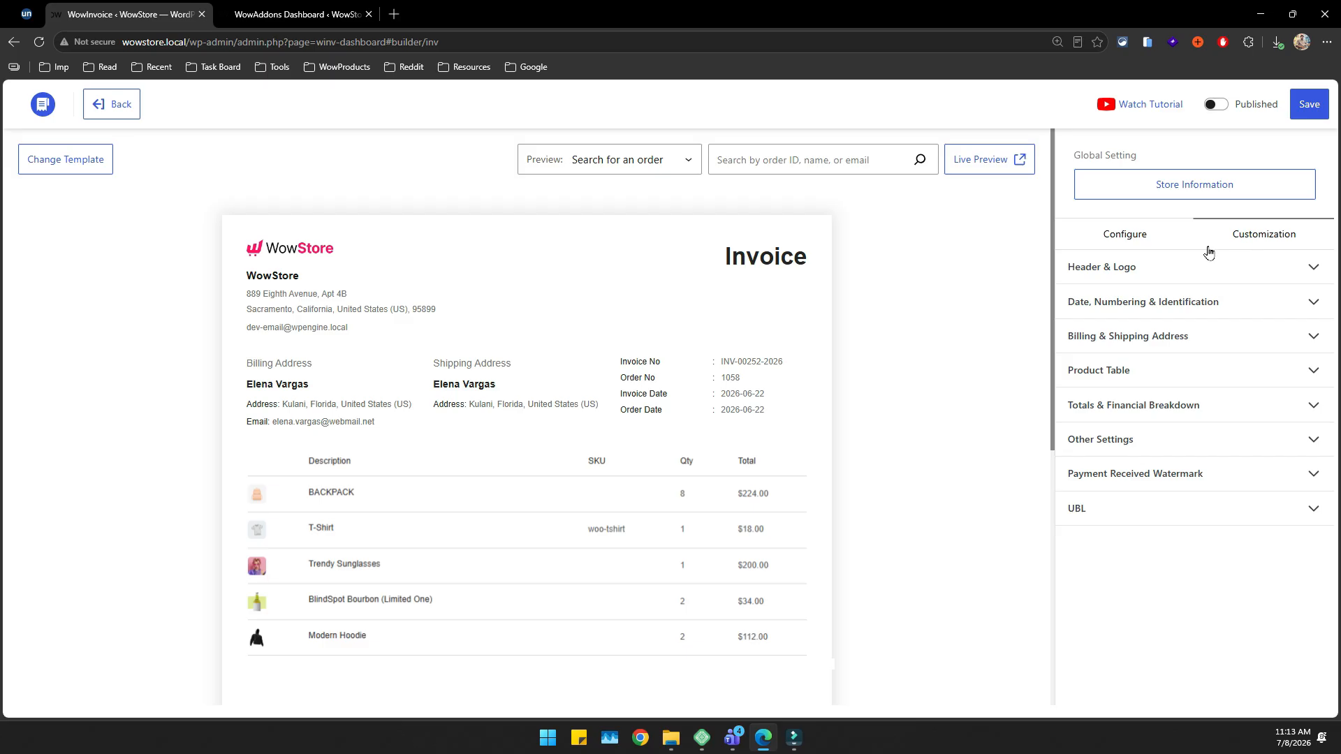
click(1142, 240)
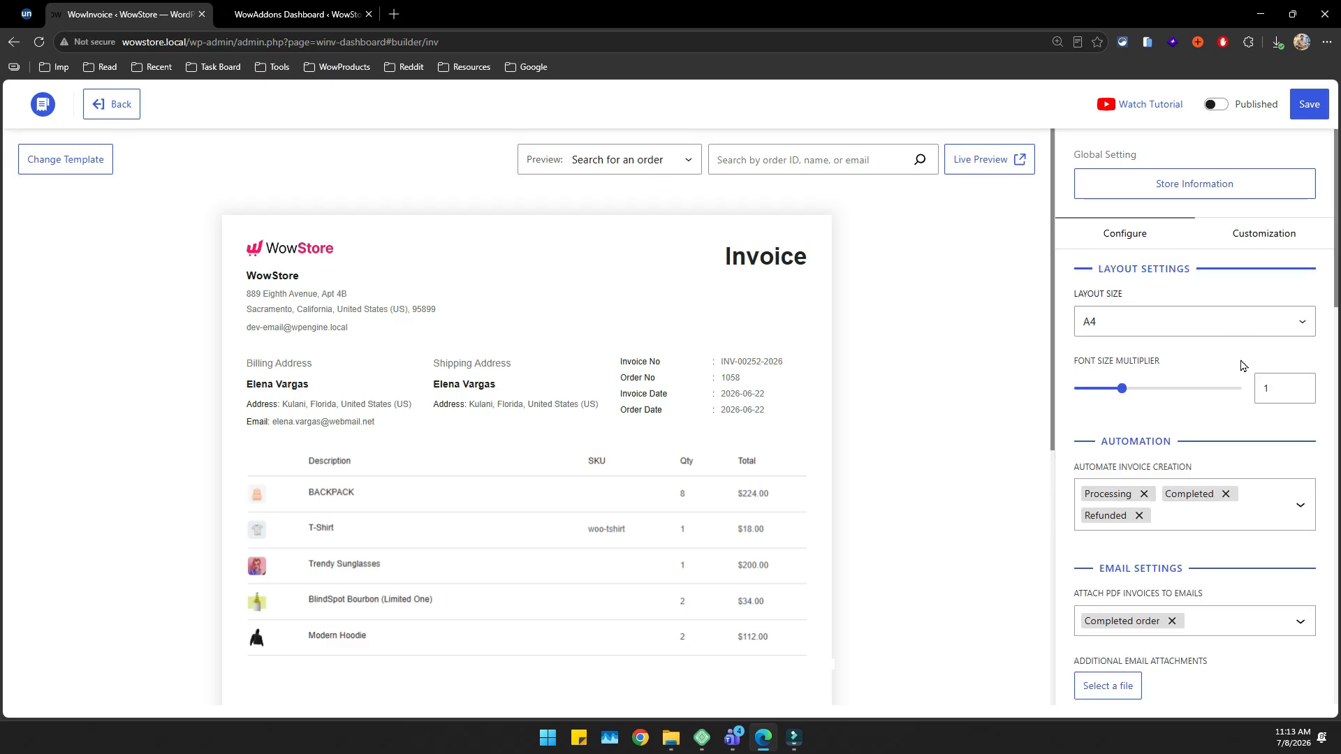
scroll(1243, 365, down, 4)
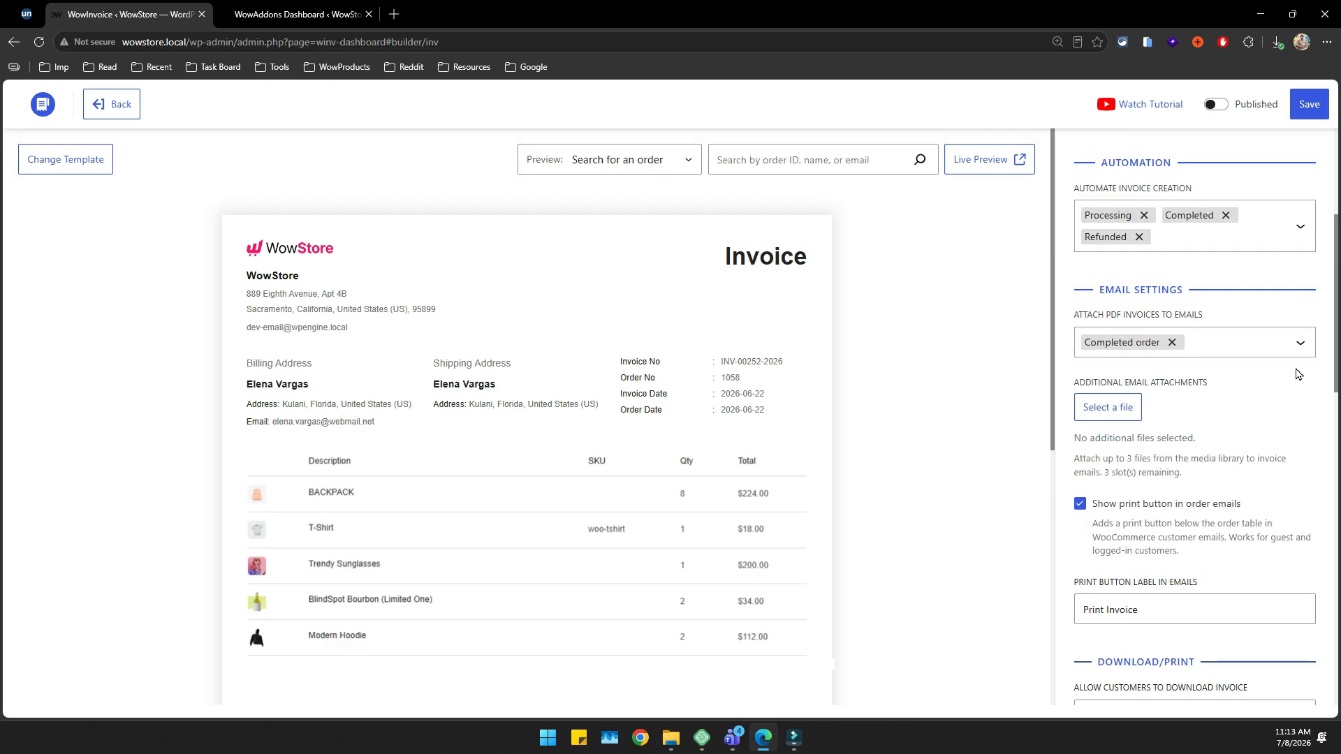
scroll(1180, 307, up, 5)
click(1243, 241)
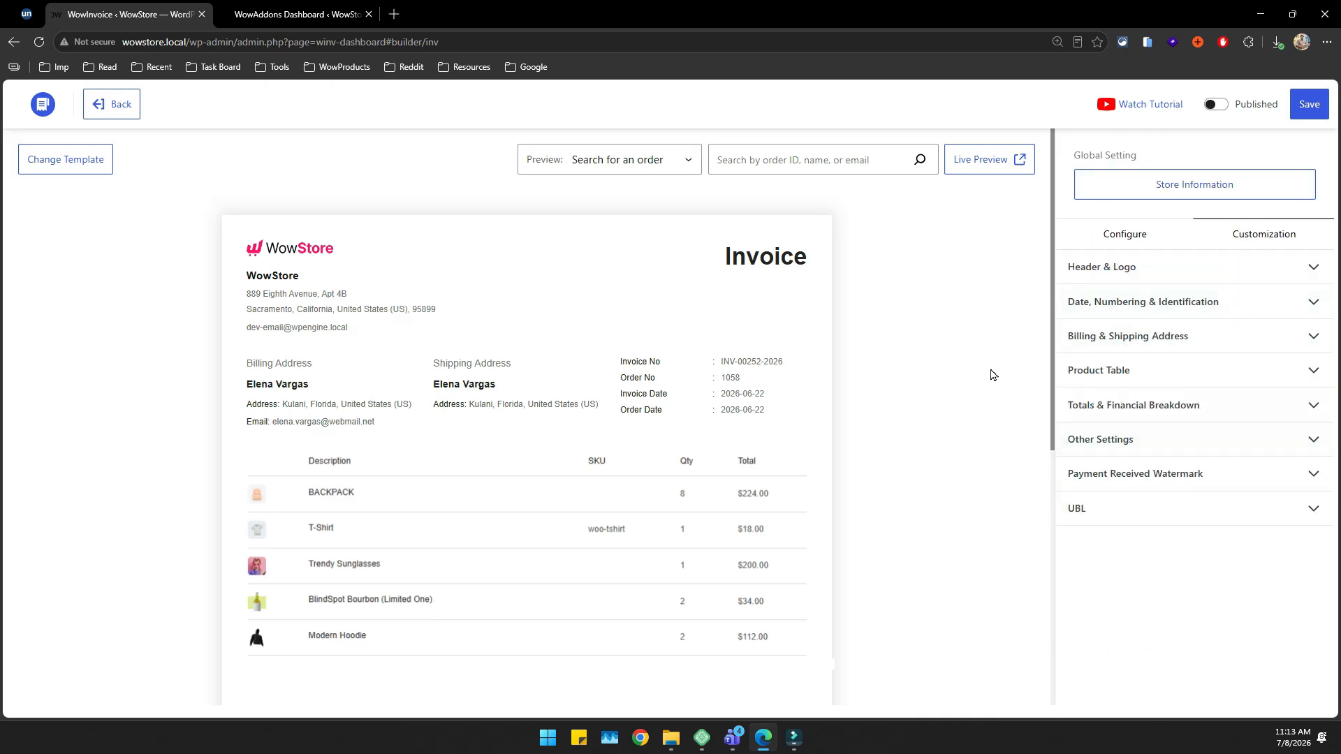
Set the invoice preview to Demo Order and show the customization sections.
click(676, 170)
click(664, 207)
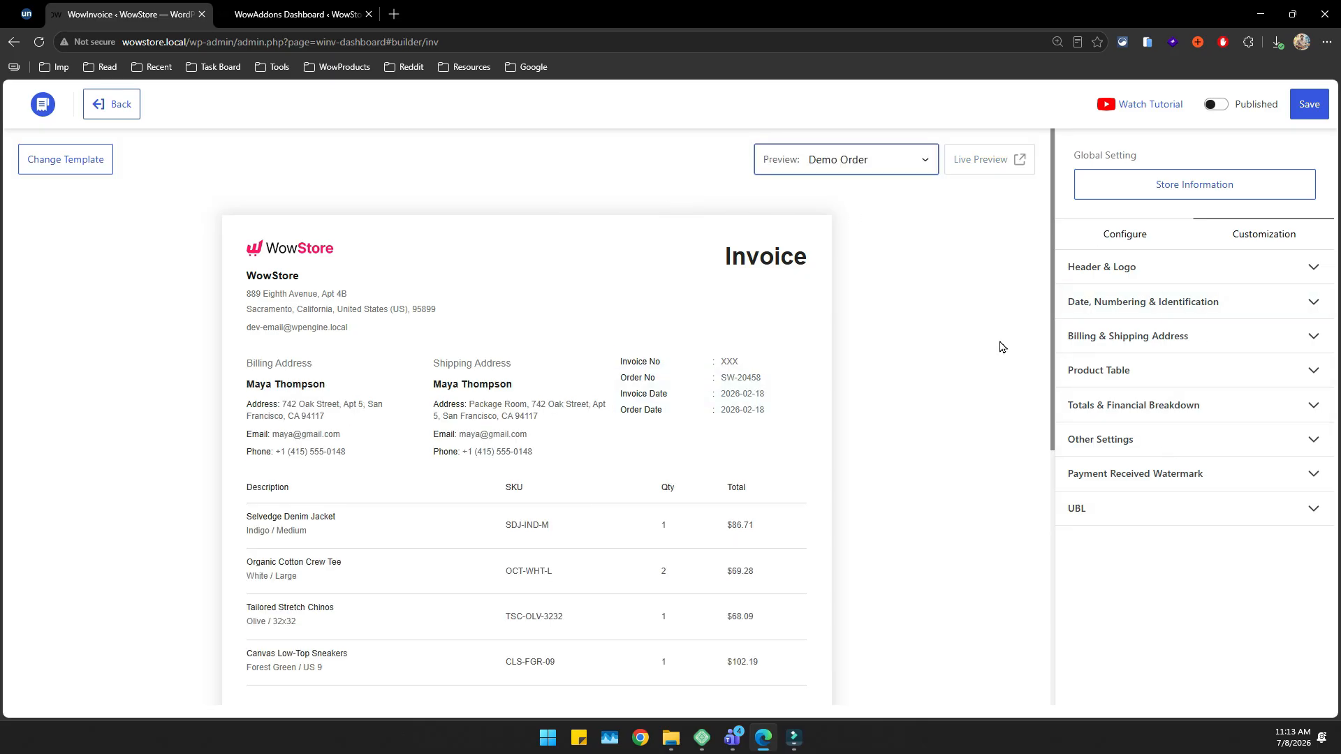
click(1102, 234)
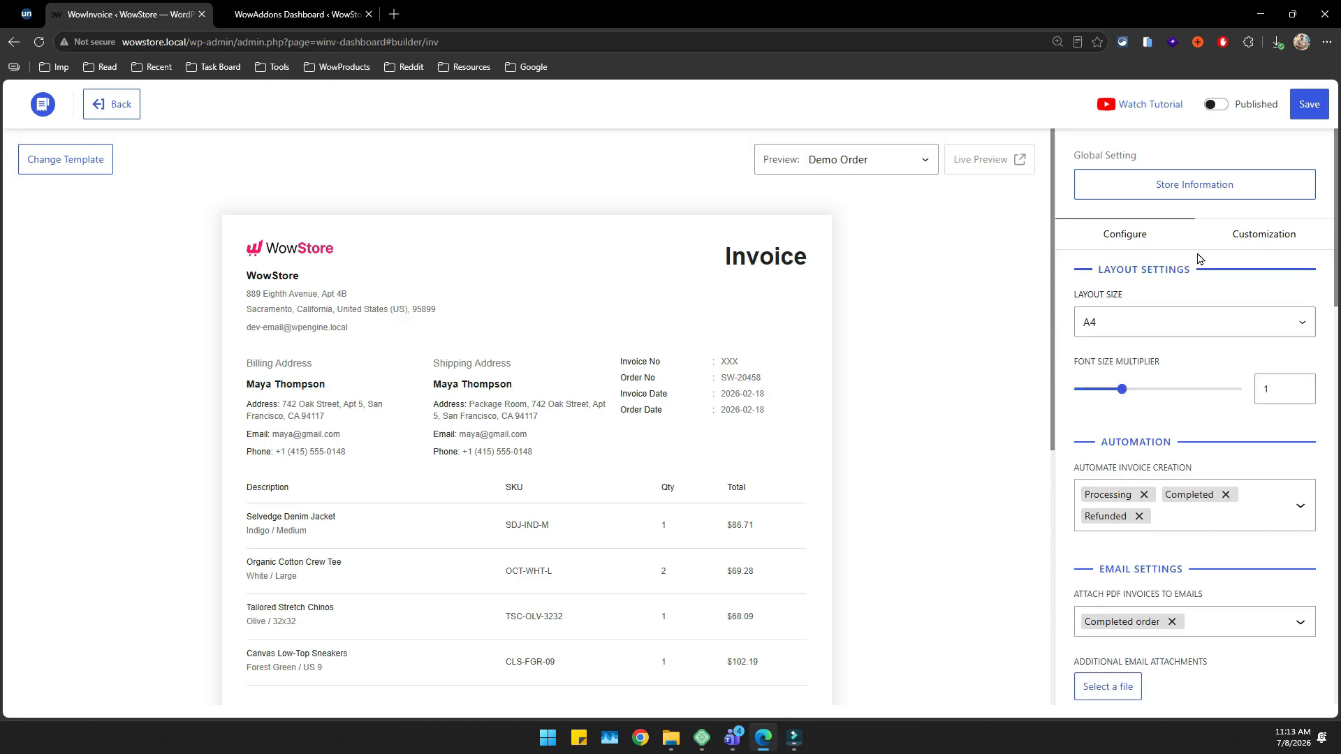
click(1238, 238)
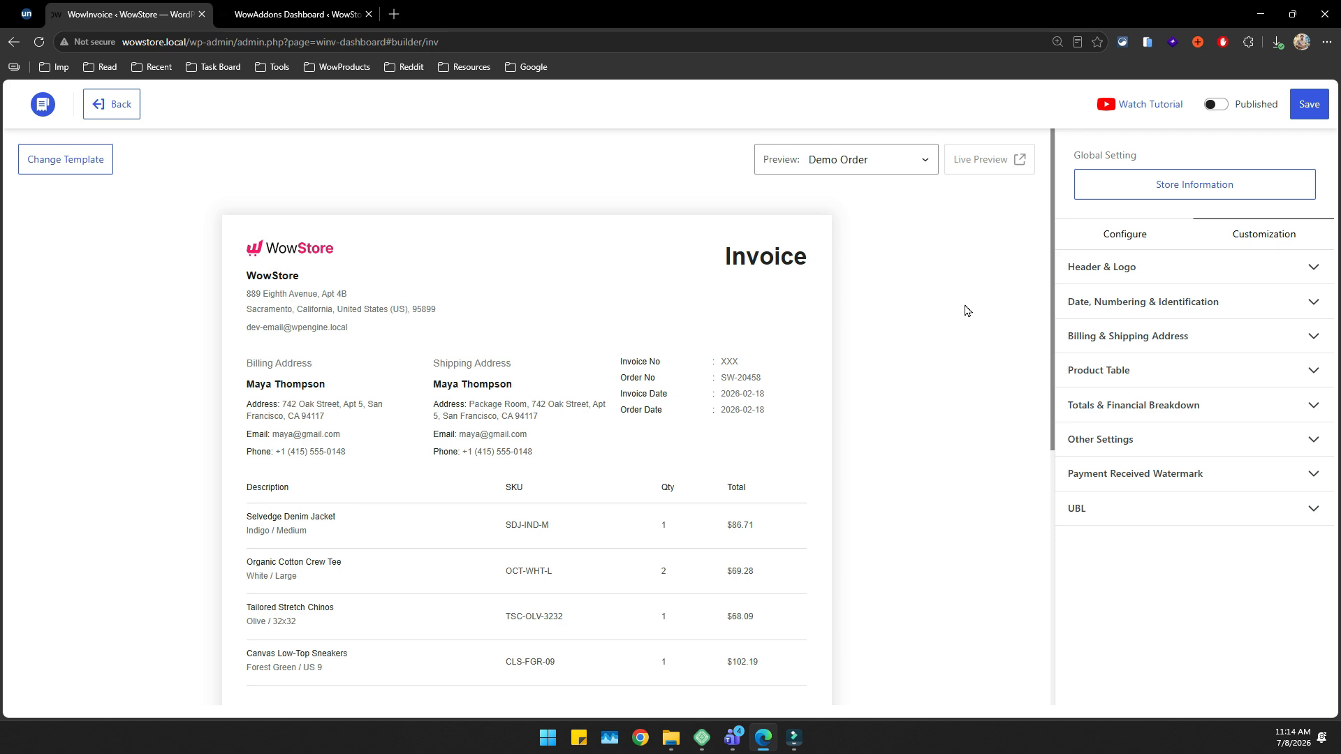
Examine the customization settings of the invoice's addresses, order details, product table, totals, order note and logo by selecting each block in the preview.
scroll(979, 368, down, 2)
scroll(979, 368, up, 2)
click(365, 296)
click(530, 395)
scroll(568, 452, down, 2)
click(531, 480)
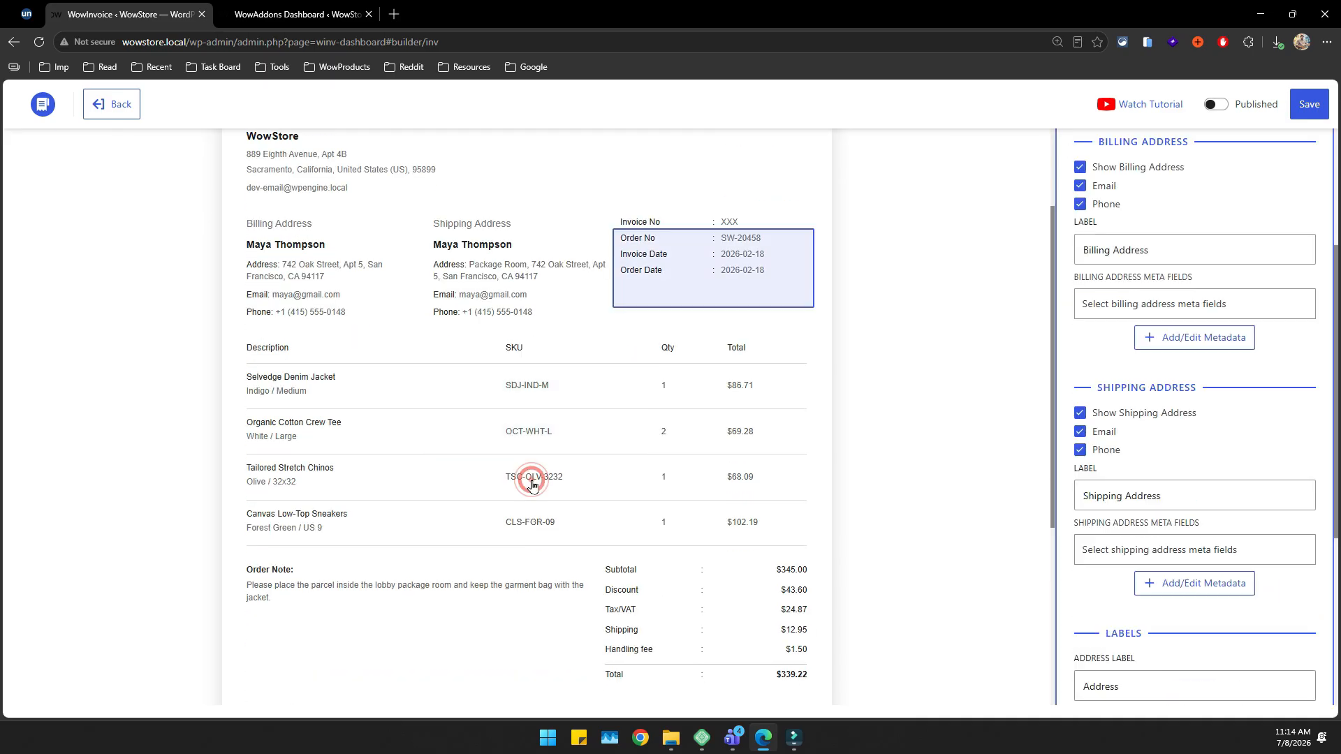
click(649, 588)
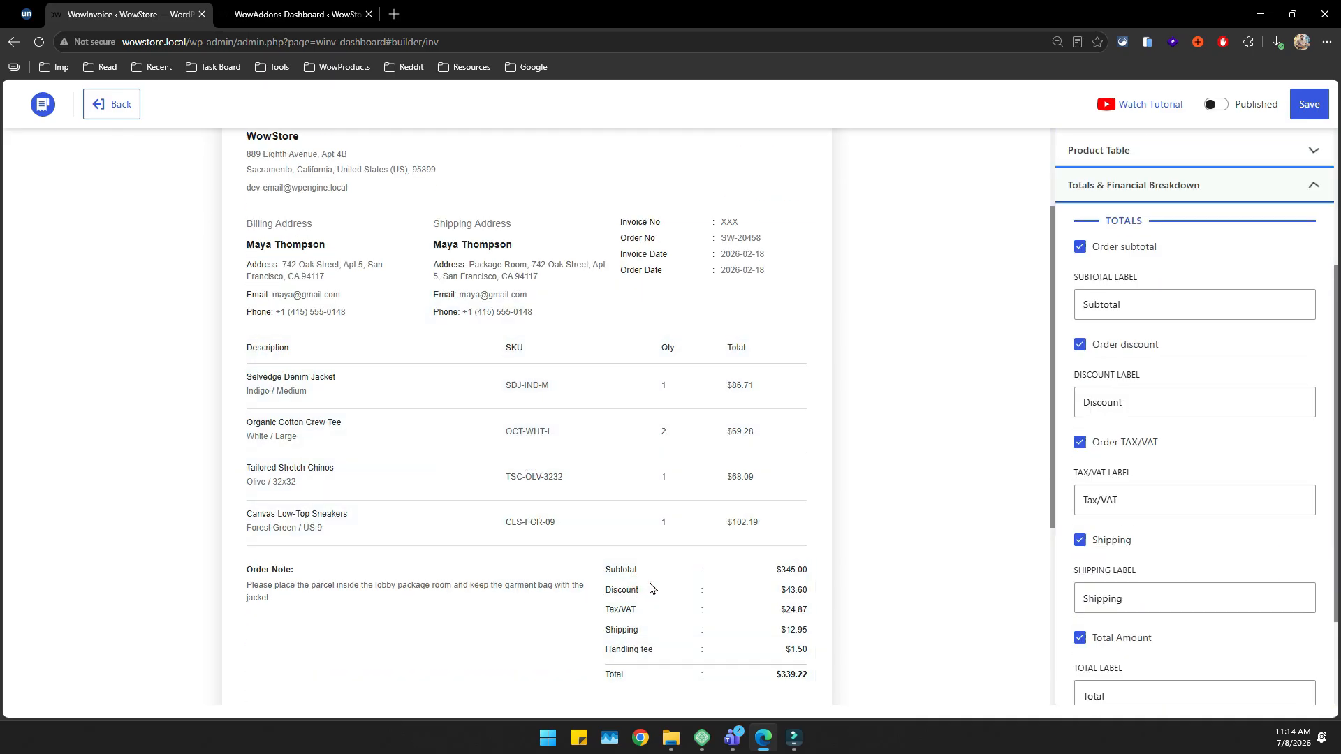
scroll(1242, 471, up, 2)
click(429, 602)
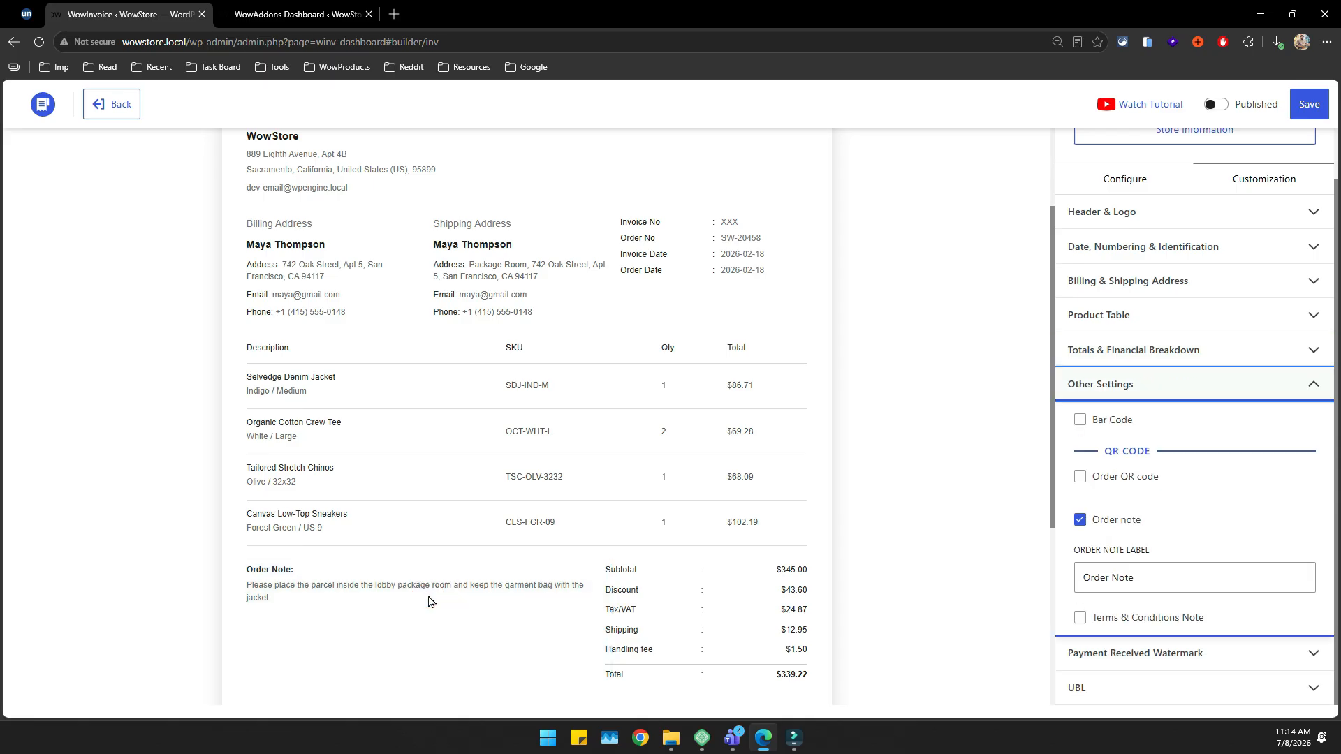
scroll(463, 485, up, 2)
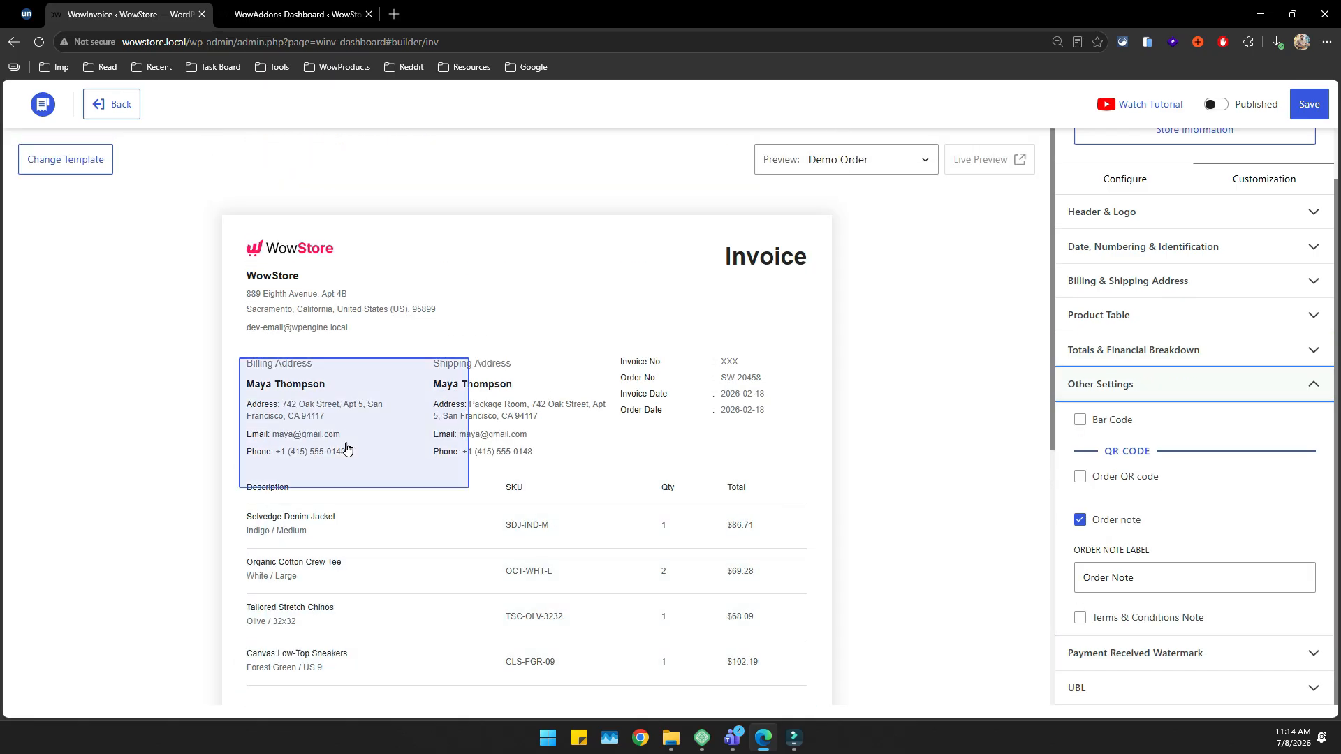
click(346, 447)
click(296, 258)
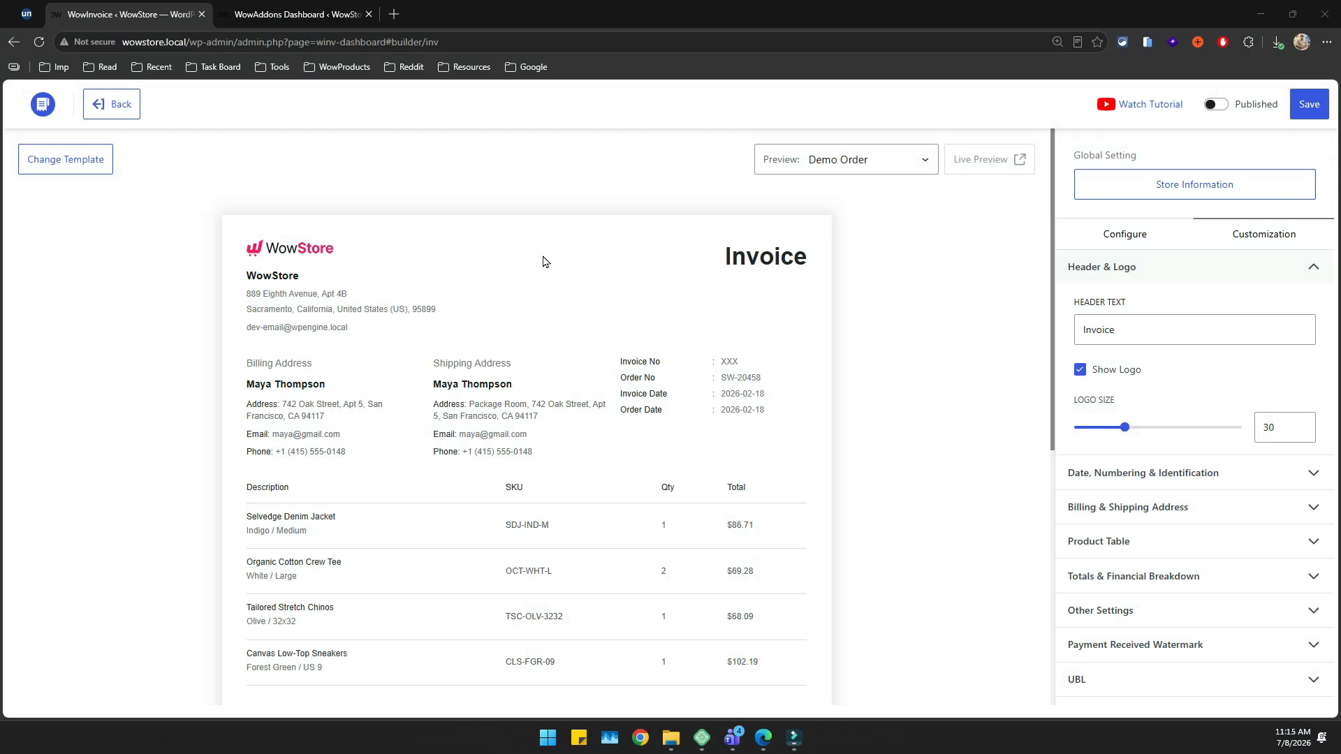
Try the second invoice template, then apply the third one with black billing and shipping address headings.
click(77, 162)
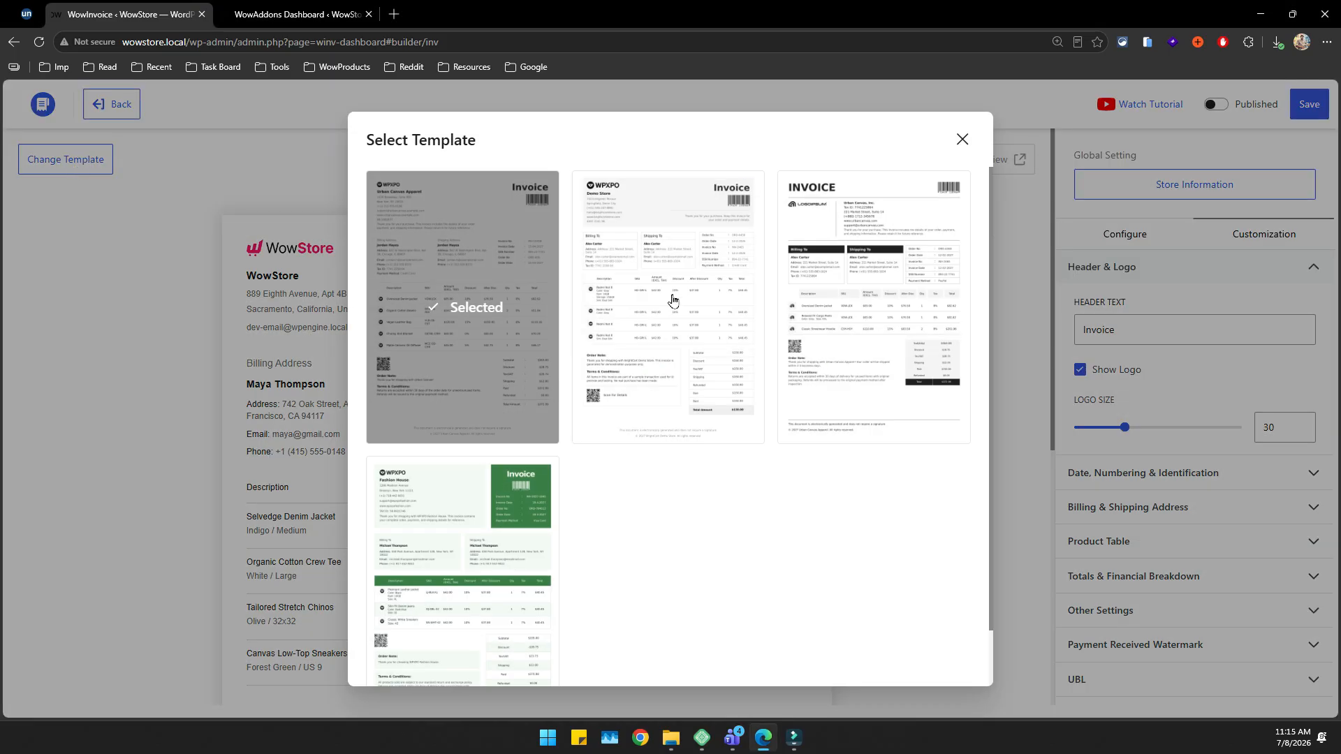
click(672, 302)
click(65, 165)
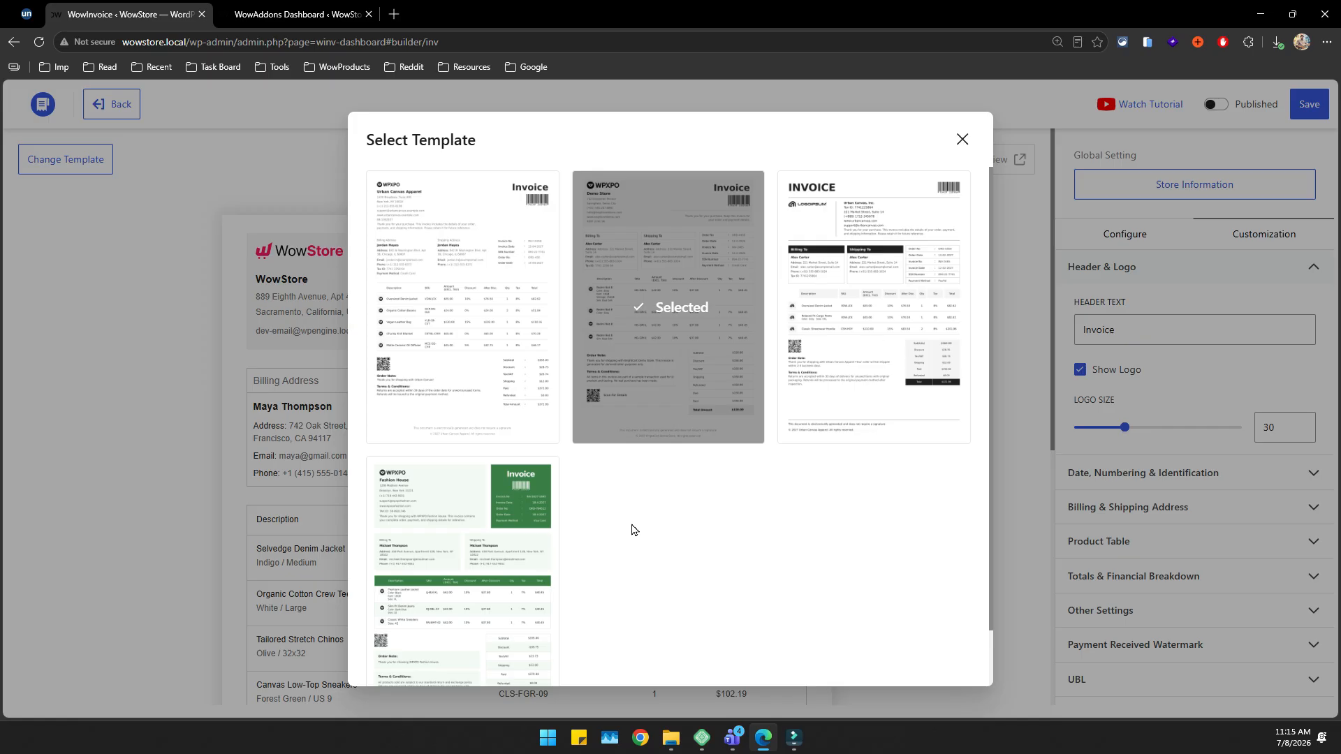
click(876, 397)
scroll(847, 353, down, 4)
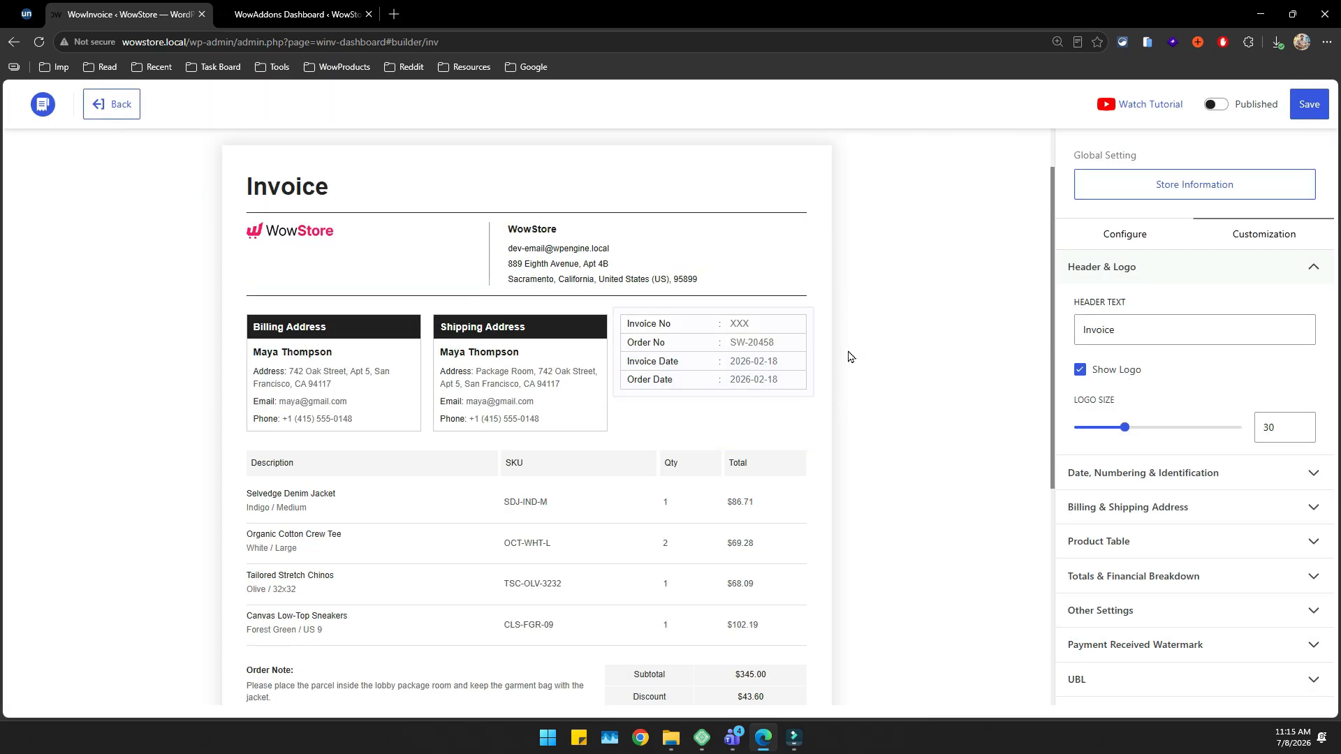
Change the invoice template to the fourth one with the green header block.
scroll(907, 382, up, 2)
scroll(907, 383, up, 2)
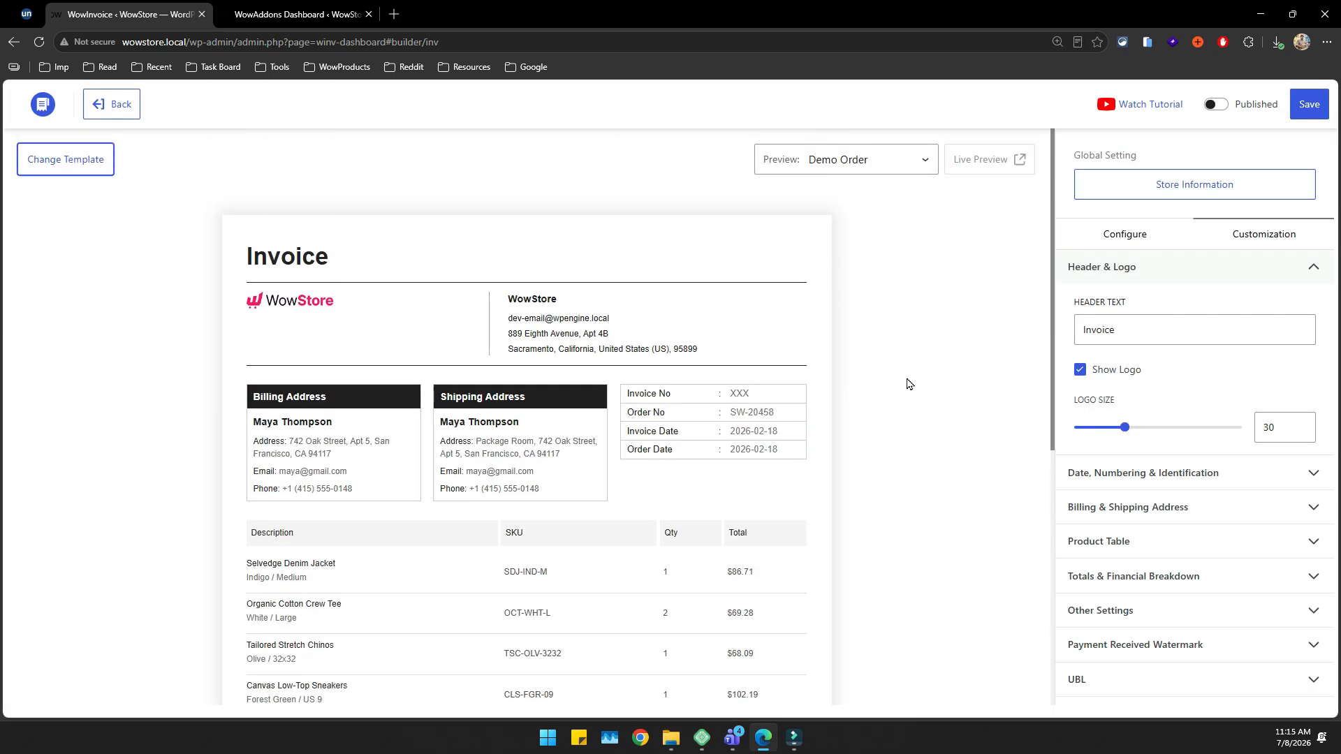
click(89, 170)
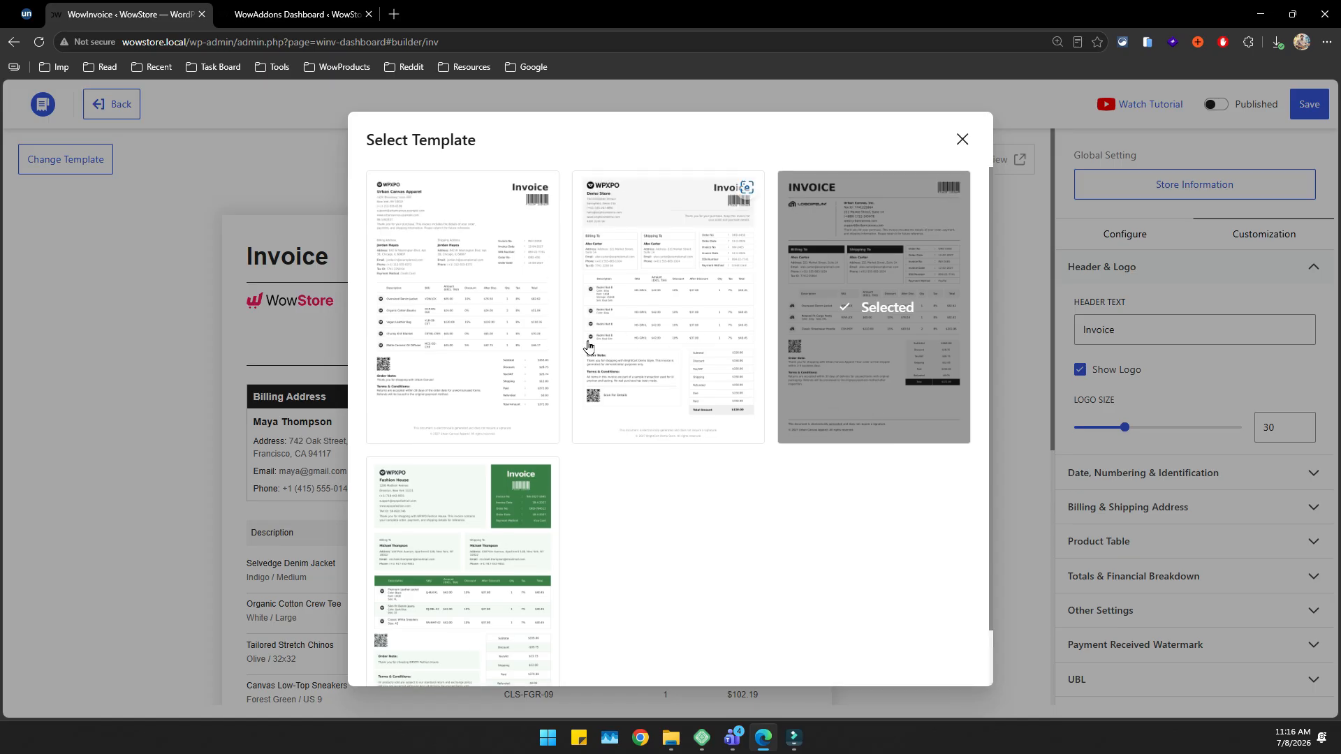
scroll(695, 455, down, 1)
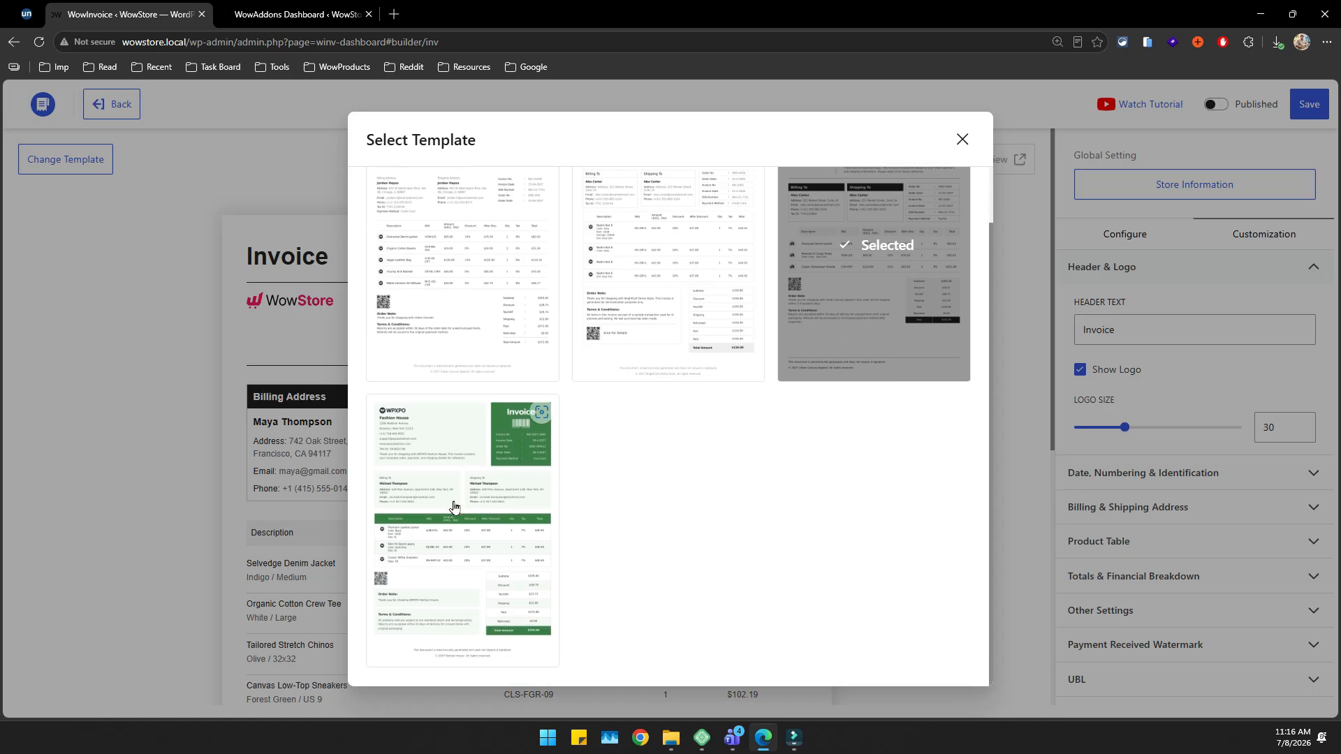
click(454, 506)
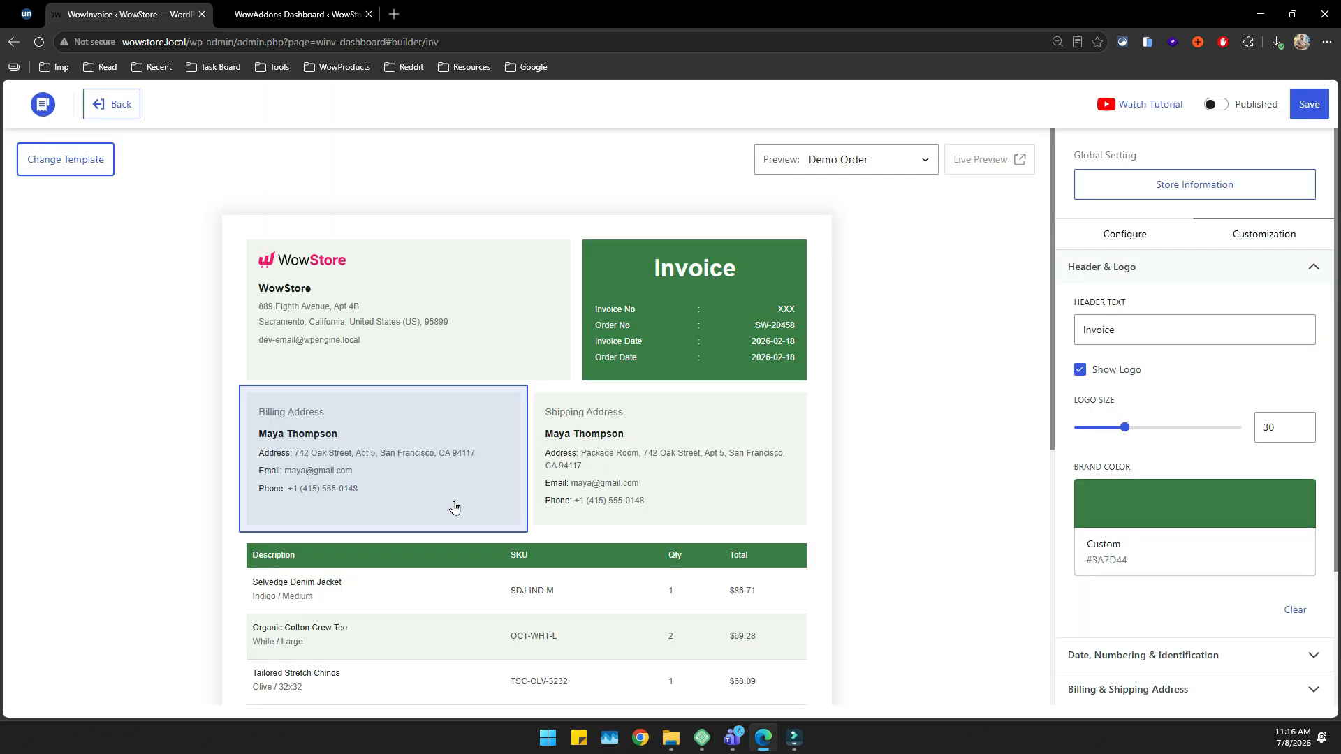
Set the template's brand color to dark olive #434111 and check it across the invoice preview.
click(1162, 509)
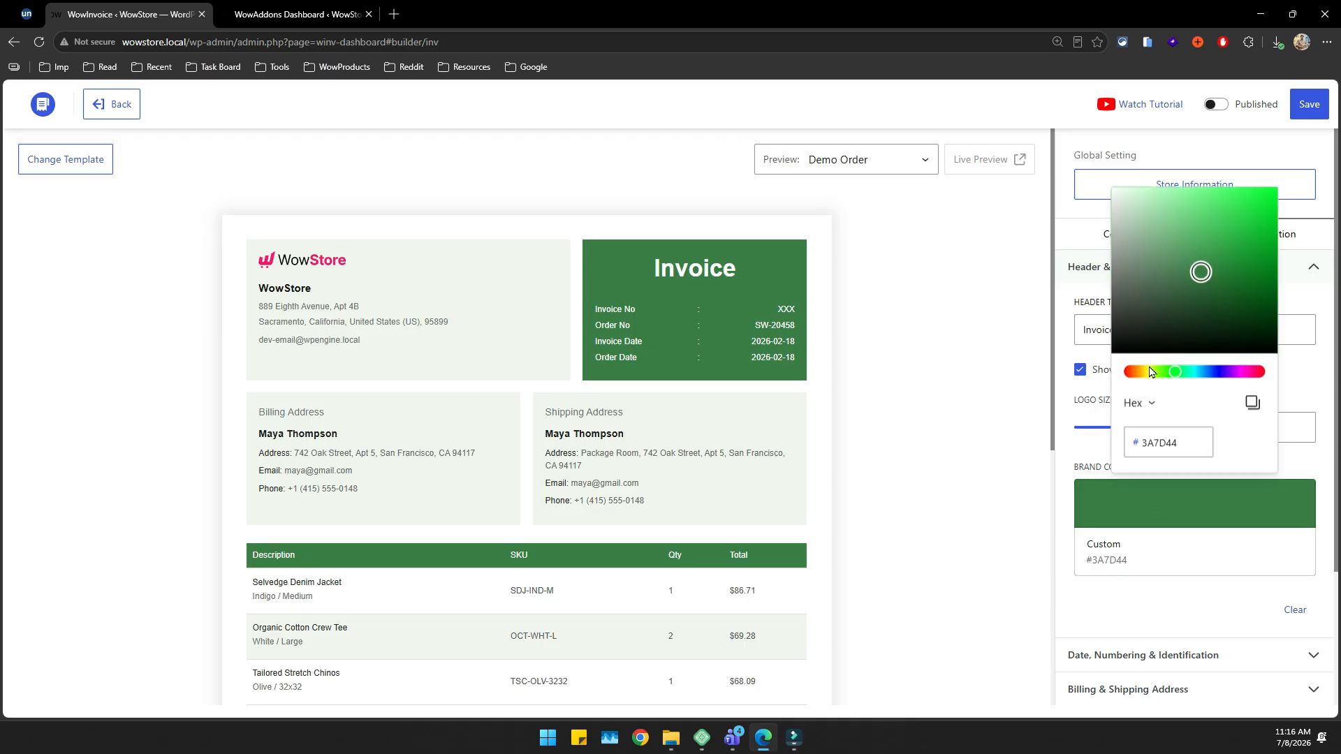
click(1151, 372)
drag(1148, 293, 1233, 315)
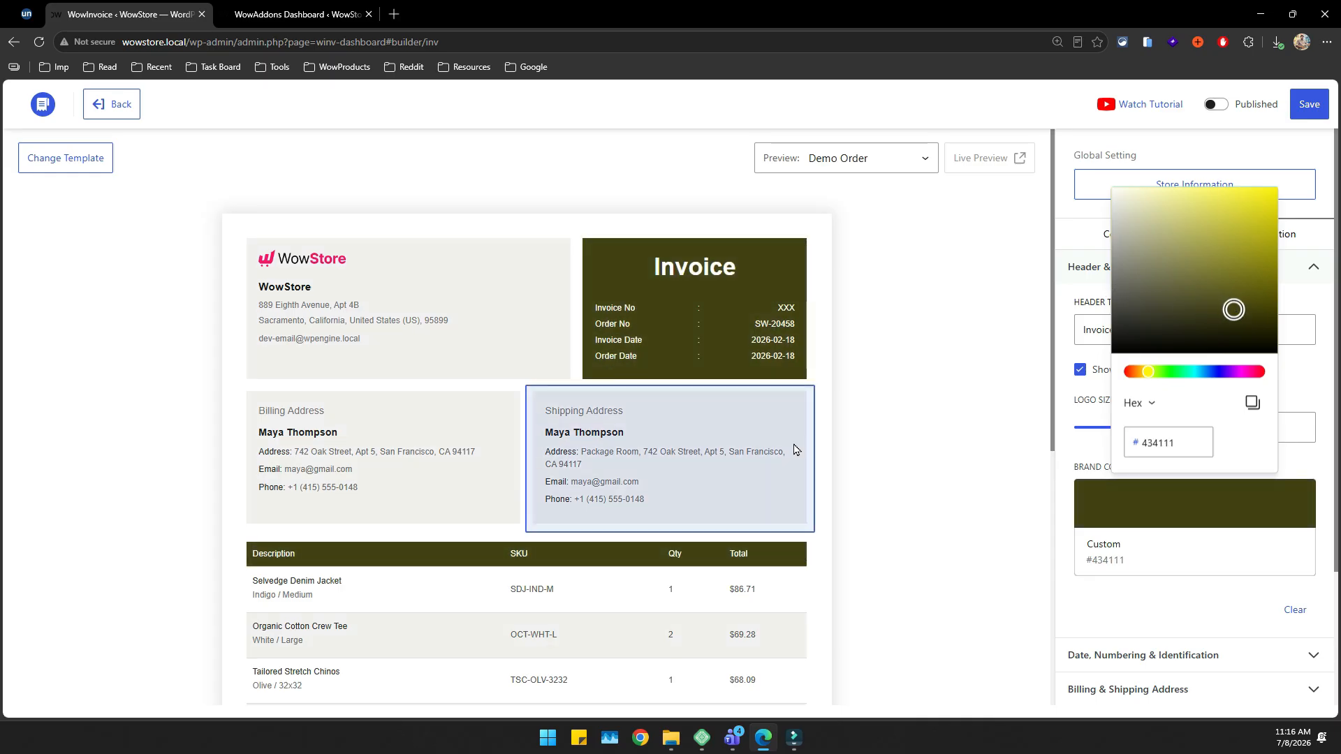
scroll(868, 463, down, 5)
scroll(880, 471, up, 1)
scroll(878, 471, up, 4)
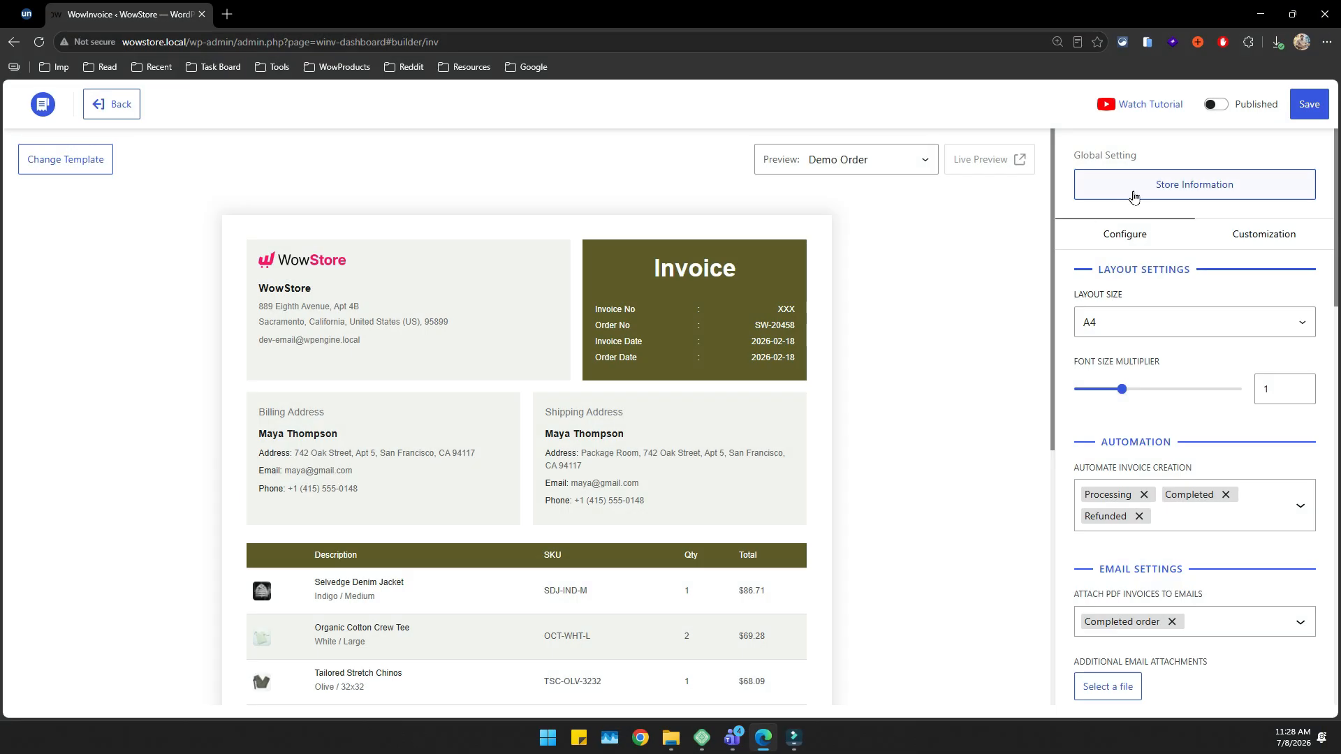
Examine the store information settings, covering shop name, tax label and ID, contact fields, logo, store address, additional information and footer.
click(1134, 193)
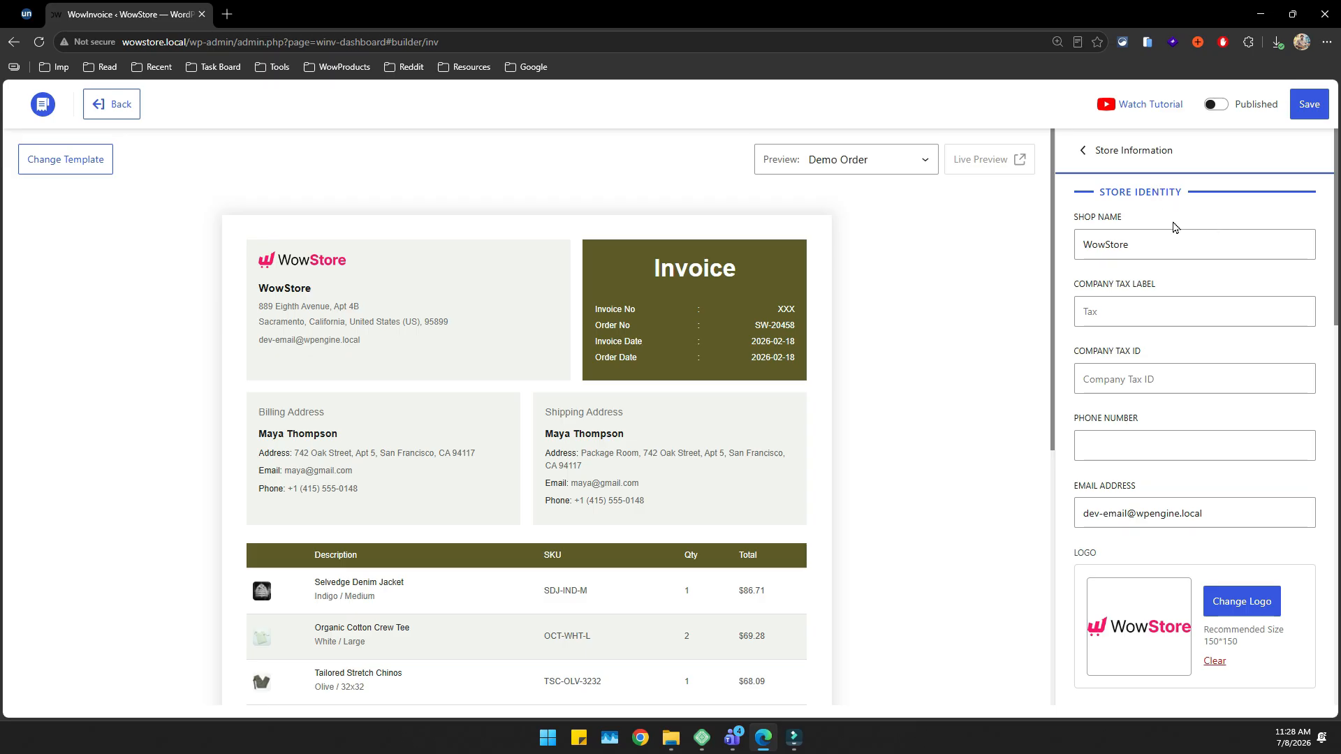
scroll(1173, 227, down, 4)
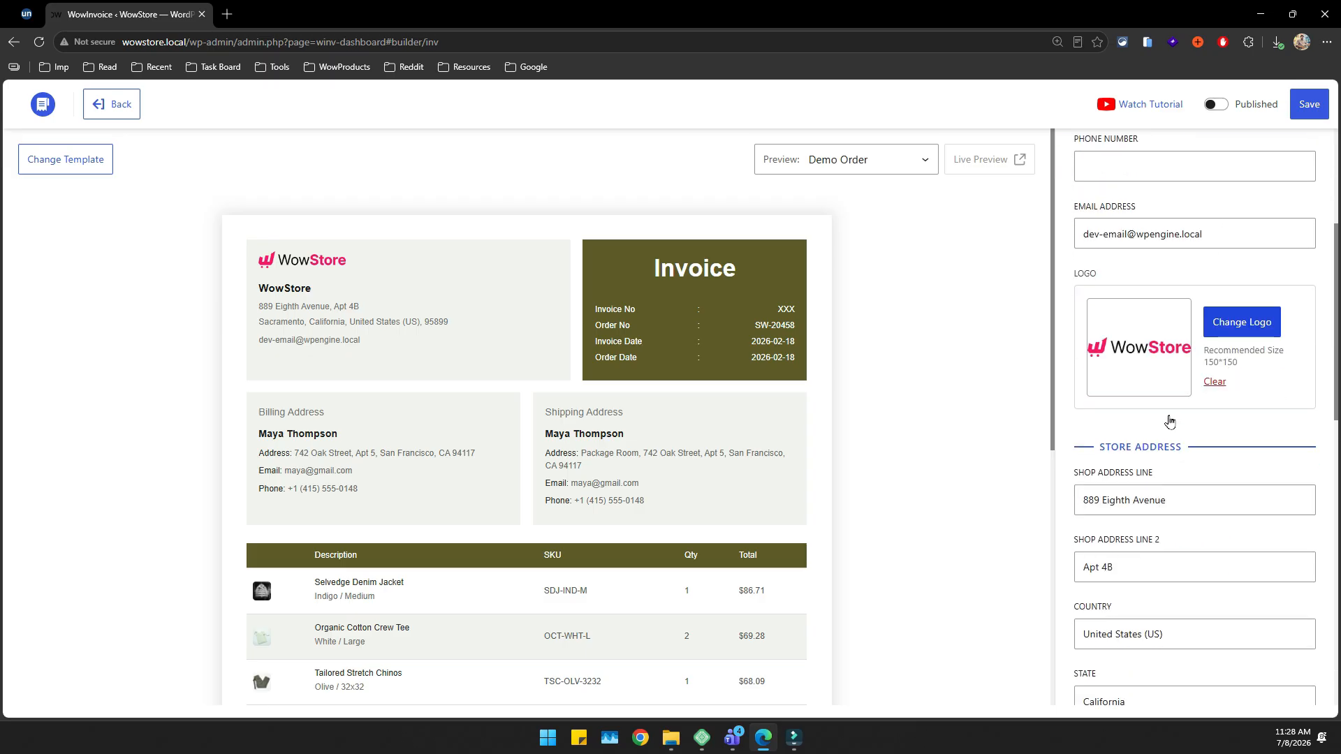
scroll(1170, 421, down, 6)
scroll(1194, 500, down, 6)
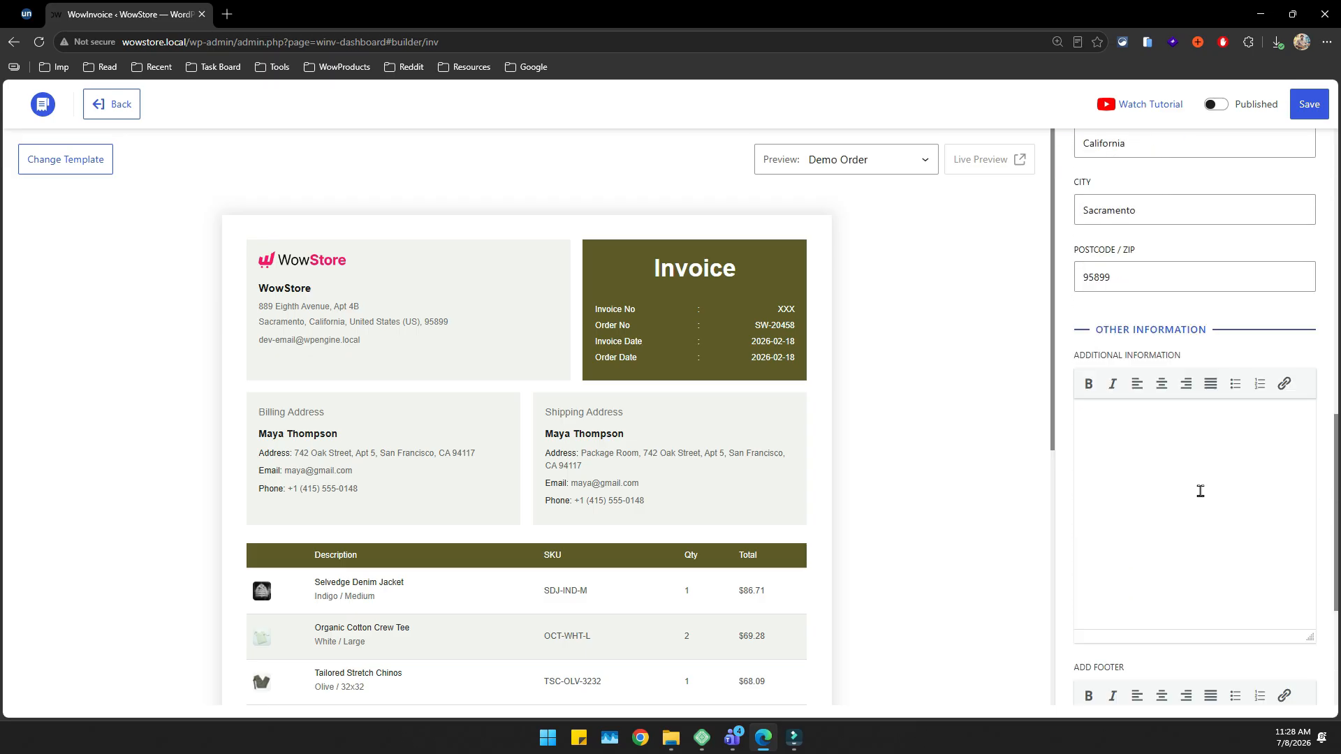
scroll(1209, 524, up, 12)
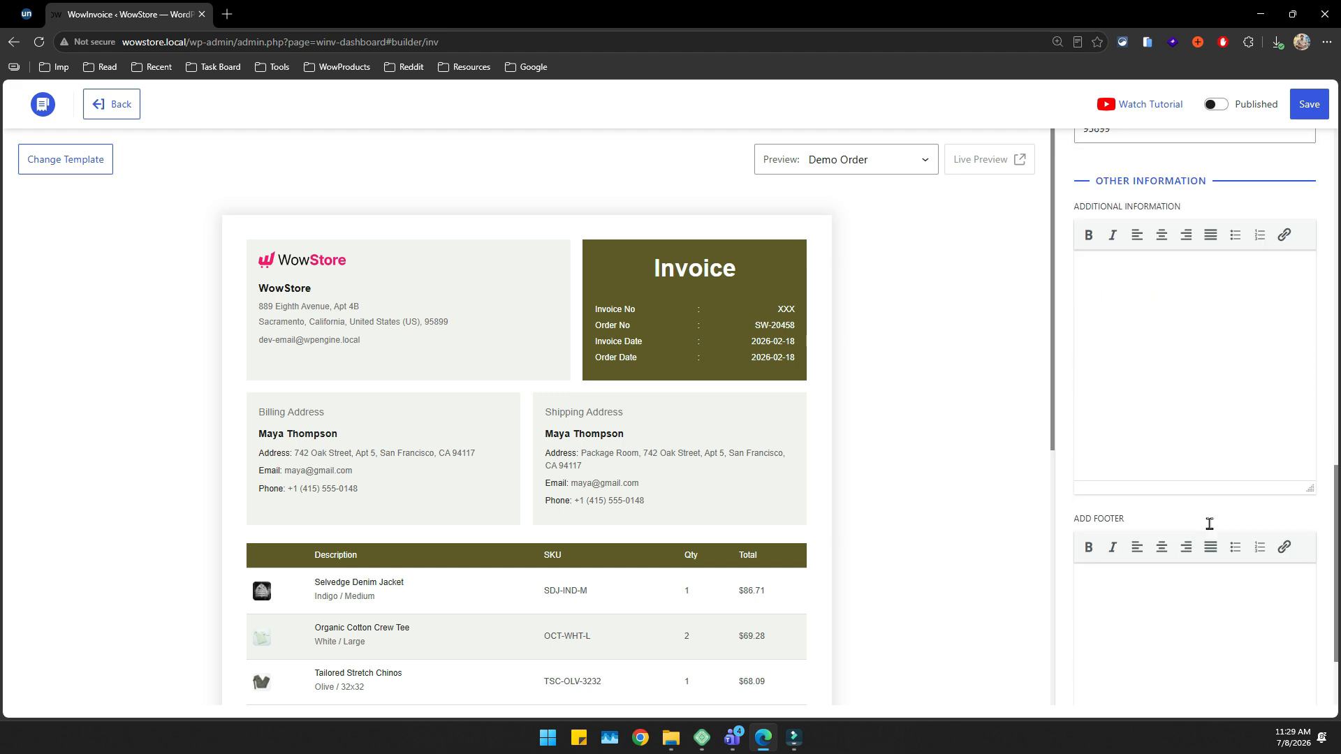
scroll(1208, 528, up, 2)
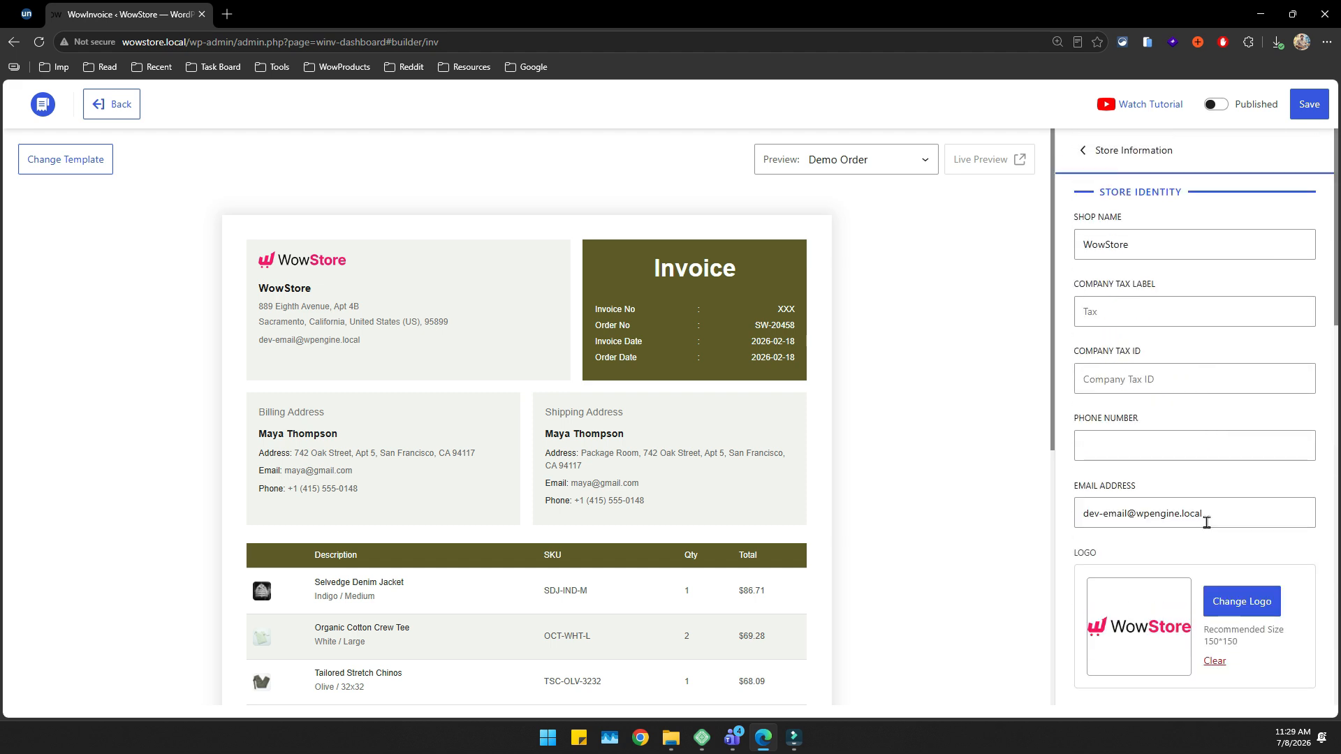
click(1151, 251)
click(1140, 315)
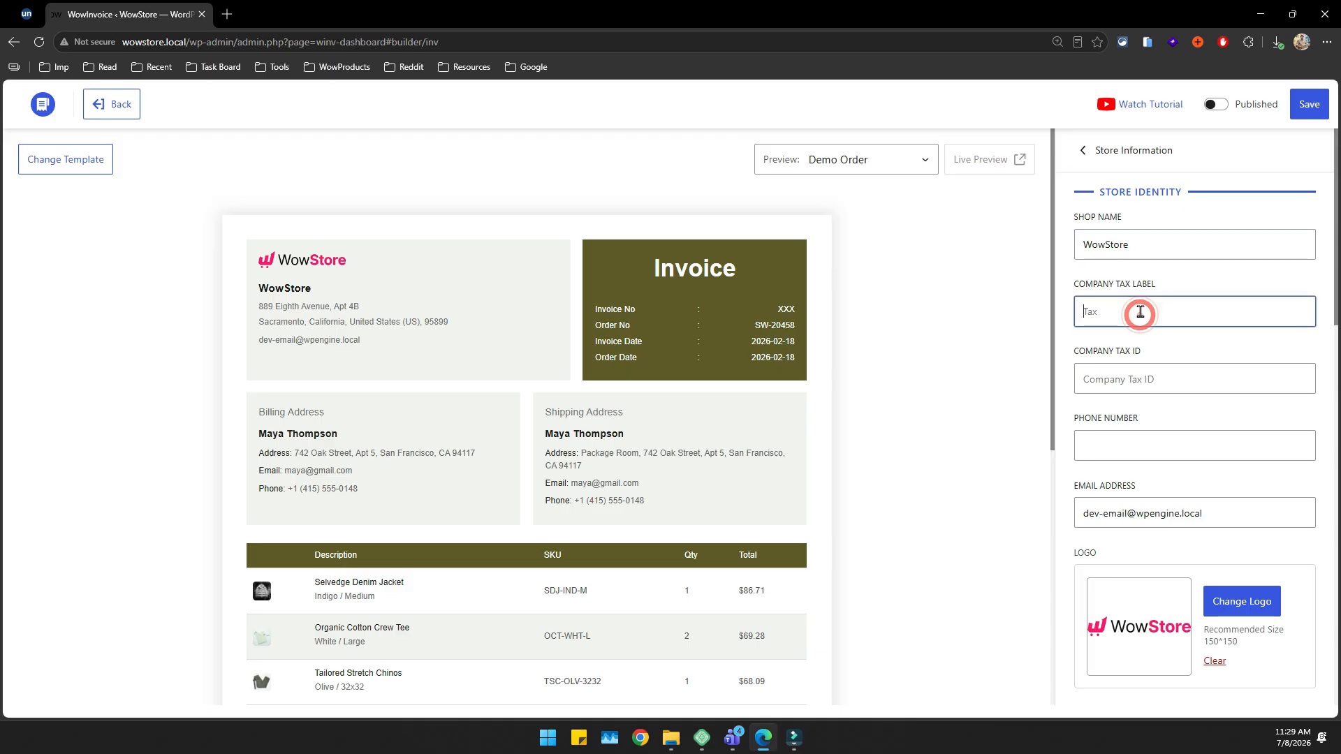
click(1164, 377)
click(1120, 452)
scroll(1209, 450, down, 2)
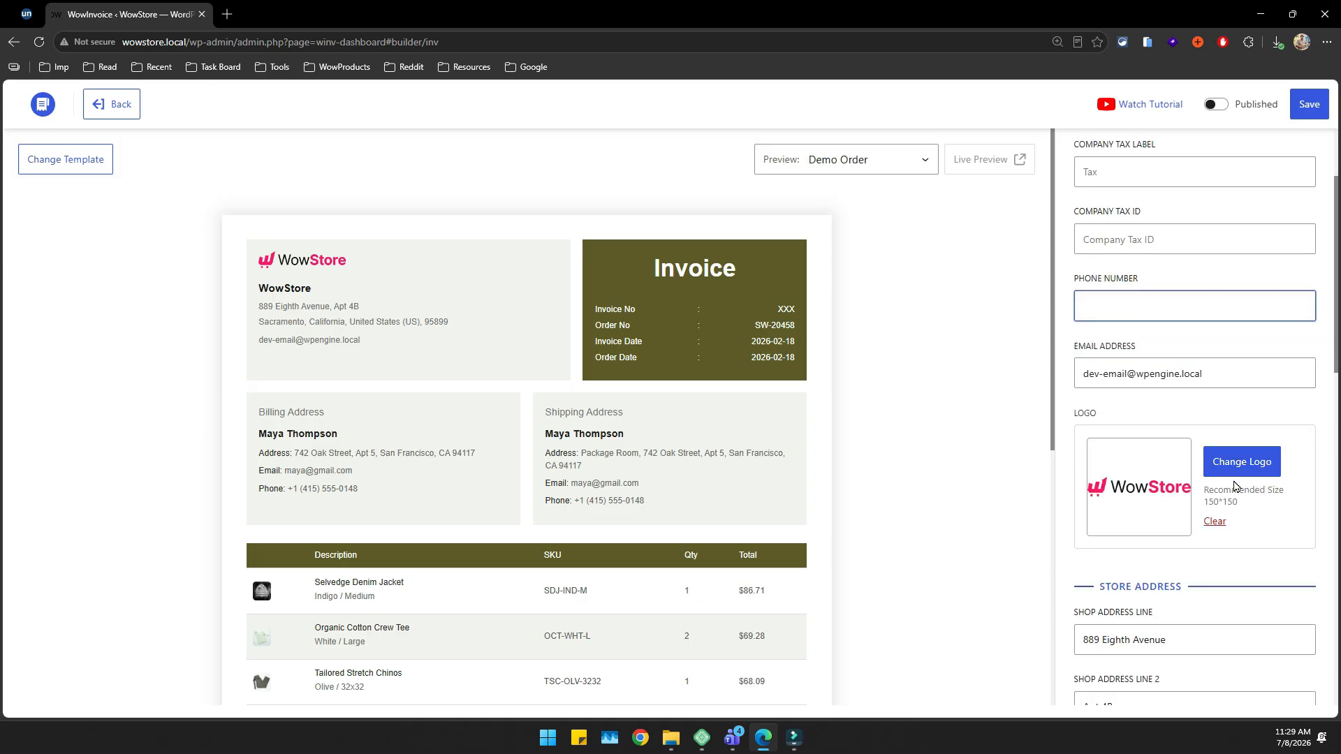
scroll(1180, 527, down, 3)
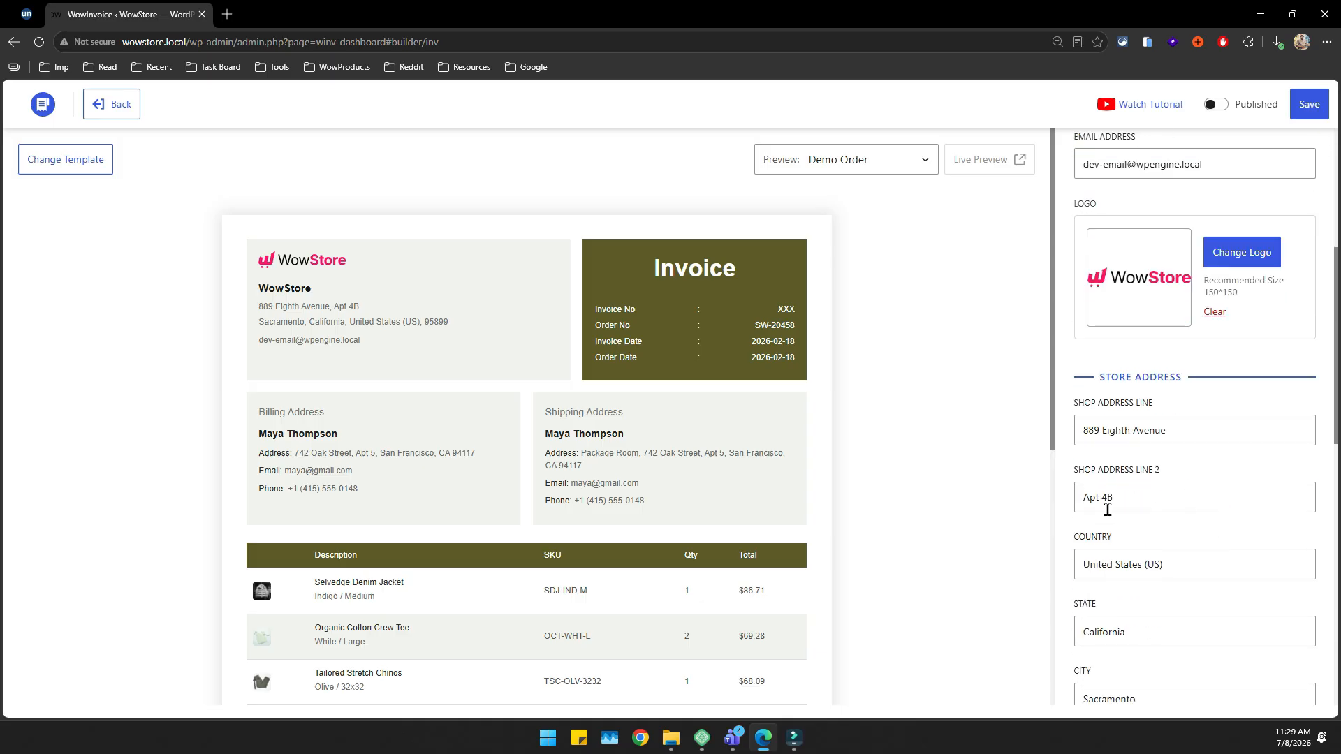
Add an Order Information note on 1–2 business days processing and shipment tracking as additional information, and a Returns & Refunds policy as the footer.
scroll(1236, 577, down, 5)
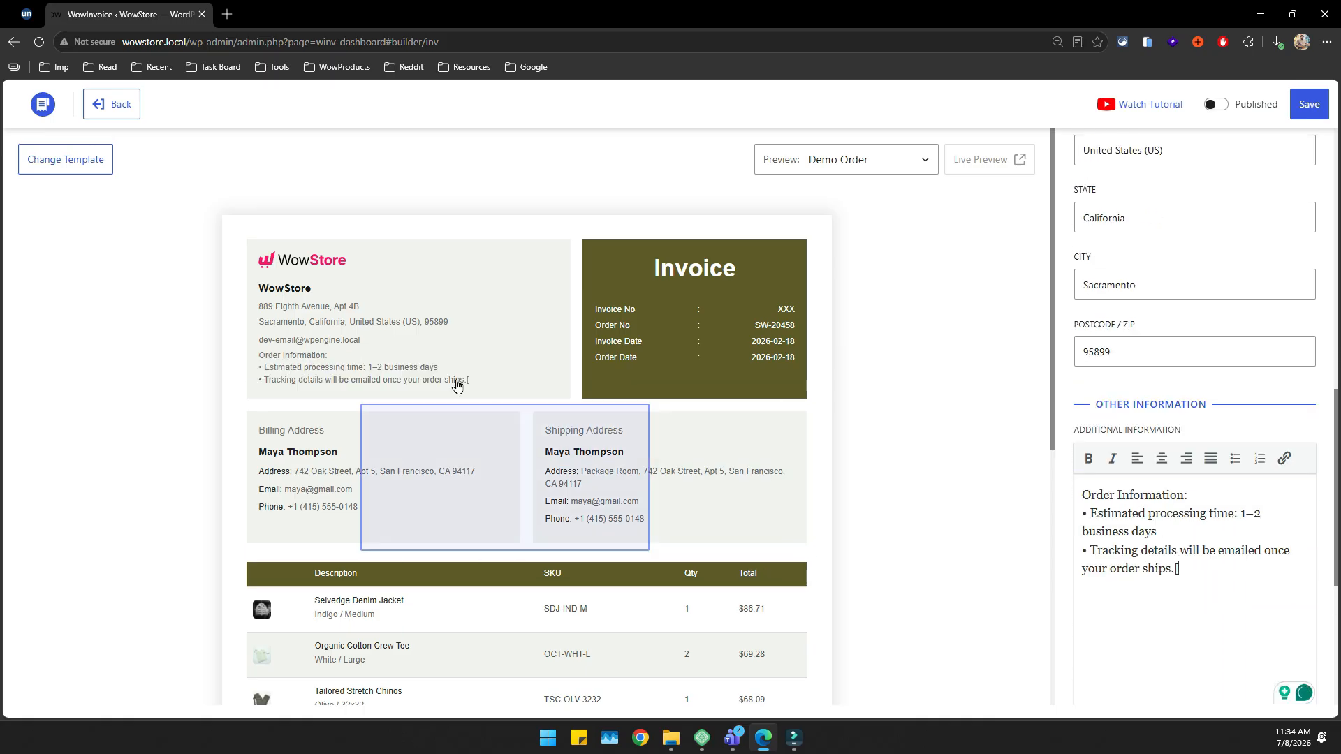
scroll(1191, 433, down, 5)
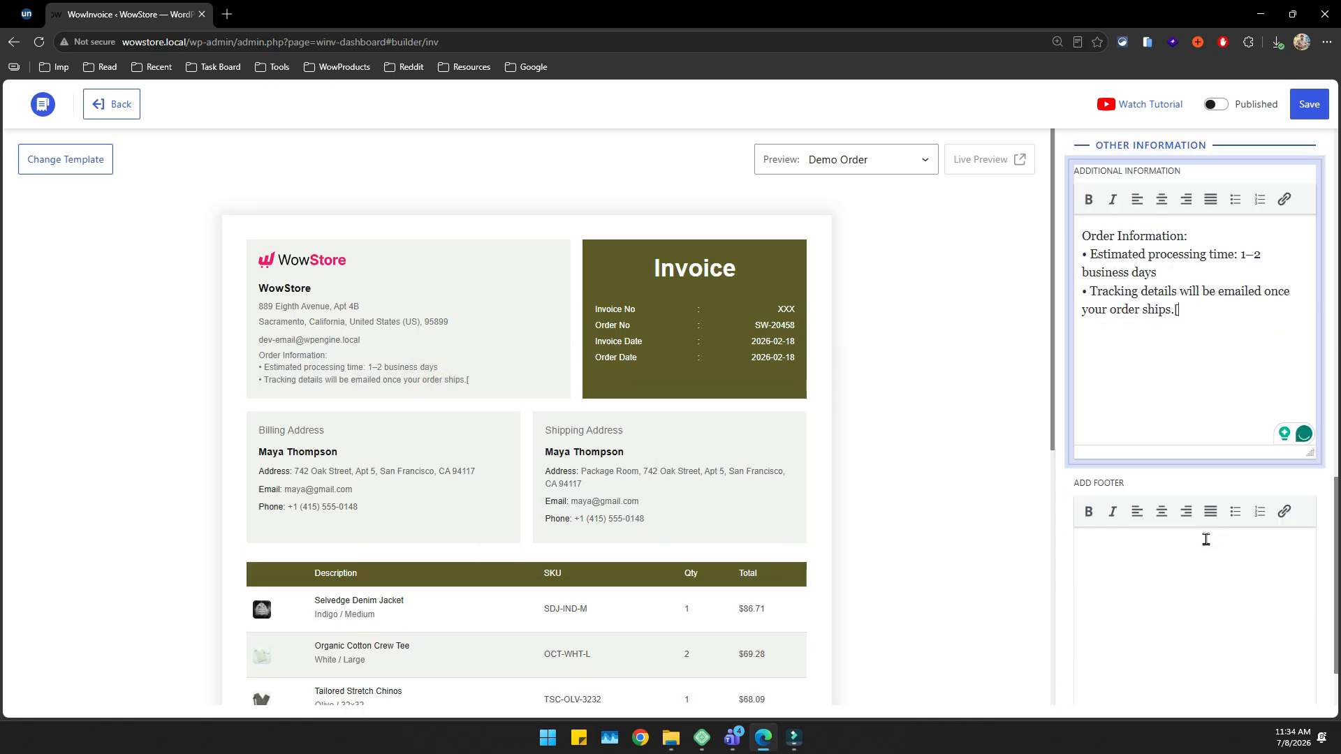
click(1149, 511)
key(ctrl+v)
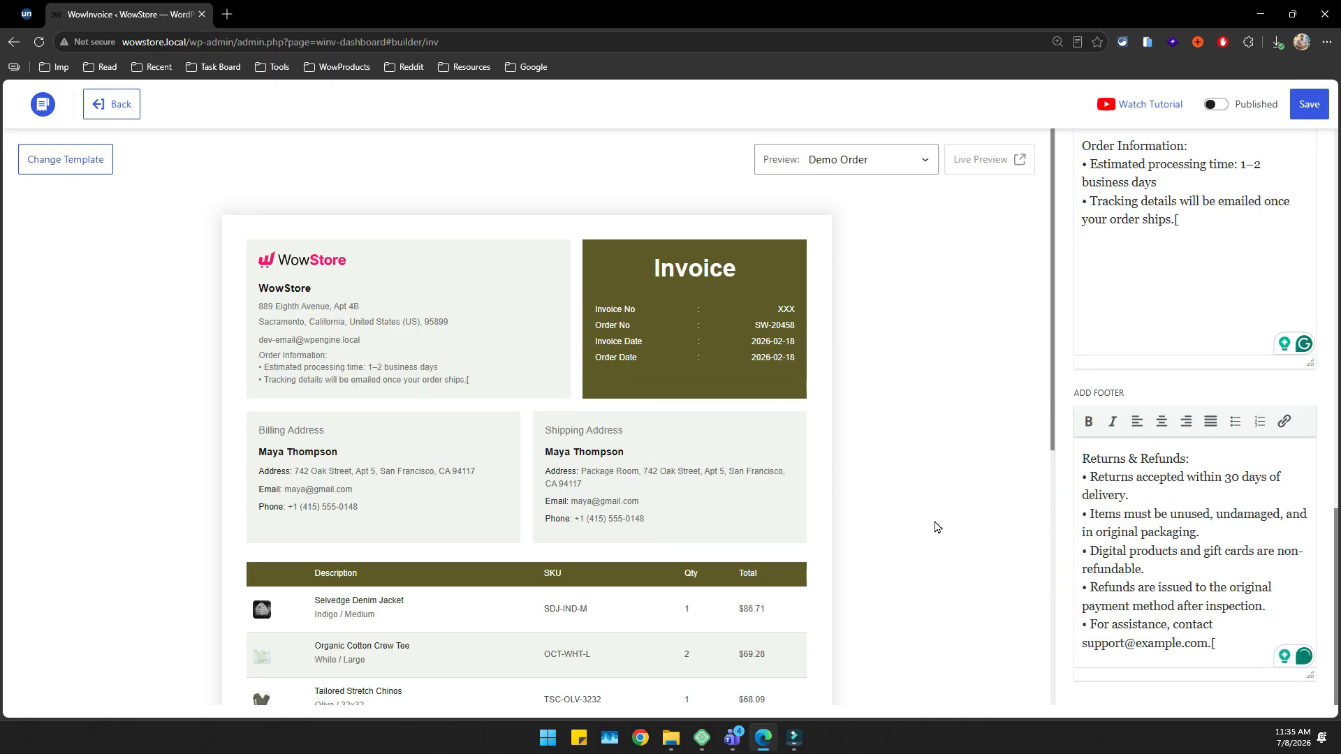
scroll(894, 548, down, 7)
click(384, 595)
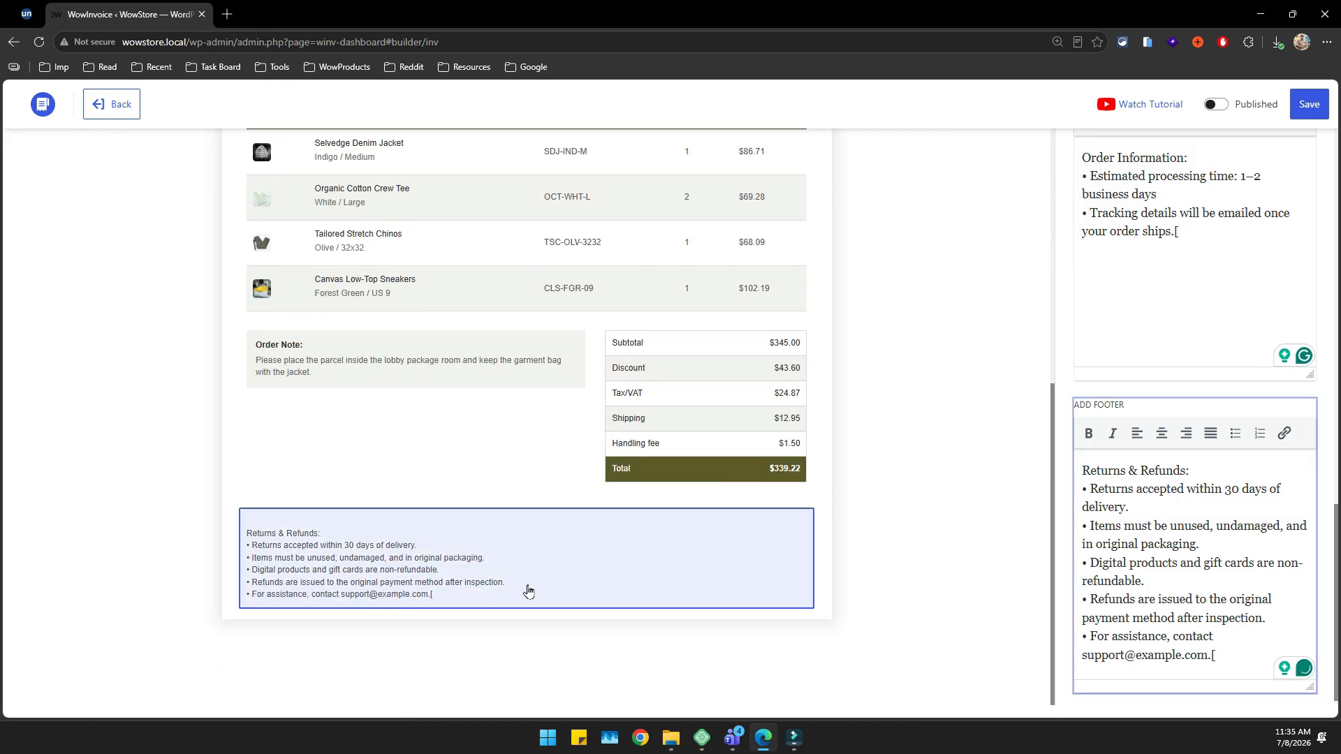
Leave the store information and return to the invoice's configuration settings.
scroll(528, 559, up, 6)
scroll(1146, 503, up, 5)
scroll(1146, 503, up, 10)
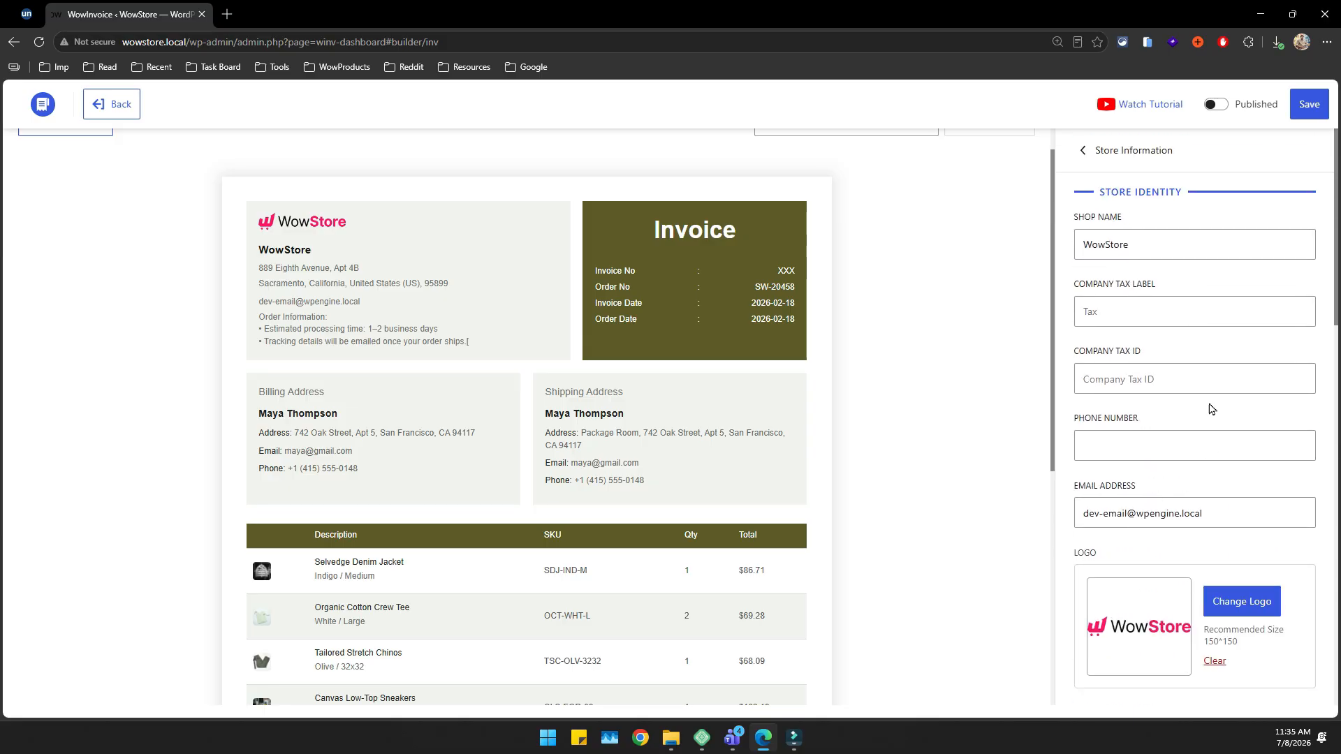
click(1134, 158)
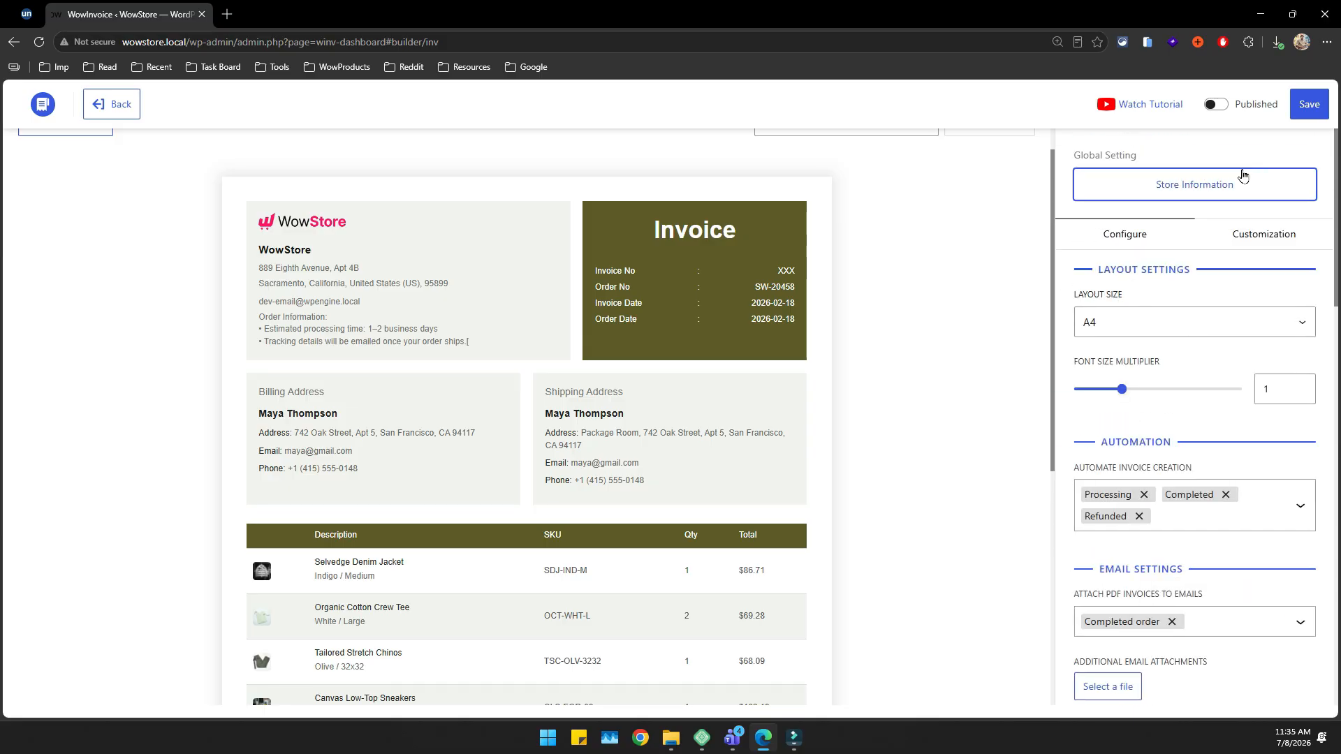
triple_click(1103, 157)
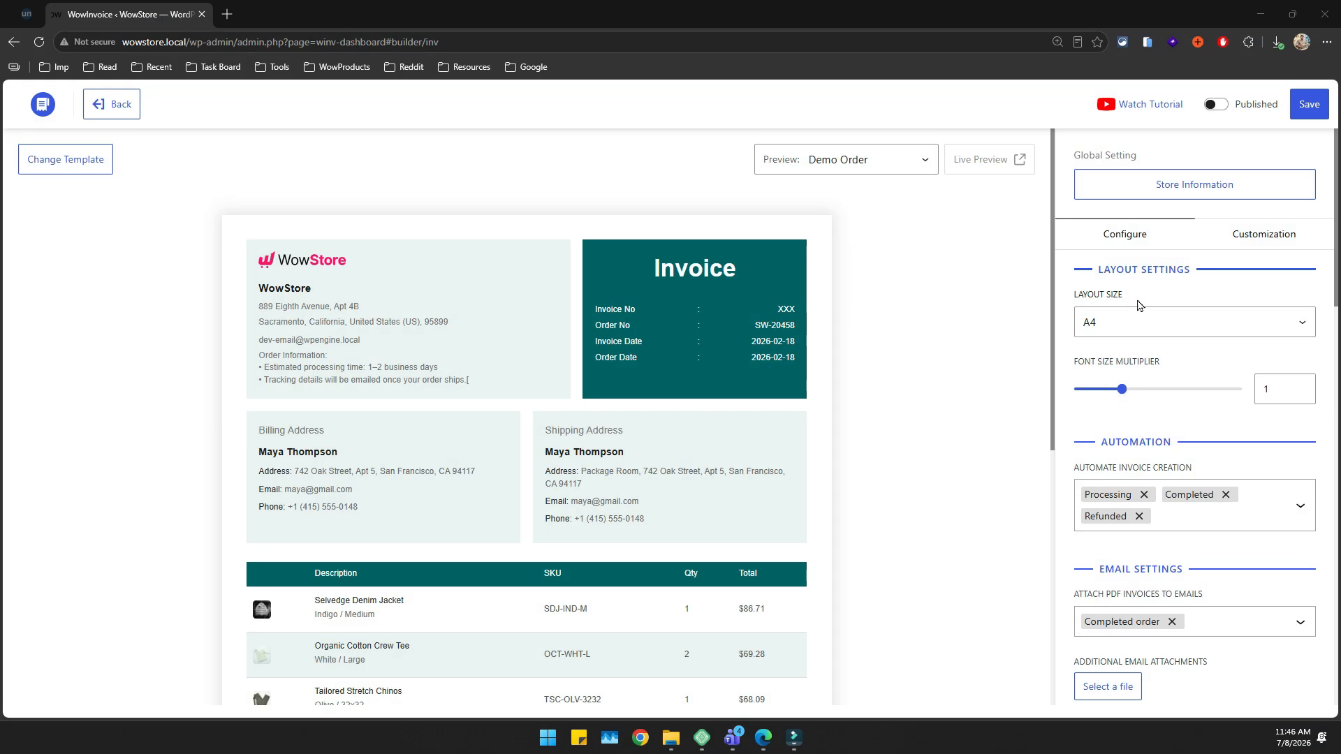
Look over the configuration settings, including the invoice's layout size and font size multiplier.
scroll(1138, 305, down, 7)
scroll(1084, 377, up, 7)
click(1193, 322)
click(1189, 327)
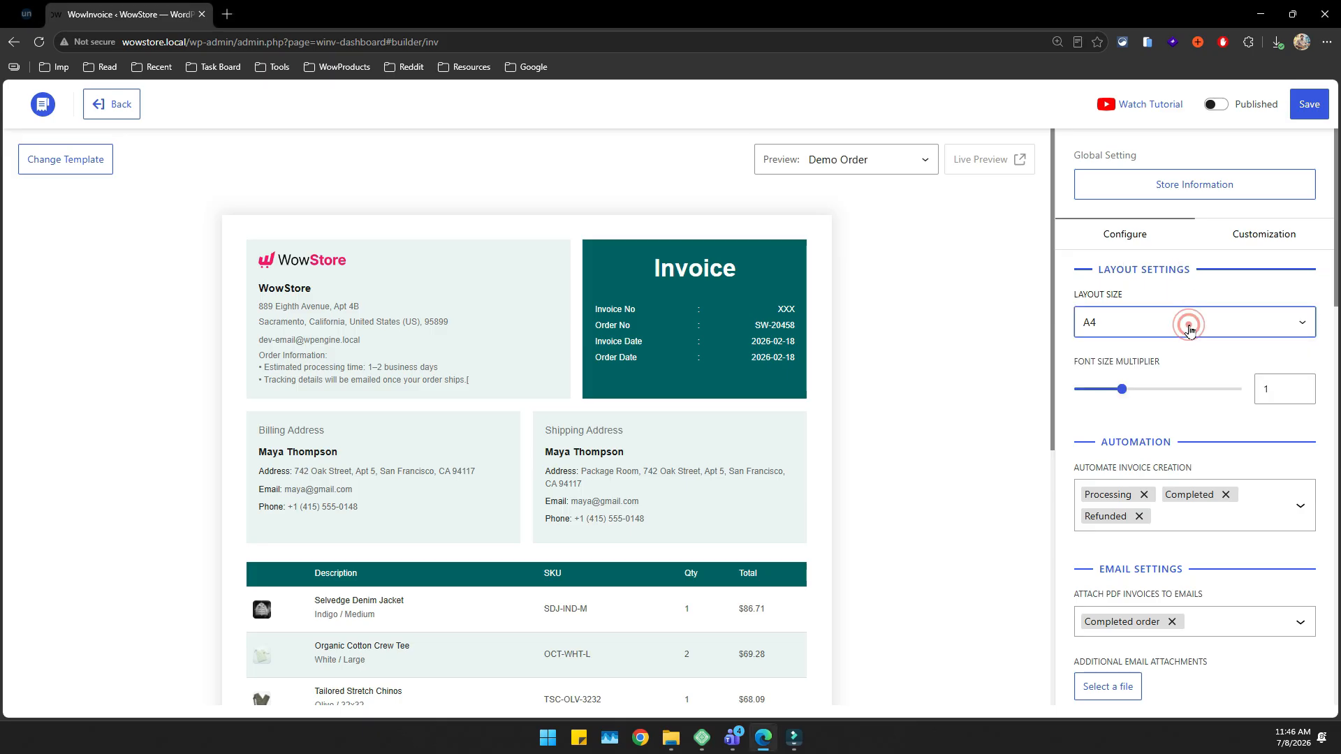
mouse_move(1123, 395)
mouse_down()
mouse_move(1138, 402)
mouse_move(1122, 401)
mouse_up()
scroll(1208, 402, down, 2)
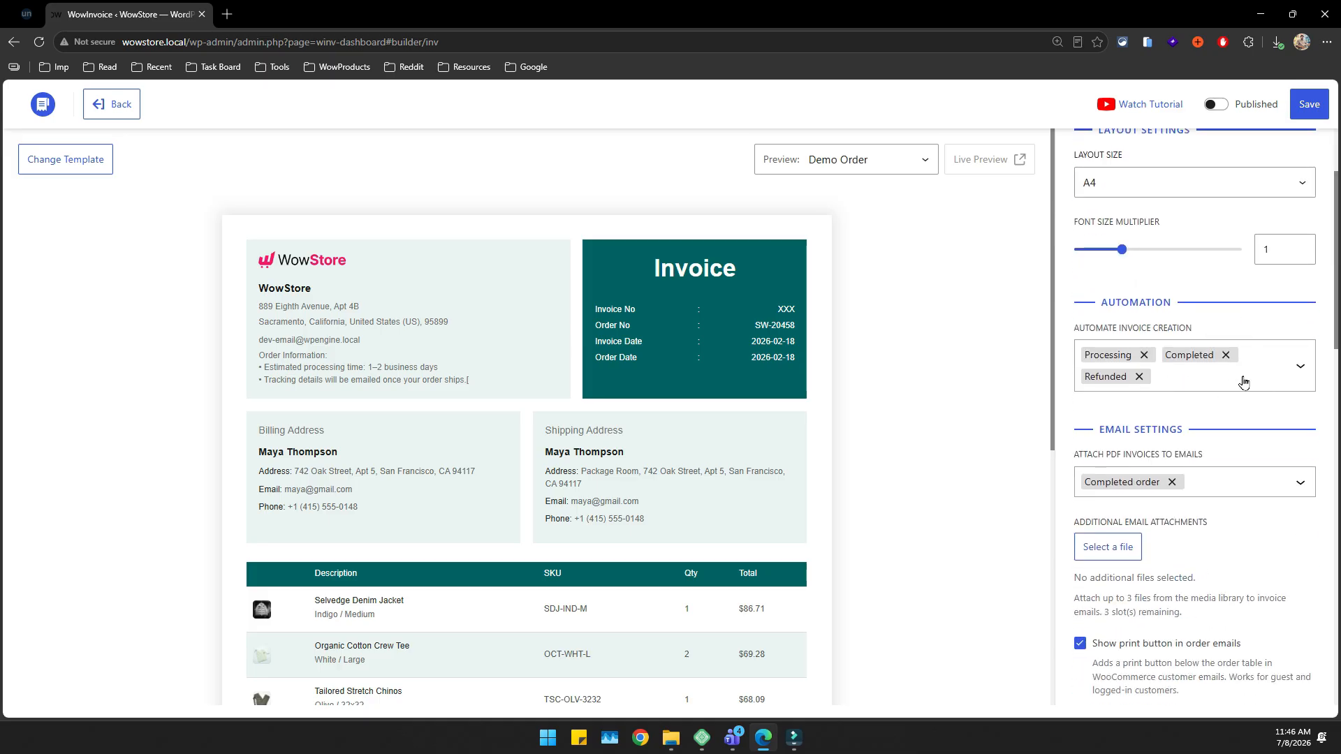
Try removing Refunded from the order statuses that automatically create invoices, and add it back.
click(1243, 382)
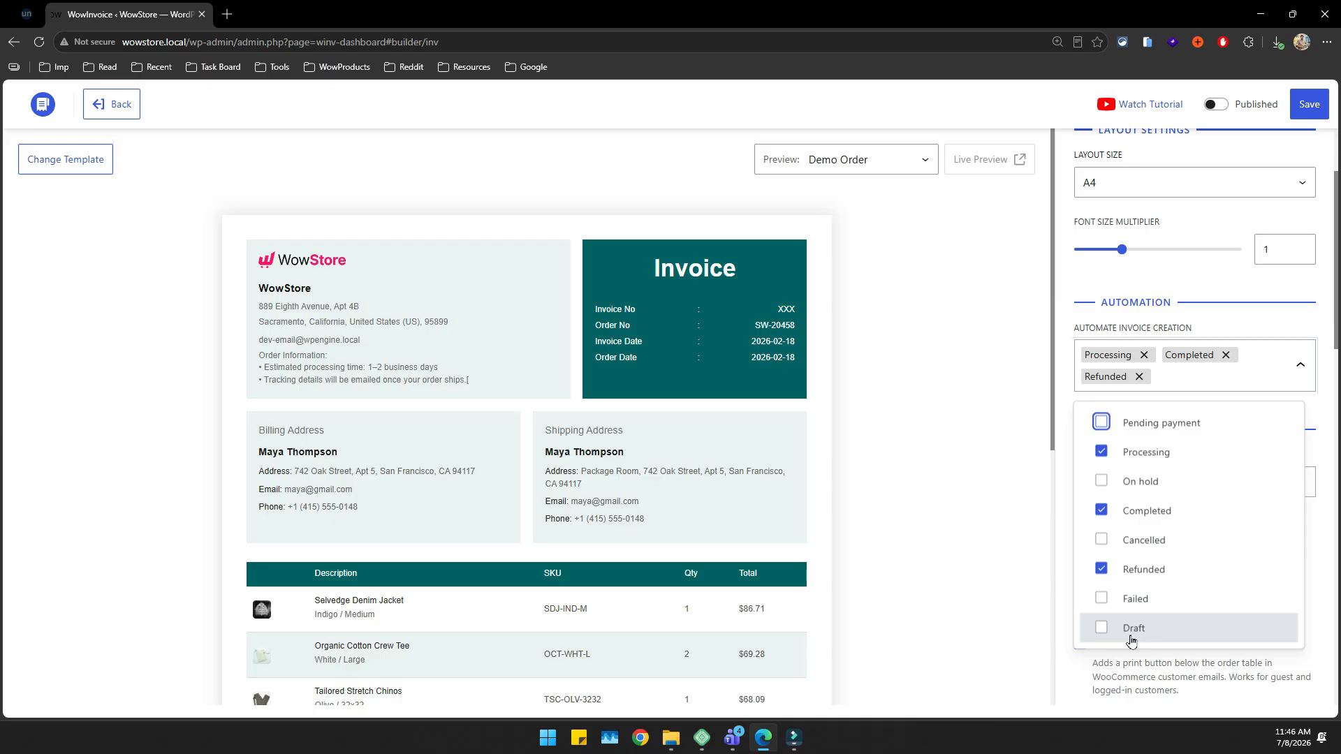
click(1137, 574)
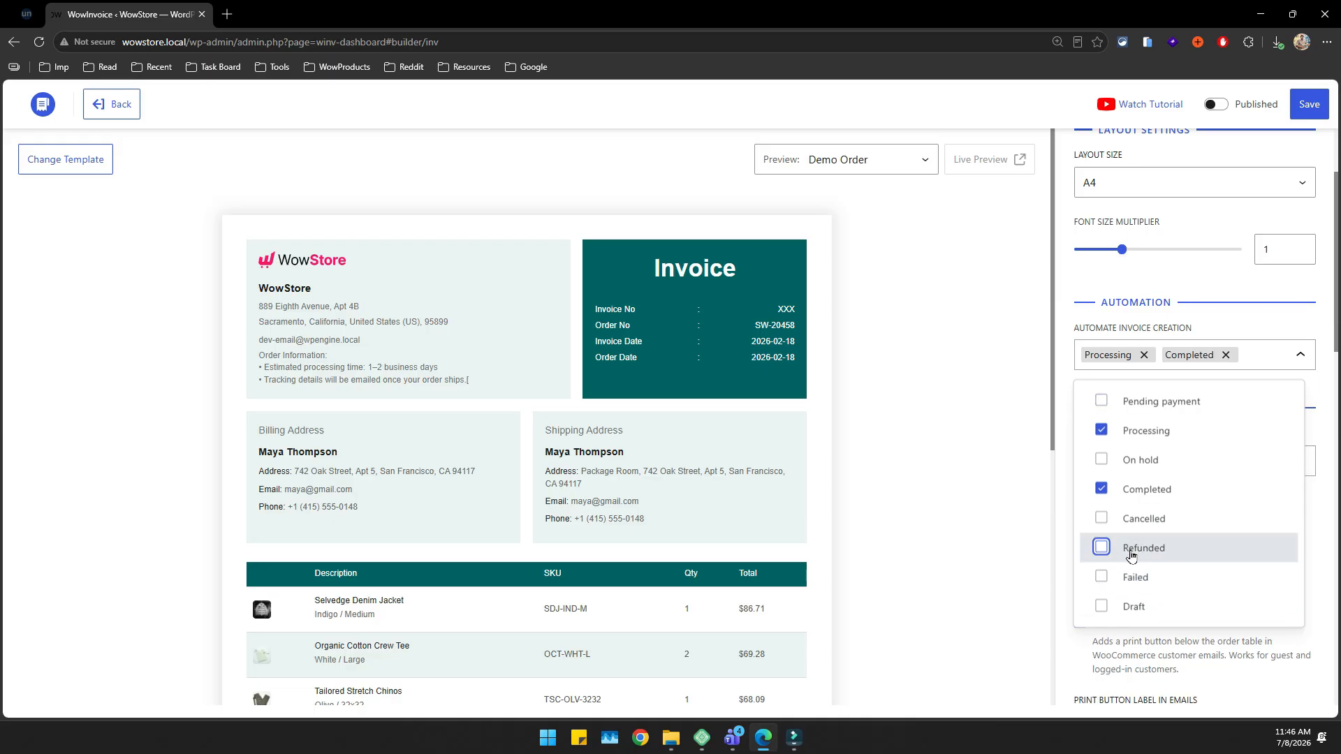
click(1140, 547)
click(1218, 329)
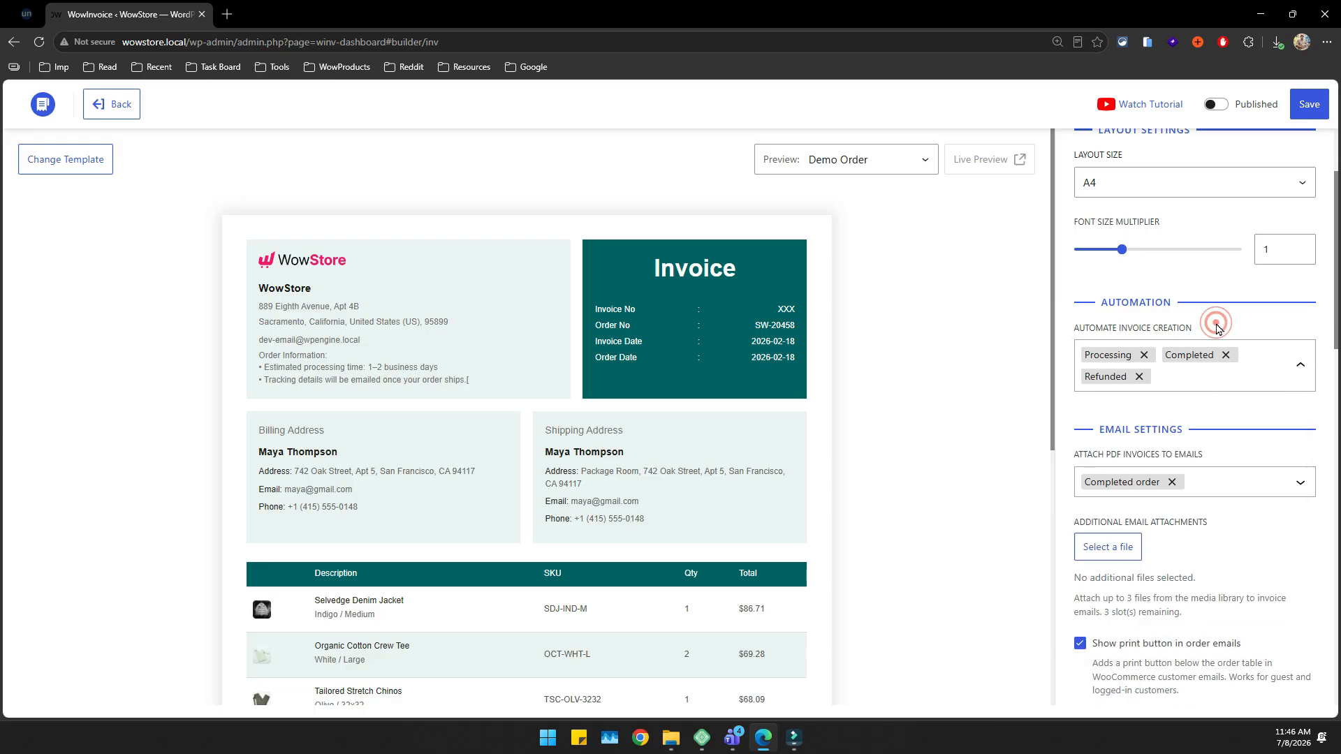
Add Refunded order to the emails that carry the PDF invoice as an attachment.
scroll(1229, 335, down, 3)
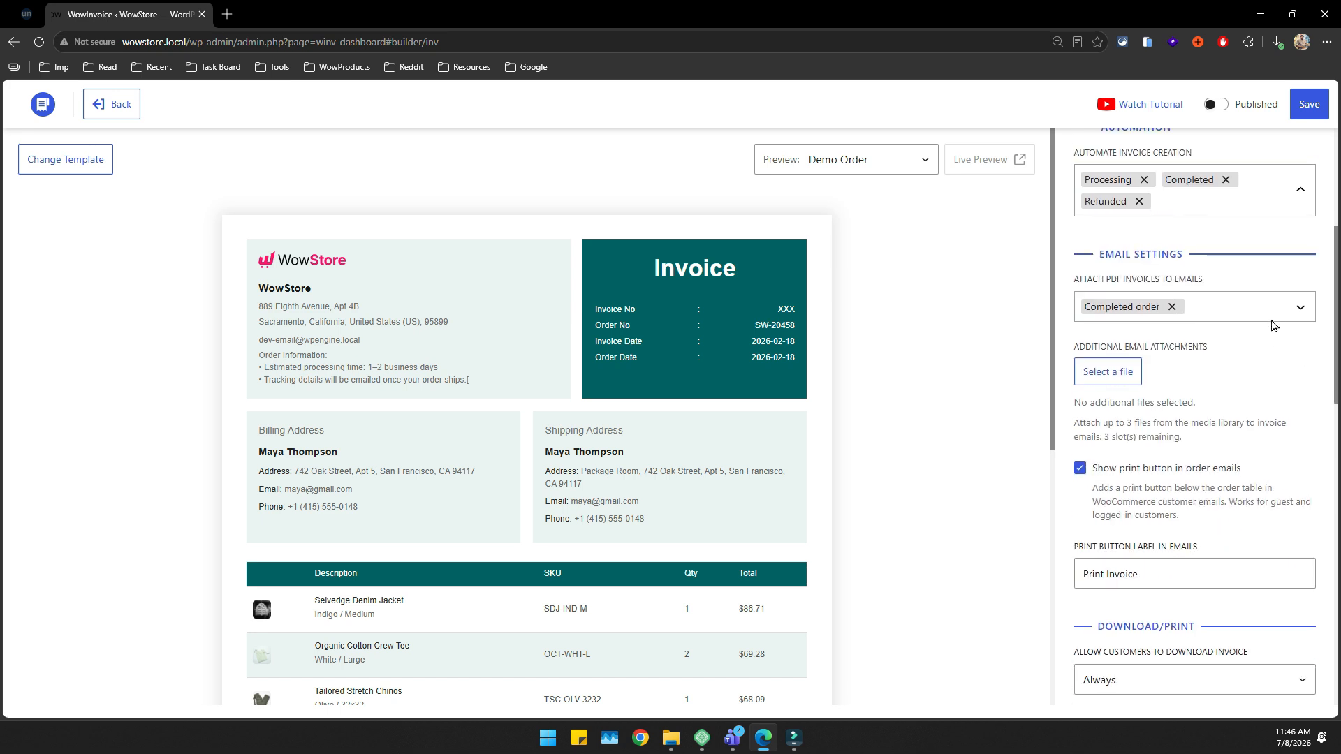
click(1232, 282)
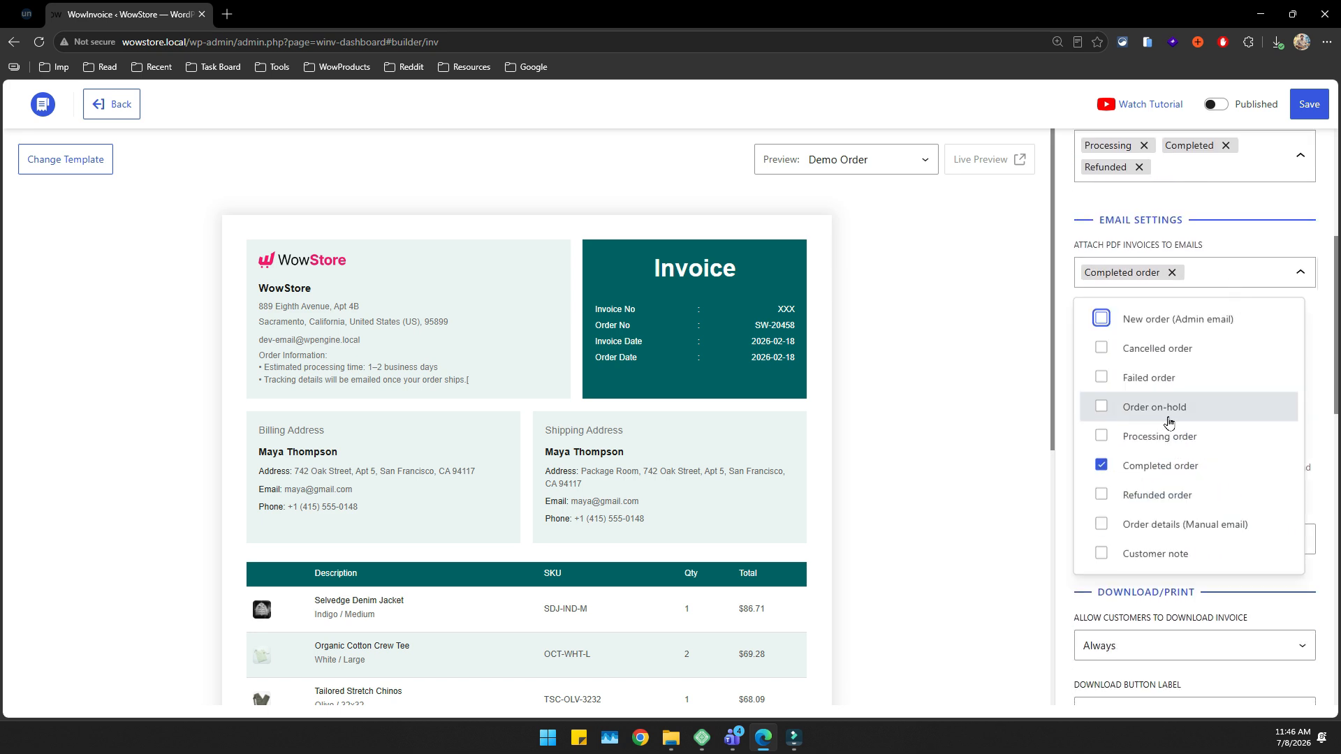
click(1145, 495)
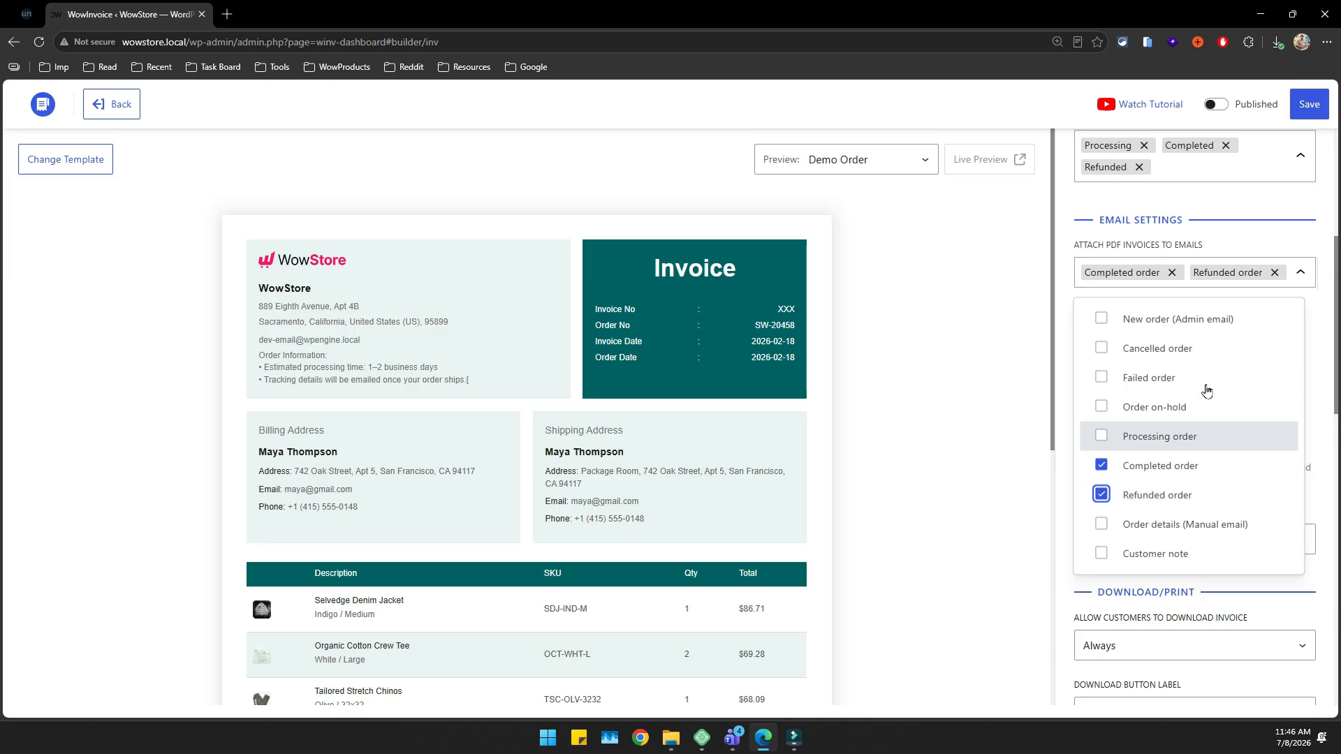
click(1242, 238)
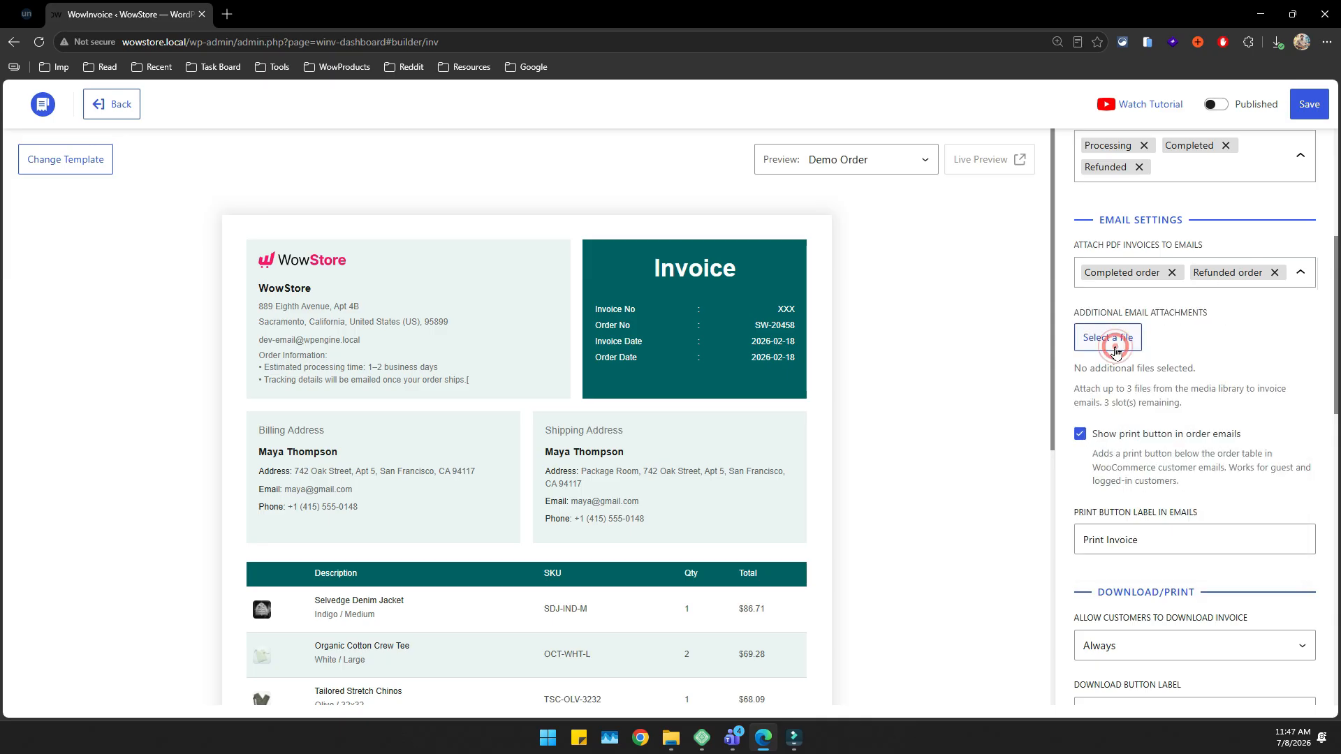
Open the file selection for additional email attachments and leave it without choosing a file.
click(1119, 338)
click(1295, 126)
click(1211, 329)
scroll(1203, 373, down, 3)
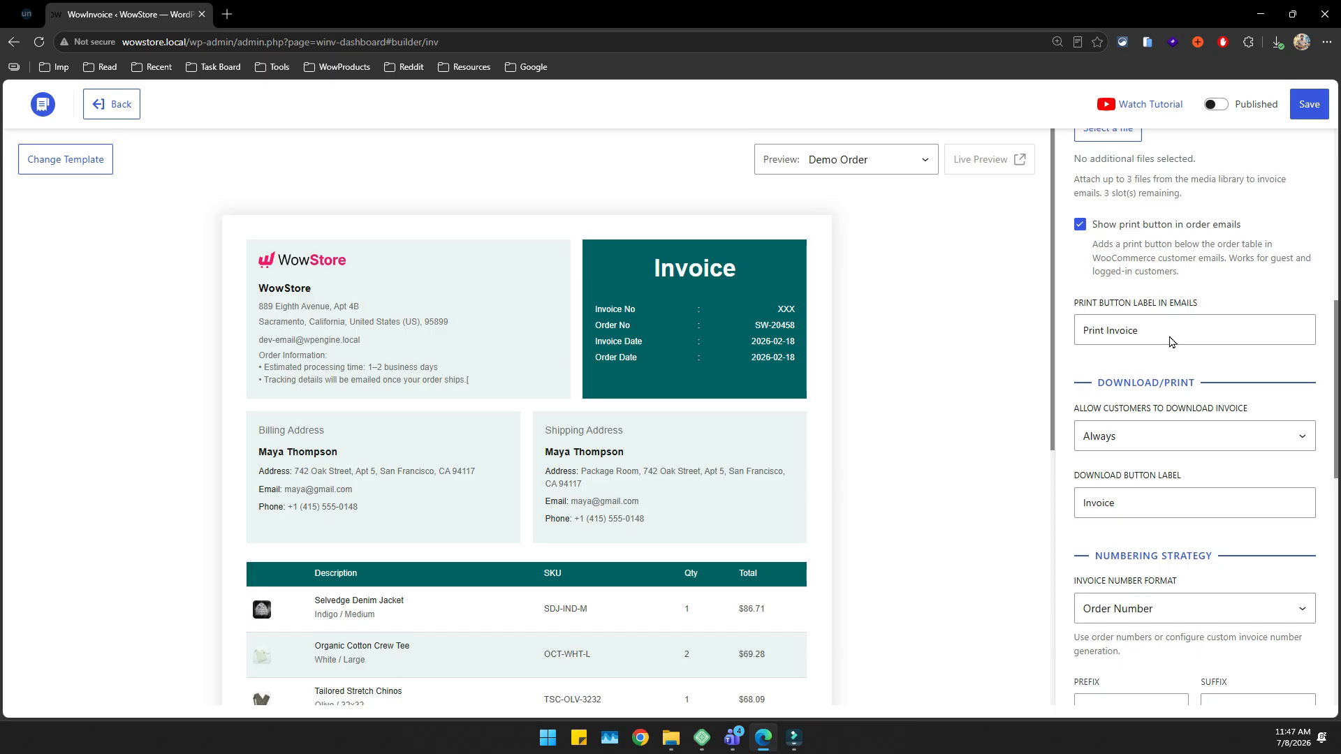
Try limiting customer invoice downloads to specific order statuses, and set the permission back to Always.
scroll(1169, 328, down, 2)
click(1161, 302)
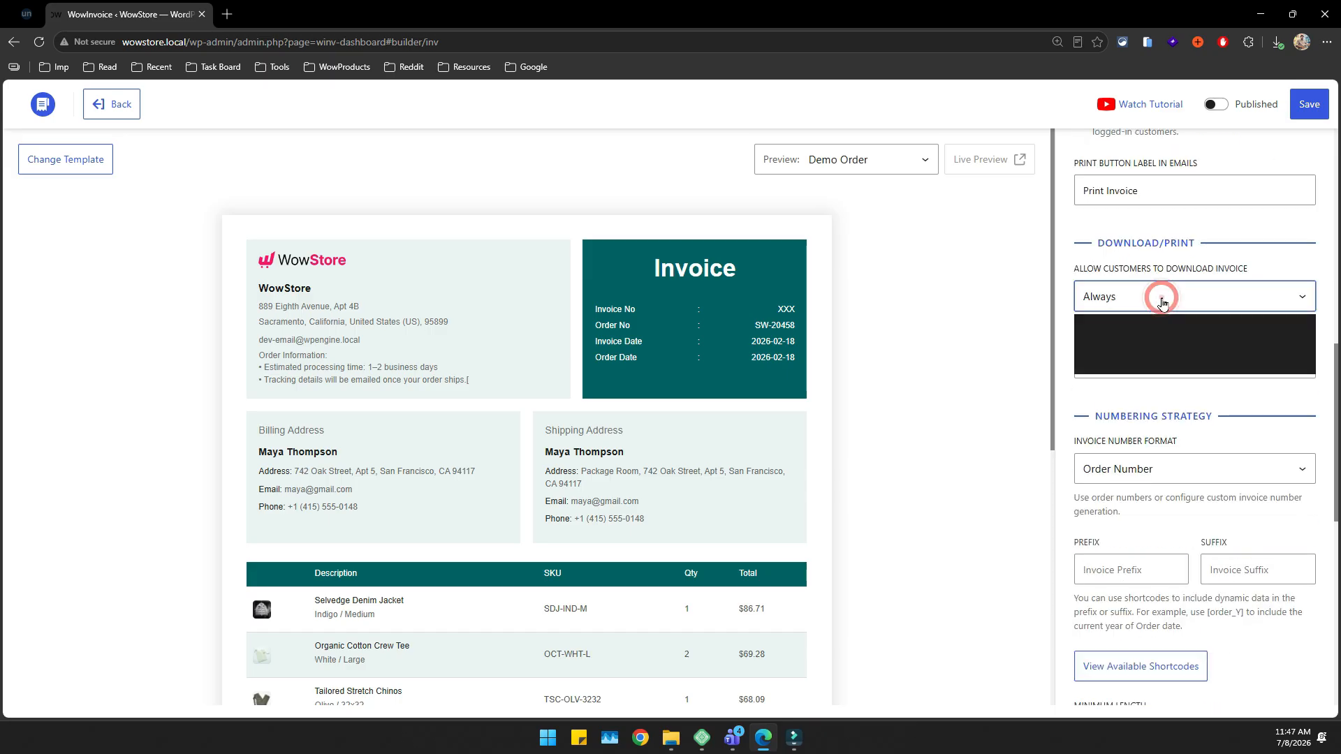
click(1152, 344)
click(1133, 294)
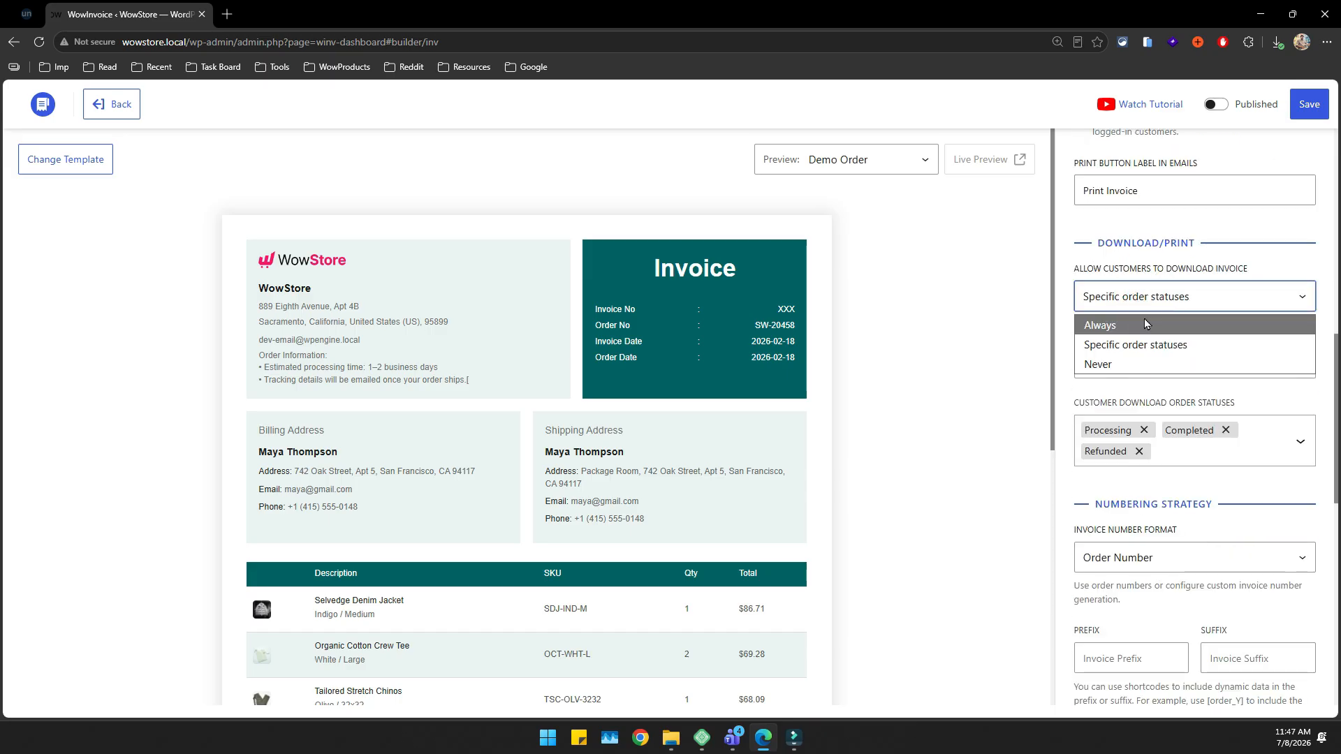
click(1131, 320)
Set customer invoice downloads to Always and switch the invoice number format to Invoice Number.
click(1166, 333)
scroll(1202, 342, down, 1)
scroll(1202, 342, down, 1)
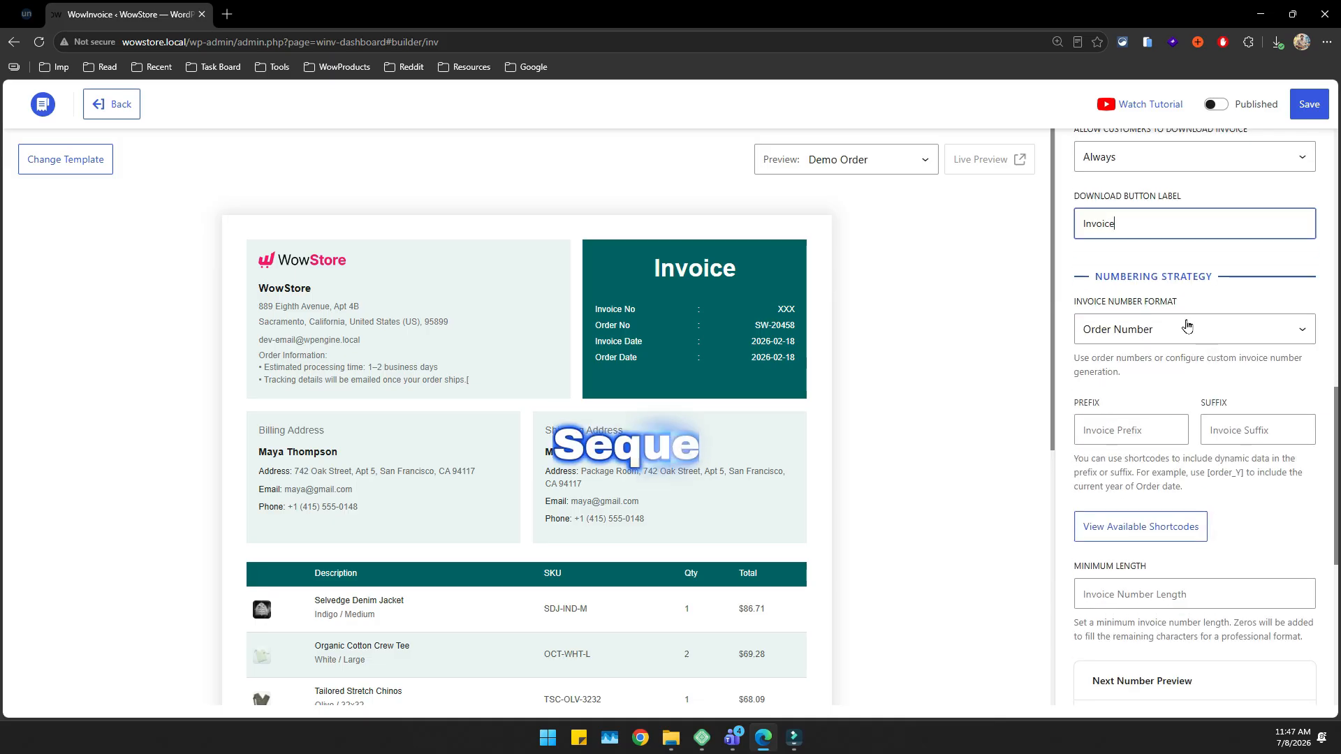
click(1187, 321)
click(1146, 372)
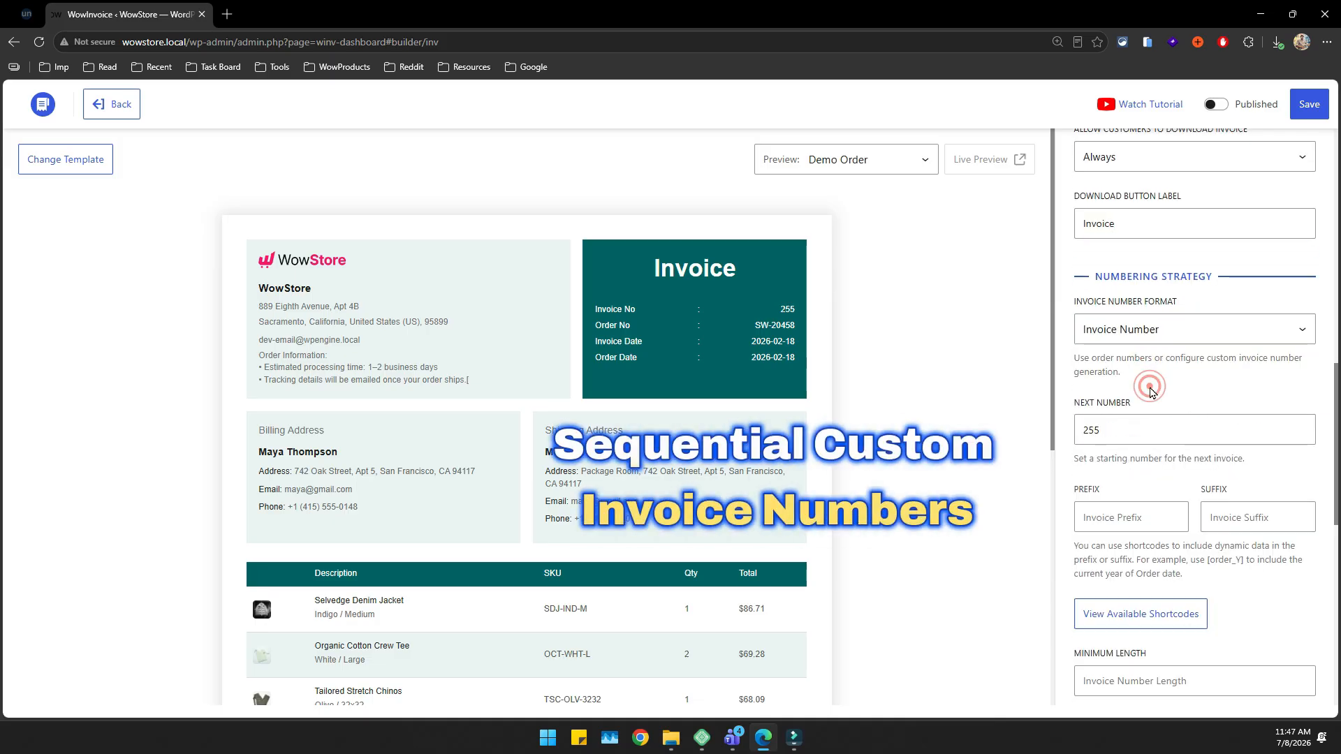
Set the invoice number prefix to INV.
scroll(1124, 328, down, 2)
click(1117, 290)
click(1107, 385)
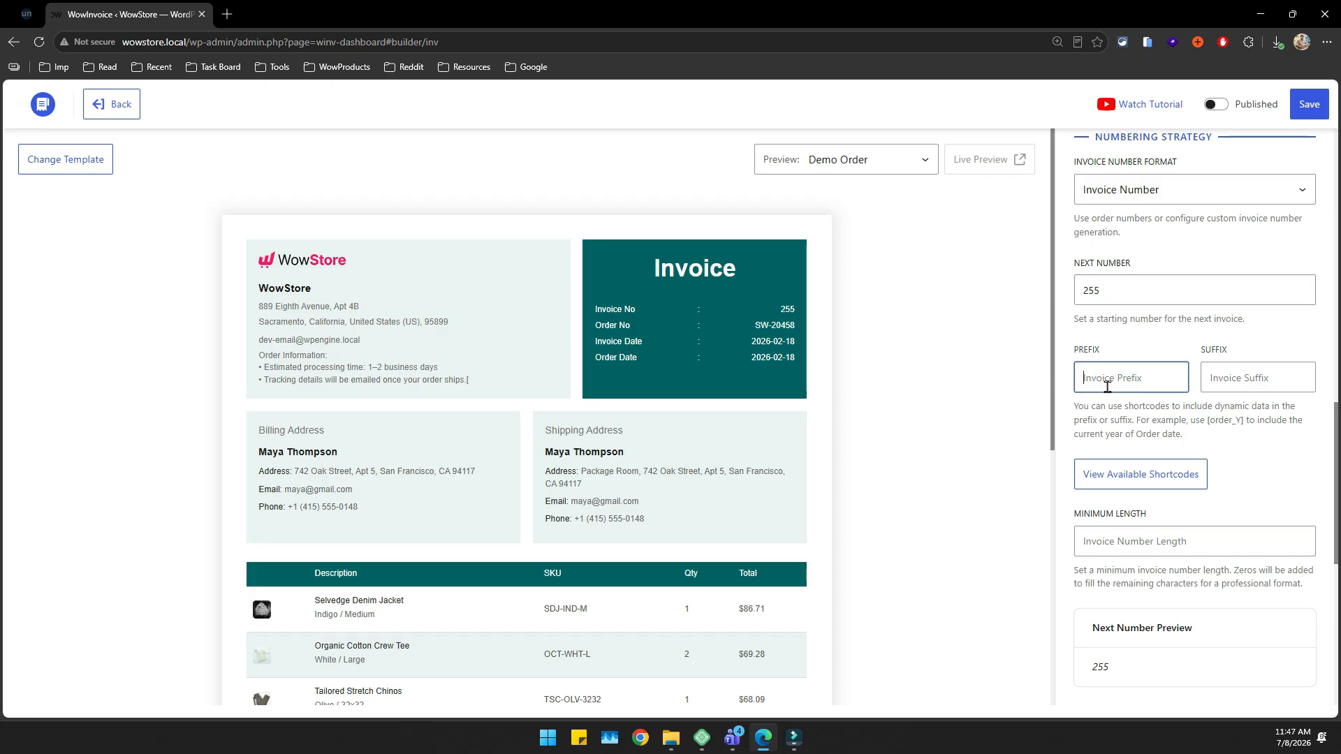
click(1229, 438)
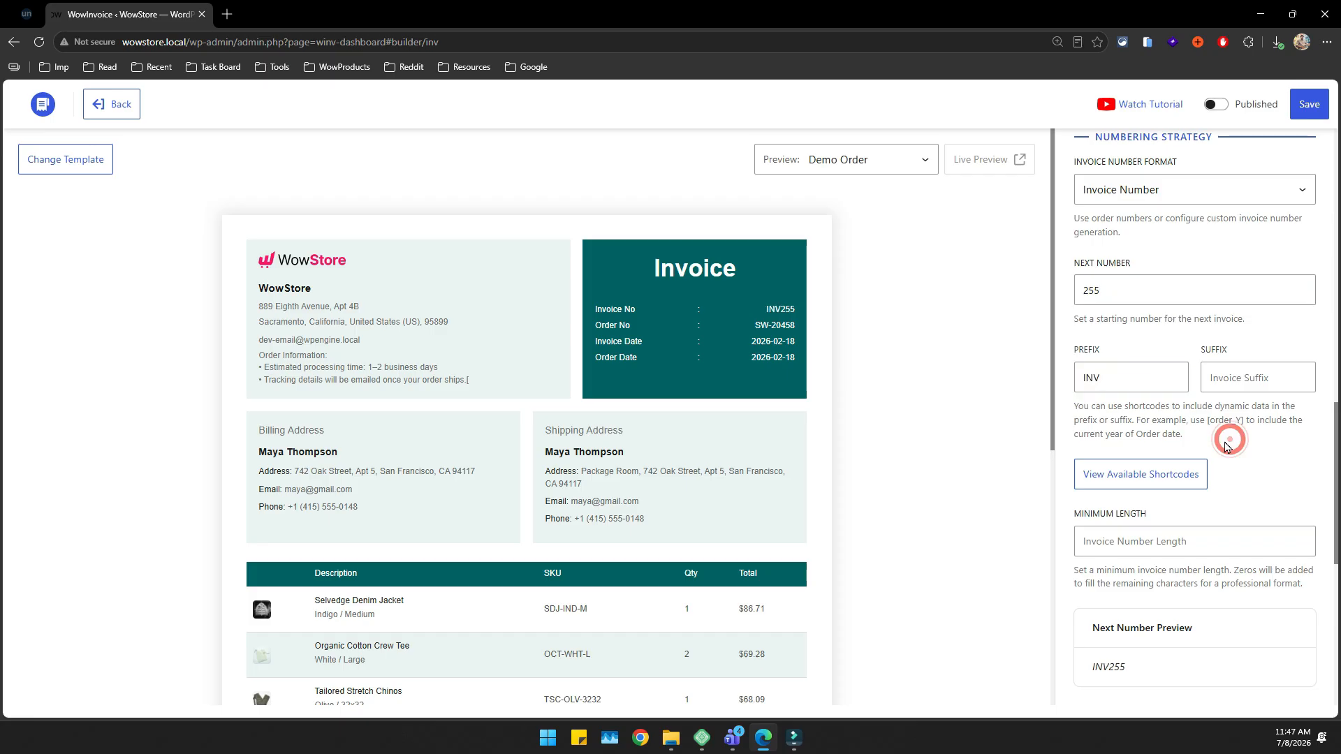
click(1229, 382)
View the shortcodes available for the invoice number prefix and suffix.
click(1185, 482)
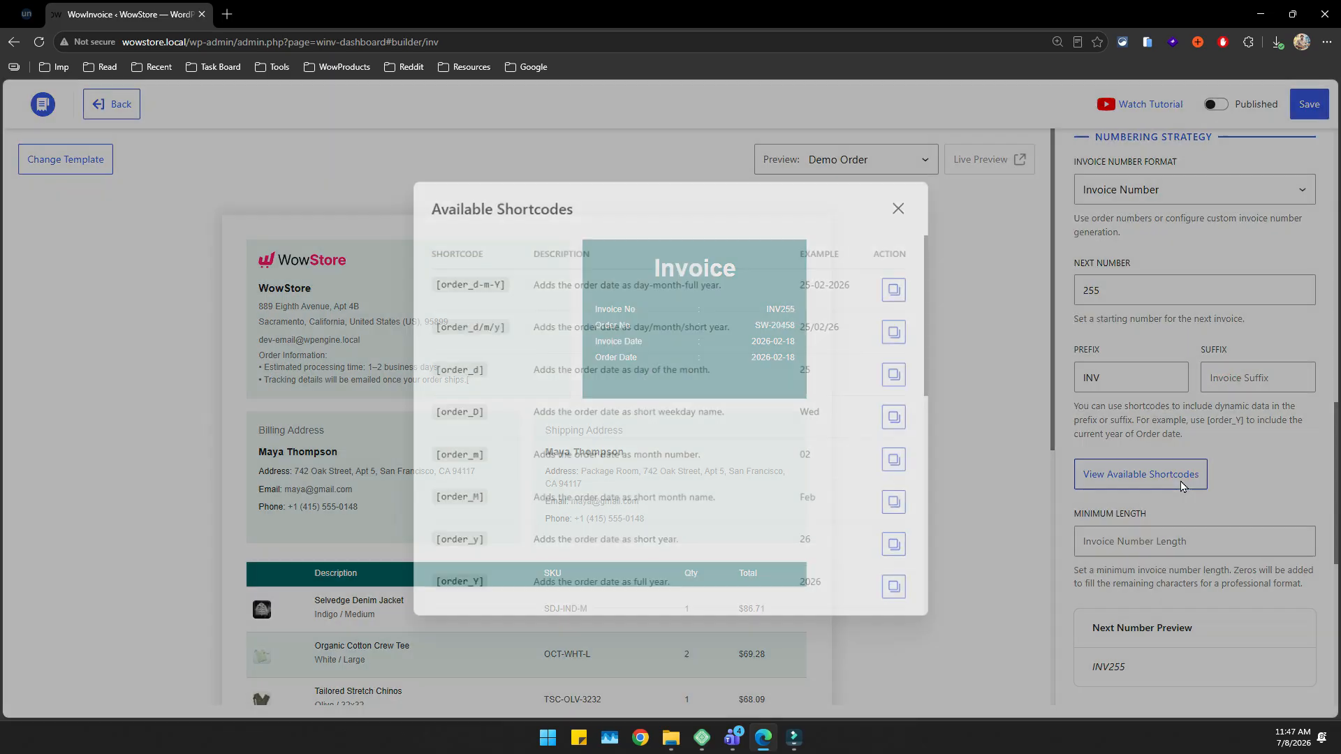
click(977, 288)
scroll(1282, 459, down, 2)
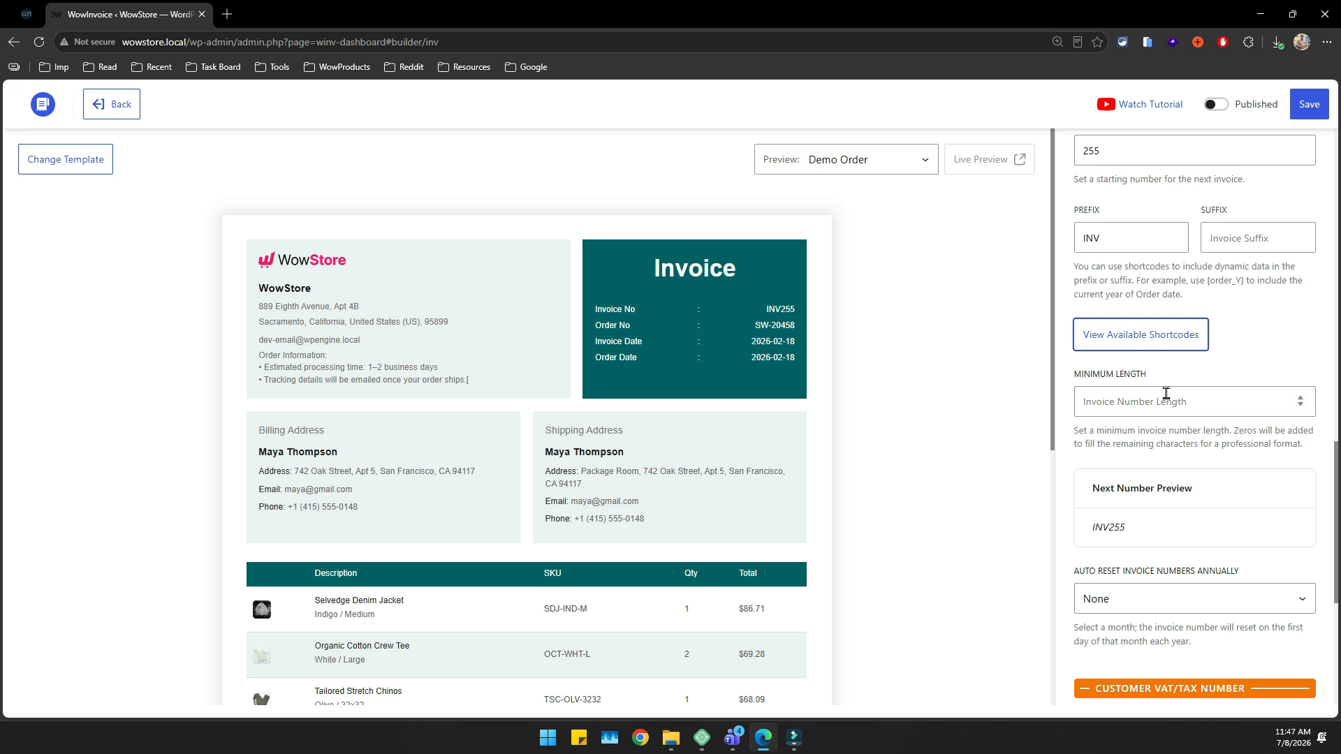
Show the customer VAT/Tax number on the invoice and look over its placement, label and source options.
scroll(1165, 393, down, 5)
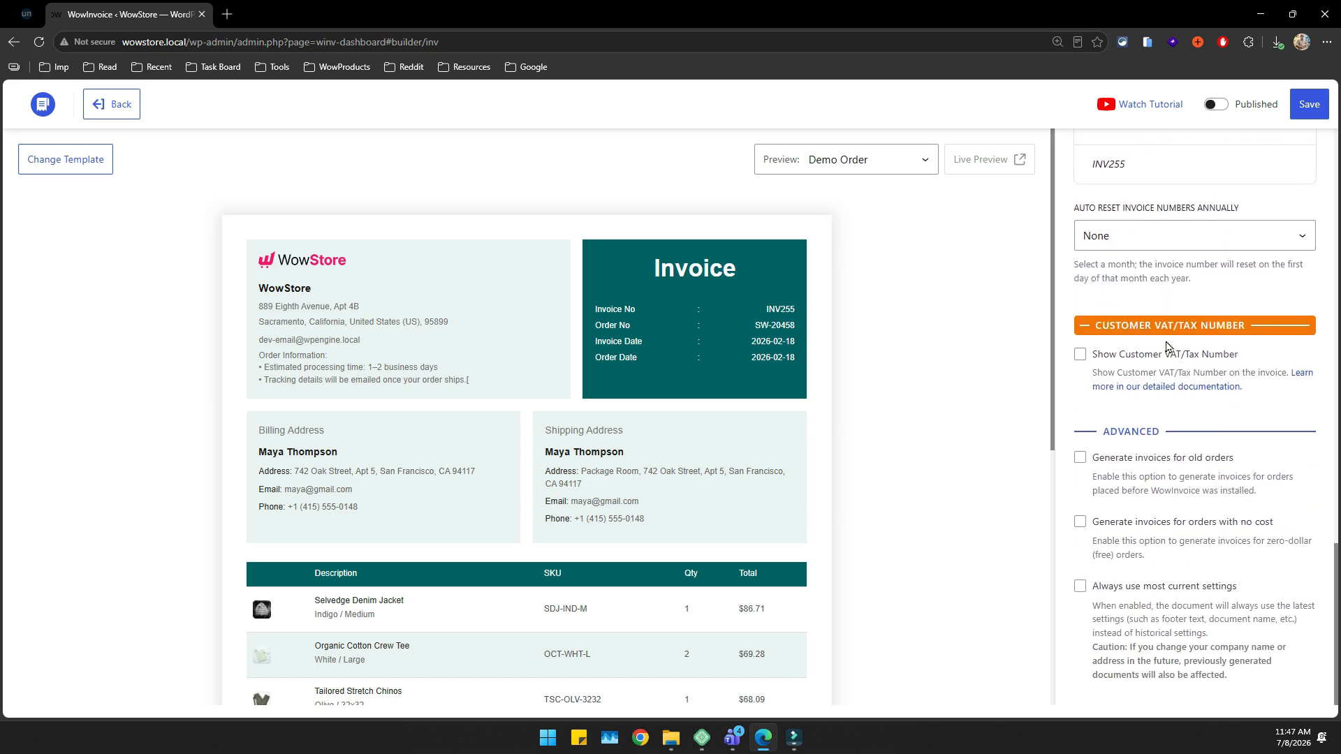
click(1080, 355)
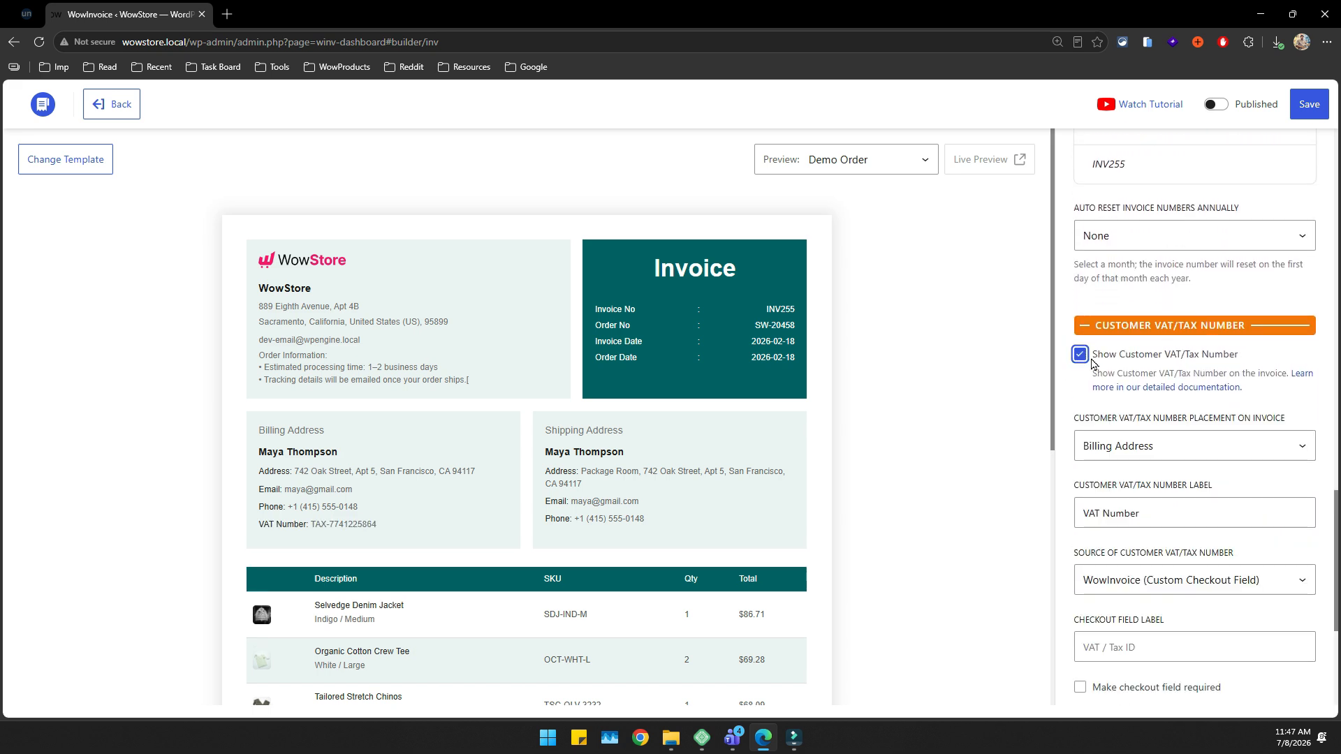
scroll(1183, 333, down, 2)
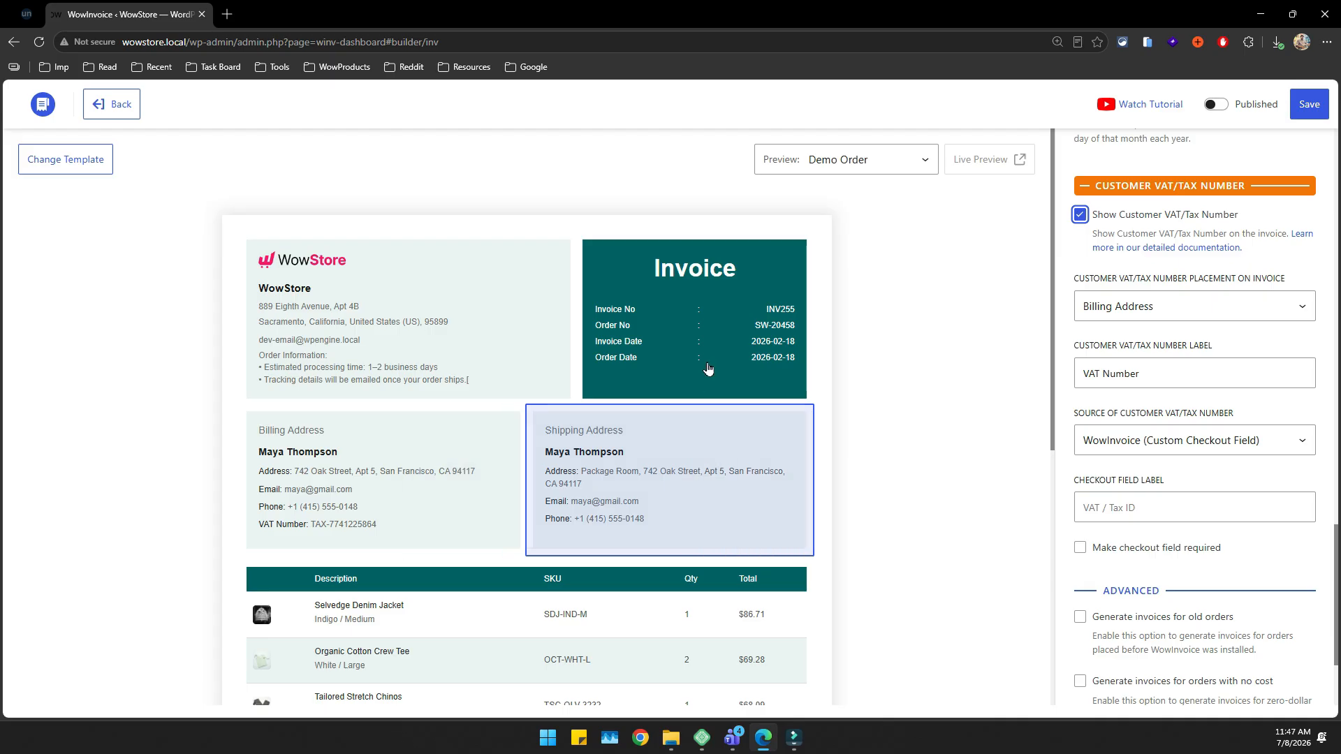
scroll(1261, 411, down, 1)
scroll(1261, 410, down, 2)
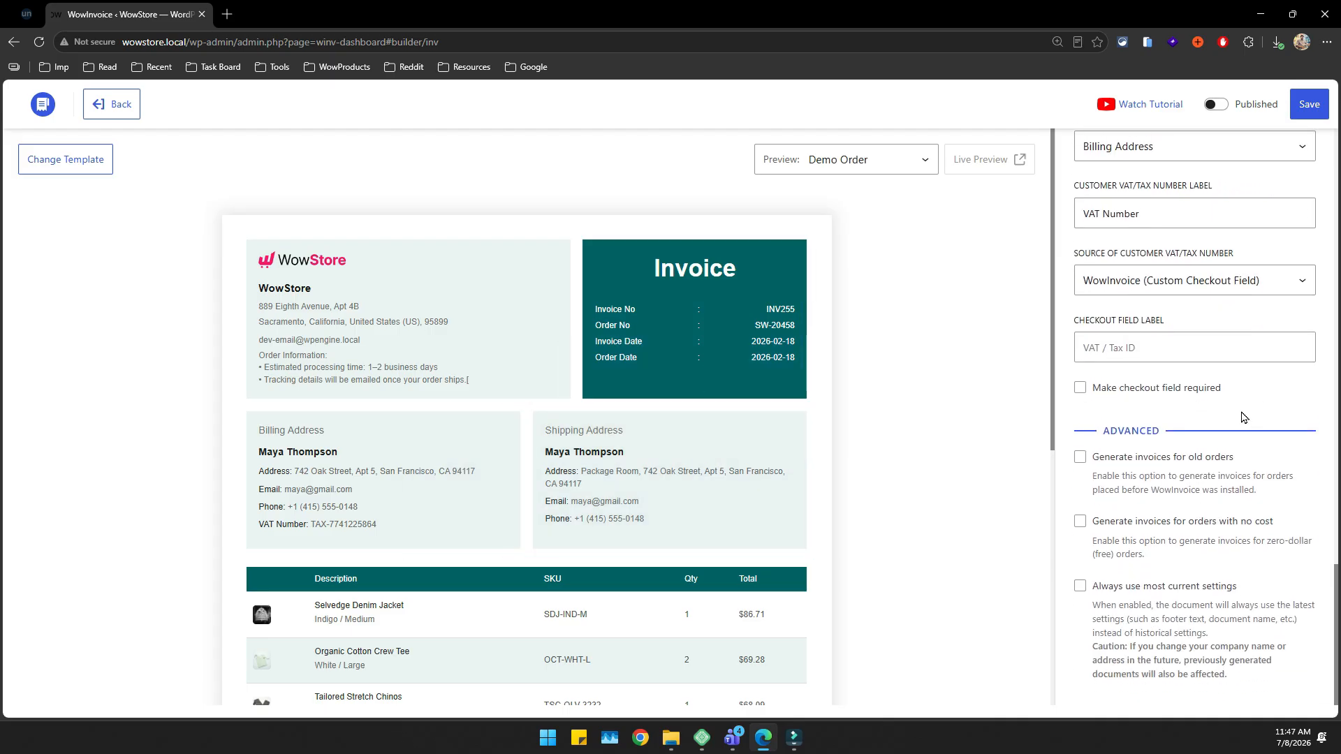
Examine the invoice's customization options for header and logo, dates and numbering, addresses, product table and totals.
scroll(1241, 417, up, 10)
scroll(1241, 417, up, 4)
click(1250, 236)
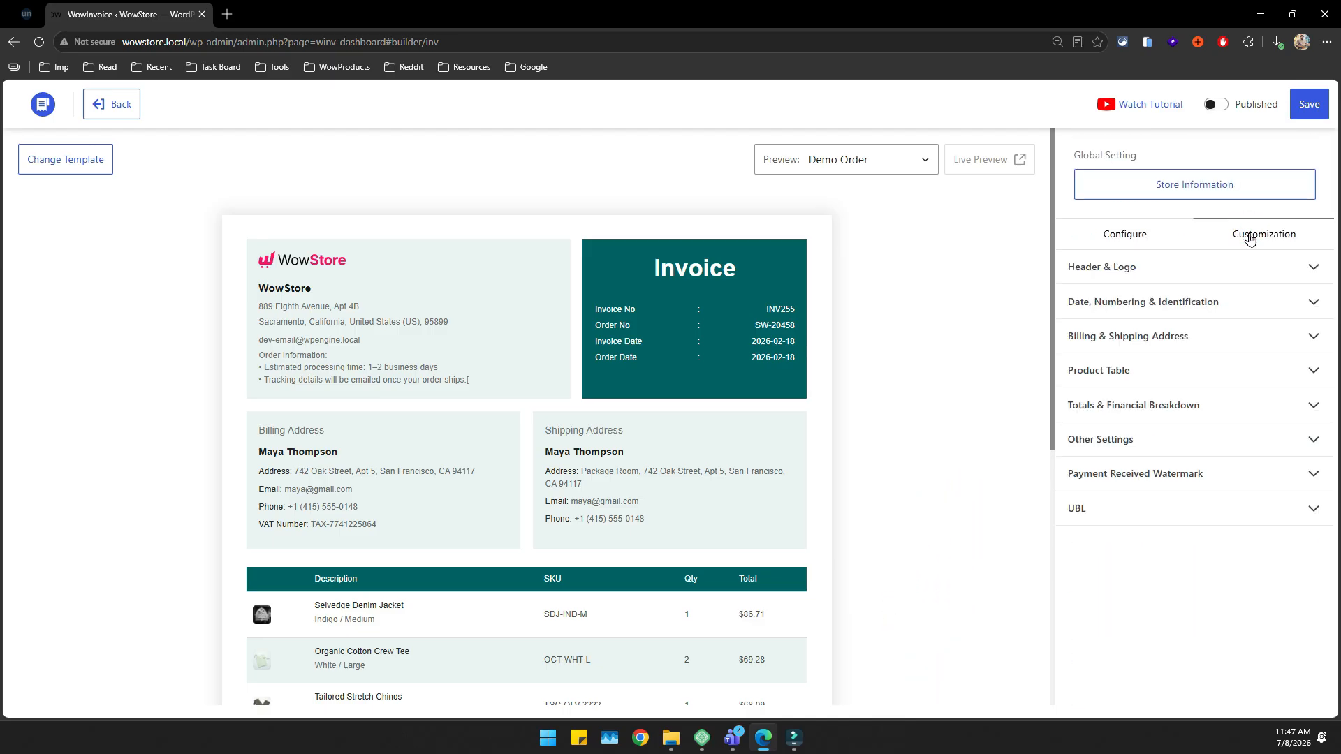
click(1207, 267)
click(1206, 265)
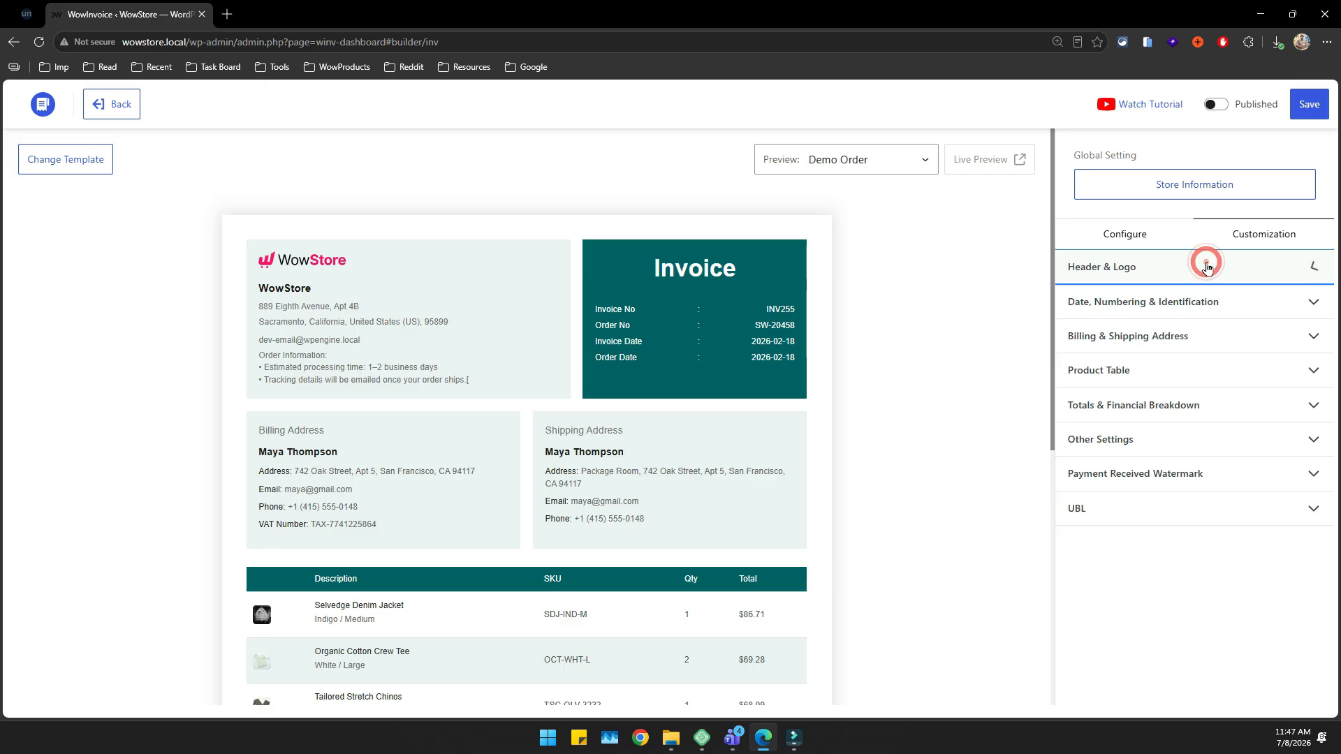
click(1202, 303)
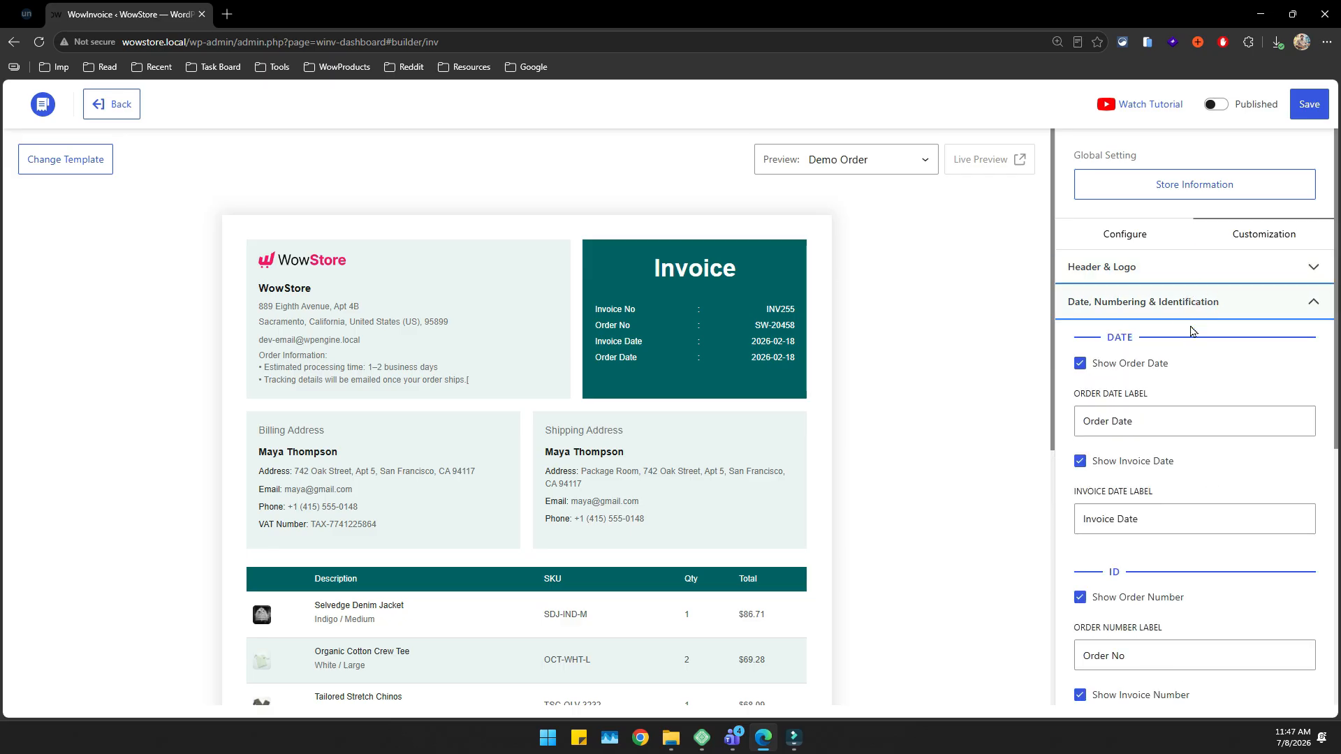
click(1179, 307)
click(1145, 343)
click(1145, 342)
click(1159, 370)
scroll(1191, 433, down, 3)
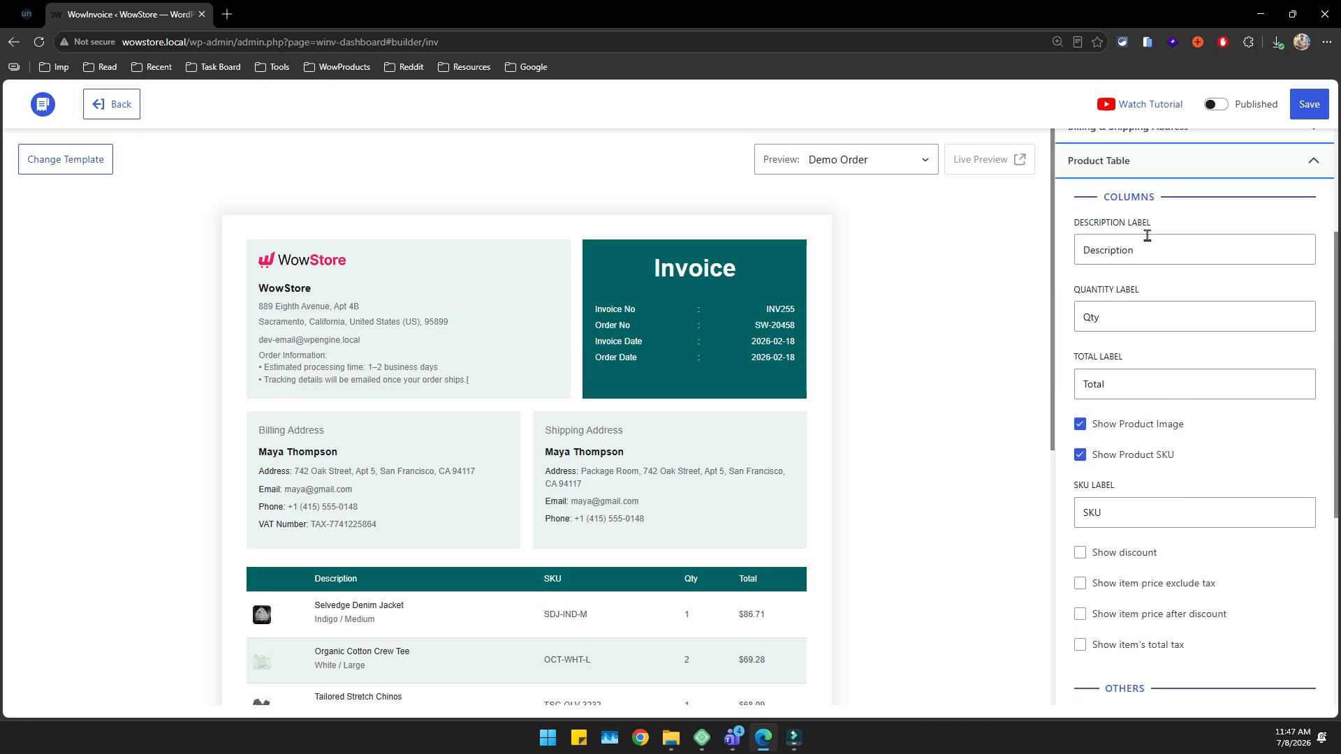
click(1136, 174)
click(1157, 419)
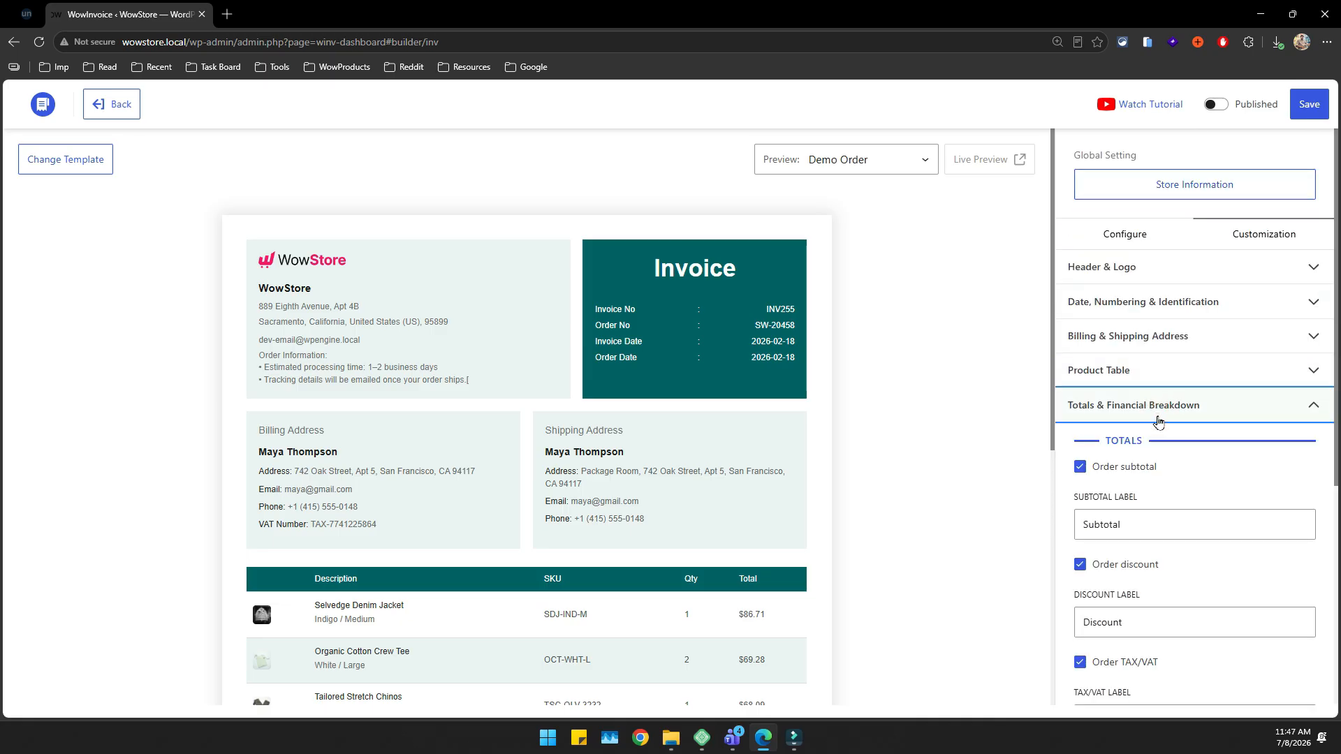
click(1131, 266)
Add a bar code and an order QR code to the invoice.
click(1152, 443)
click(1128, 475)
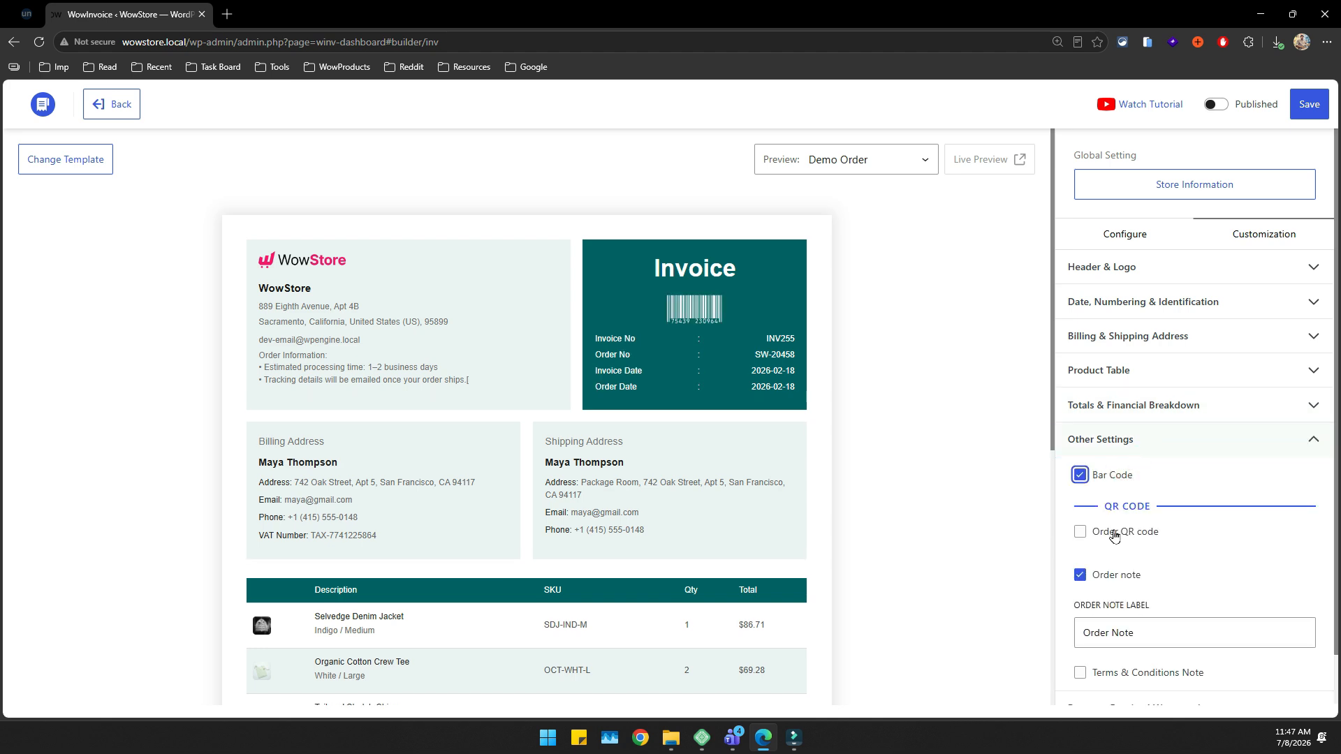
click(1112, 532)
scroll(628, 464, down, 5)
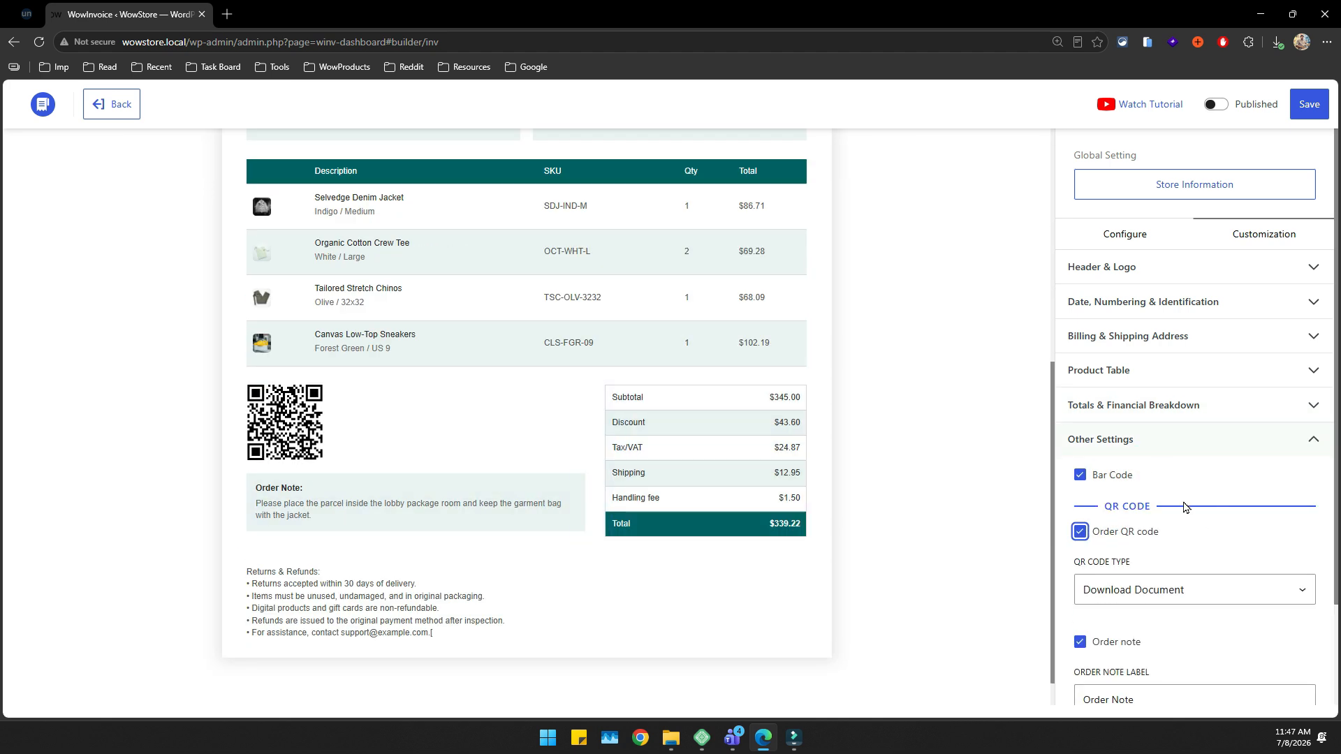
click(1152, 442)
Enable the PAID payment received watermark on the invoice and set its size to 18.
click(1145, 470)
click(1080, 509)
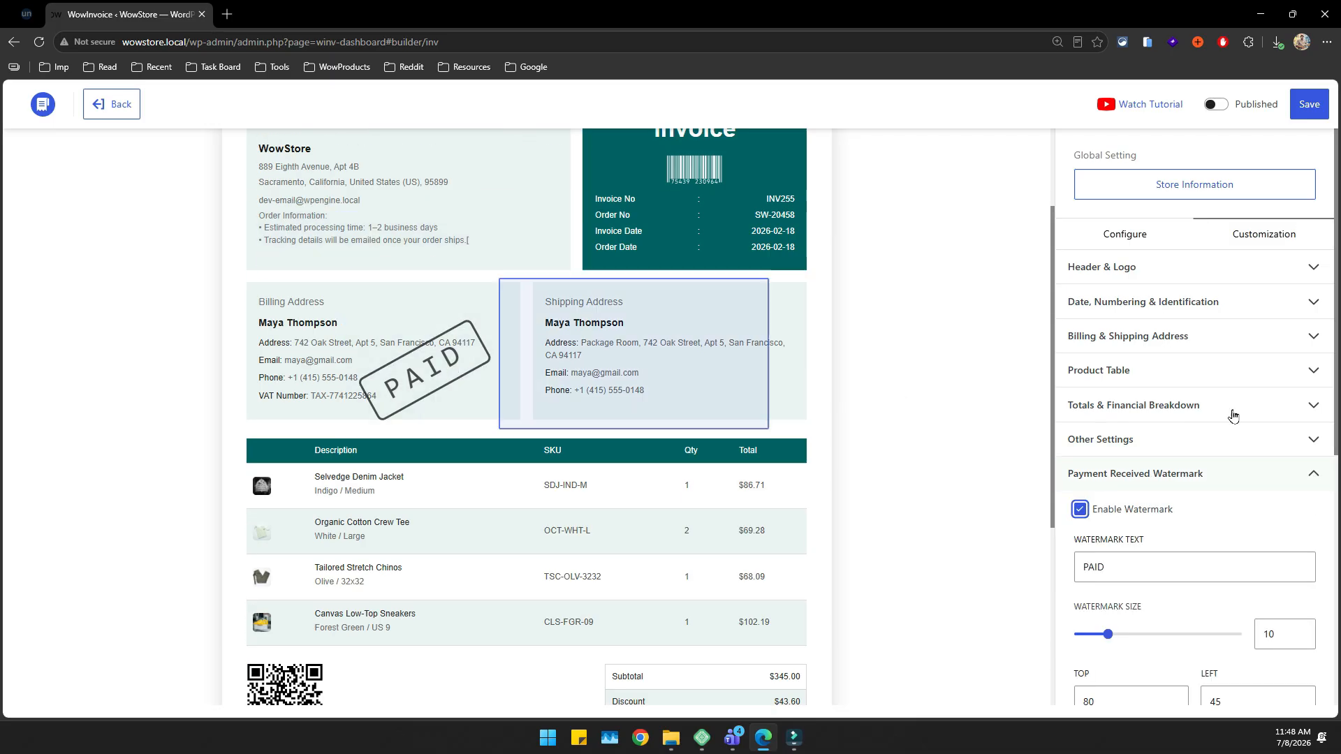
scroll(1108, 496, down, 2)
mouse_move(1108, 494)
mouse_down()
mouse_move(1151, 496)
mouse_move(1116, 489)
mouse_up()
scroll(1187, 523, down, 2)
scroll(1145, 447, down, 1)
Position the PAID watermark at 113 from the top and 65 from the left.
click(1174, 351)
click(1174, 351)
click(1299, 350)
click(1299, 350)
scroll(1195, 508, down, 1)
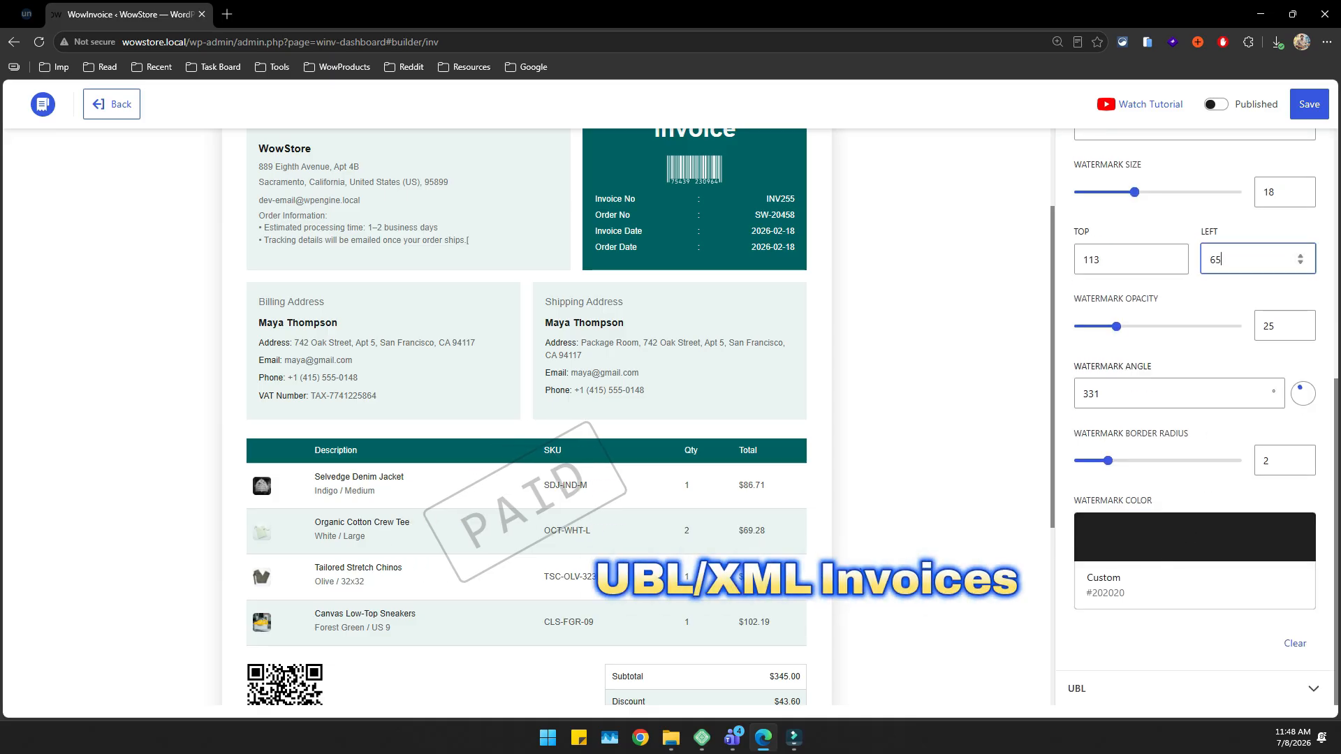
scroll(1180, 545, down, 5)
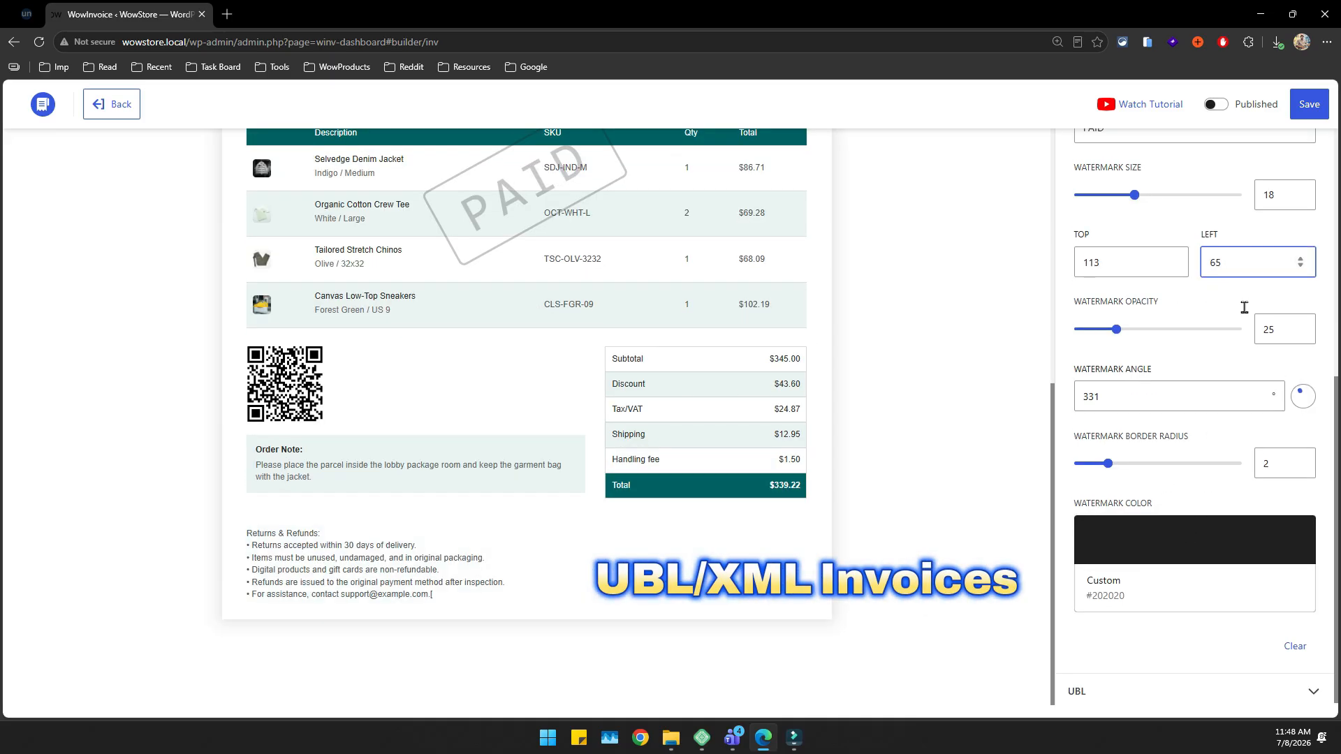
Enable UBL / XML output for the invoice.
scroll(1199, 322, up, 5)
click(1154, 383)
click(1169, 508)
scroll(1211, 484, down, 2)
scroll(1212, 484, down, 1)
click(1105, 343)
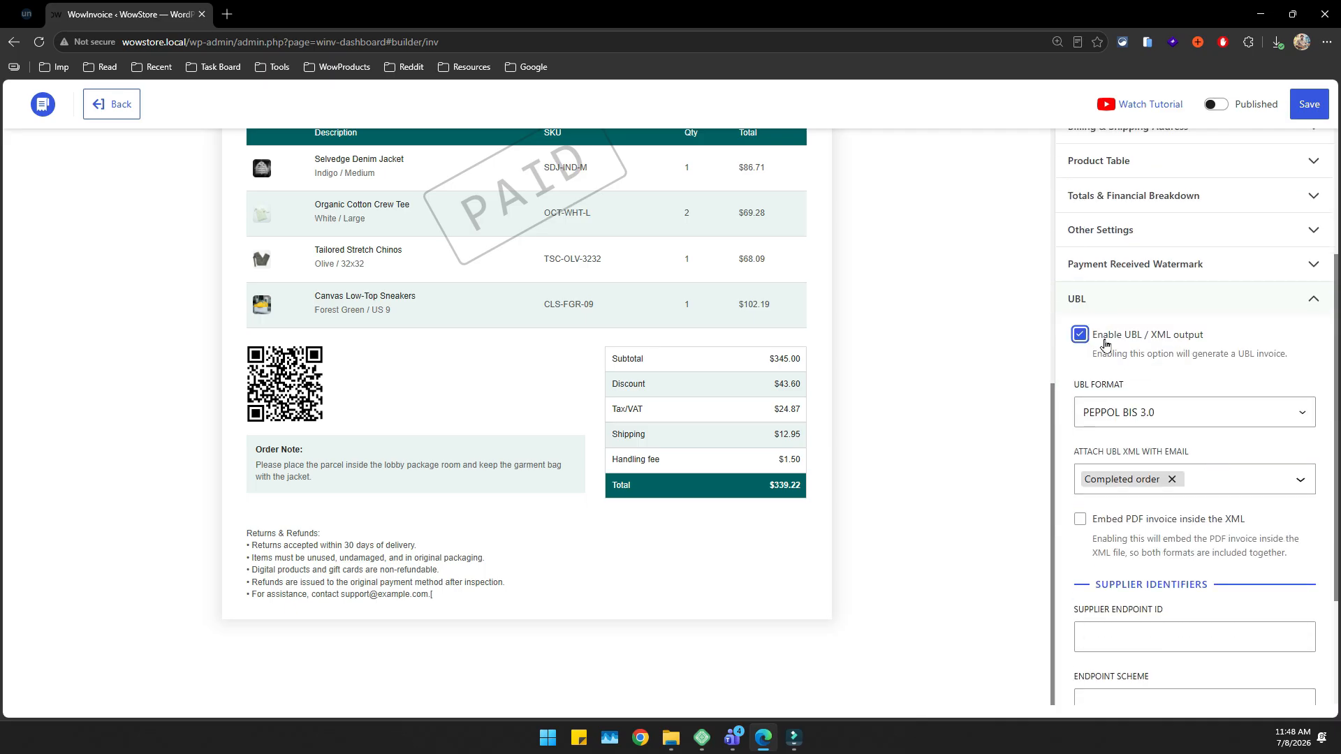
Examine the UBL format choices and the emails that can carry the UBL XML.
click(1165, 407)
click(1163, 409)
click(1209, 470)
click(1209, 470)
scroll(1236, 495, down, 2)
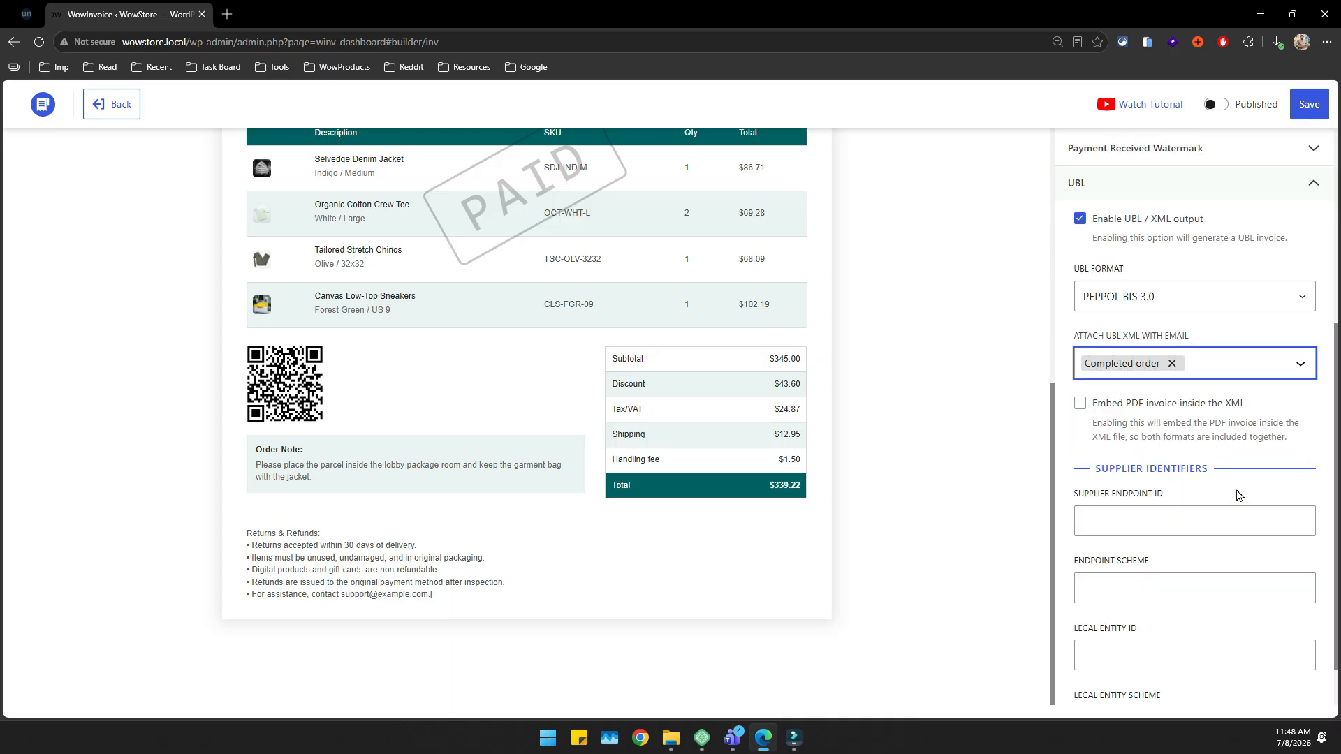
Try embedding the PDF invoice inside the XML, and turn the option off again.
scroll(1238, 496, down, 1)
click(1126, 345)
click(1130, 340)
click(1132, 349)
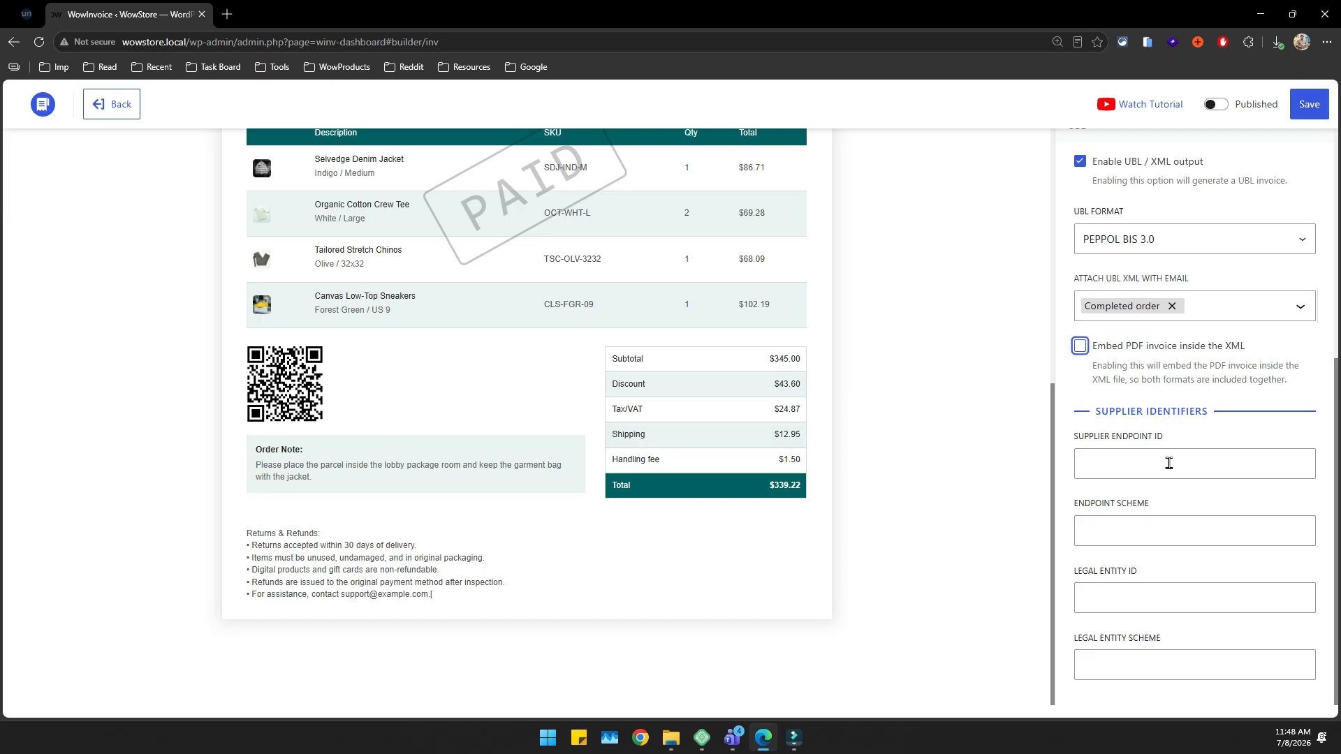
scroll(1182, 518, up, 3)
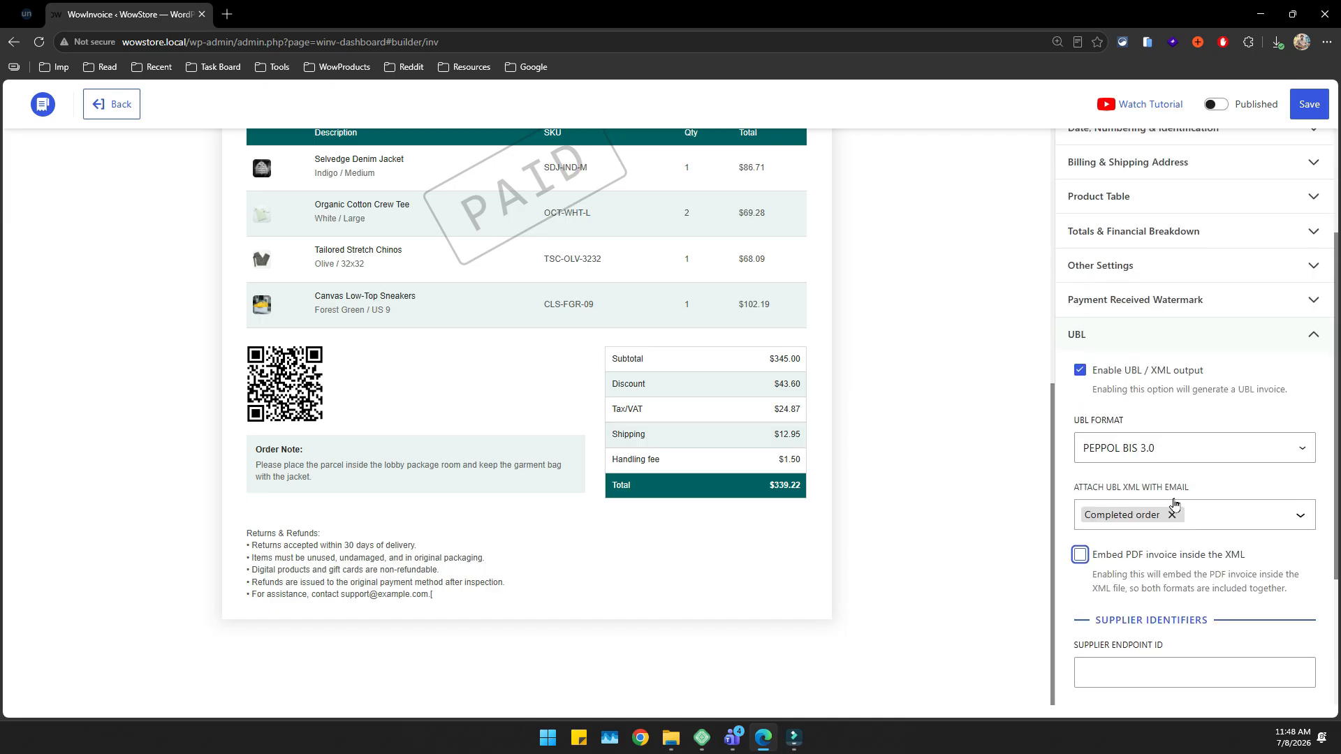
click(1068, 336)
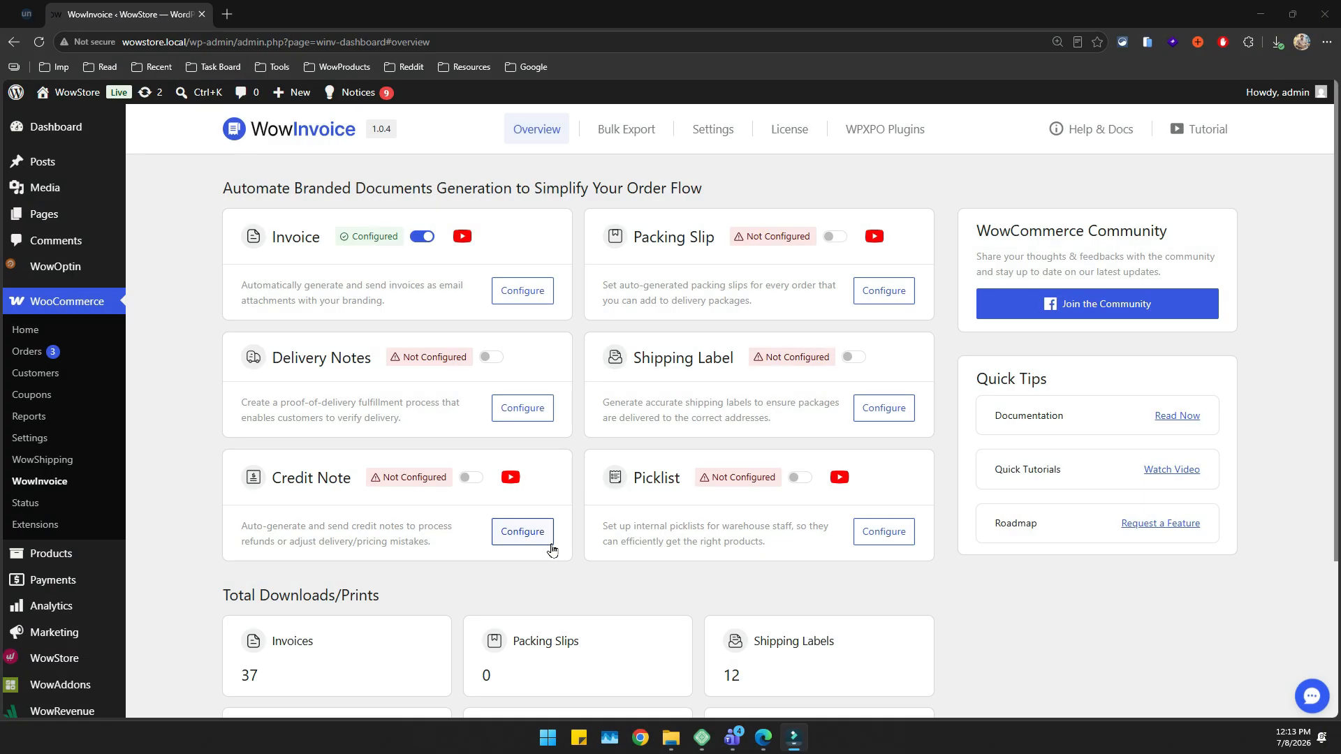
Open the Credit Note configuration and look over its template preview.
click(531, 534)
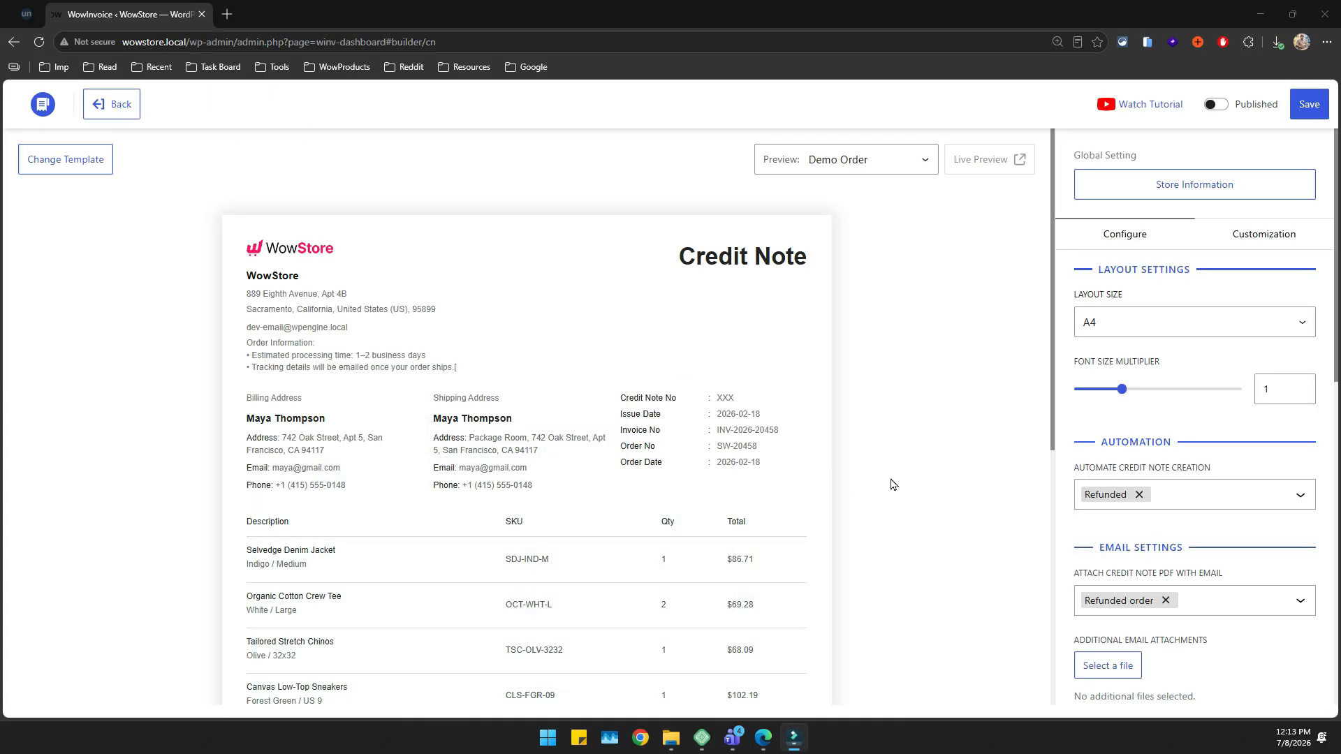
scroll(925, 473, down, 6)
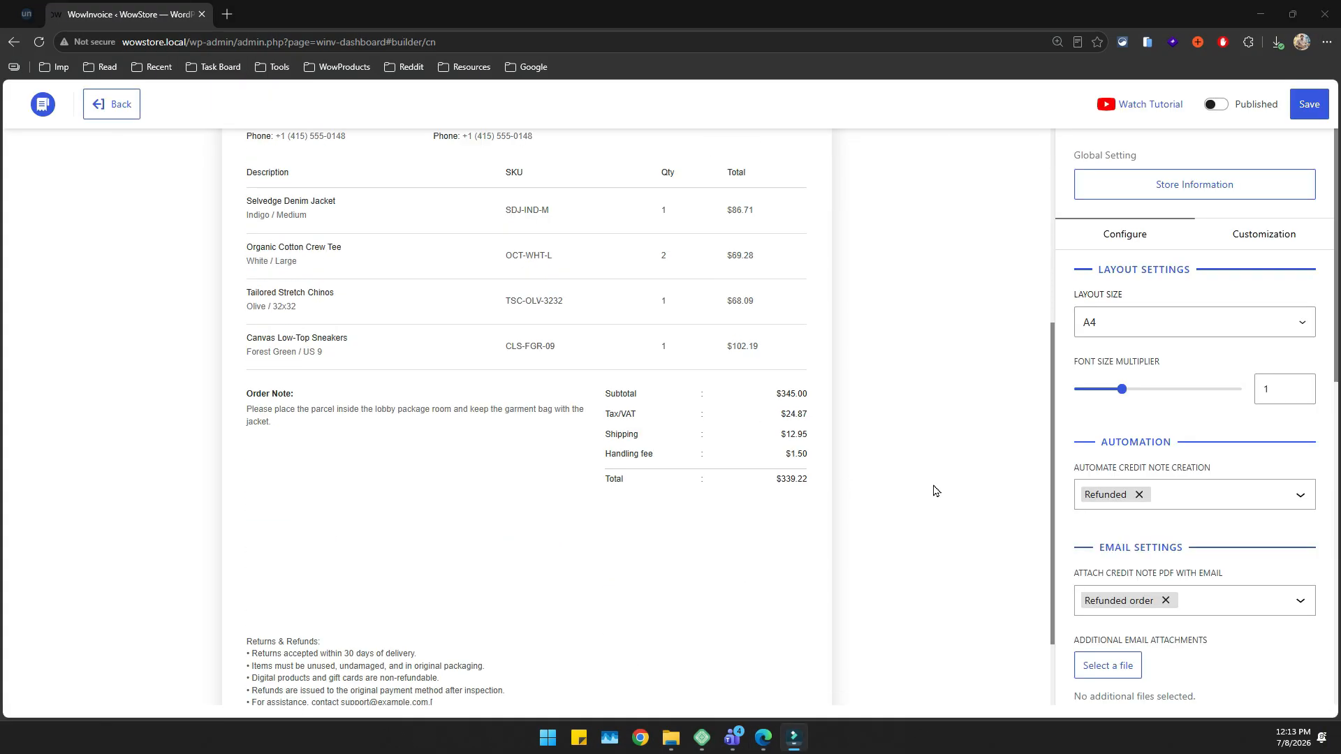
scroll(939, 504, up, 6)
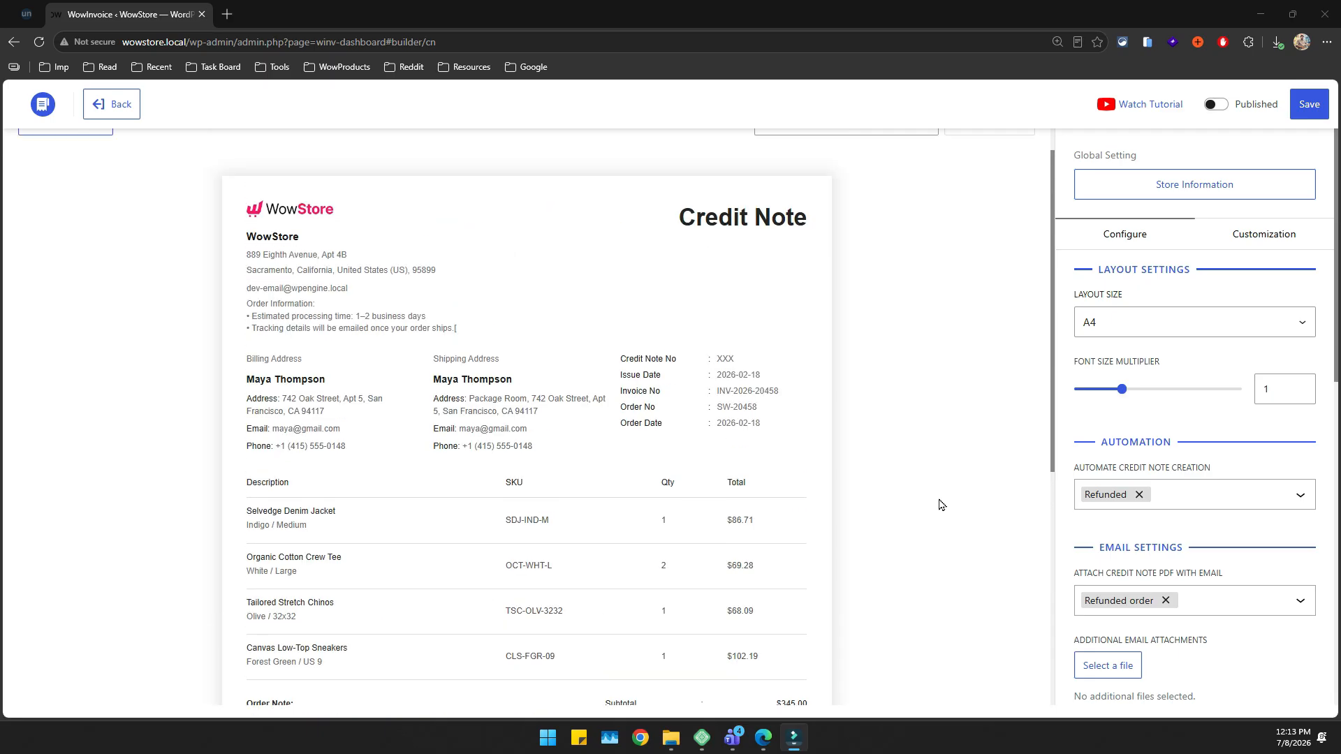
Check the credit note's layout sizes, keep A4, and set the font size multiplier to 1.05.
click(1185, 317)
click(1152, 399)
click(1124, 390)
key(Right)
Add Completed to the order statuses that automatically create credit notes, and review the emails that can carry the PDF.
scroll(1162, 419, down, 2)
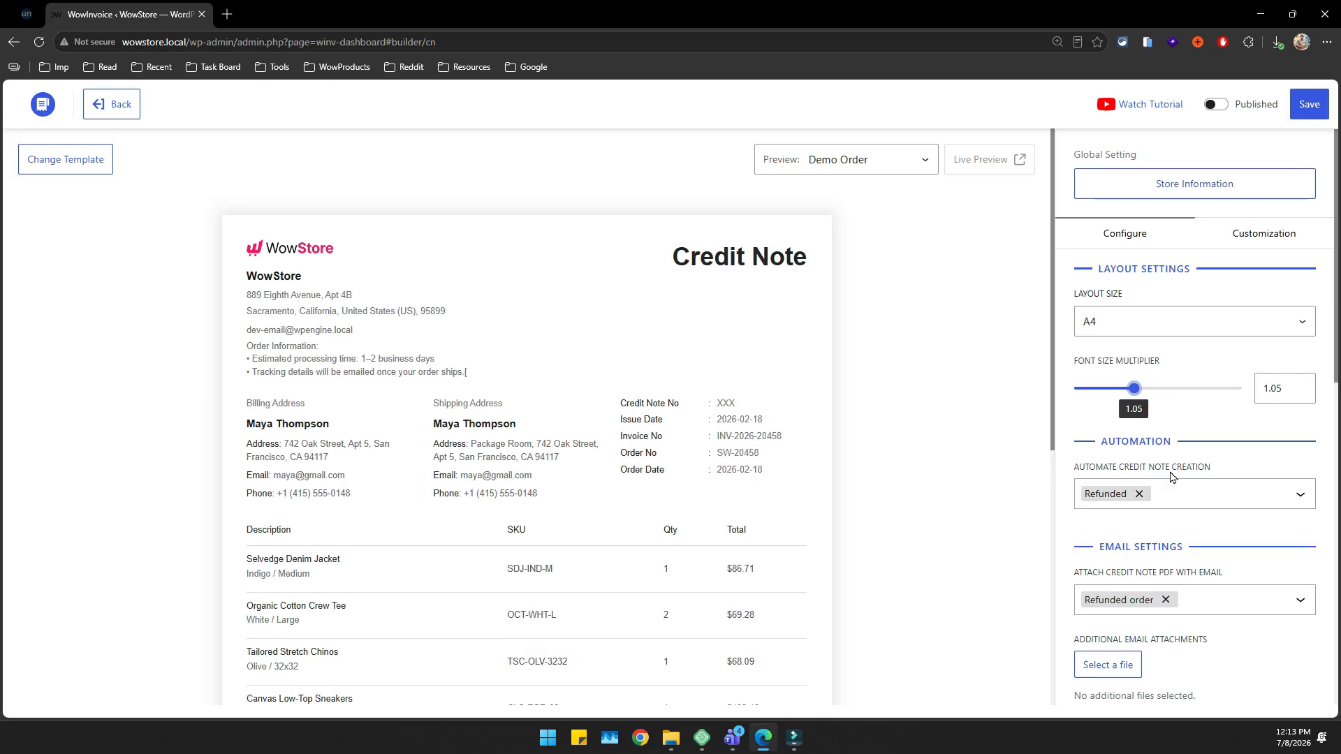
click(1175, 349)
click(1130, 497)
click(1010, 425)
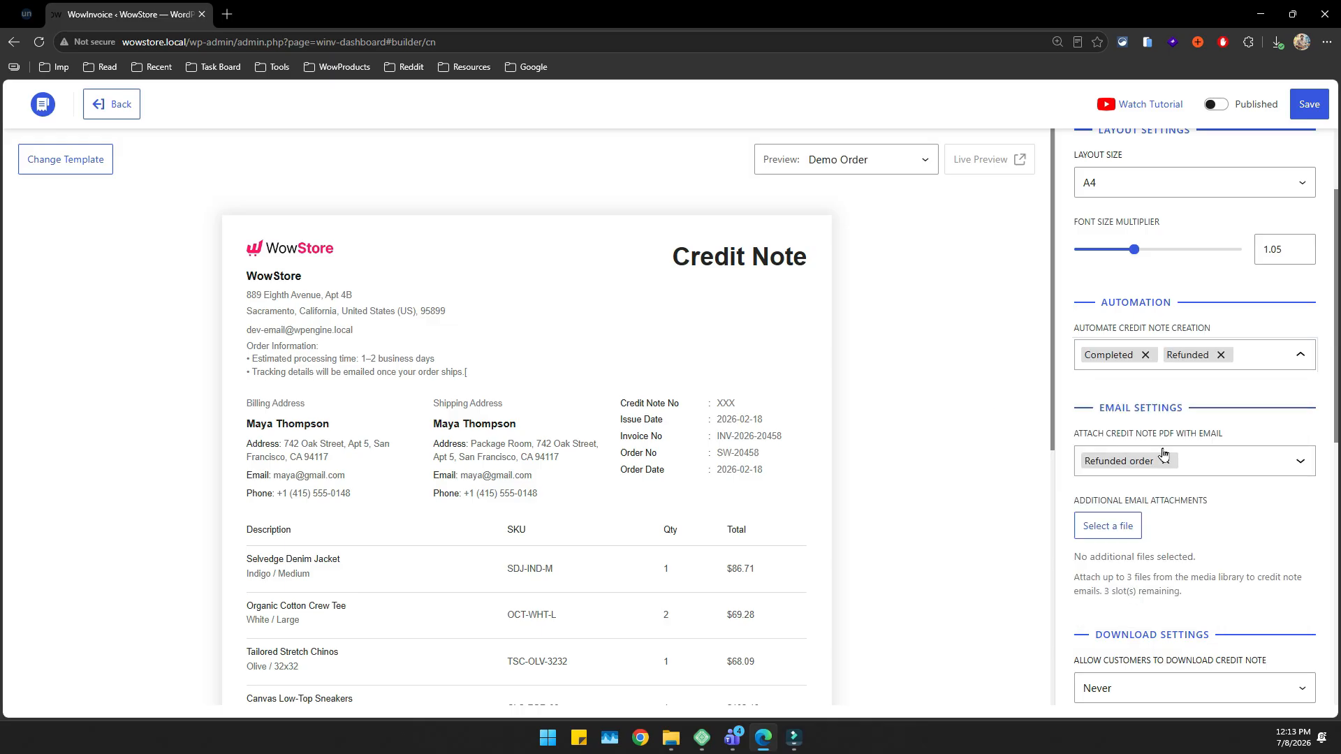
click(1230, 464)
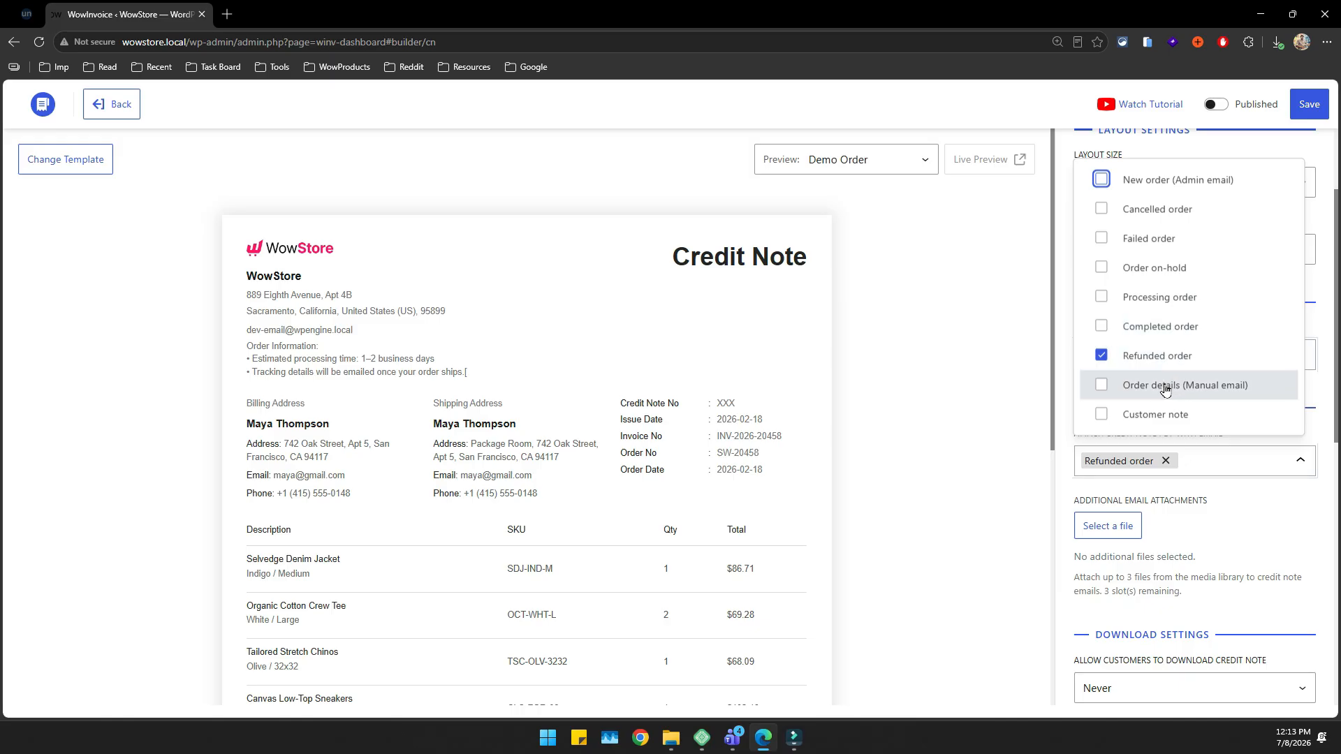
click(1222, 492)
Allow customers to download the credit note only for specific order statuses.
scroll(1250, 475, down, 3)
click(1216, 479)
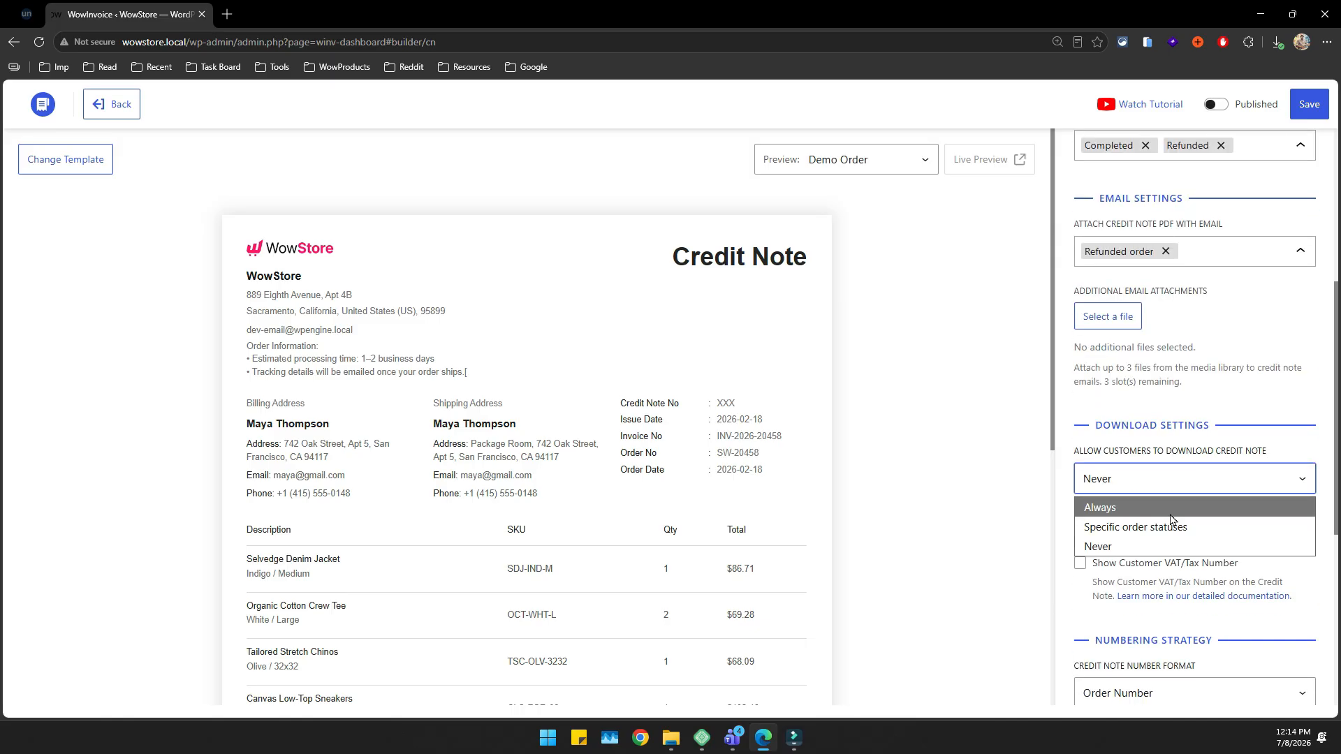
click(1161, 527)
click(1152, 552)
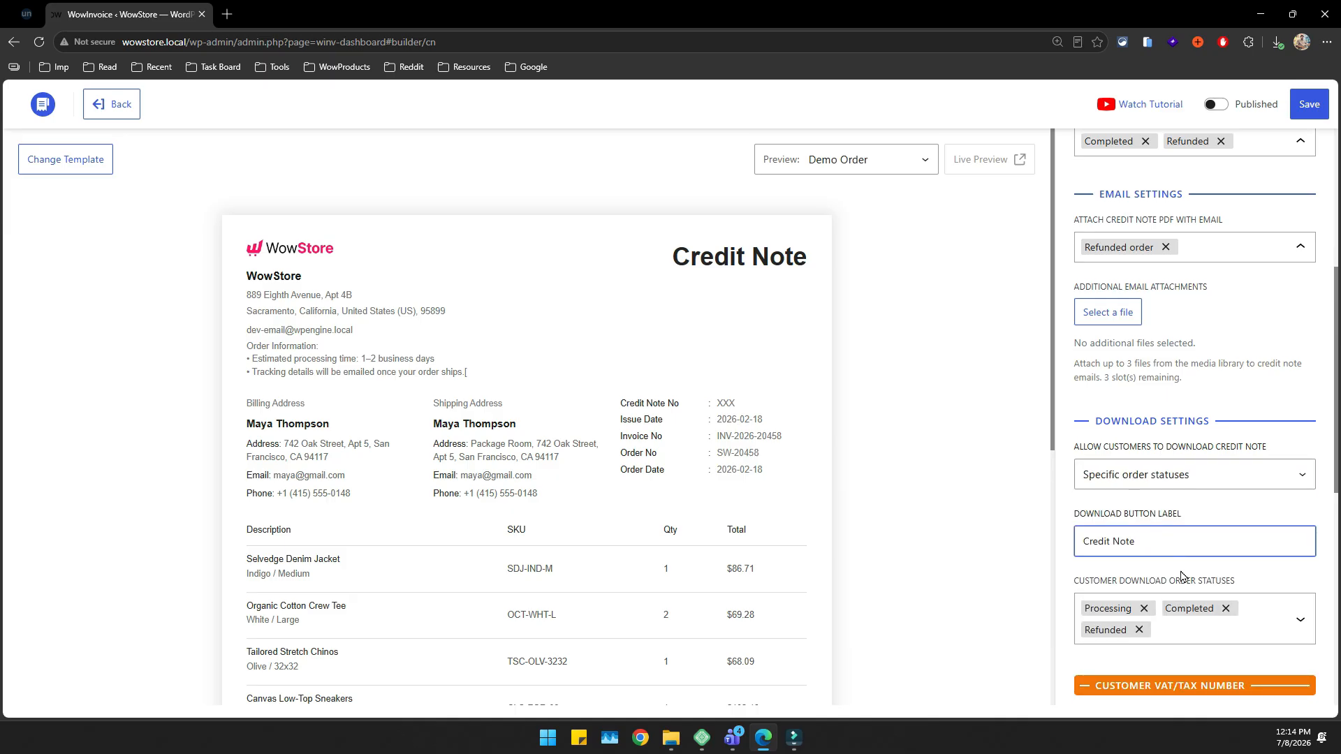
Set the credit note number format to Credit Note Number and look over its numbering options.
scroll(1180, 576, down, 2)
scroll(1172, 524, down, 4)
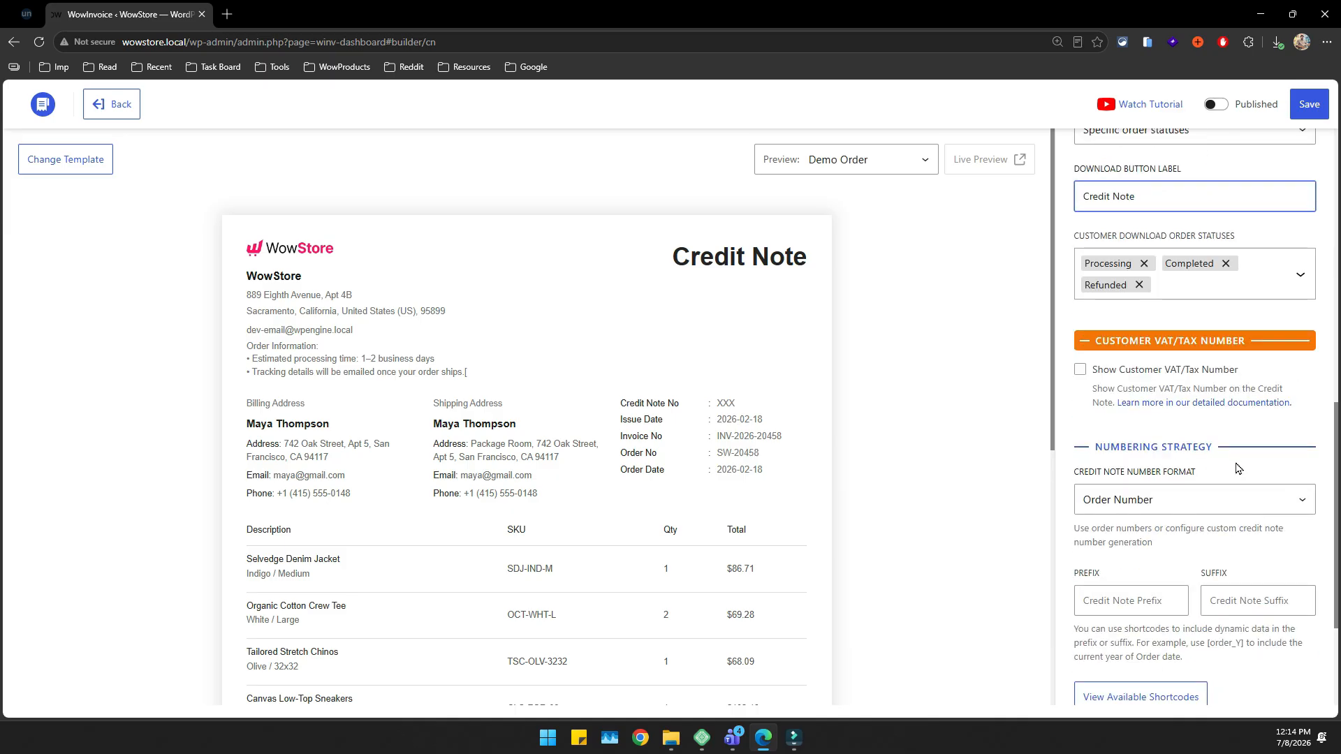
click(1160, 429)
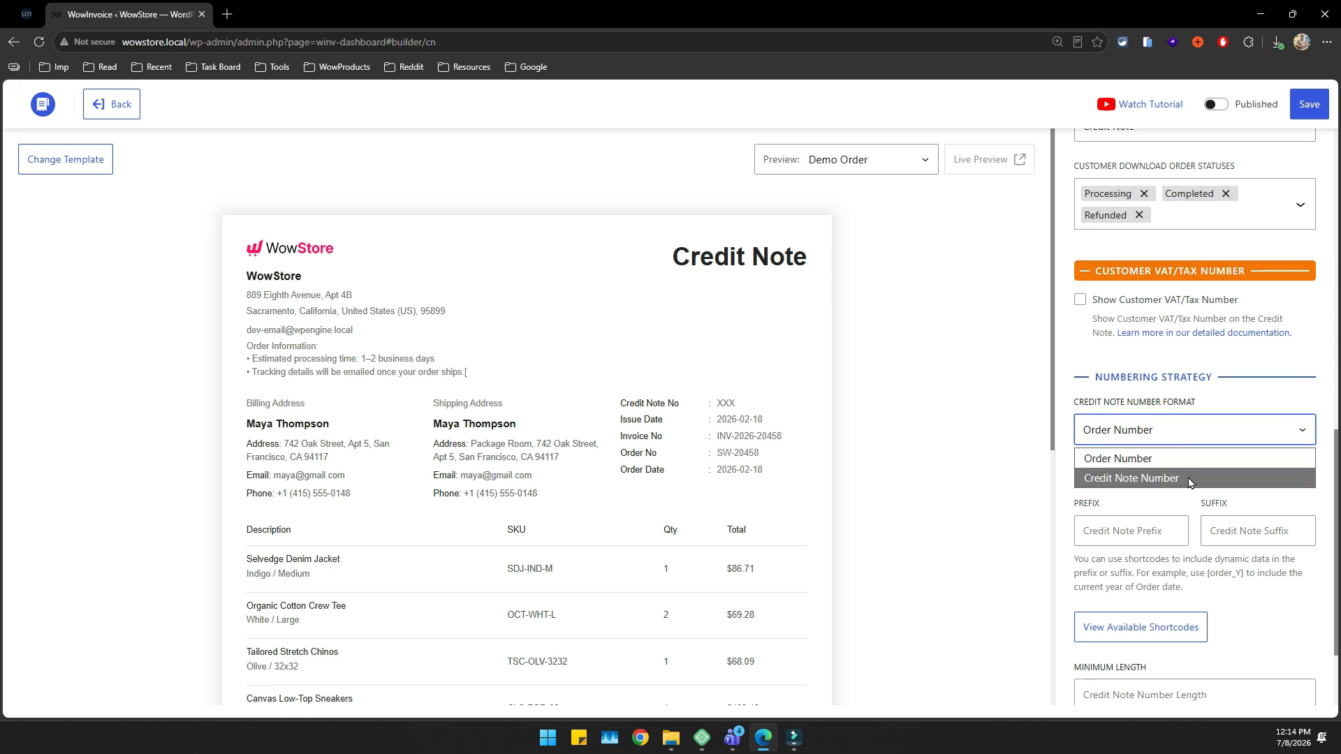
click(1187, 477)
scroll(1190, 482, down, 3)
Show the customer VAT/Tax number on the credit note and place it in both the billing and shipping addresses.
scroll(1201, 486, up, 4)
click(1128, 378)
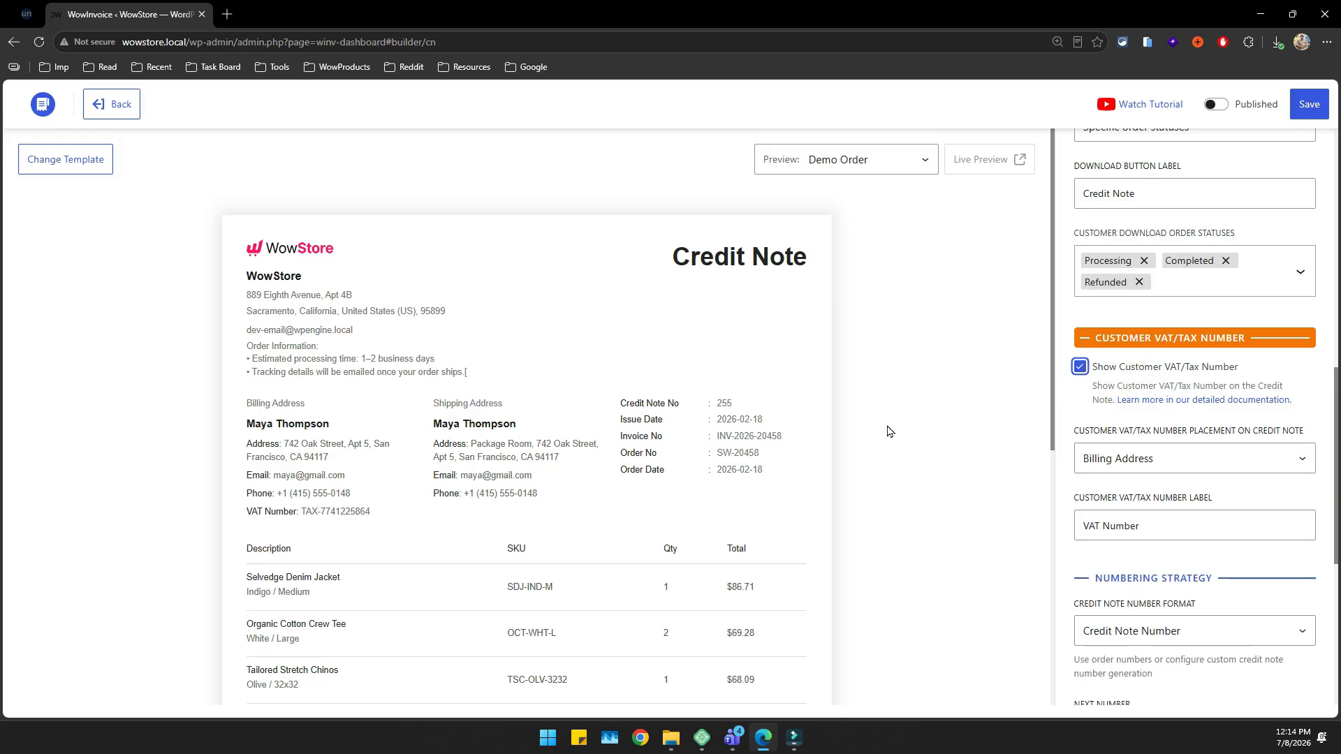
click(1129, 463)
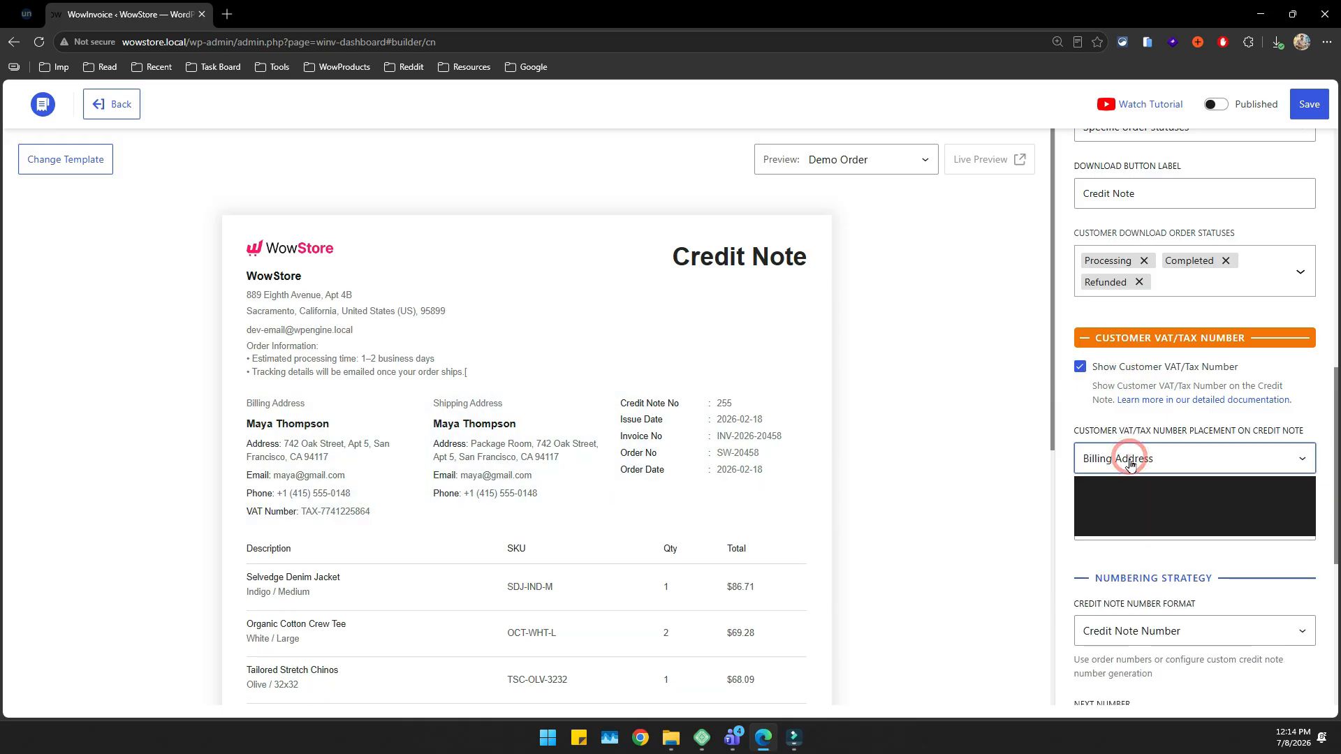
click(1117, 526)
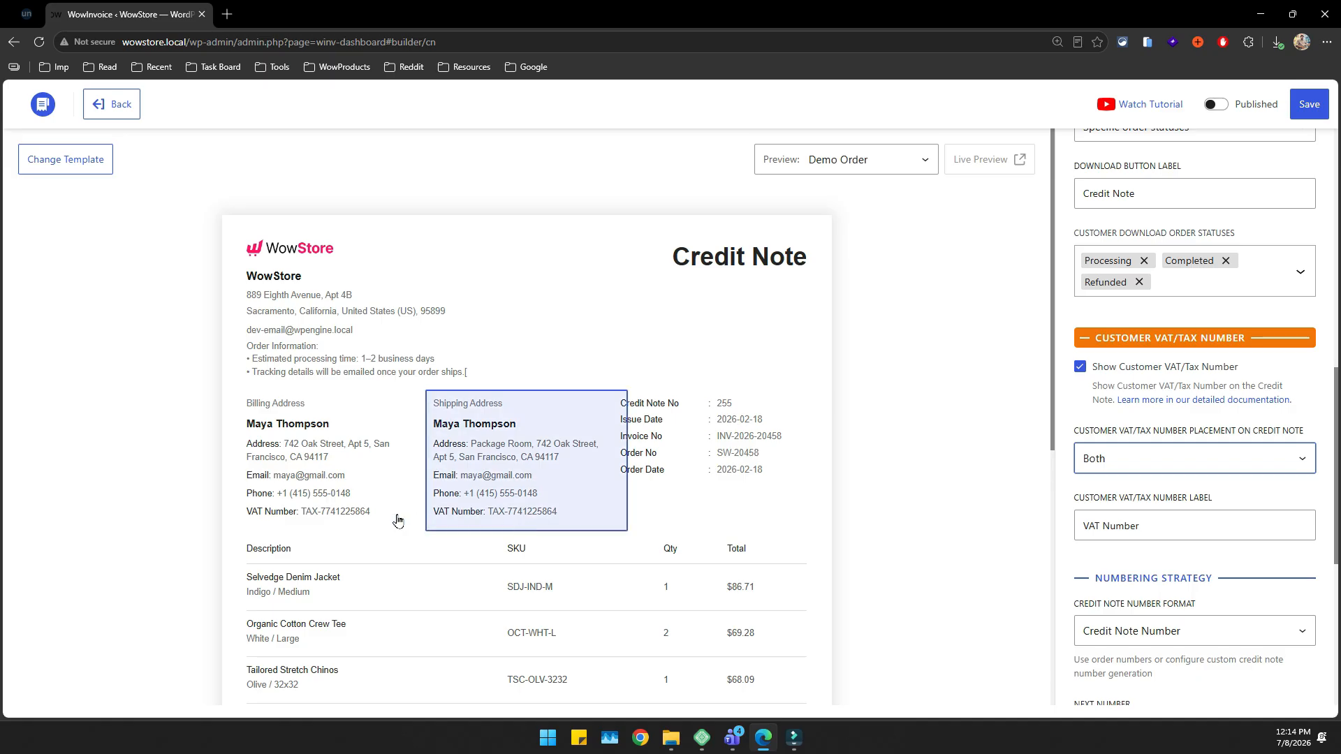
Review the credit note's customization options for header and logo, date and numbering, and billing and shipping address.
scroll(1199, 423, up, 6)
scroll(1199, 424, up, 3)
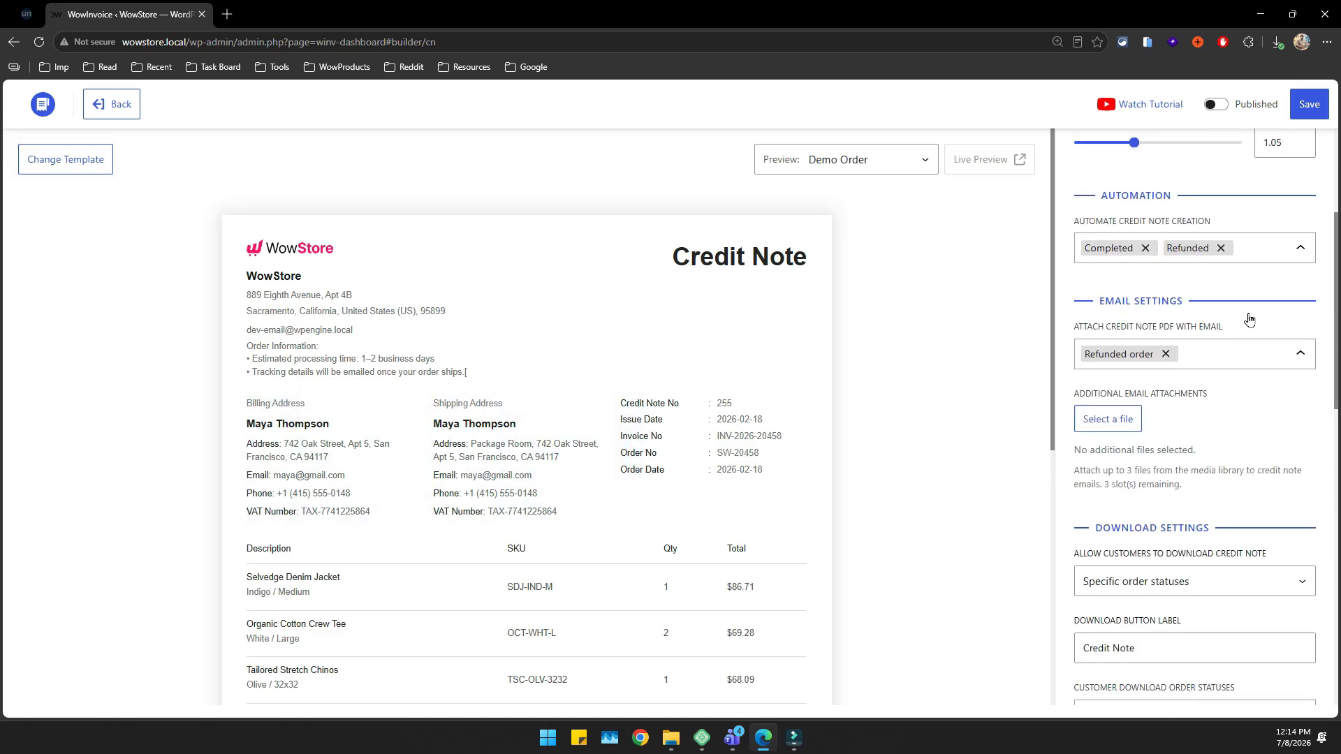
click(1240, 159)
click(1145, 263)
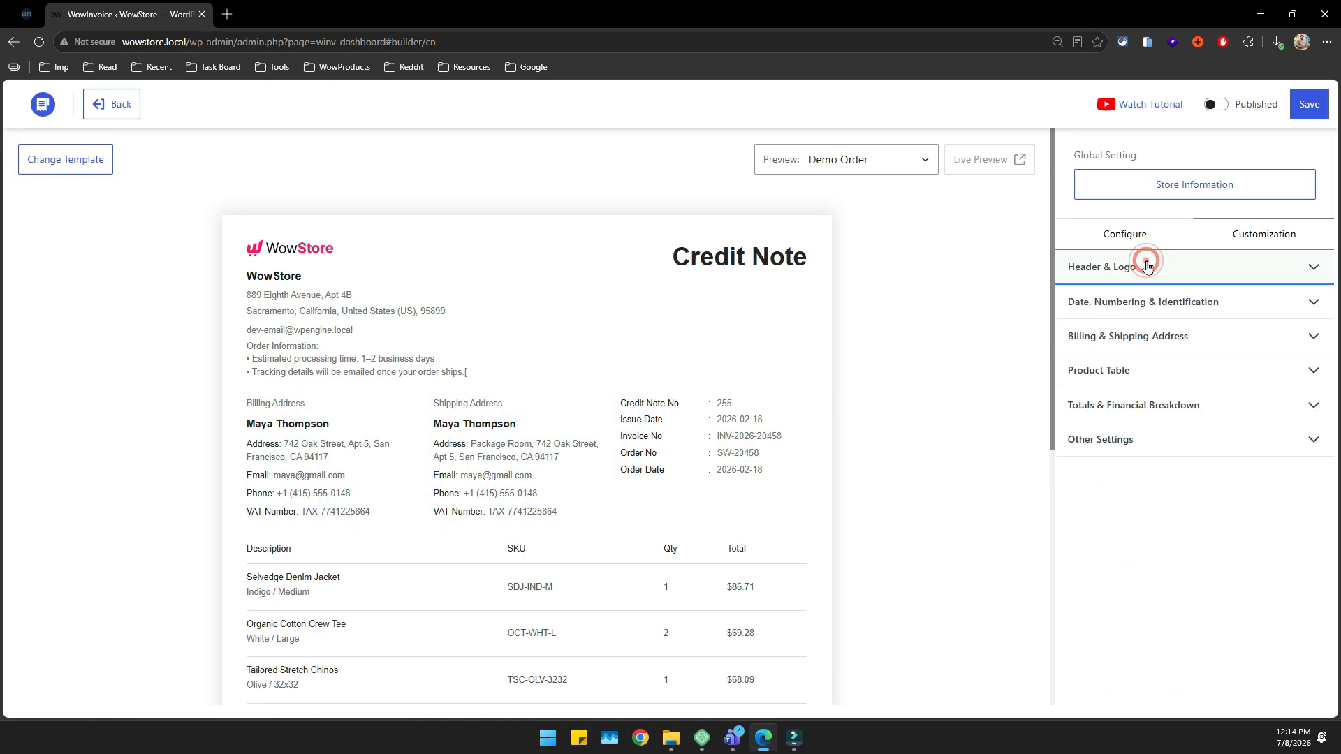
click(1145, 262)
click(1163, 315)
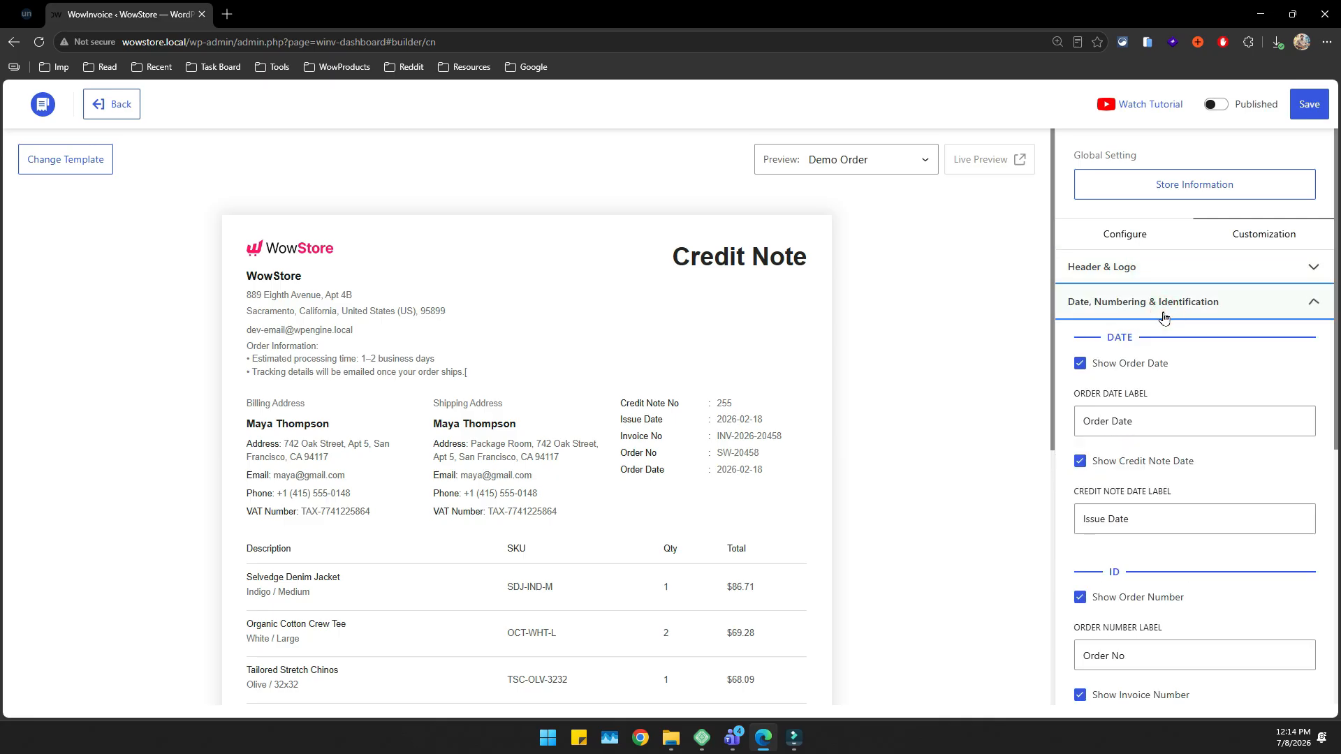
click(1164, 314)
click(1175, 349)
click(1177, 355)
Examine the credit note's product table and totals settings and compare them with the document preview.
click(1179, 370)
scroll(1178, 366, down, 2)
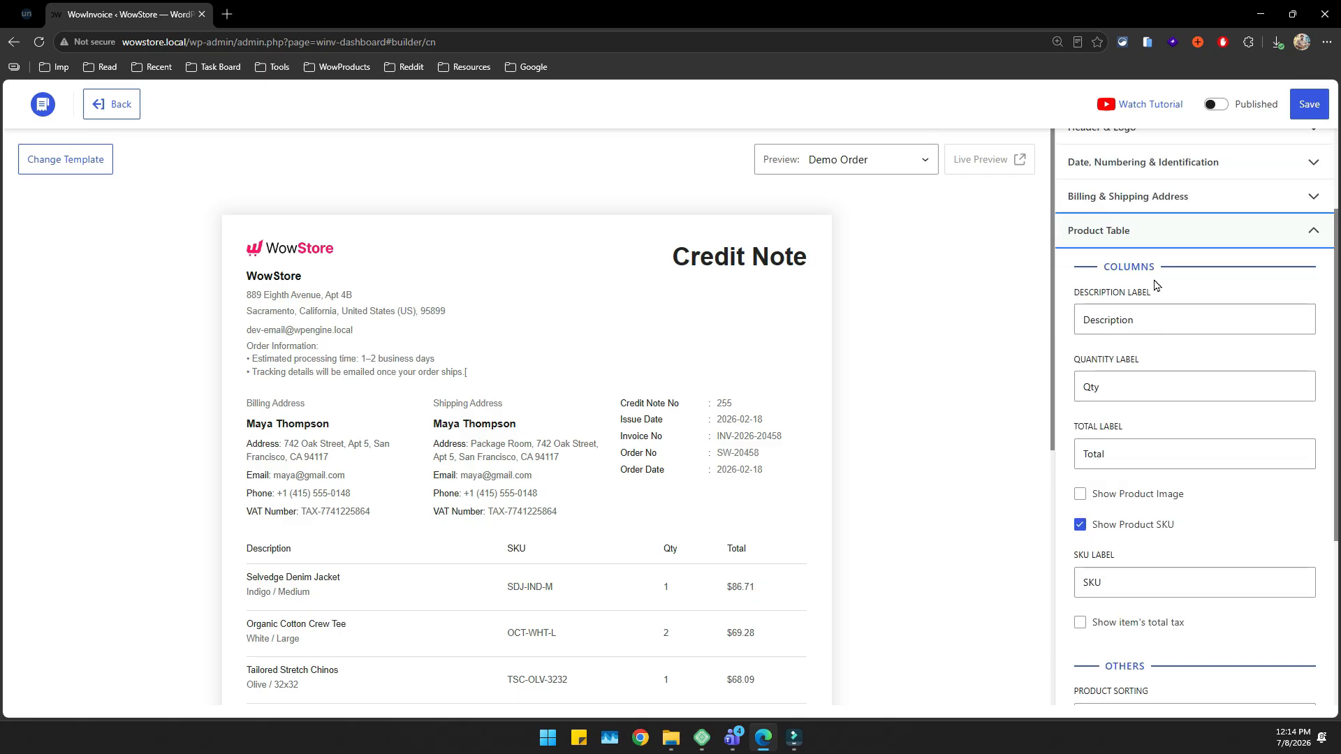
click(1143, 231)
click(1179, 399)
scroll(955, 440, down, 5)
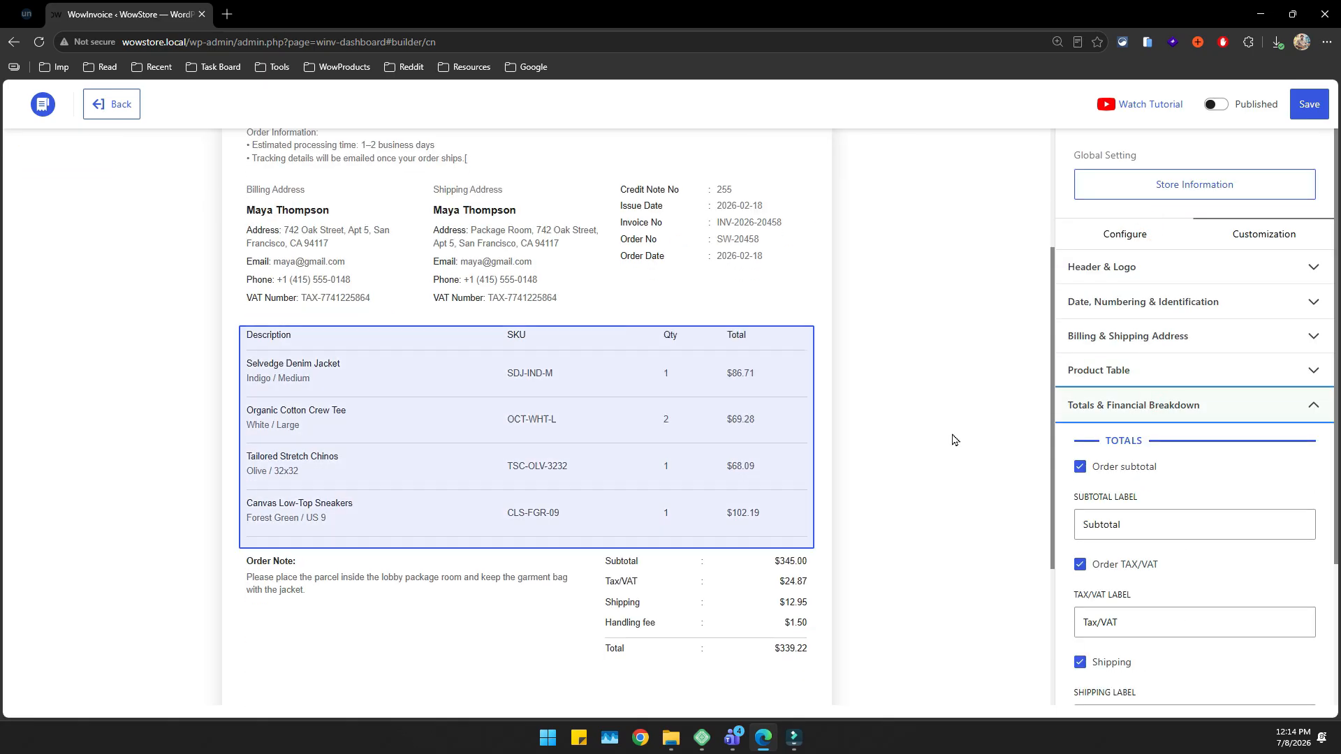
scroll(1185, 487, down, 3)
scroll(1185, 487, up, 3)
click(1145, 403)
Enable the bar code and the Terms & Conditions note on the credit note.
click(1138, 439)
click(1110, 476)
click(1079, 604)
scroll(523, 350, up, 10)
Change the credit note to the template with the green product table and check its full preview.
click(62, 157)
click(500, 494)
scroll(906, 407, down, 6)
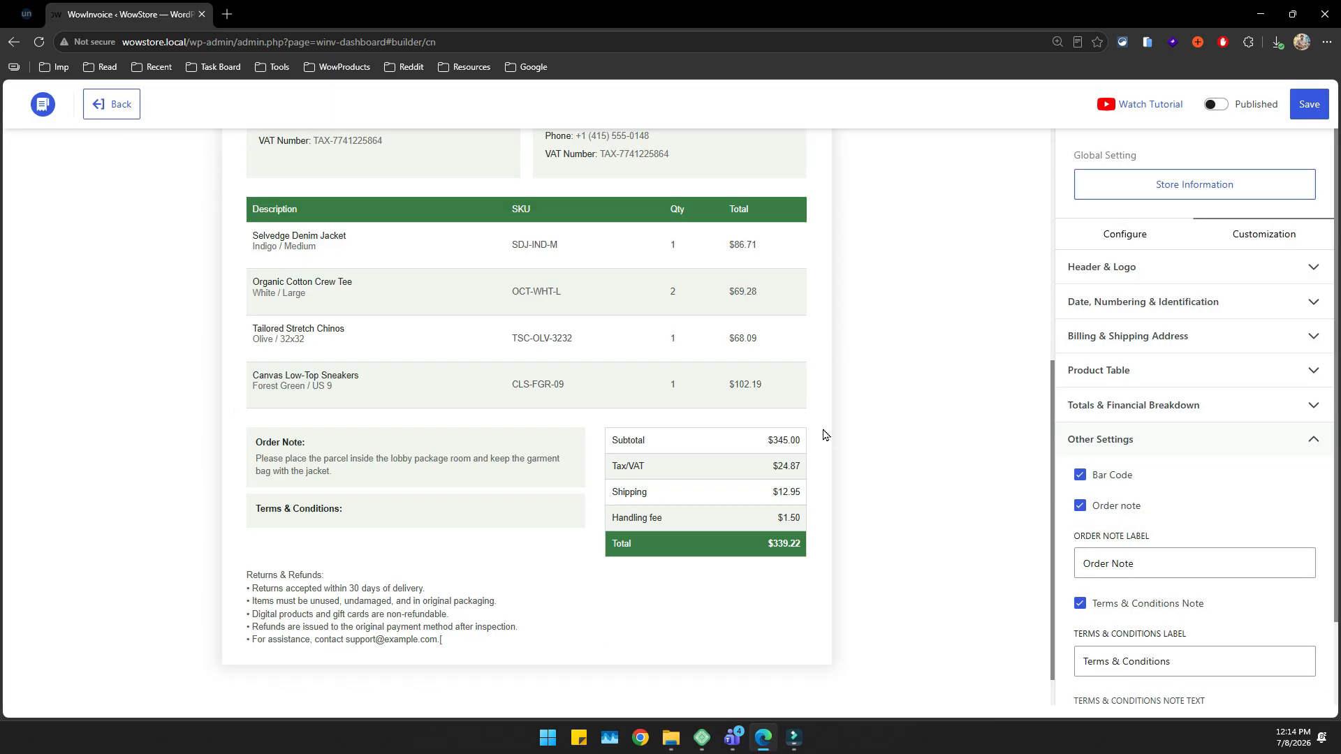
scroll(826, 440, up, 6)
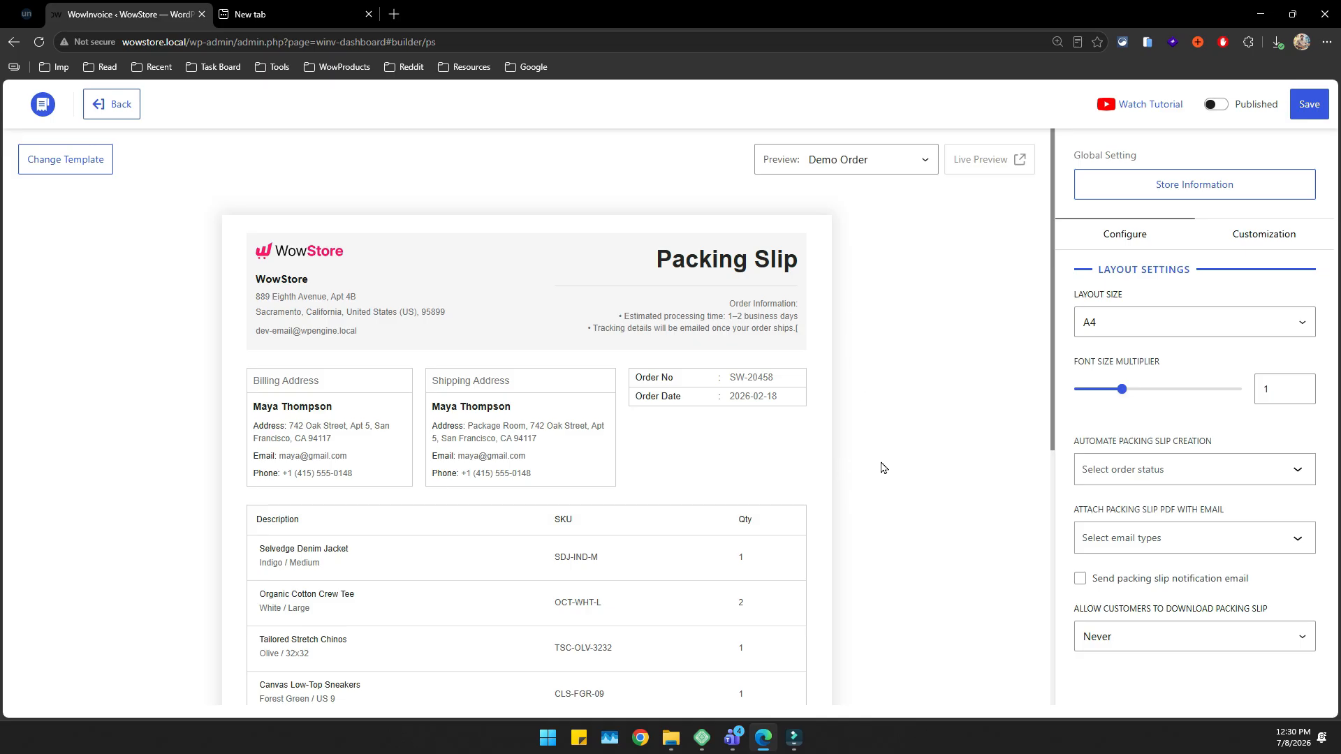
Look over the packing slip's preview and layout sizes, keep A4, and set the font size multiplier to 1.05.
scroll(872, 475, down, 3)
scroll(866, 458, up, 2)
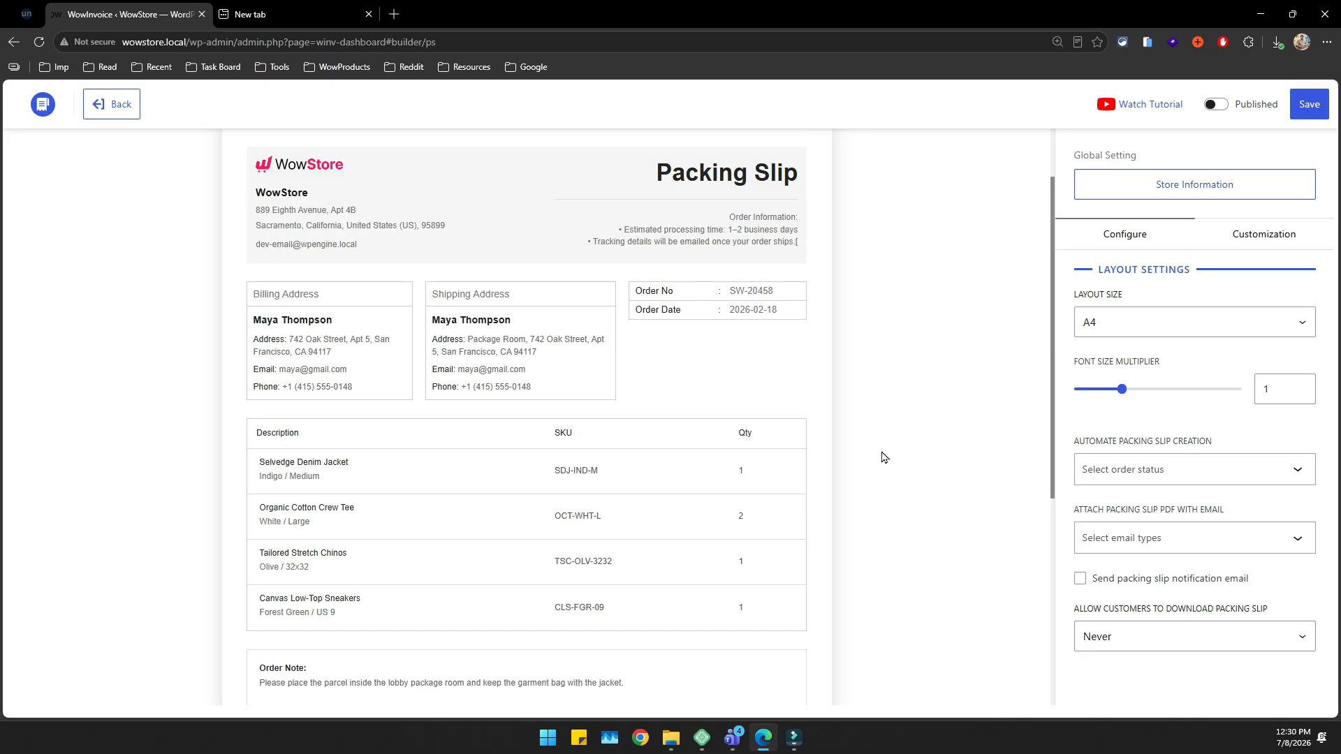
scroll(880, 468, up, 2)
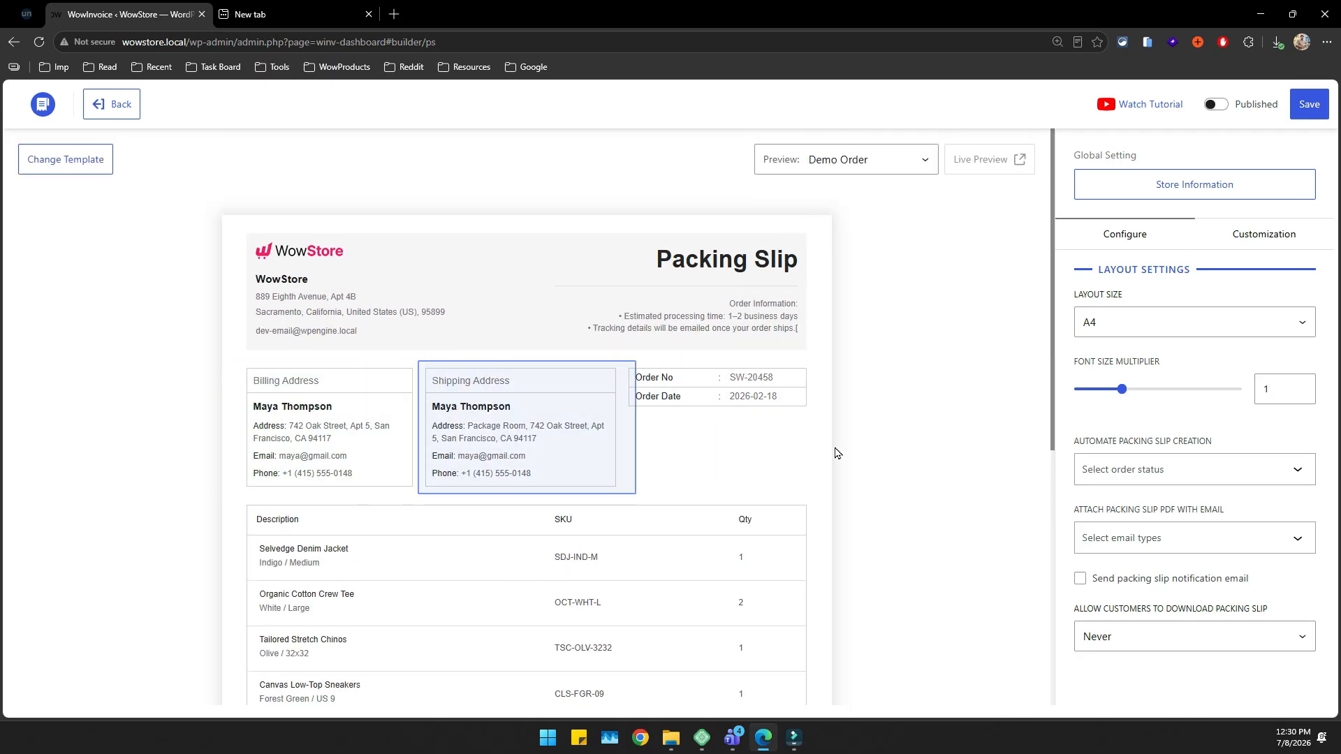
click(1103, 326)
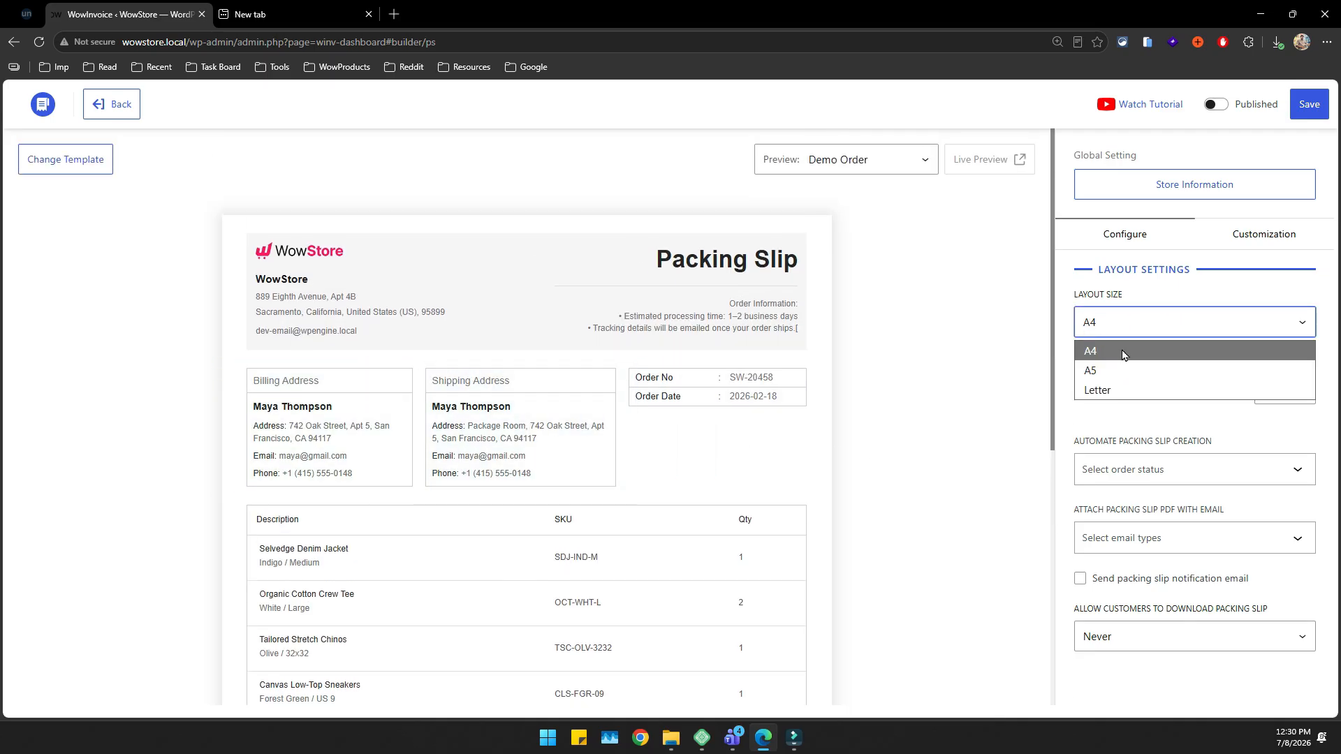
click(1103, 325)
drag(1133, 397, 1138, 401)
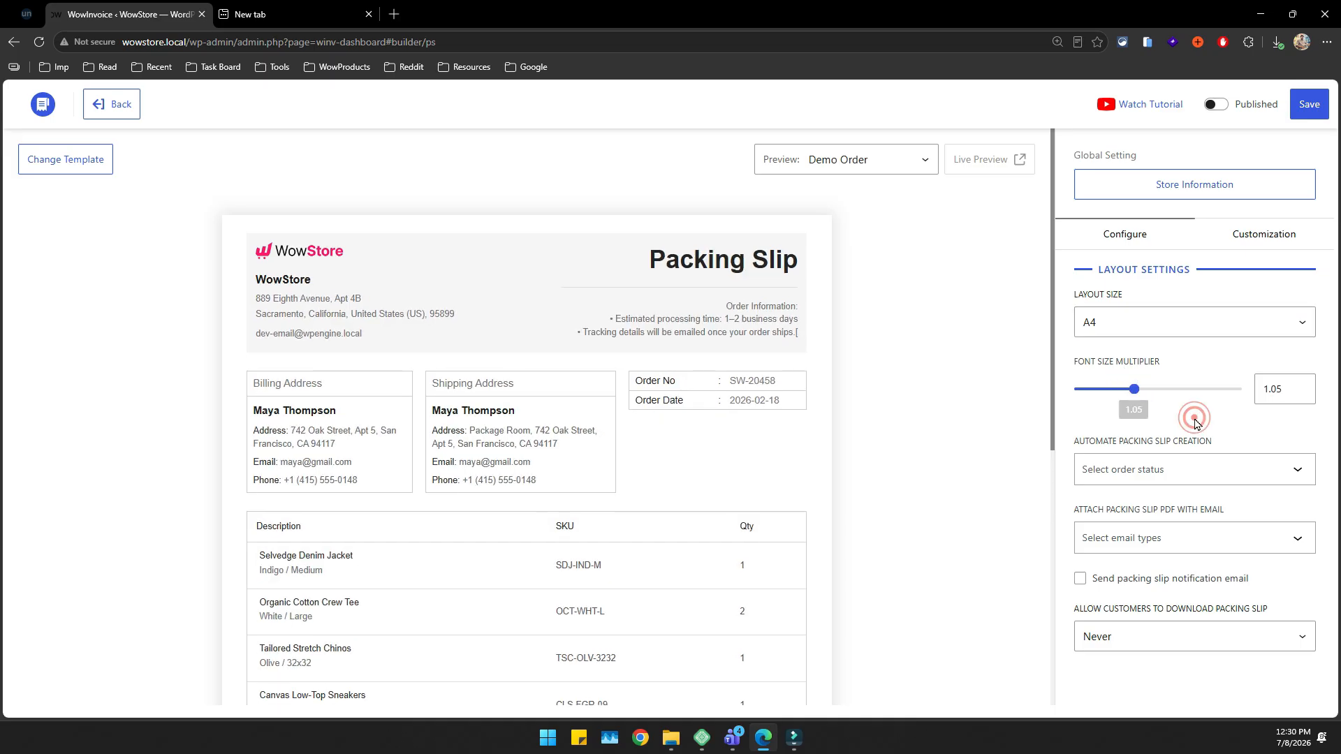
Automate packing slip creation for Processing orders and attach its PDF to the New order (Admin email).
click(1182, 476)
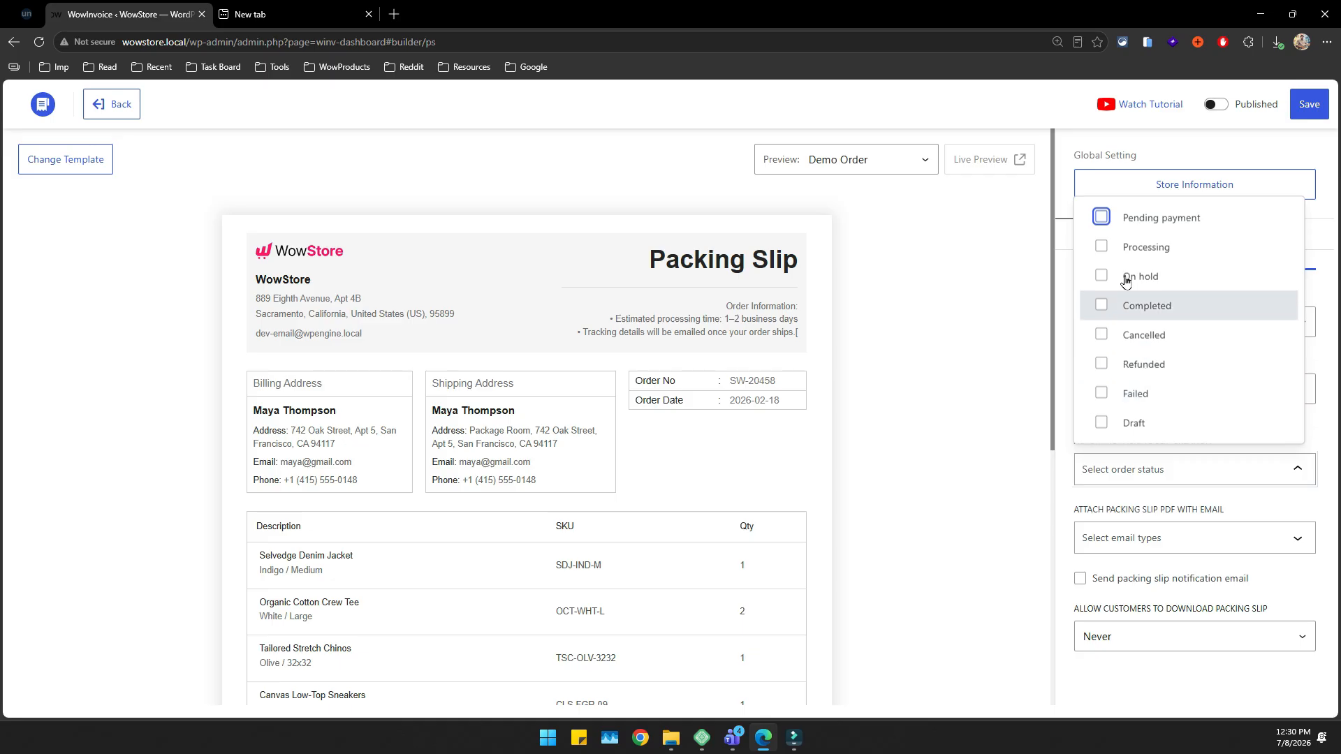
click(1121, 249)
click(1190, 501)
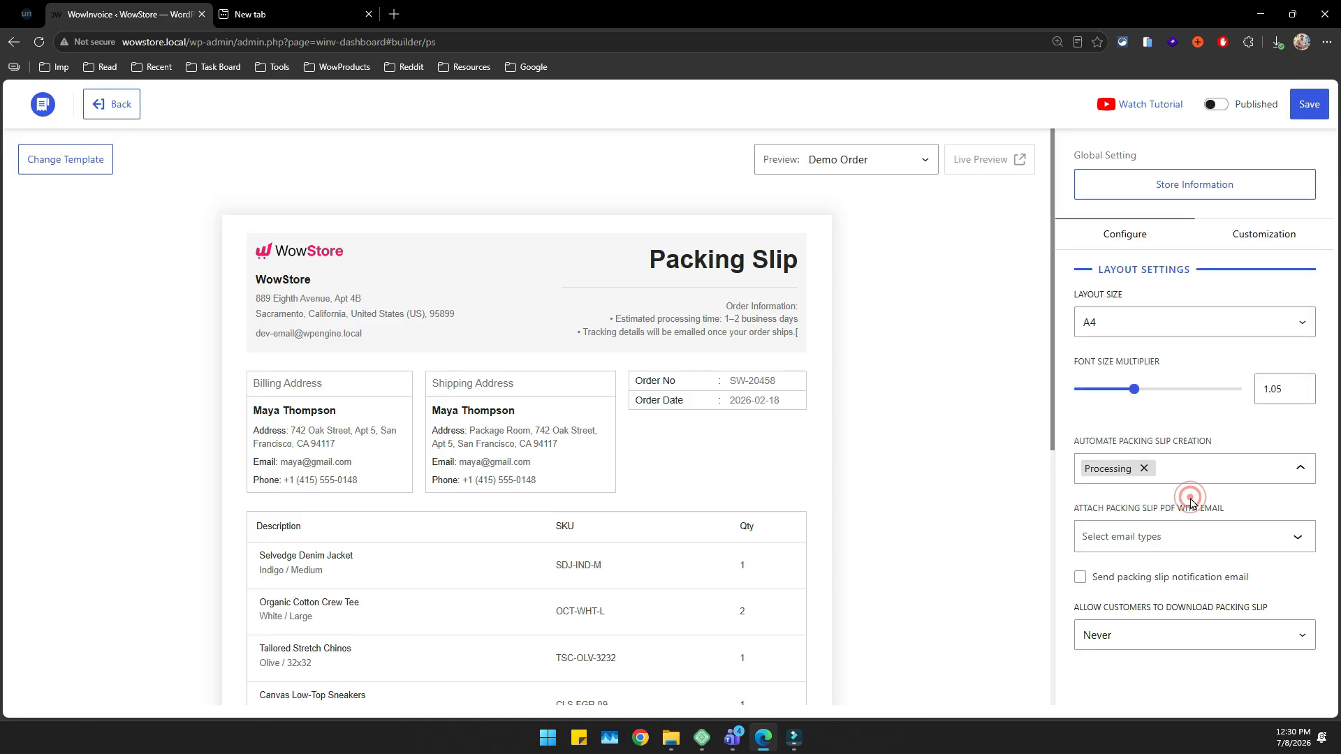
click(1180, 544)
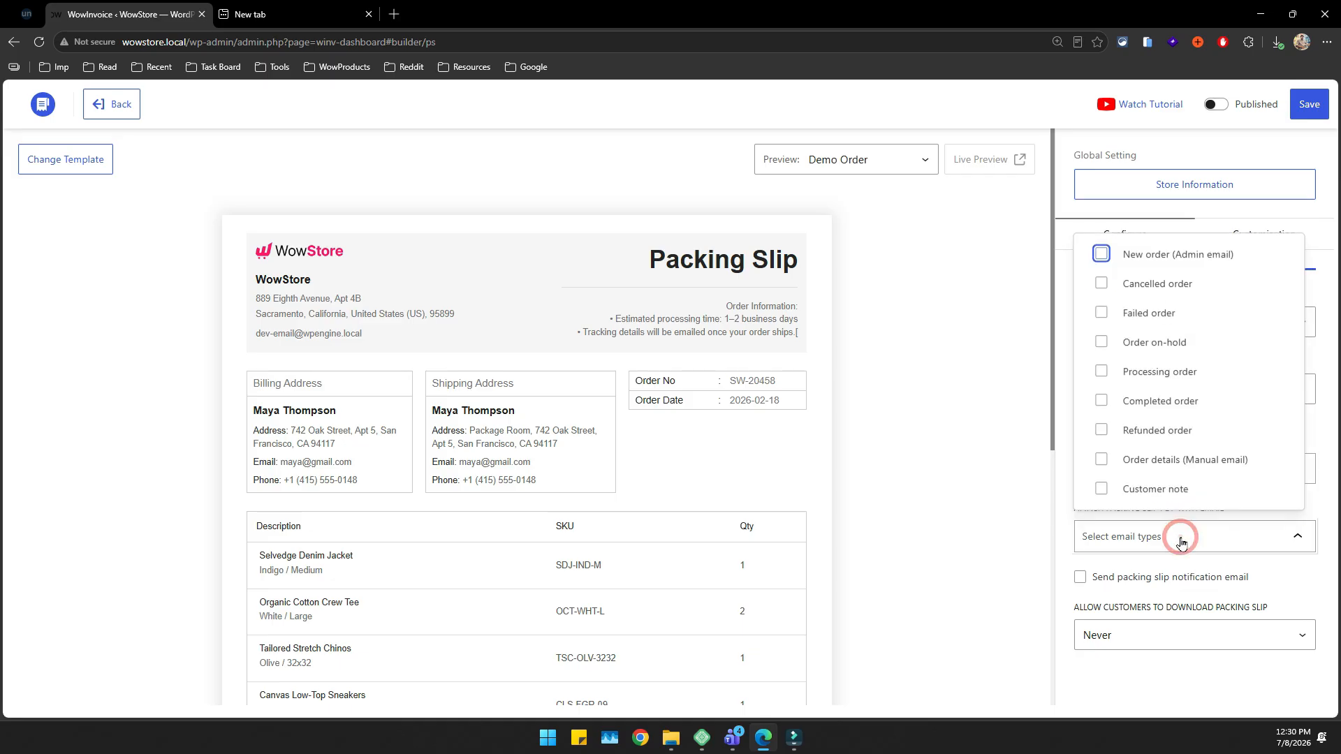
click(1125, 264)
Enable packing slip notification emails for Pending payment and Processing orders, and enter the recipient's email address.
click(1167, 576)
scroll(1177, 558, down, 2)
click(1163, 494)
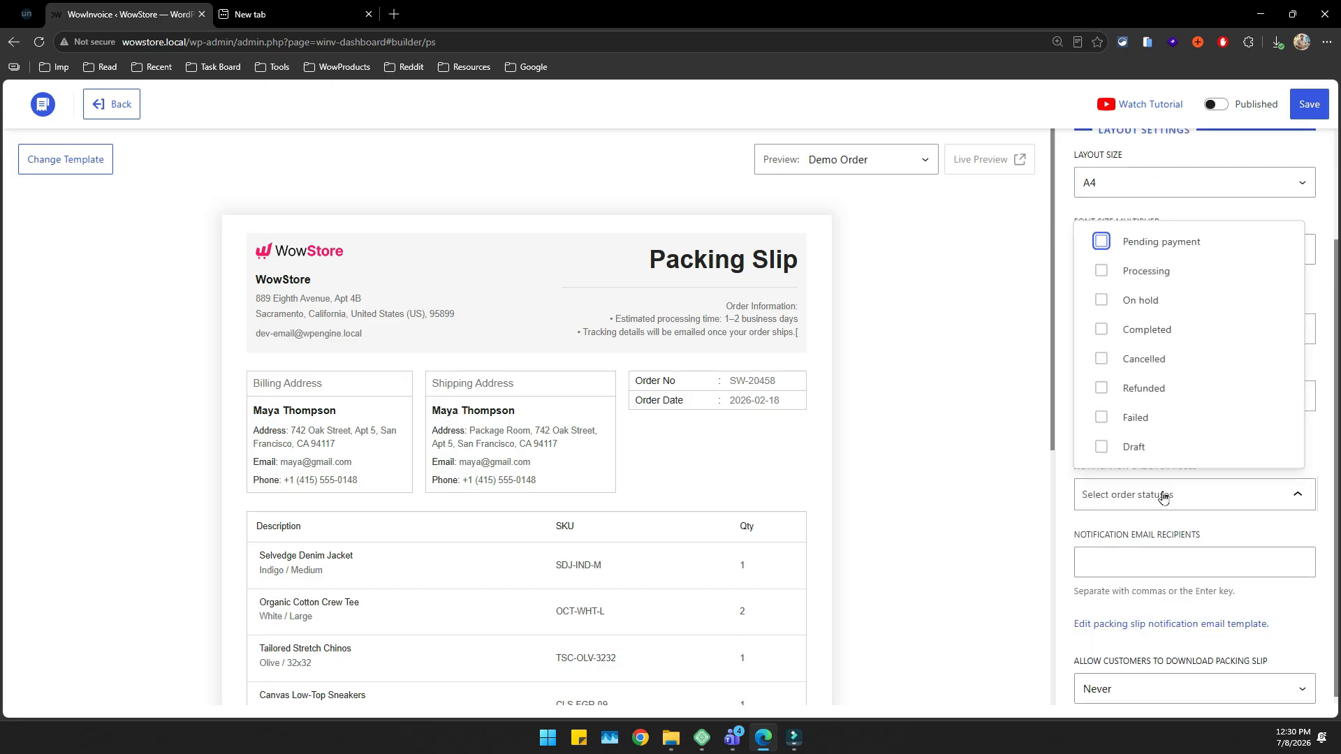
click(1134, 241)
click(1141, 272)
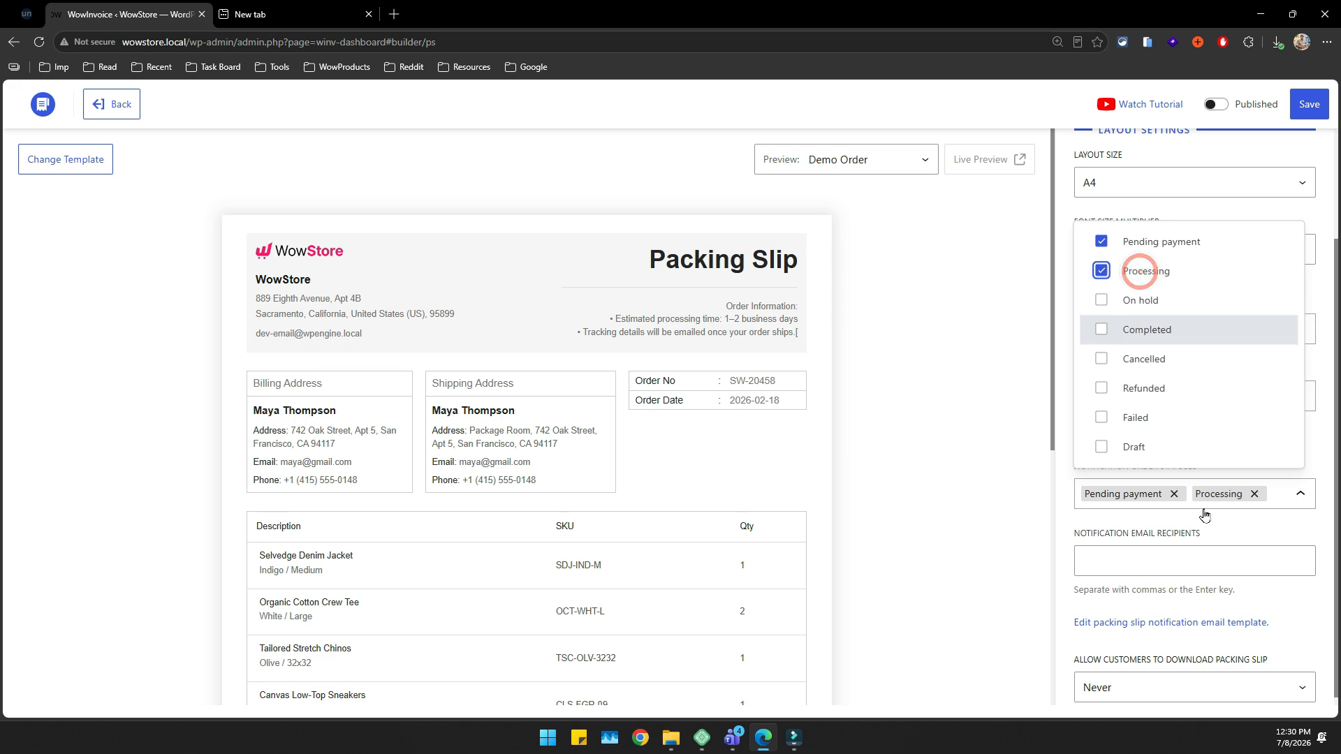
click(1179, 561)
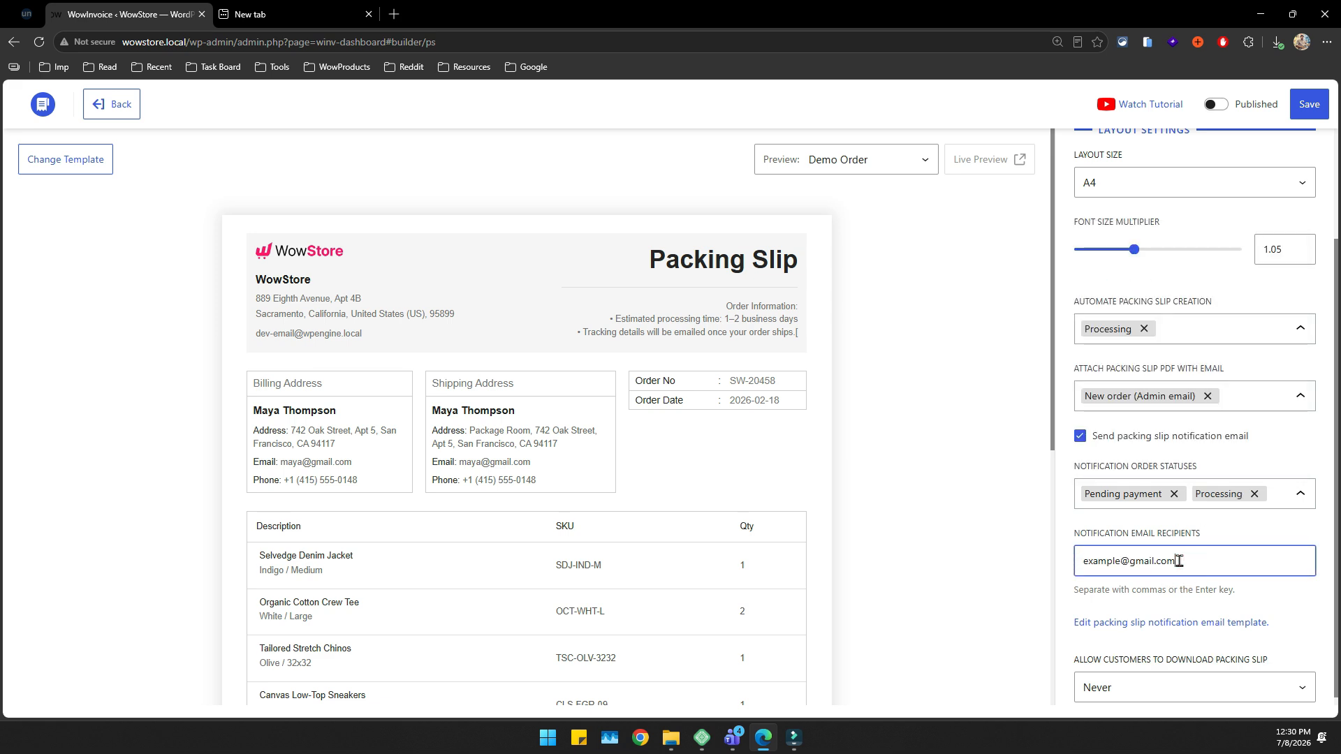
key(Return)
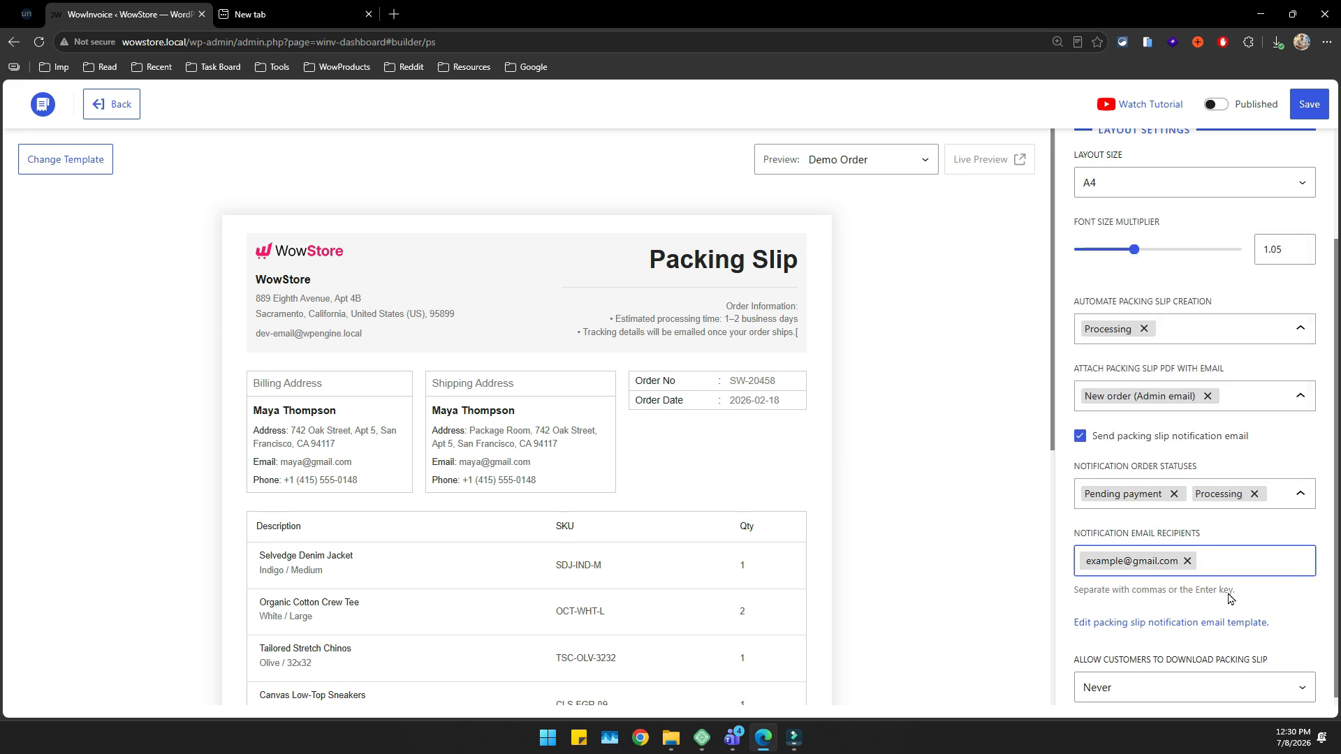
Choose when customers are allowed to download the packing slip.
scroll(1229, 598, down, 1)
click(1180, 679)
click(1144, 611)
Review the packing slip's customization options for header and logo, date and number, and billing and shipping address.
scroll(1271, 594, up, 3)
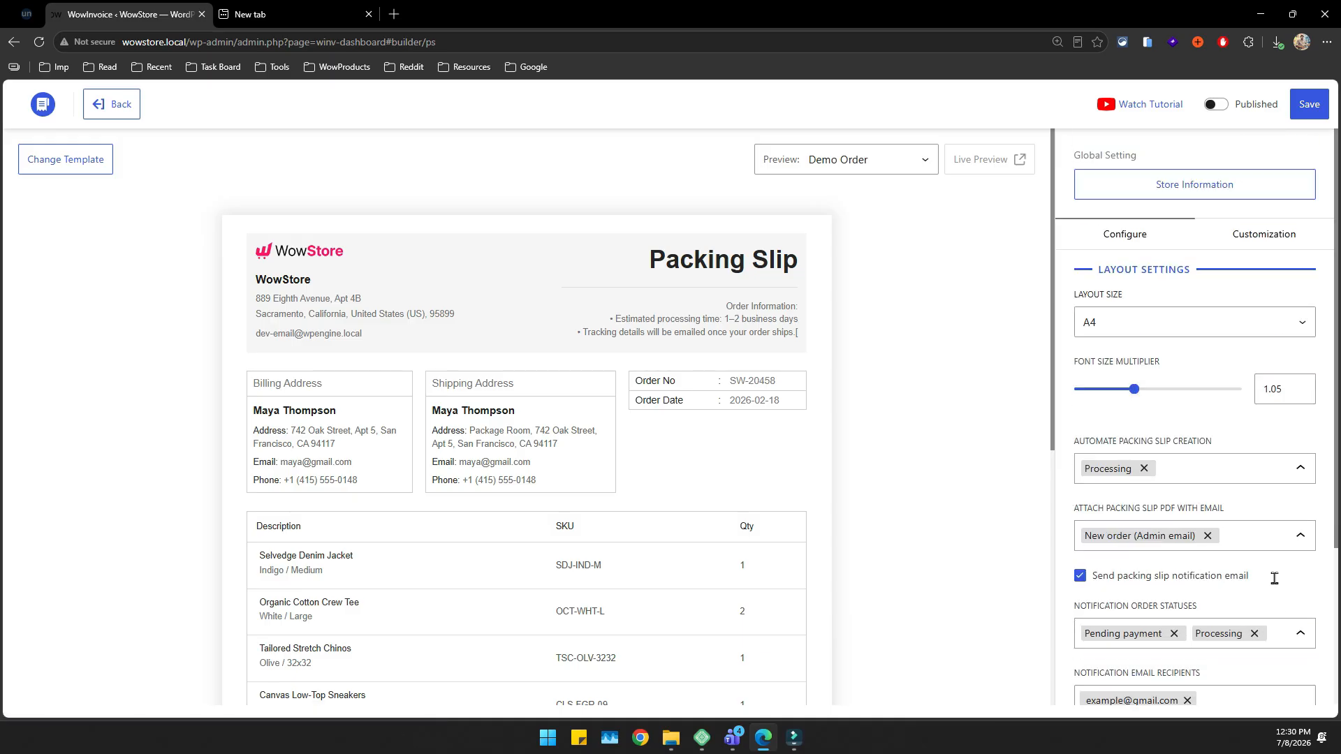
click(1278, 236)
click(1229, 262)
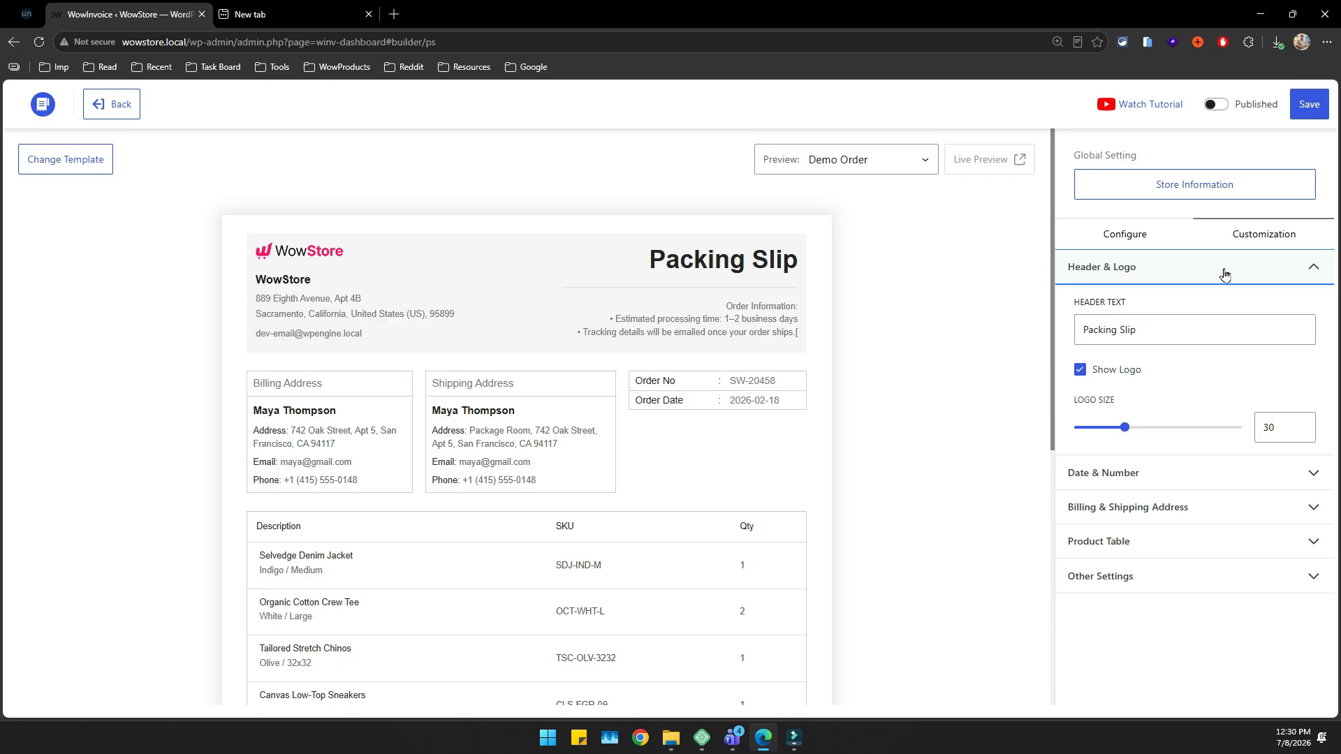
click(1223, 272)
click(1207, 311)
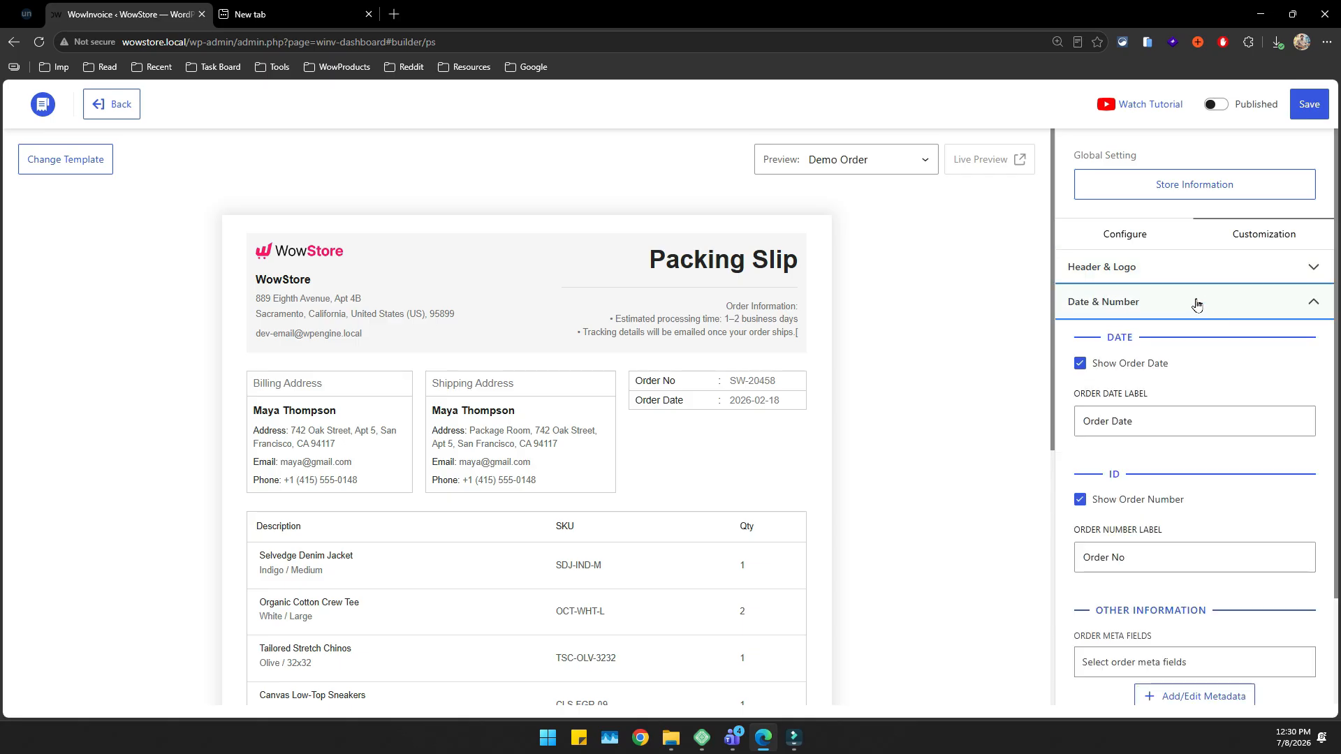
click(1185, 269)
click(1146, 139)
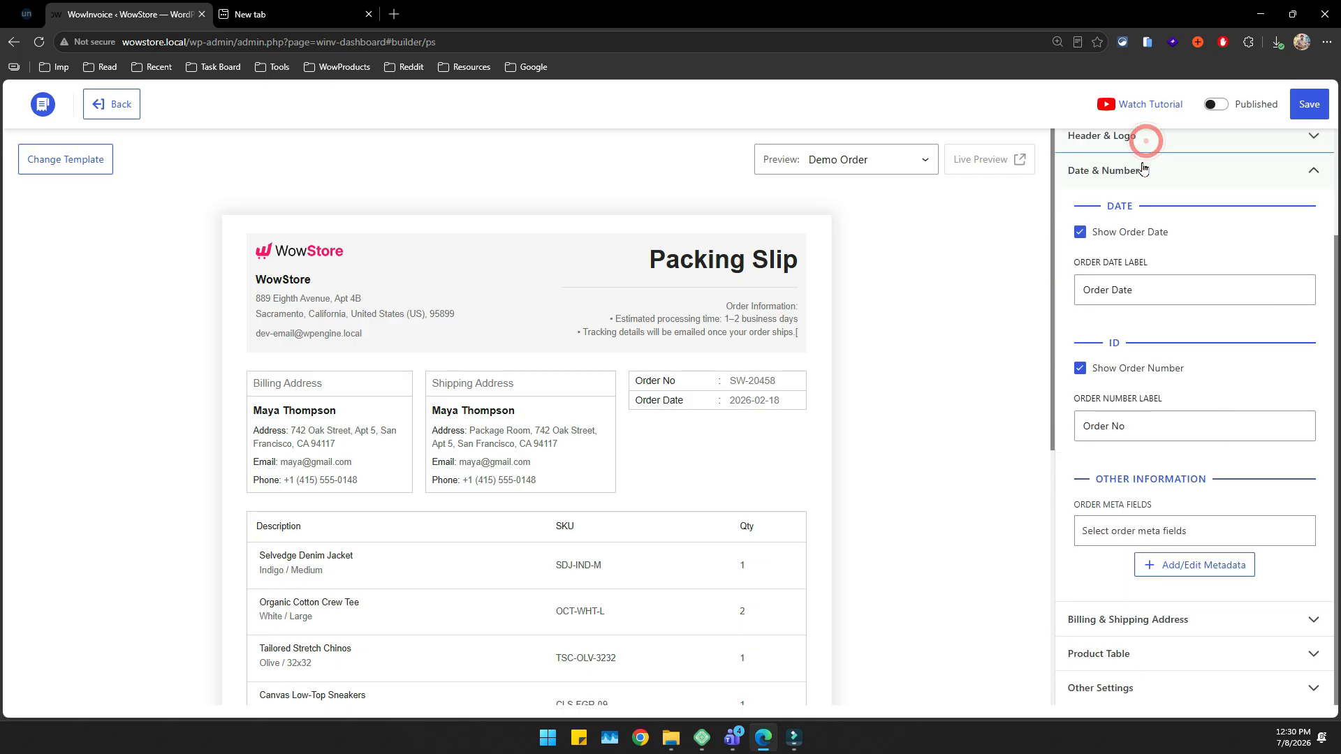
click(1154, 178)
click(1167, 335)
click(1146, 198)
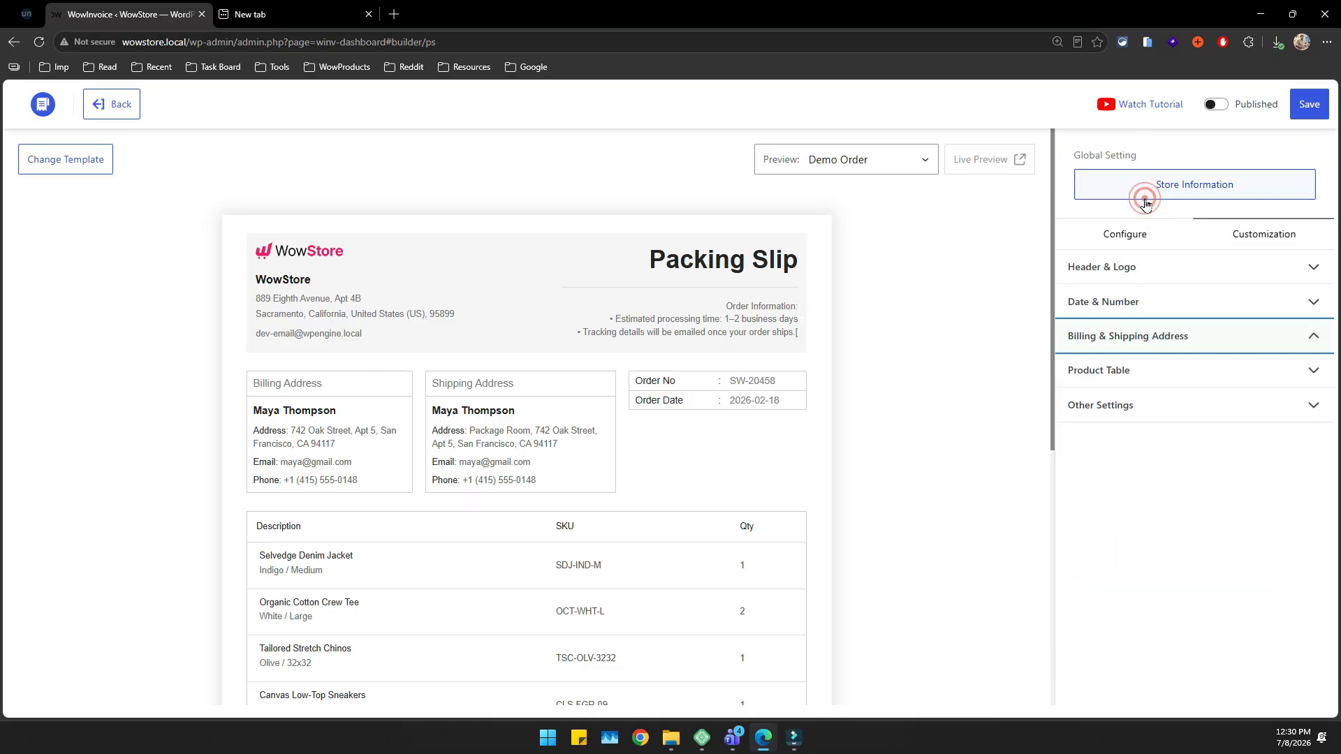
Show product images in the packing slip's product table.
click(1164, 374)
click(1122, 428)
click(1122, 428)
click(1131, 457)
click(1144, 231)
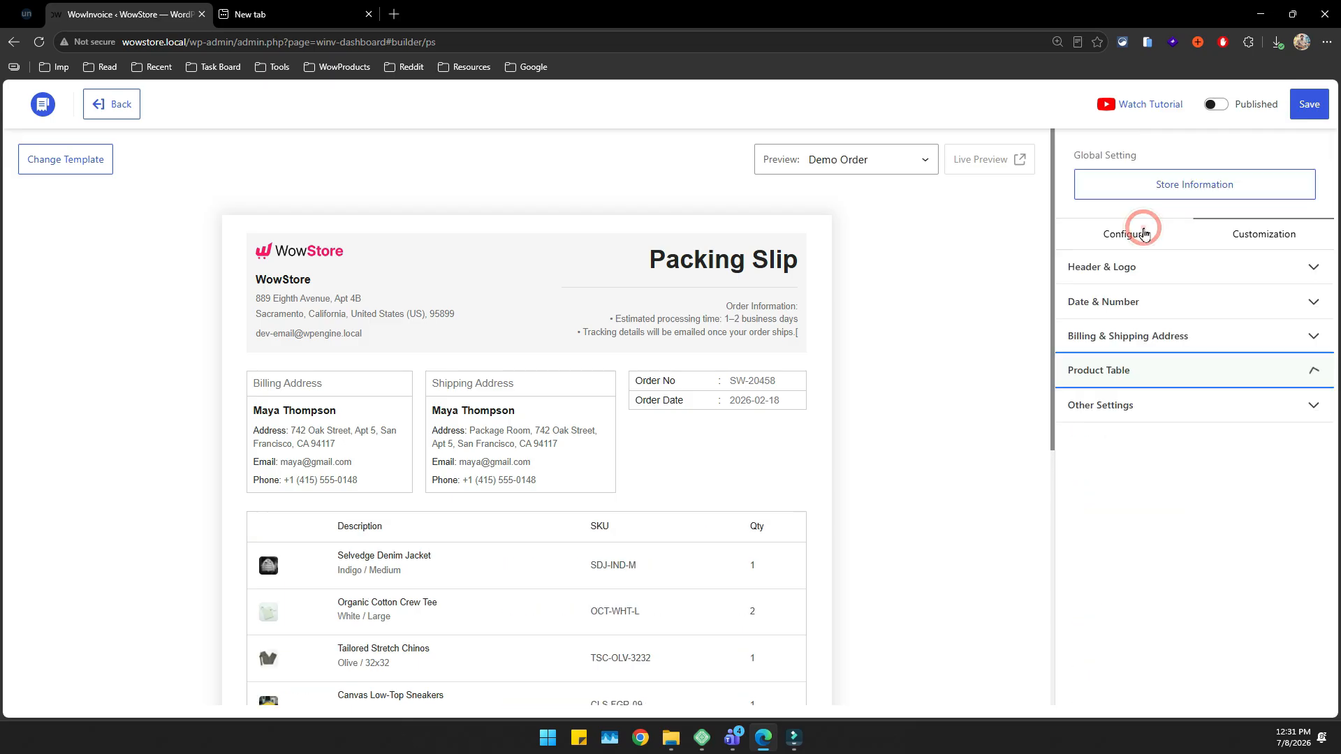
Toggle the first option in the packing slip's other settings and check the document preview.
click(1149, 406)
click(1117, 440)
scroll(363, 624, down, 5)
scroll(362, 623, up, 5)
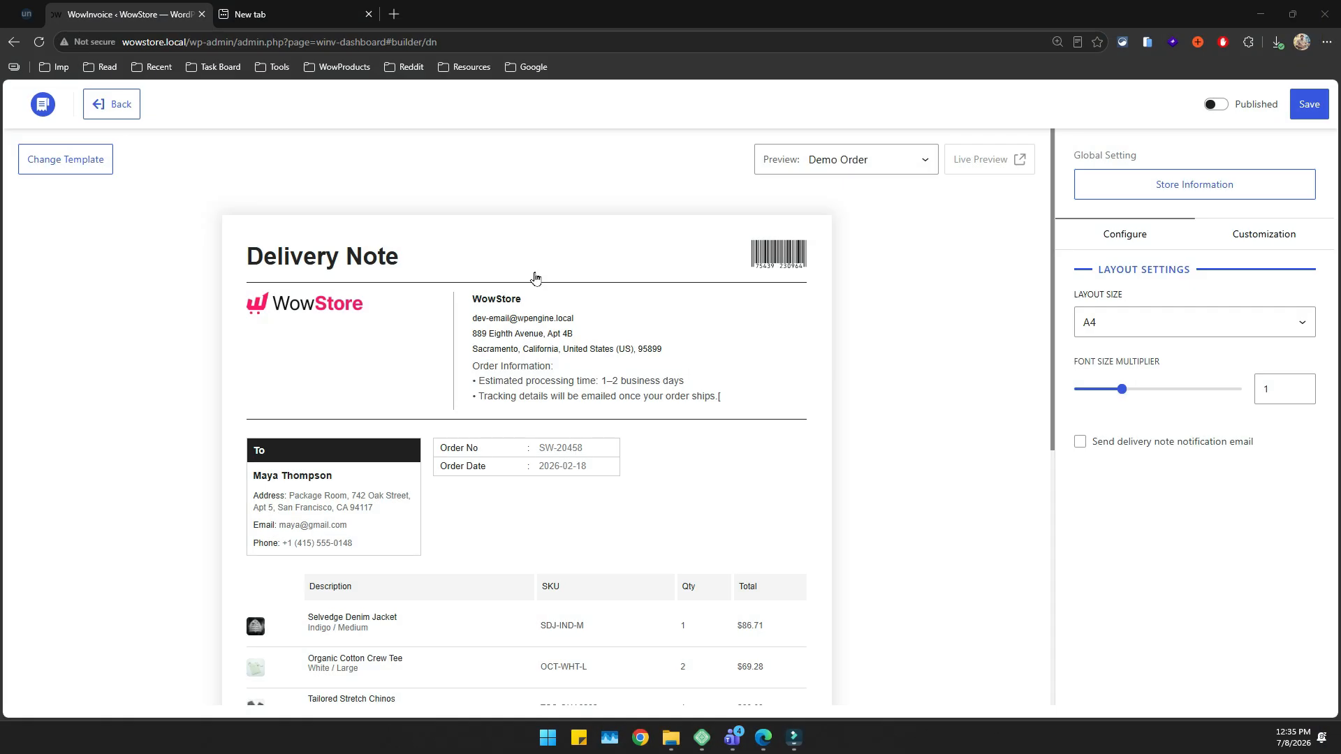
Look over the delivery note's header settings and its template preview.
click(354, 254)
click(1108, 241)
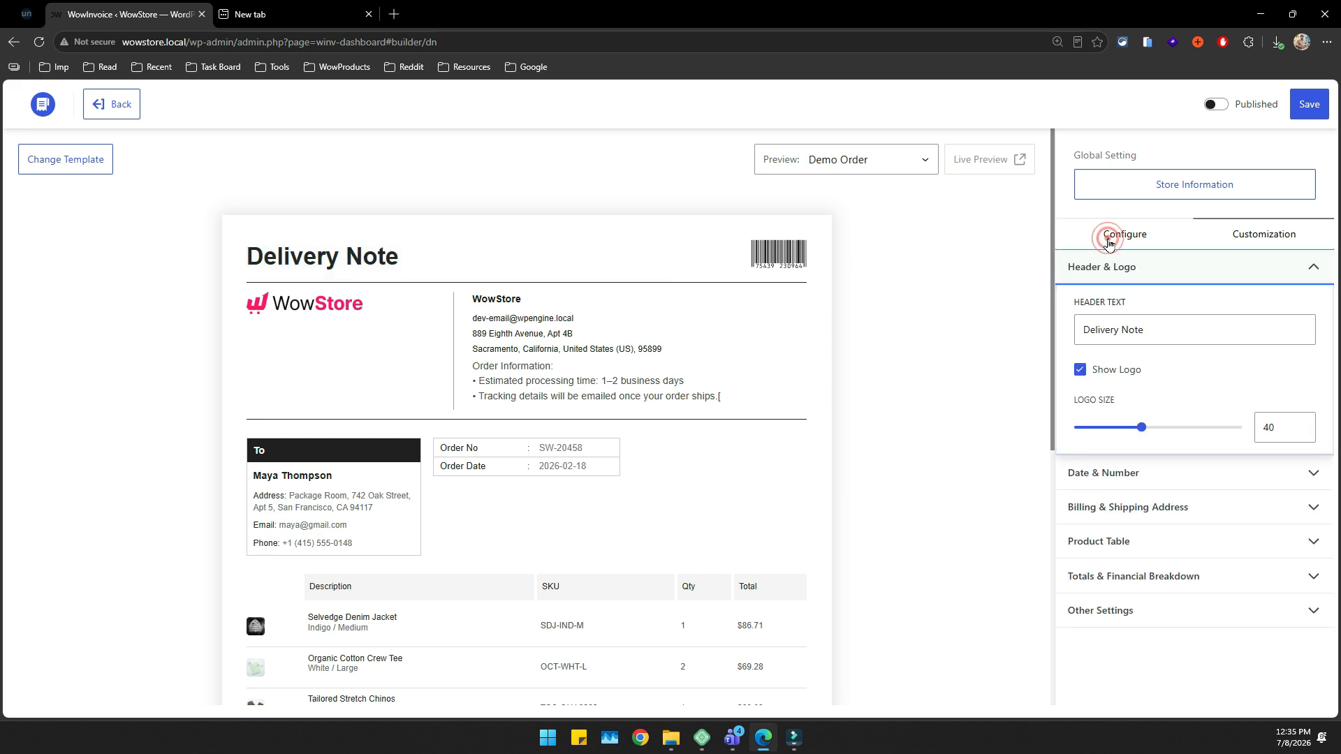
scroll(903, 332, down, 3)
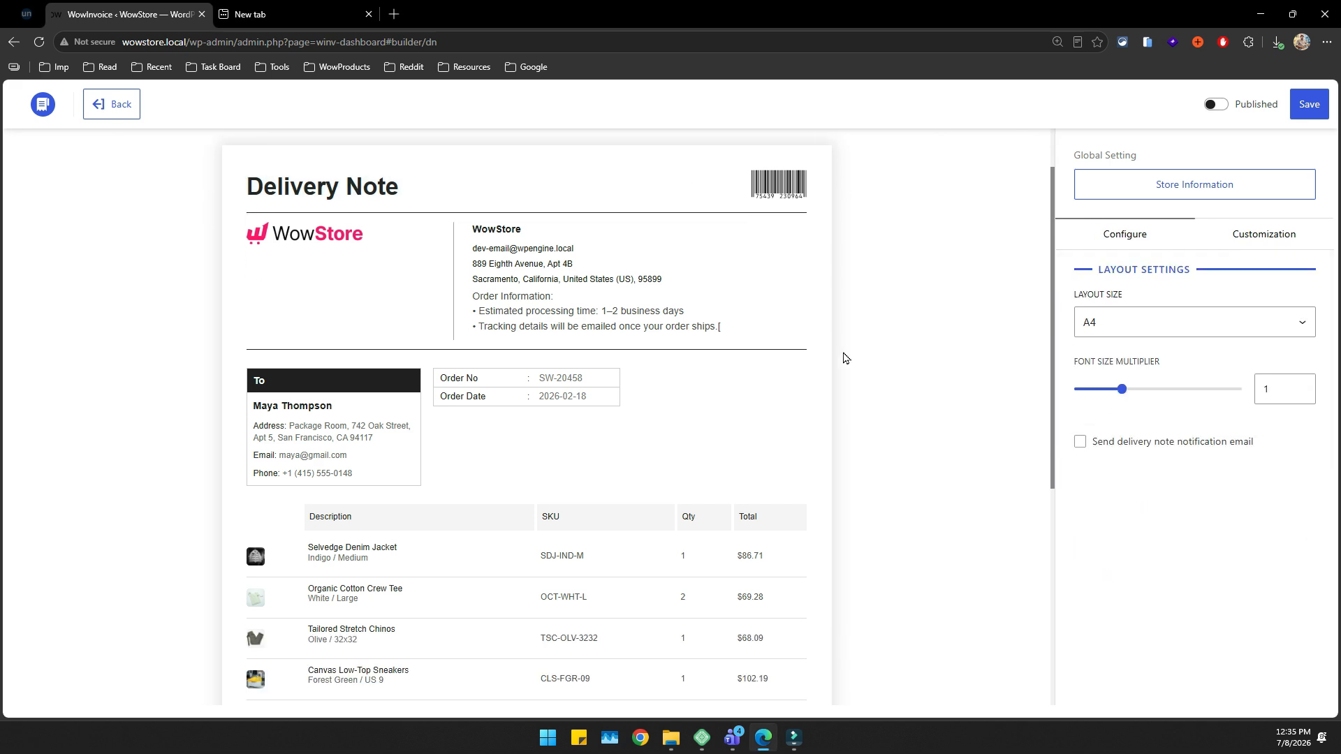
scroll(929, 374, up, 2)
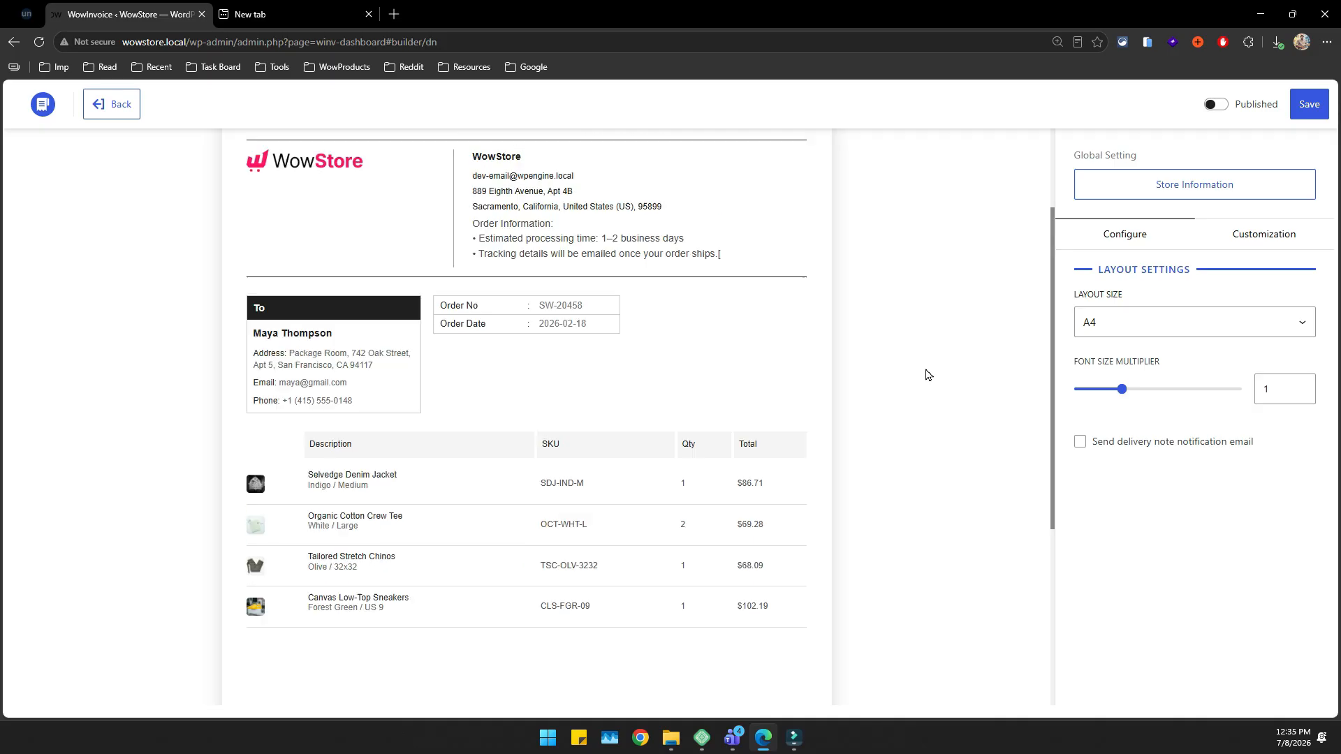
scroll(929, 374, down, 1)
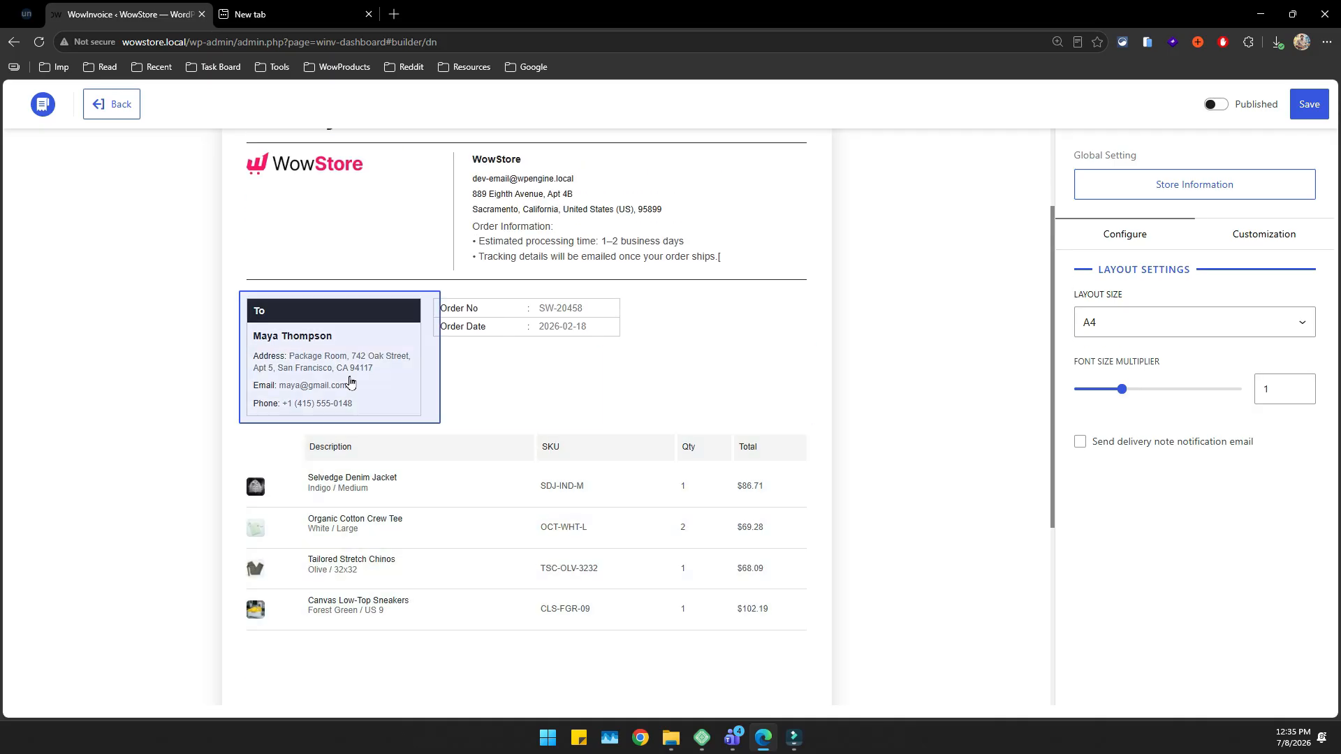
scroll(872, 389, up, 3)
Keep A4 for the delivery note with a font size multiplier of 1.05, and enable its notification email.
click(1096, 332)
click(1101, 329)
drag(1120, 389, 1133, 394)
click(1104, 447)
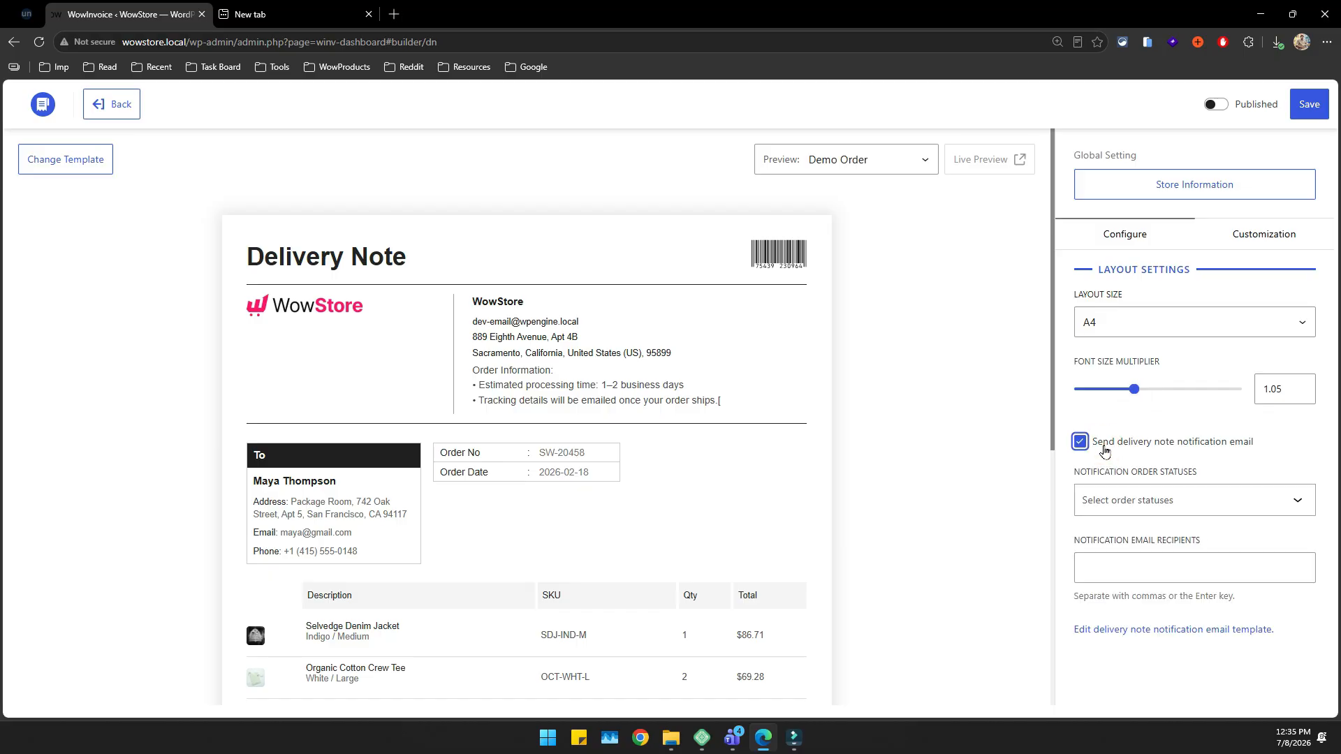
Send the delivery note notification for Processing and On hold orders, and enter the notification recipient's email address.
click(1148, 508)
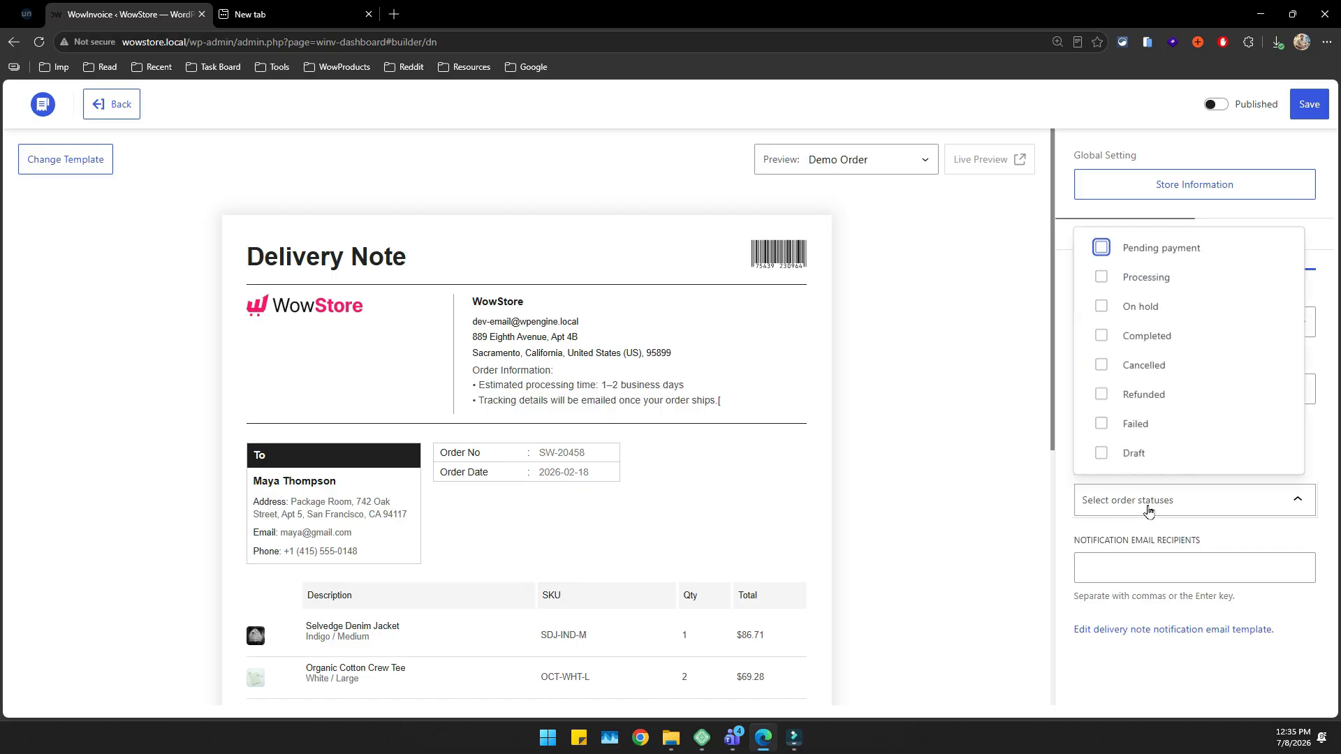
click(1138, 279)
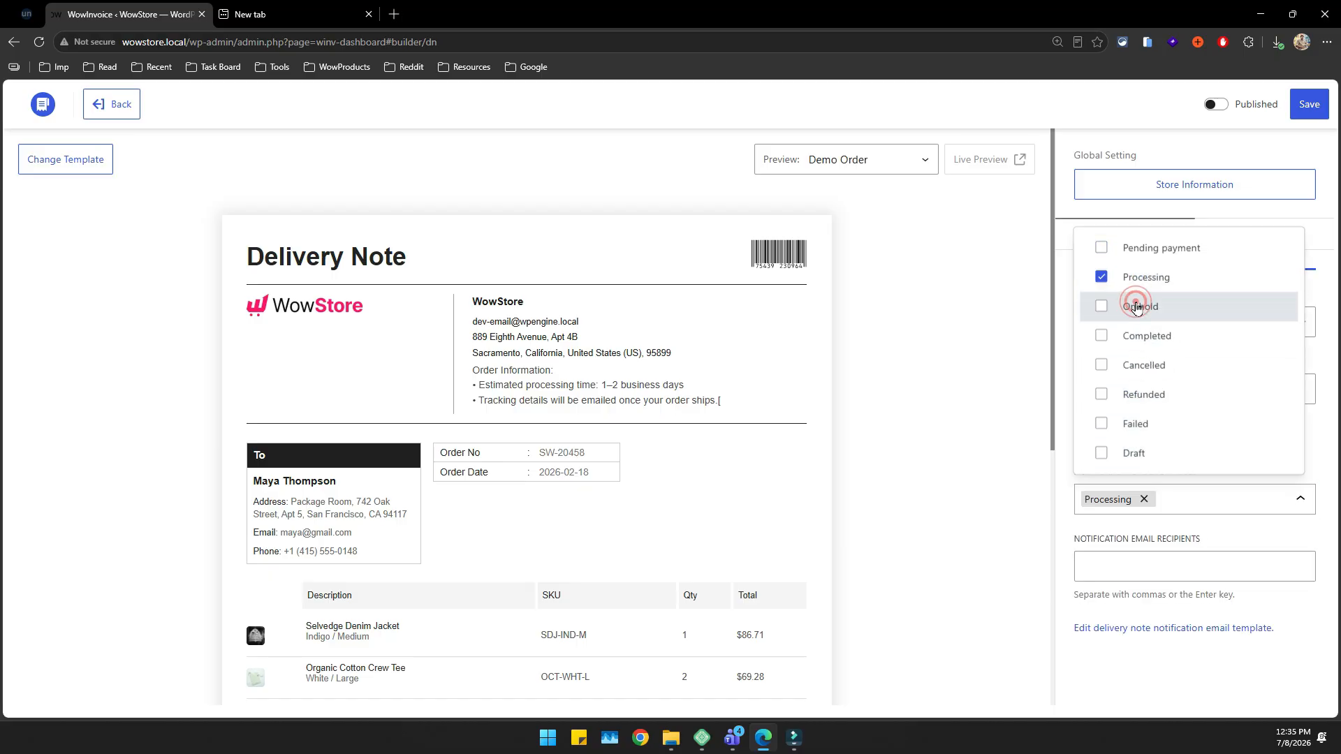
click(1138, 306)
click(1216, 525)
click(1159, 552)
key(Return)
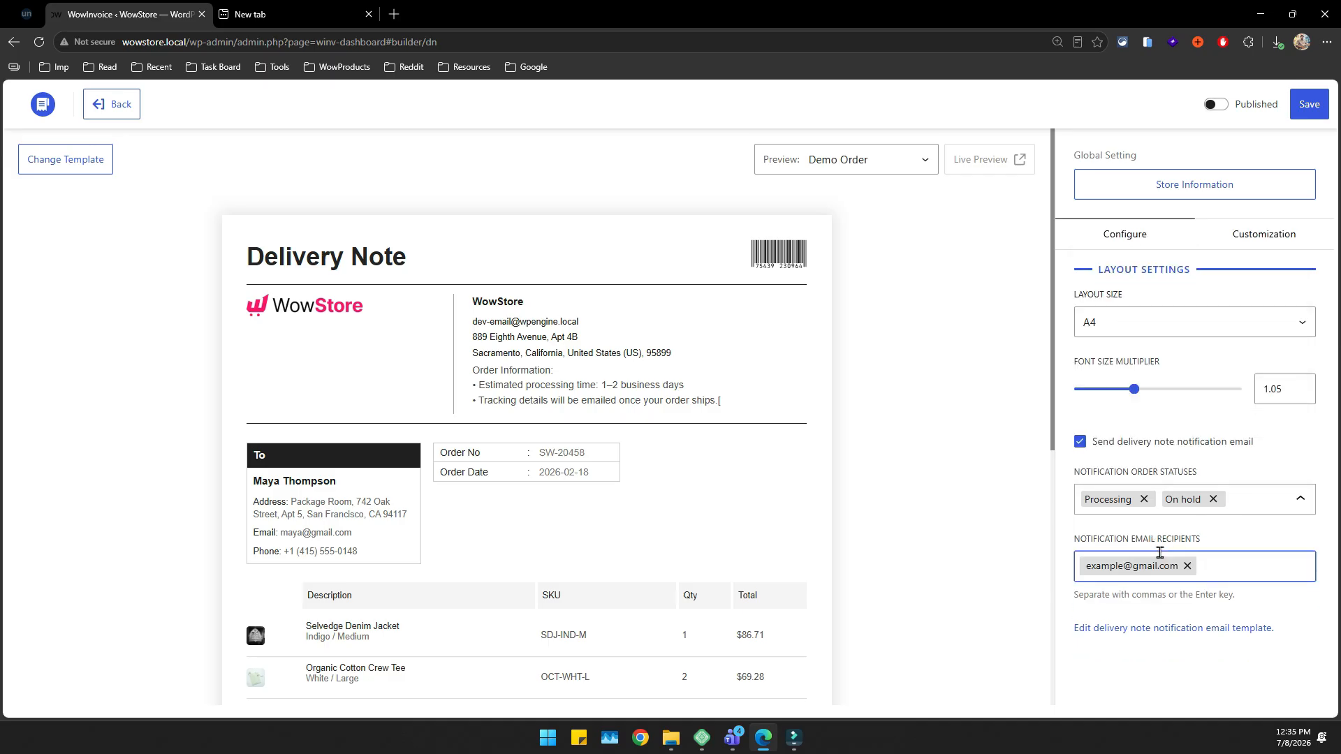
click(1258, 455)
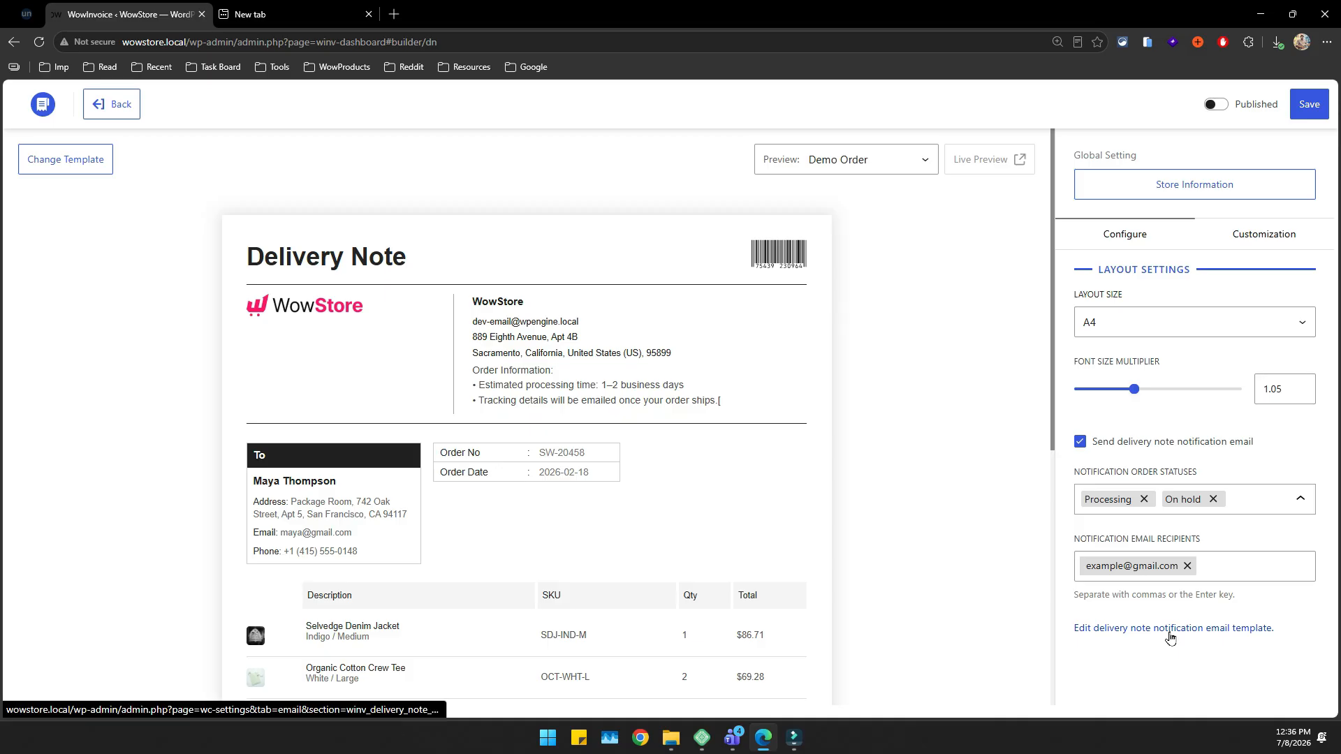
Look through the delivery note's header and logo, date and number, billing and shipping address, and product table customization settings.
click(1243, 241)
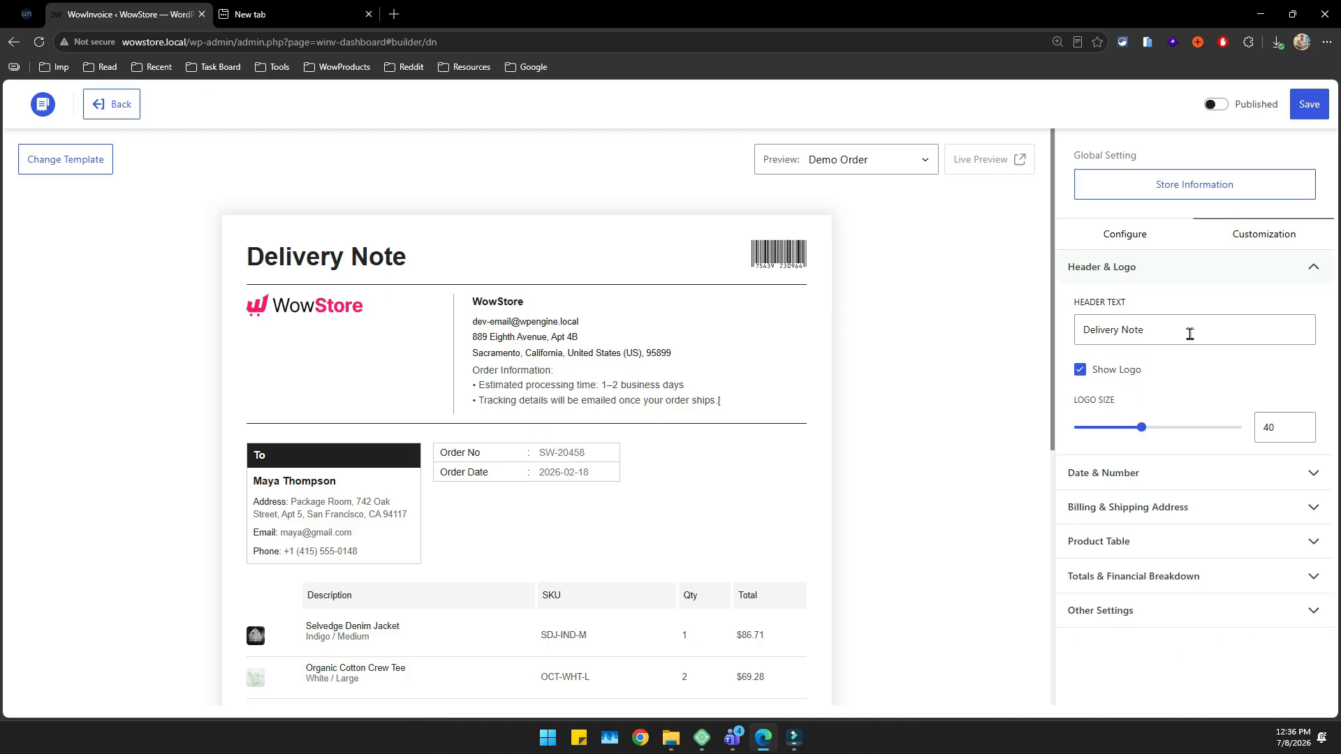
click(1159, 278)
click(1154, 299)
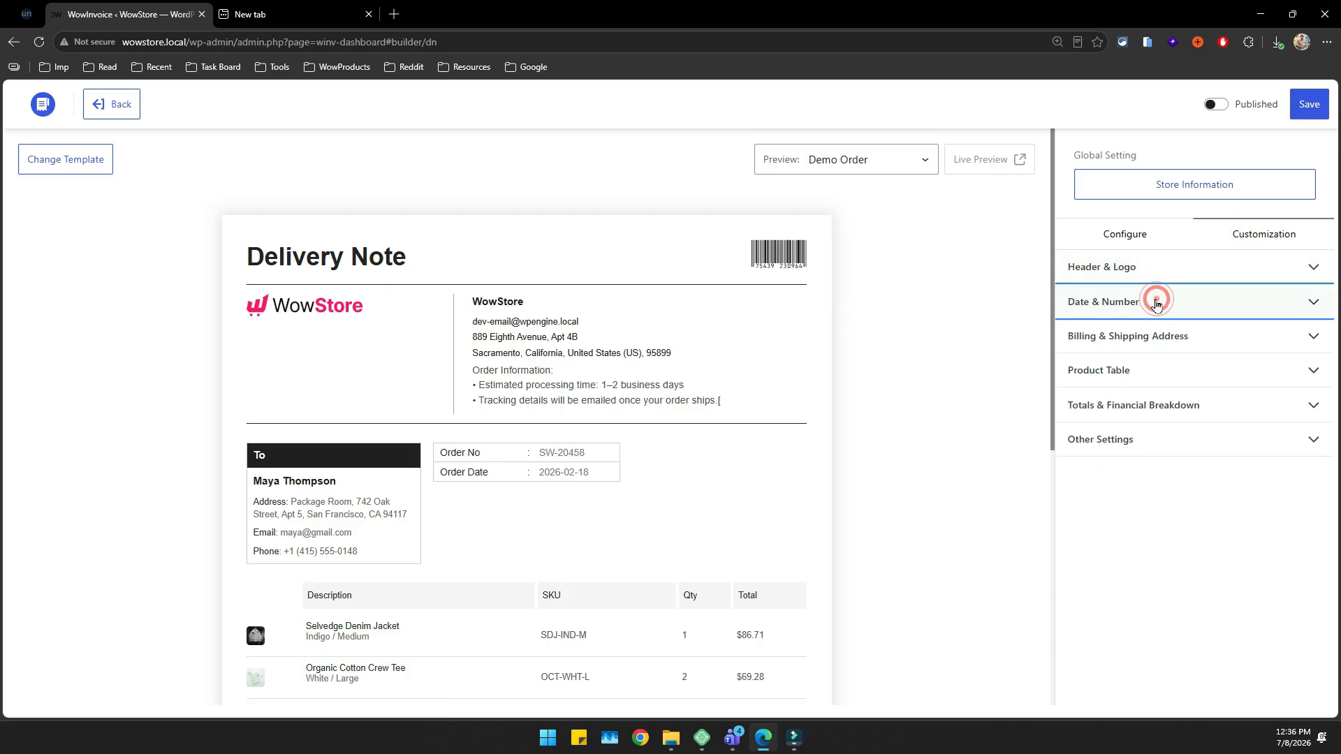
scroll(932, 450, down, 1)
scroll(933, 450, down, 1)
click(1105, 304)
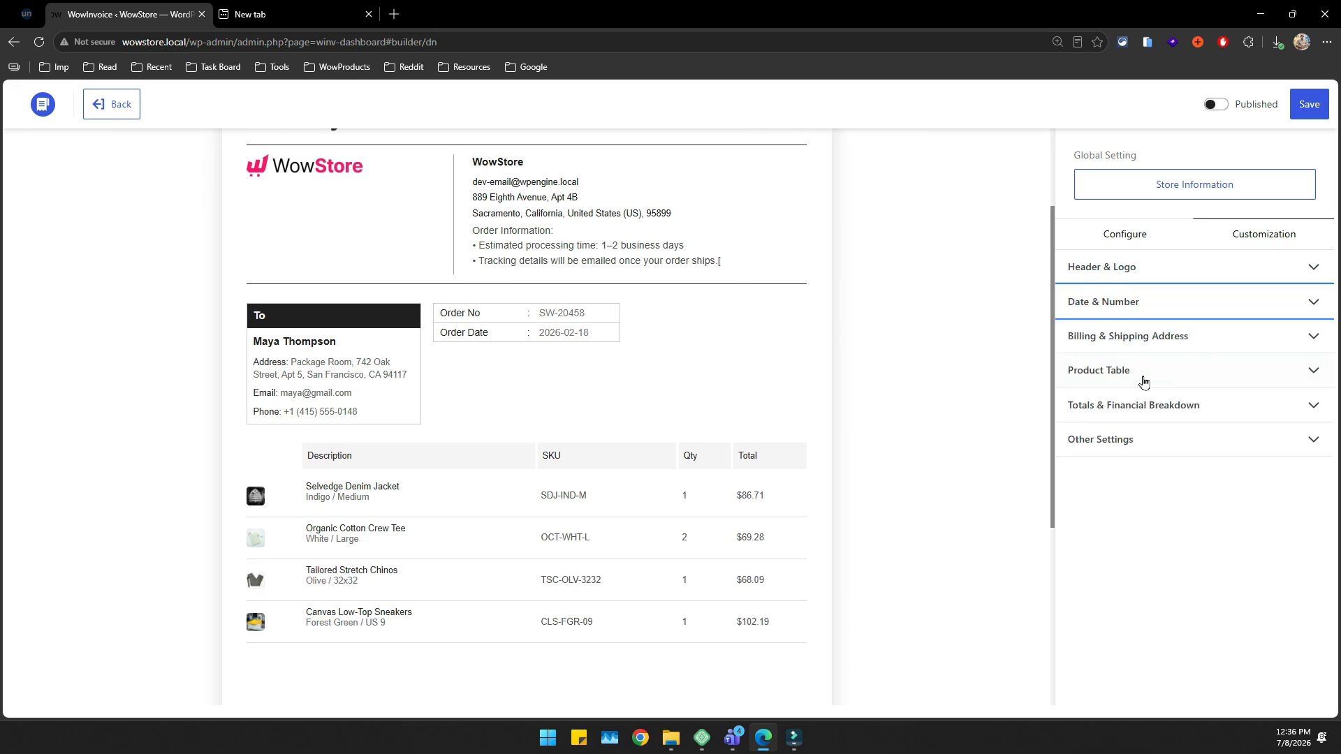
click(1128, 338)
click(1205, 347)
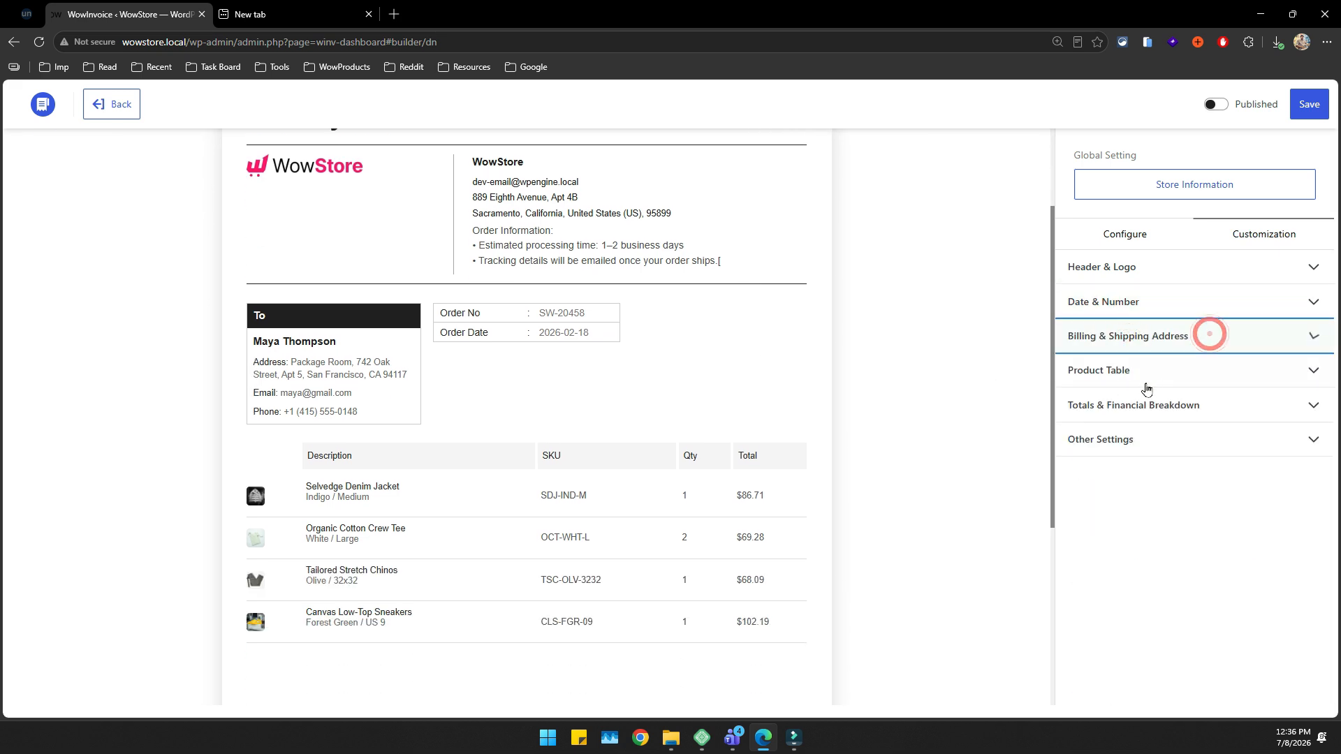
click(1152, 377)
click(1171, 377)
Show the financial information in the delivery note's totals, and enable the order note in its other settings.
click(1173, 408)
click(1105, 472)
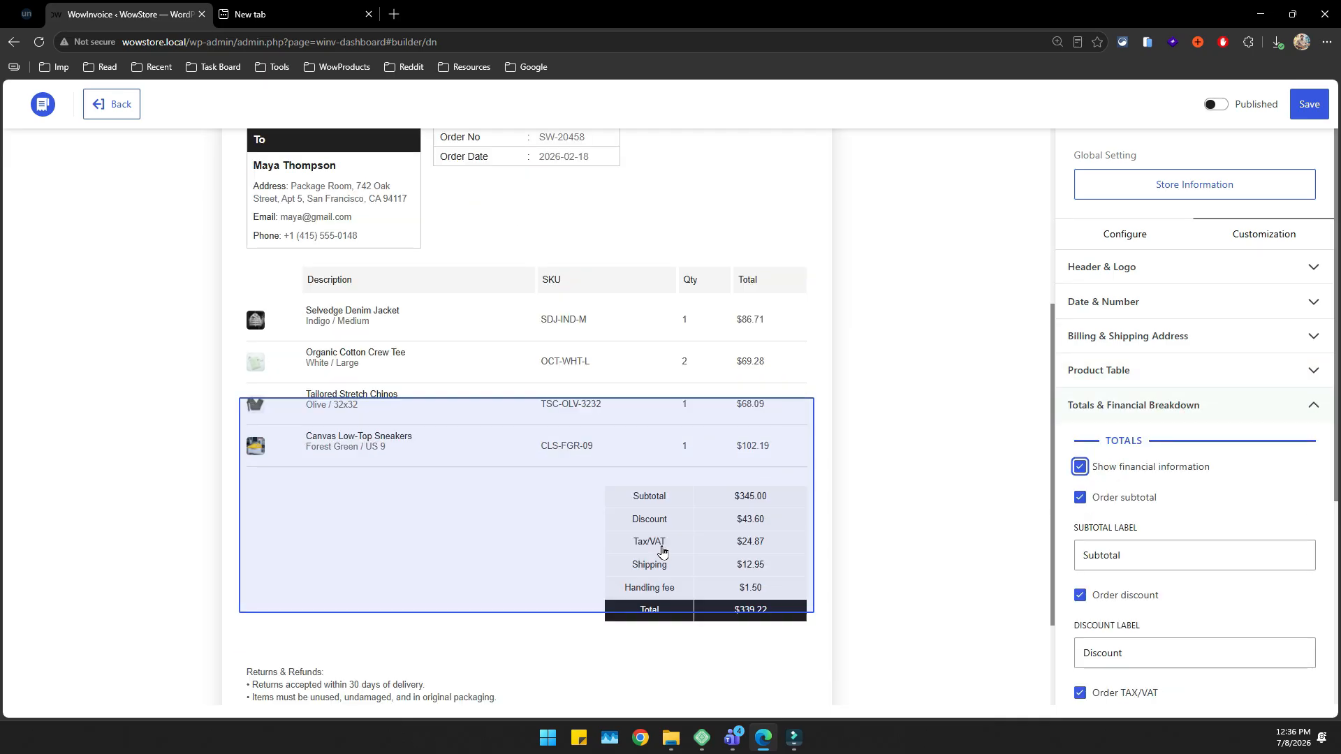
click(1139, 418)
click(1146, 440)
click(1100, 509)
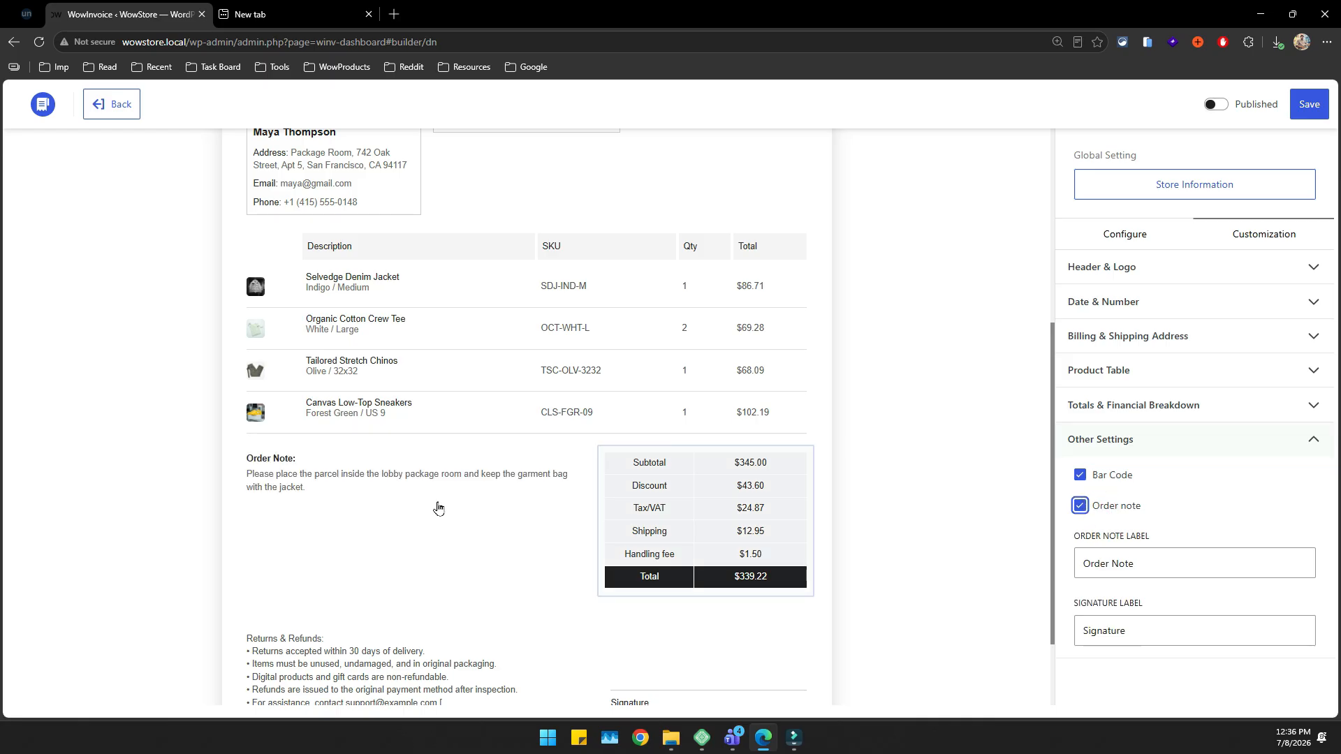
click(1128, 629)
click(645, 593)
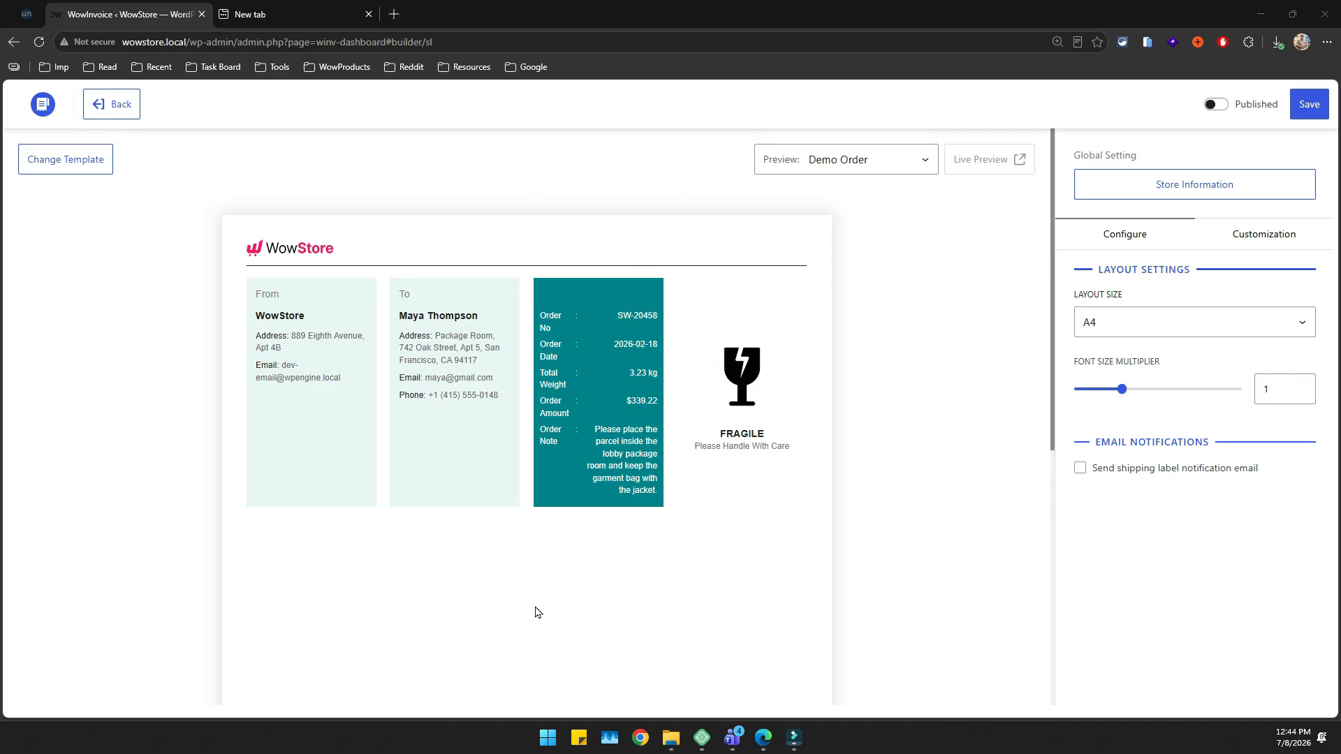
Give the shipping label a custom layout size, 12 inches wide and 4 inches high.
scroll(544, 593, down, 1)
scroll(548, 590, up, 1)
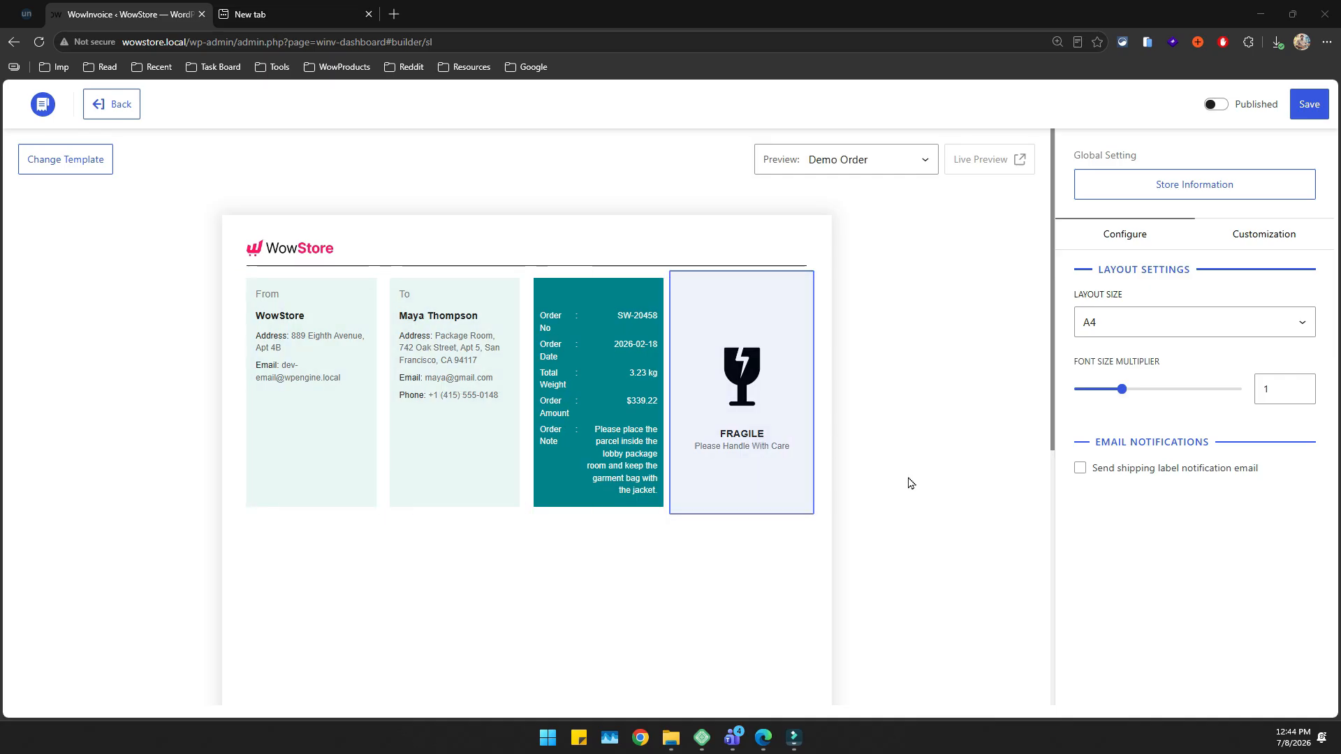
click(1130, 335)
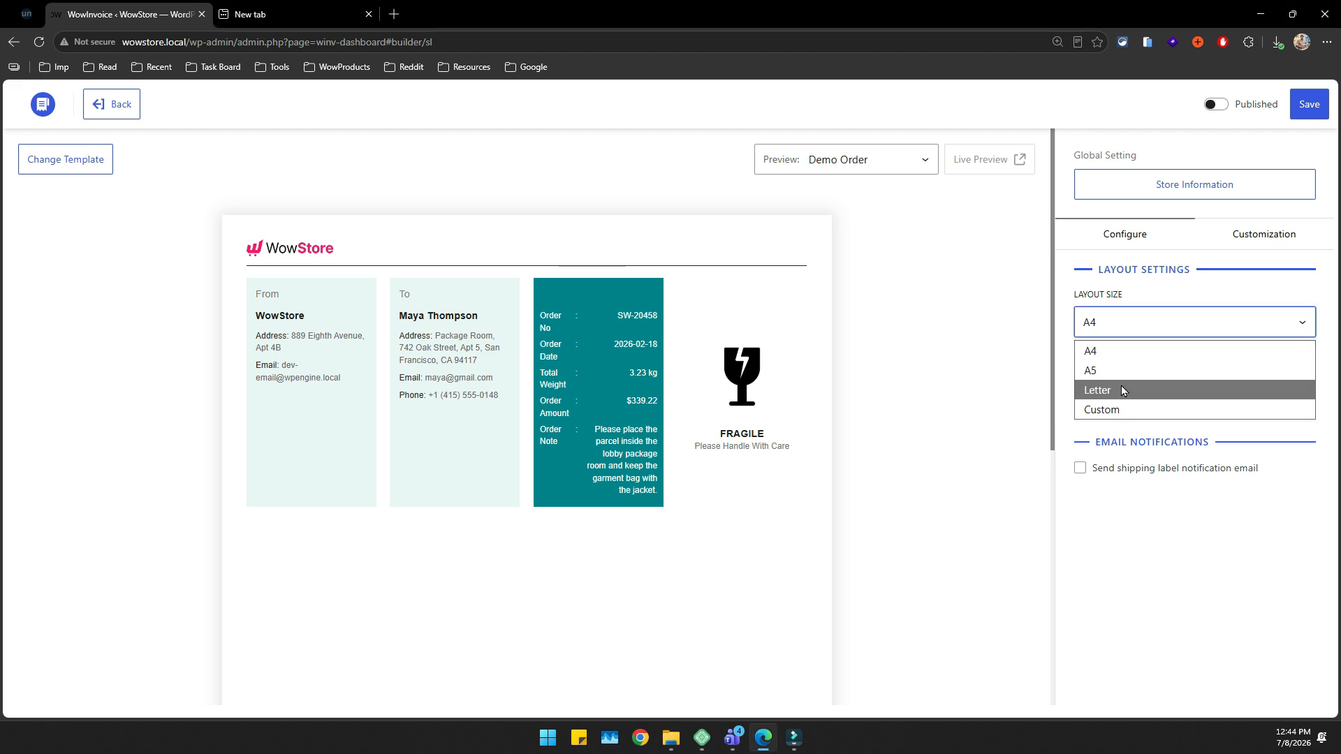
click(1115, 409)
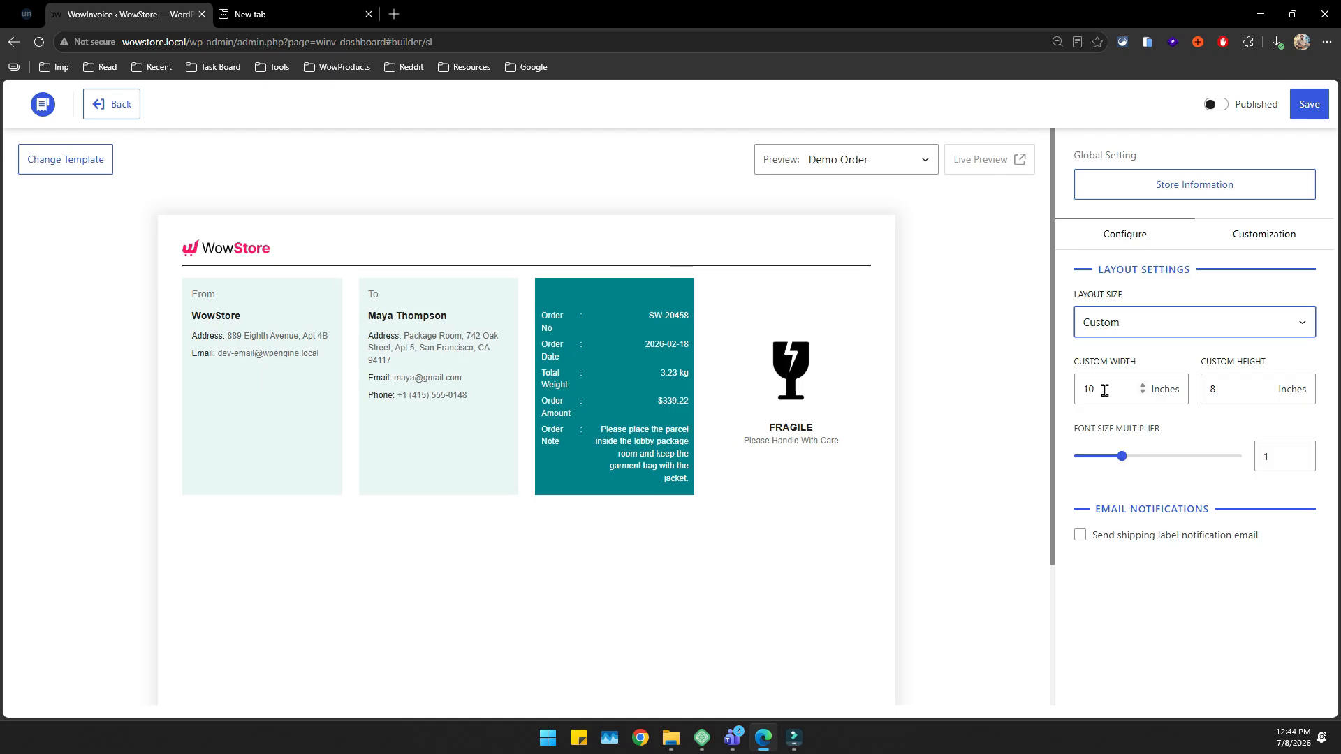
double_click(1104, 391)
text(12)
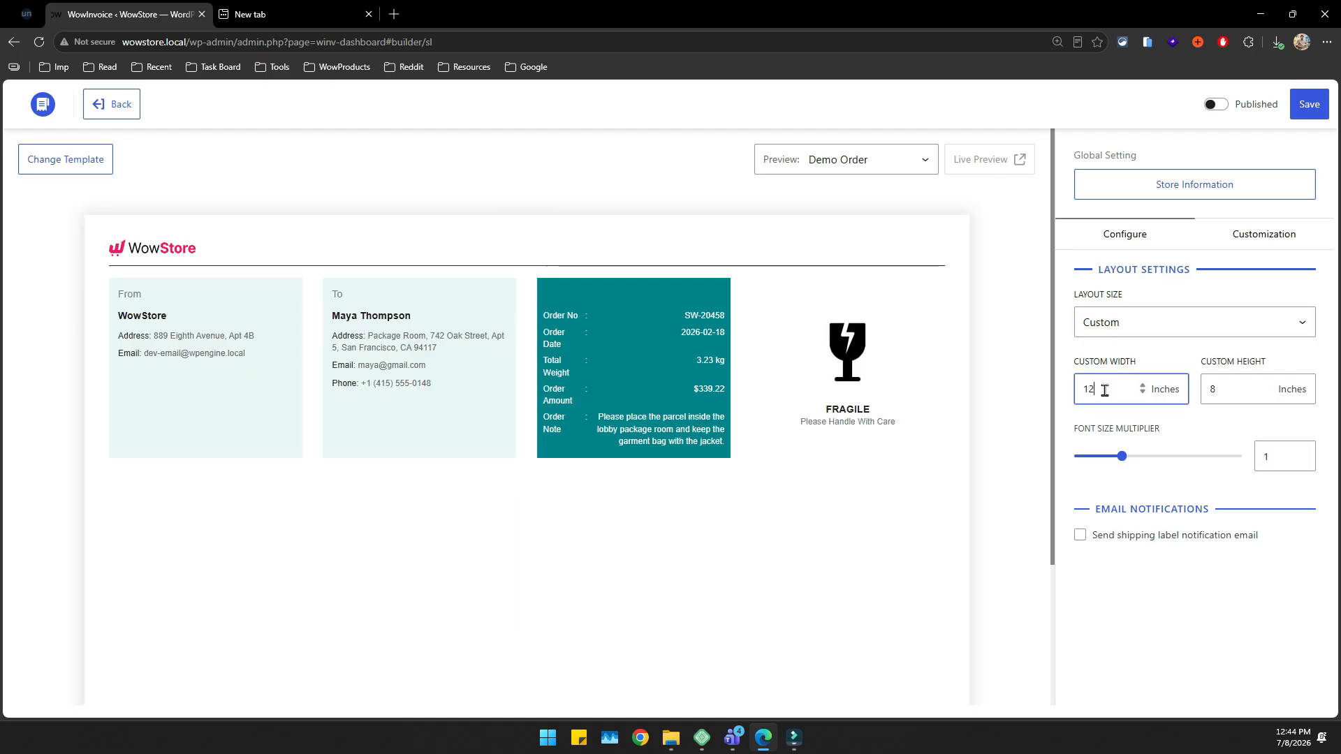
double_click(1223, 392)
text(4)
click(1222, 413)
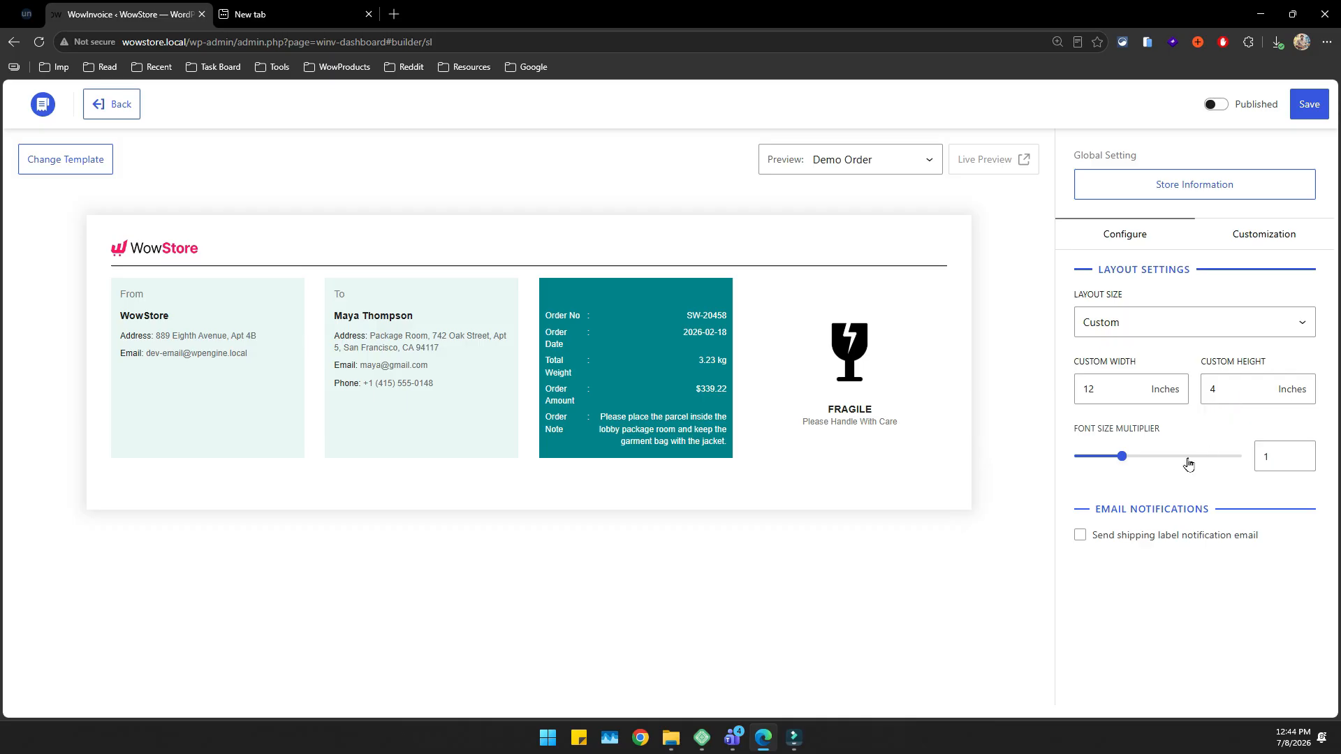
Enable the shipping label notification email for Processing, On hold and Completed orders, and enter the recipient's email address.
click(1082, 536)
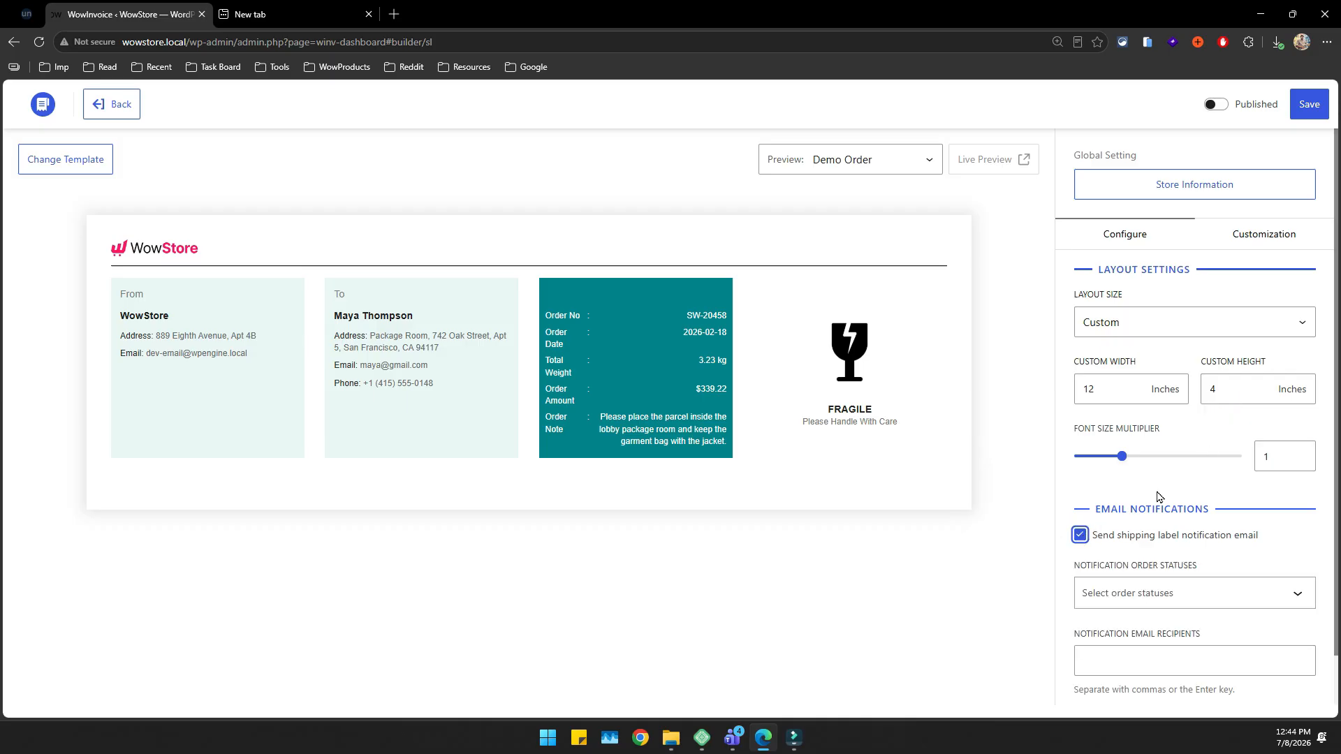
scroll(1187, 497, down, 1)
click(1167, 544)
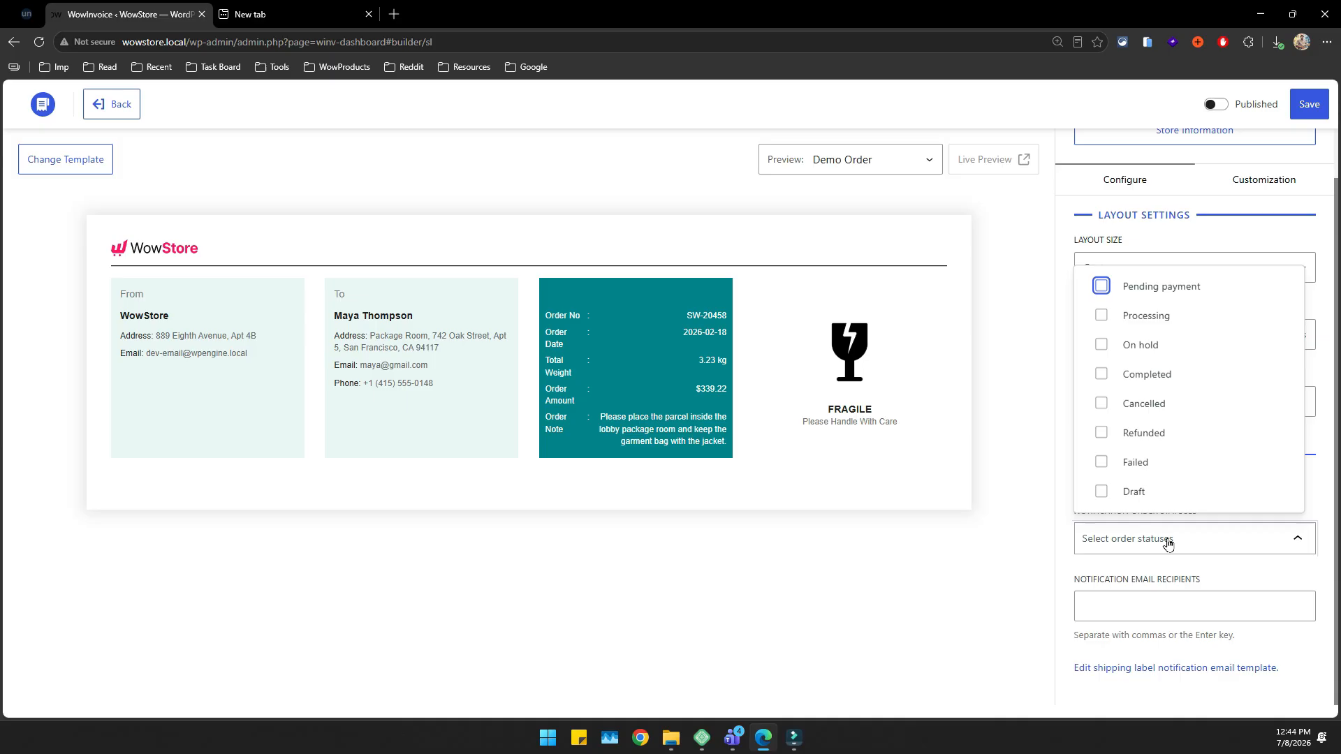
click(1138, 347)
click(1138, 377)
click(1126, 315)
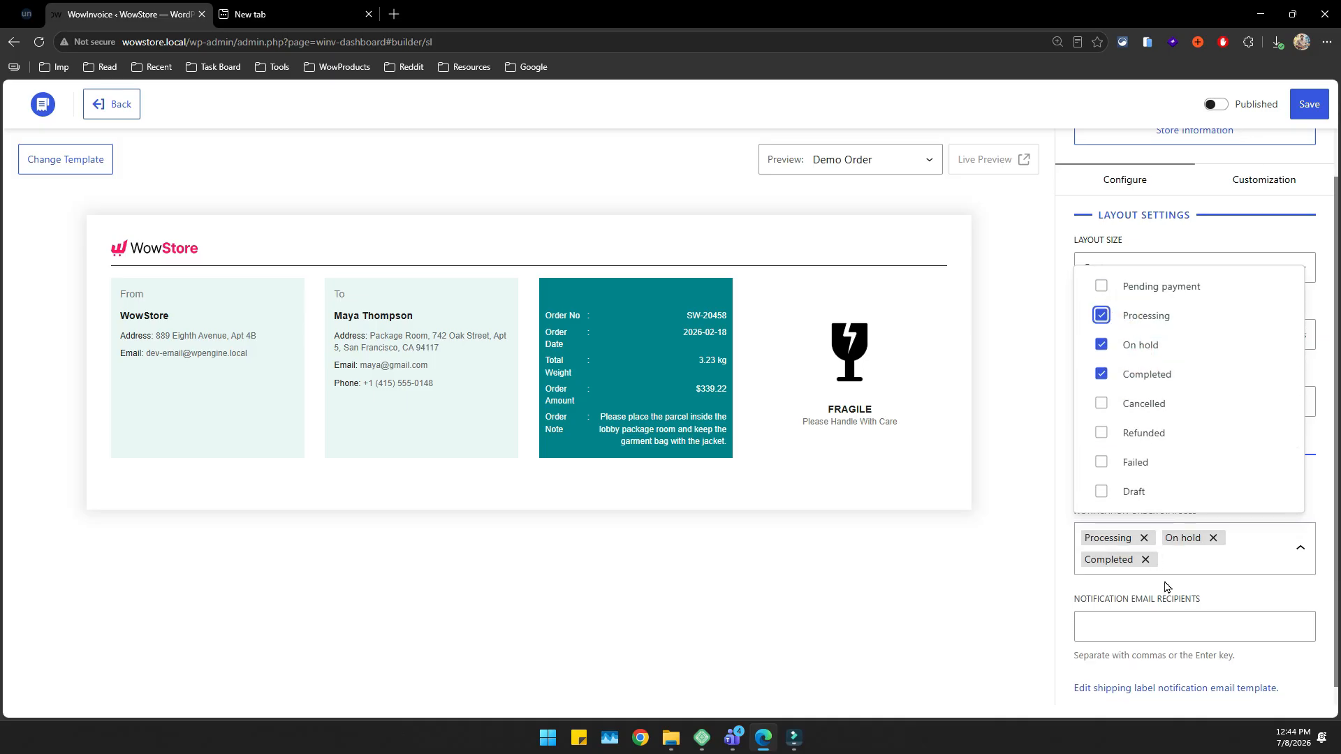
click(1169, 586)
click(1146, 627)
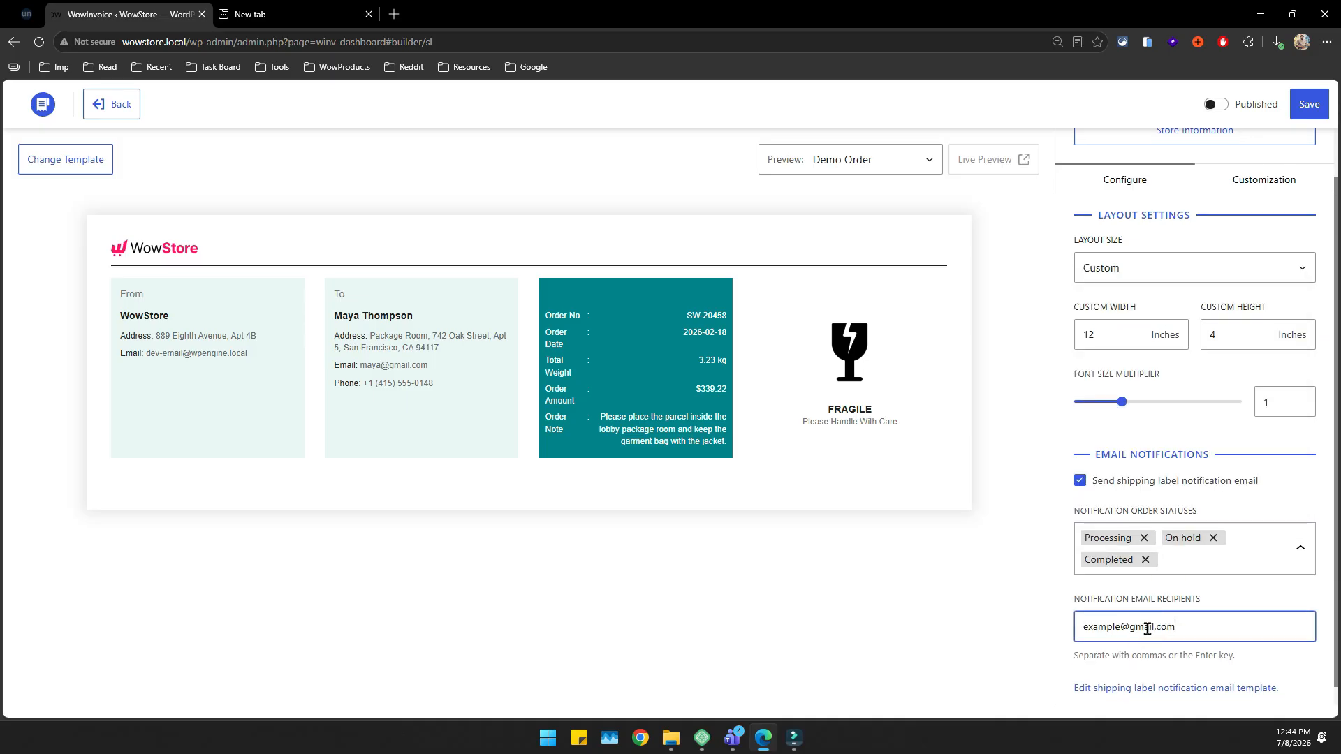
key(Return)
scroll(1167, 653, down, 1)
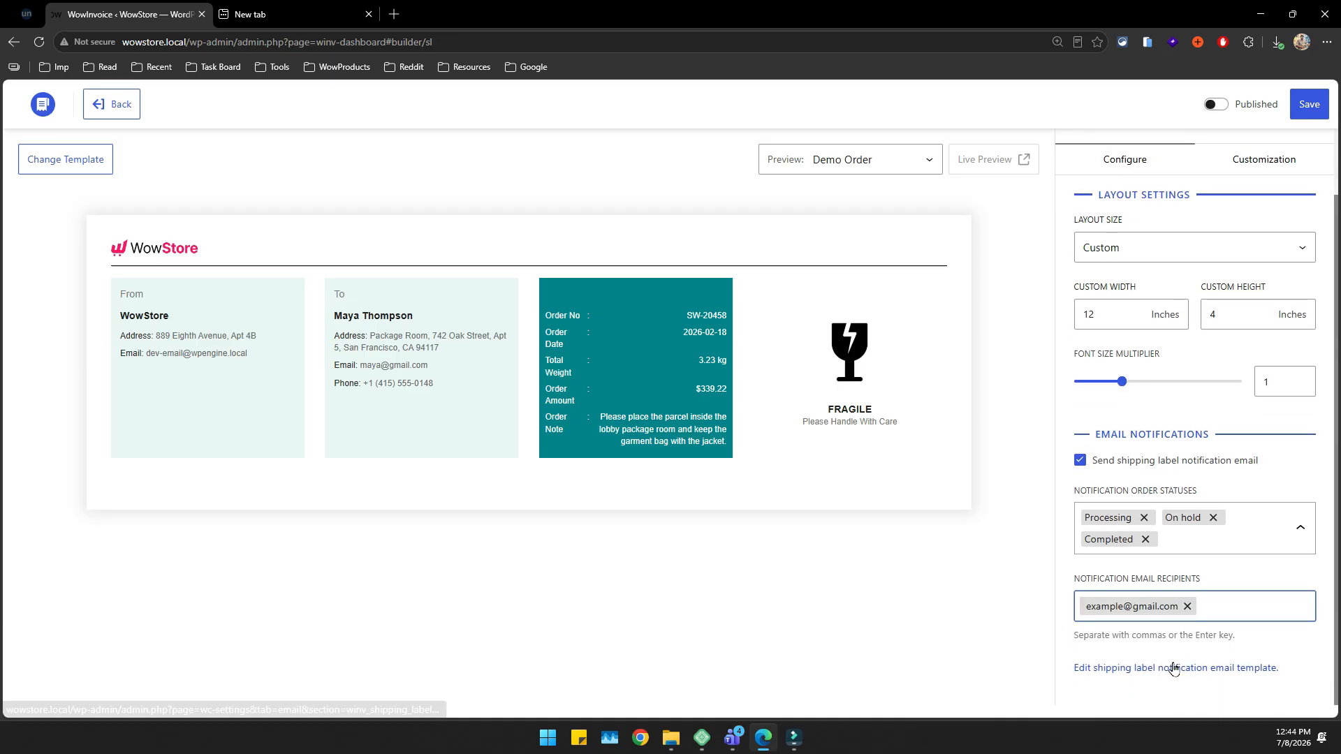
Review the shipping label's header, packaging and address customization settings, and enable the bar code in its other settings.
click(1264, 159)
click(1133, 279)
click(1132, 277)
click(1142, 307)
click(1141, 304)
click(1145, 338)
click(1147, 339)
click(1138, 377)
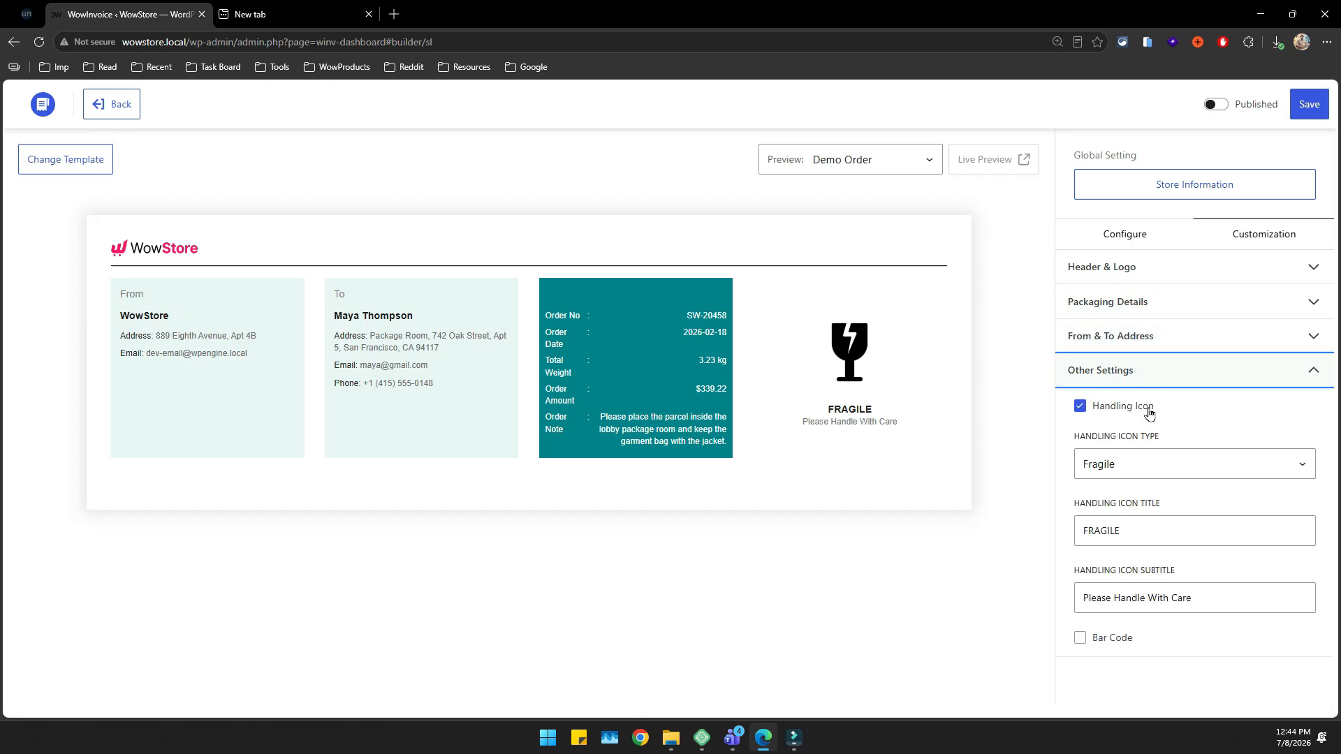
click(1106, 635)
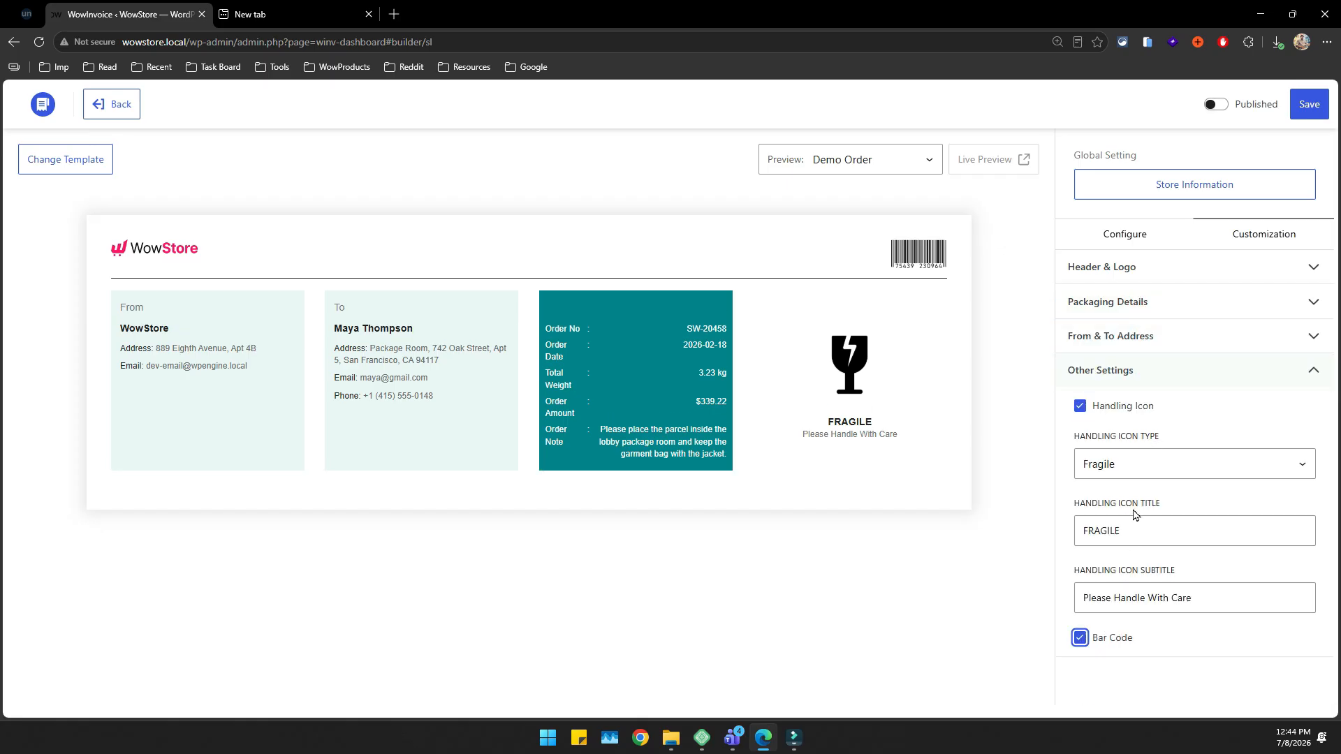
Try different handling icon types on the shipping label, including Two Person Lifting and Flammable Materials.
click(1109, 464)
click(1113, 279)
click(1131, 464)
click(1134, 377)
click(1155, 465)
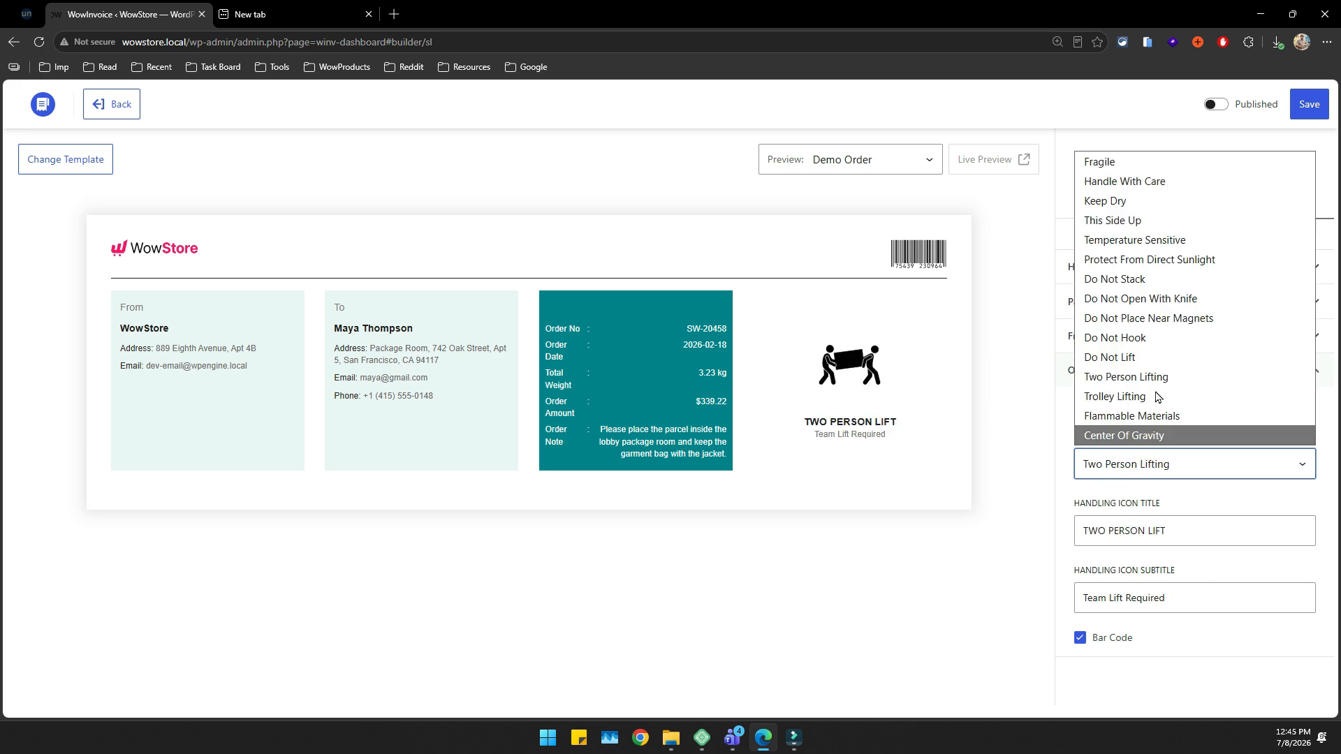
click(1152, 412)
click(1159, 464)
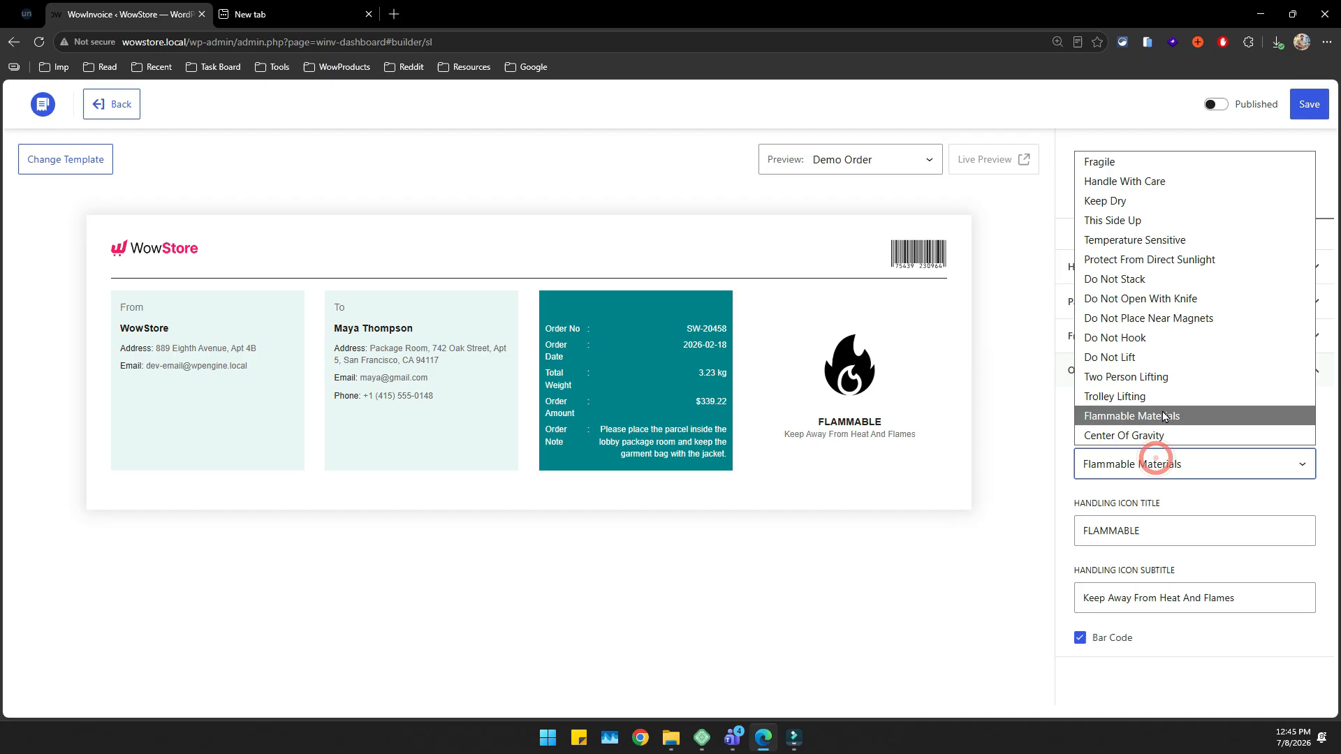
click(1164, 274)
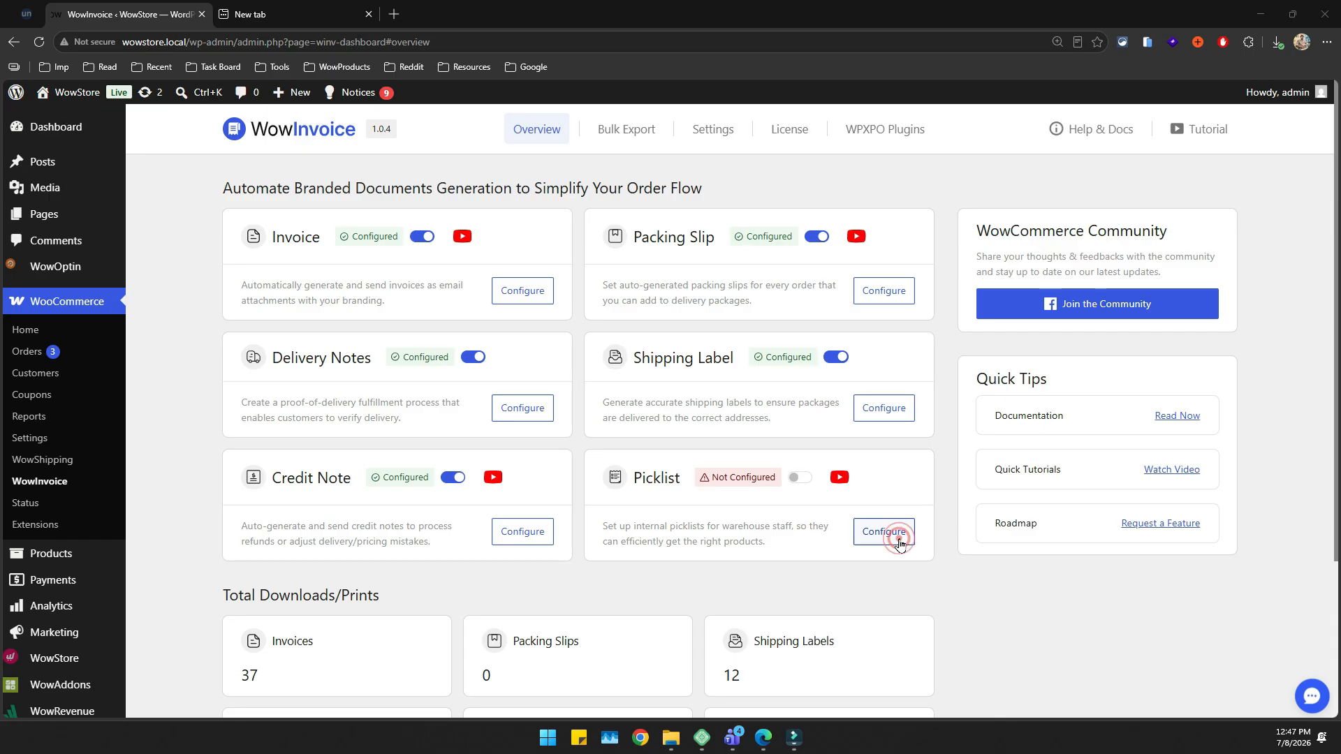
Open the picklist configuration, choose a template for it and look over the document preview.
click(900, 546)
click(92, 165)
click(631, 296)
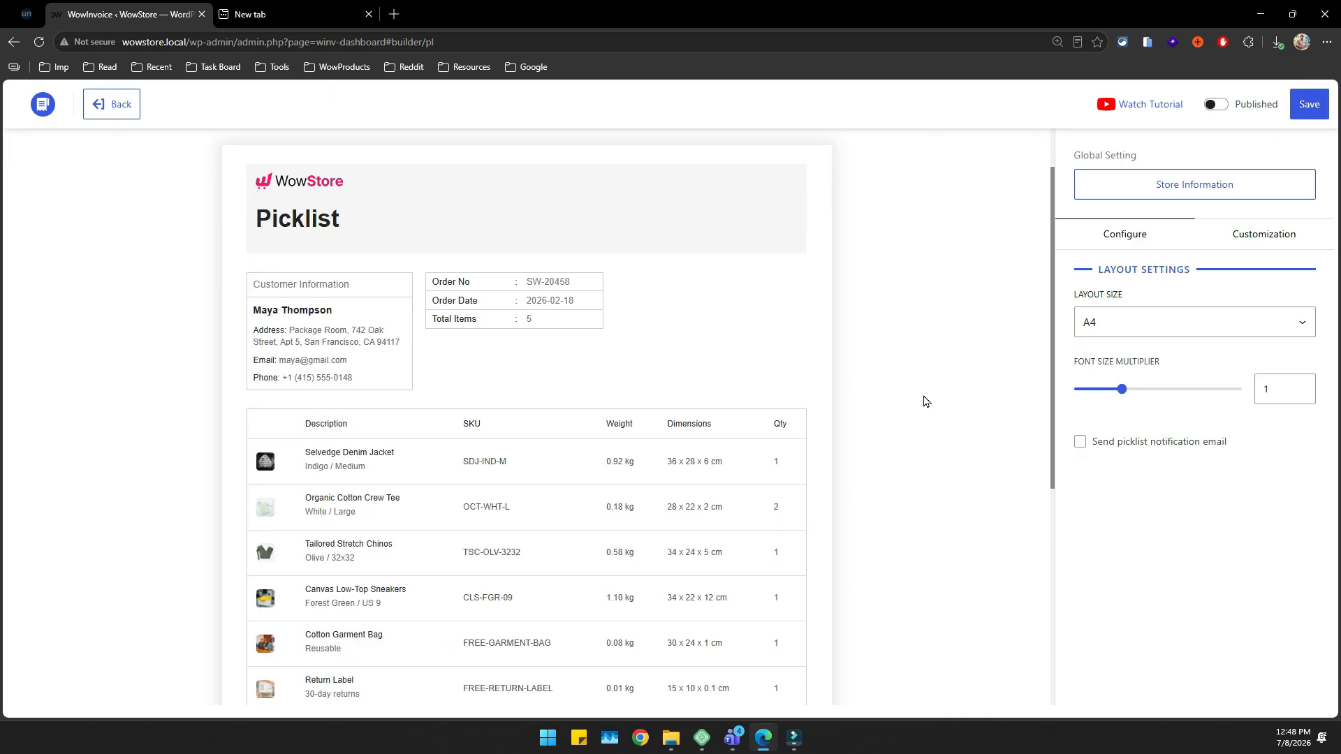
scroll(924, 397, down, 2)
scroll(918, 399, up, 2)
Keep A4 as the picklist's layout size and set its font size multiplier to 1.1.
click(1102, 335)
click(1068, 386)
drag(1120, 389, 1146, 389)
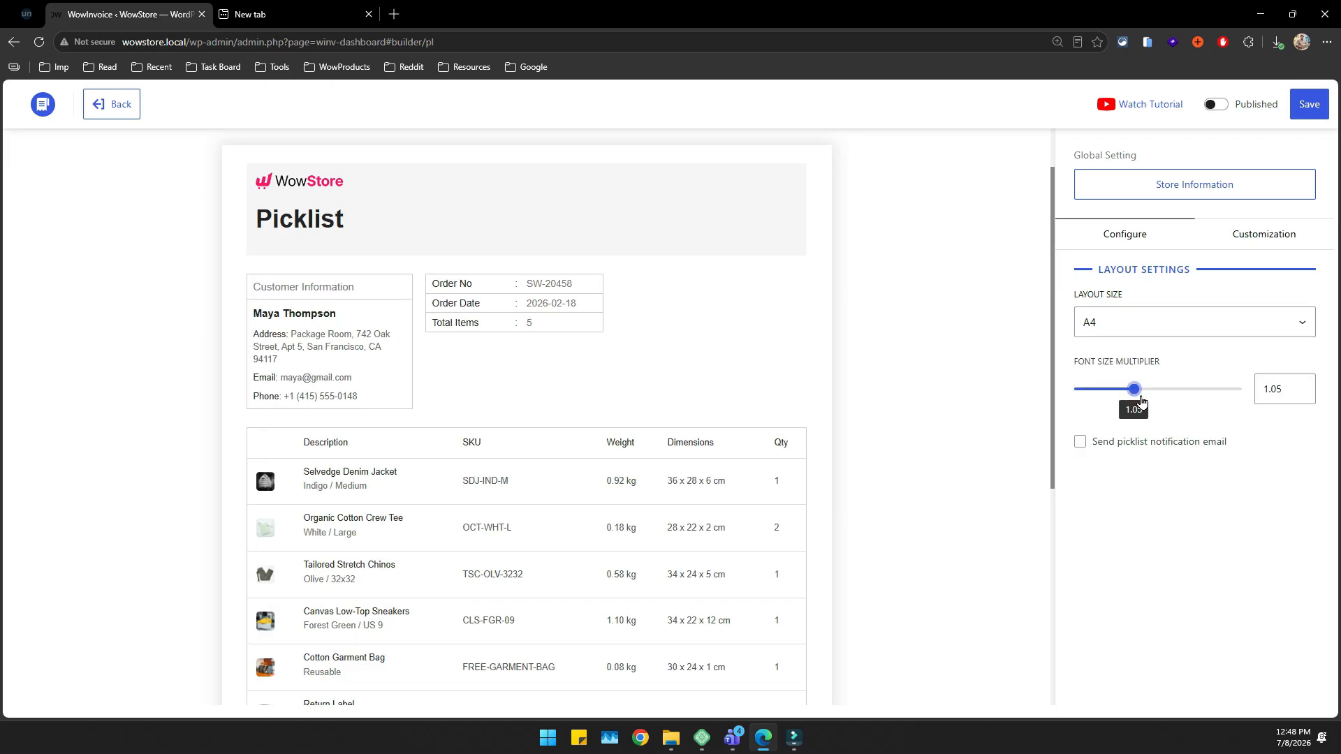
Enable the picklist notification email for Processing and On hold orders, and enter the recipient's email address.
click(1101, 446)
click(1131, 500)
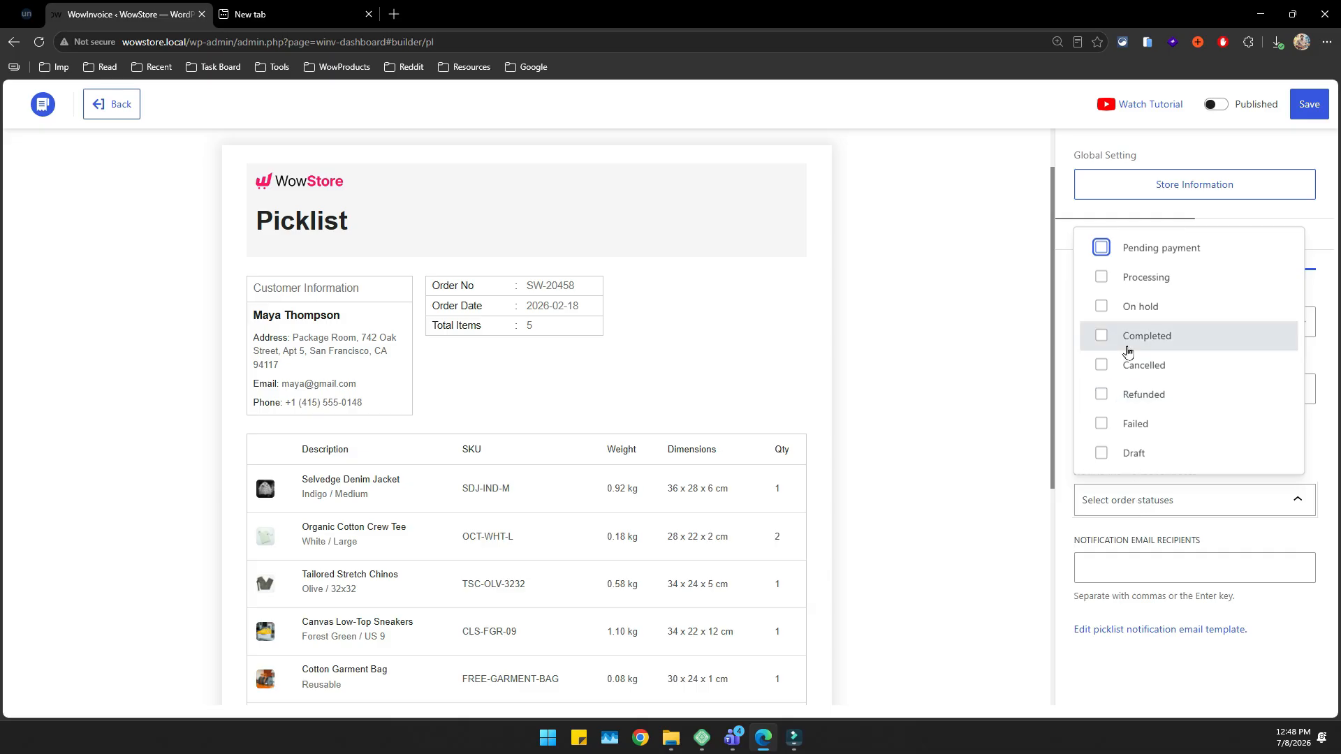
click(1125, 280)
click(1134, 302)
click(1175, 544)
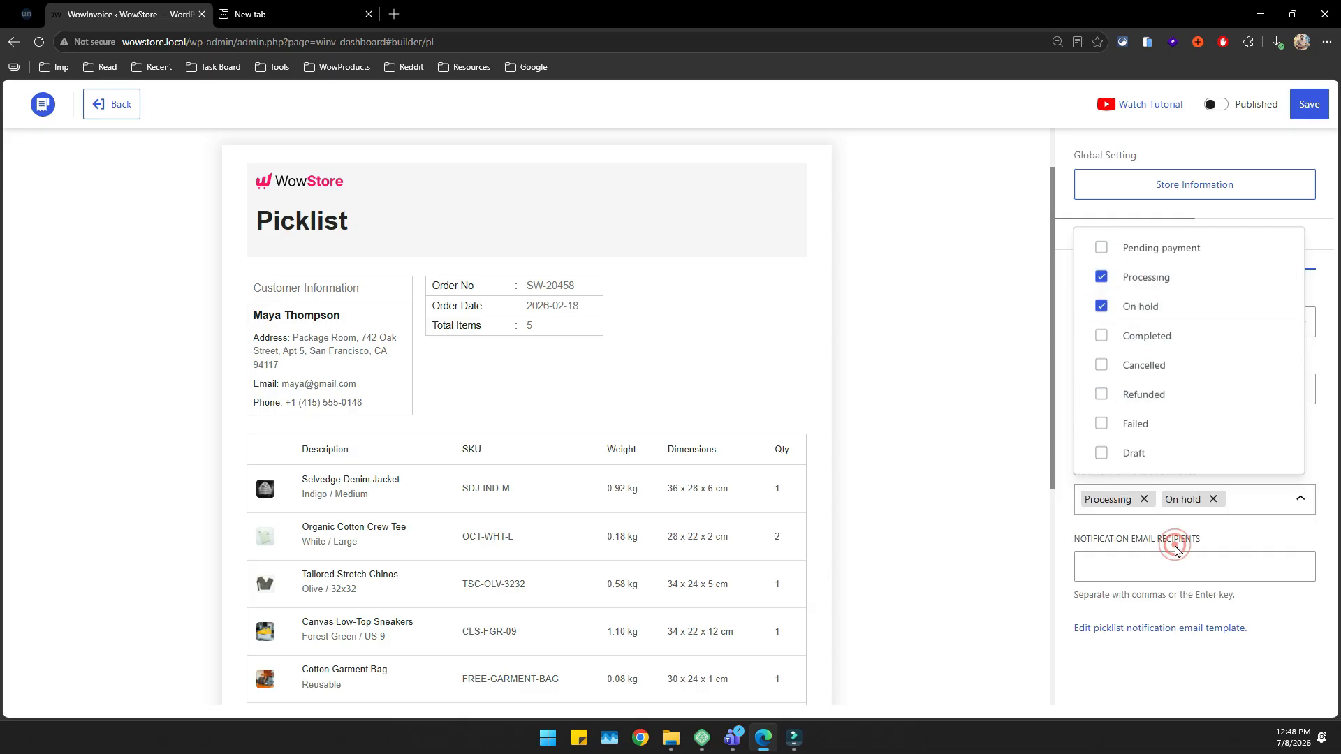
click(1158, 573)
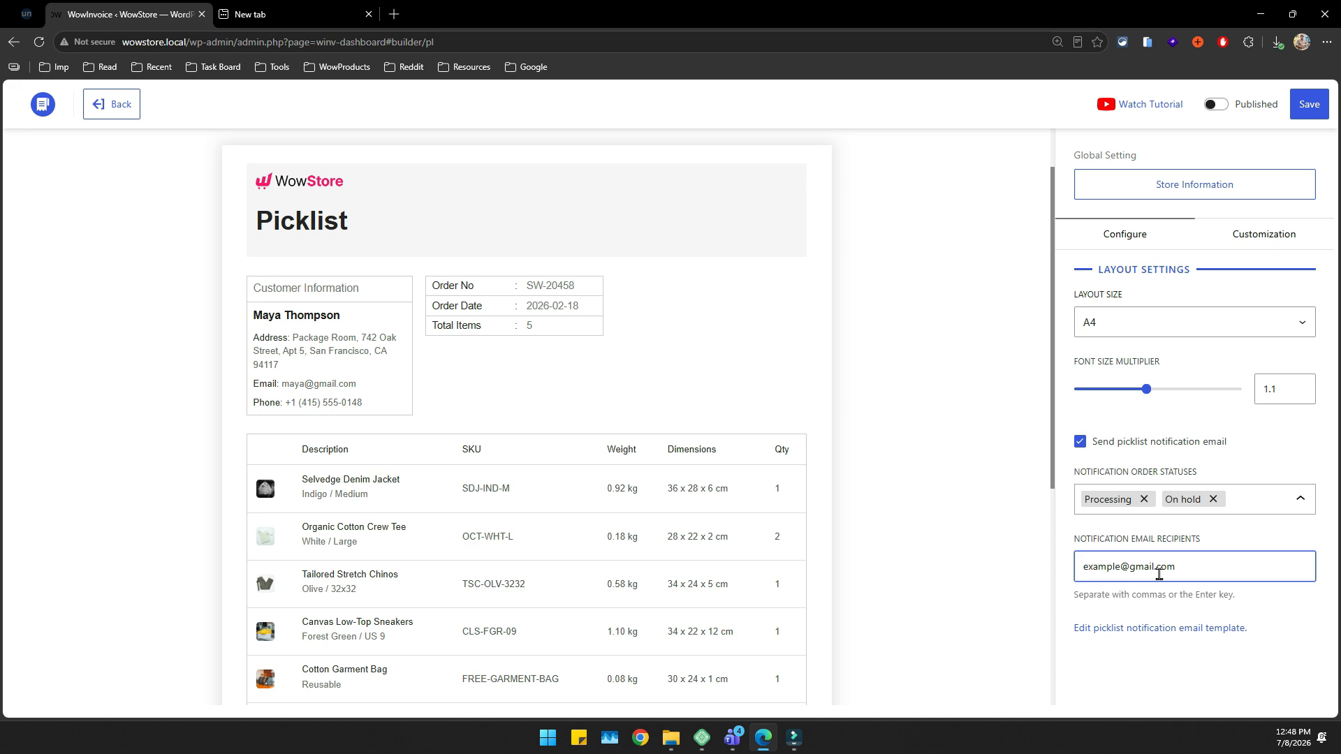
text(example@gmail.com)
key(Return)
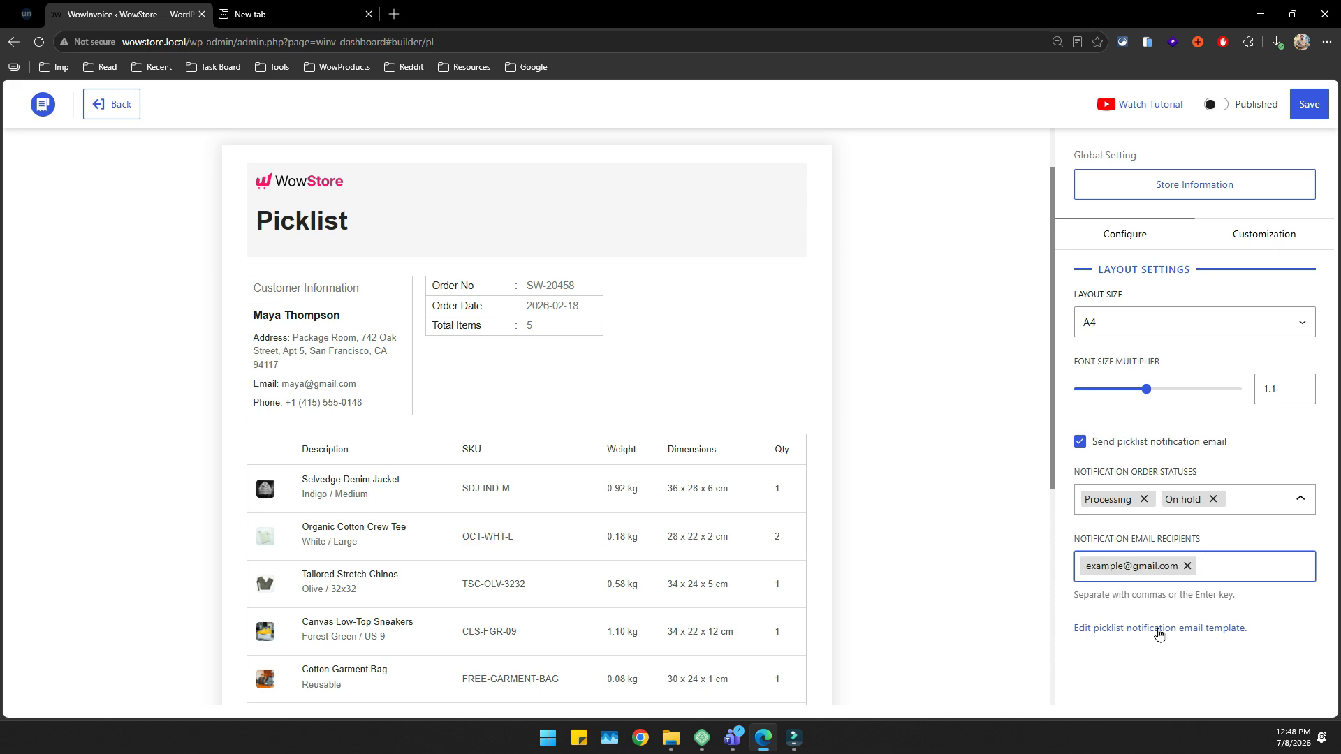
Look through the picklist's customization options for header and logo, date and number, customer information and product table.
click(1243, 241)
click(1206, 266)
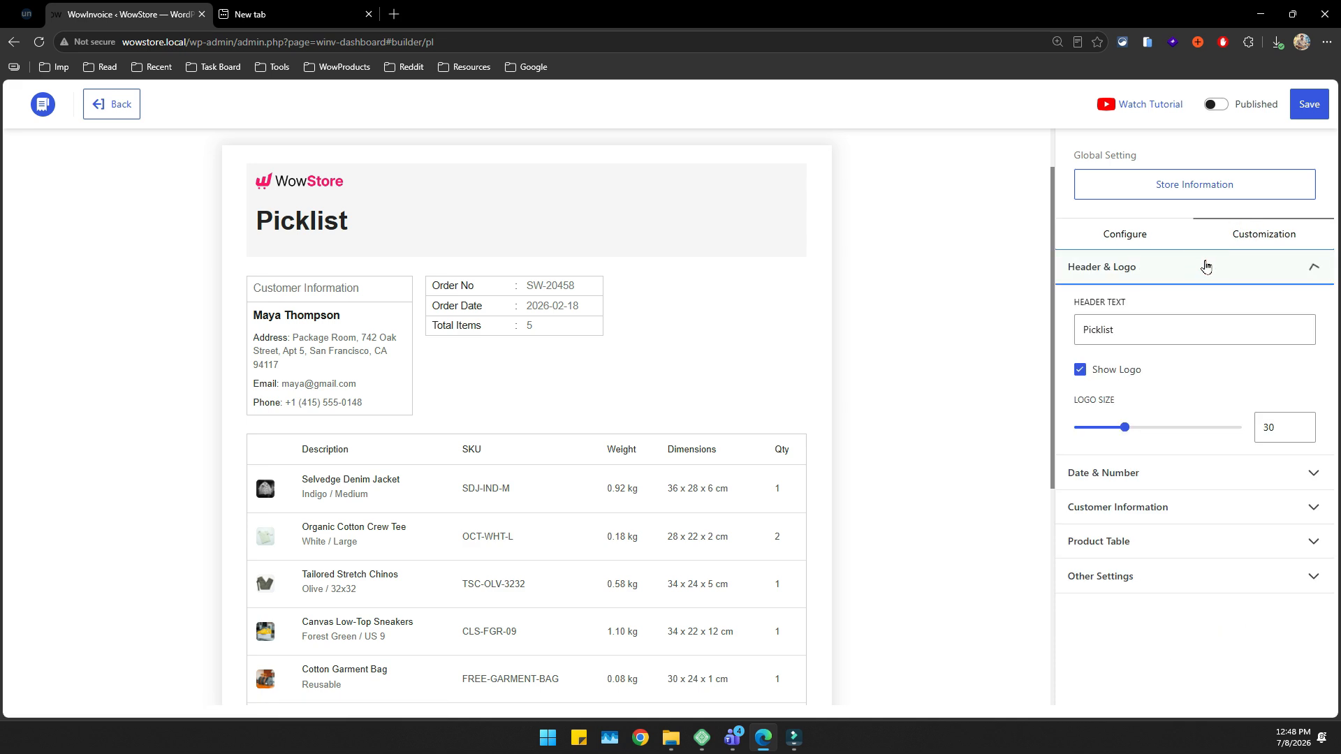
click(1205, 267)
click(1159, 302)
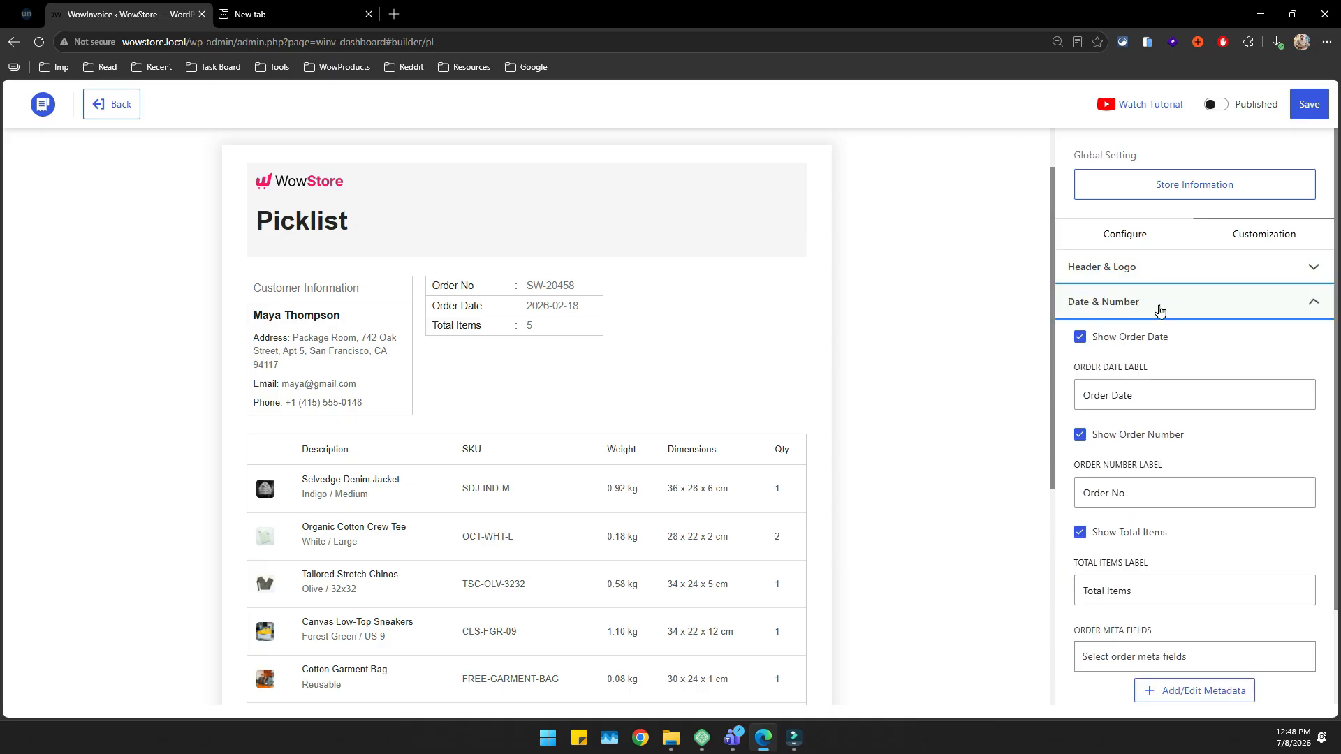
click(1158, 307)
click(1161, 335)
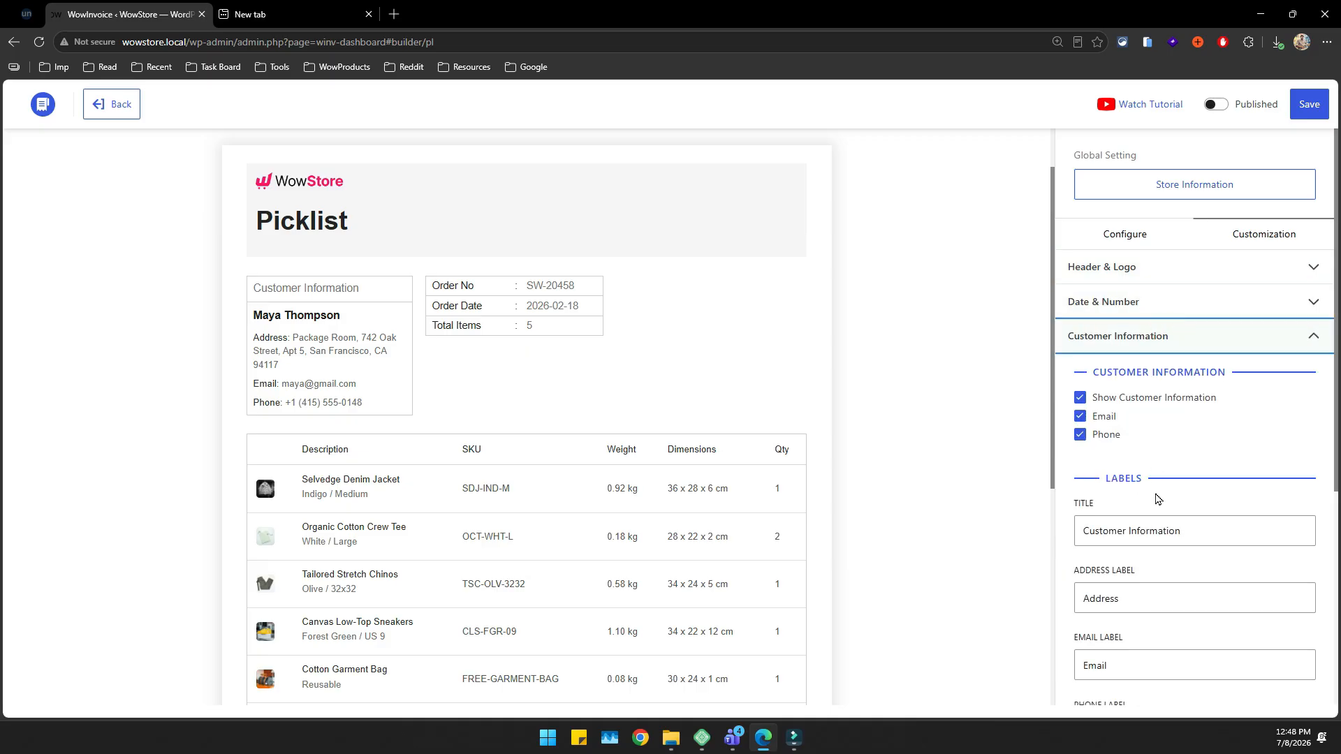
scroll(1115, 290, down, 1)
click(1108, 273)
click(1145, 368)
scroll(1129, 283, down, 1)
click(1106, 234)
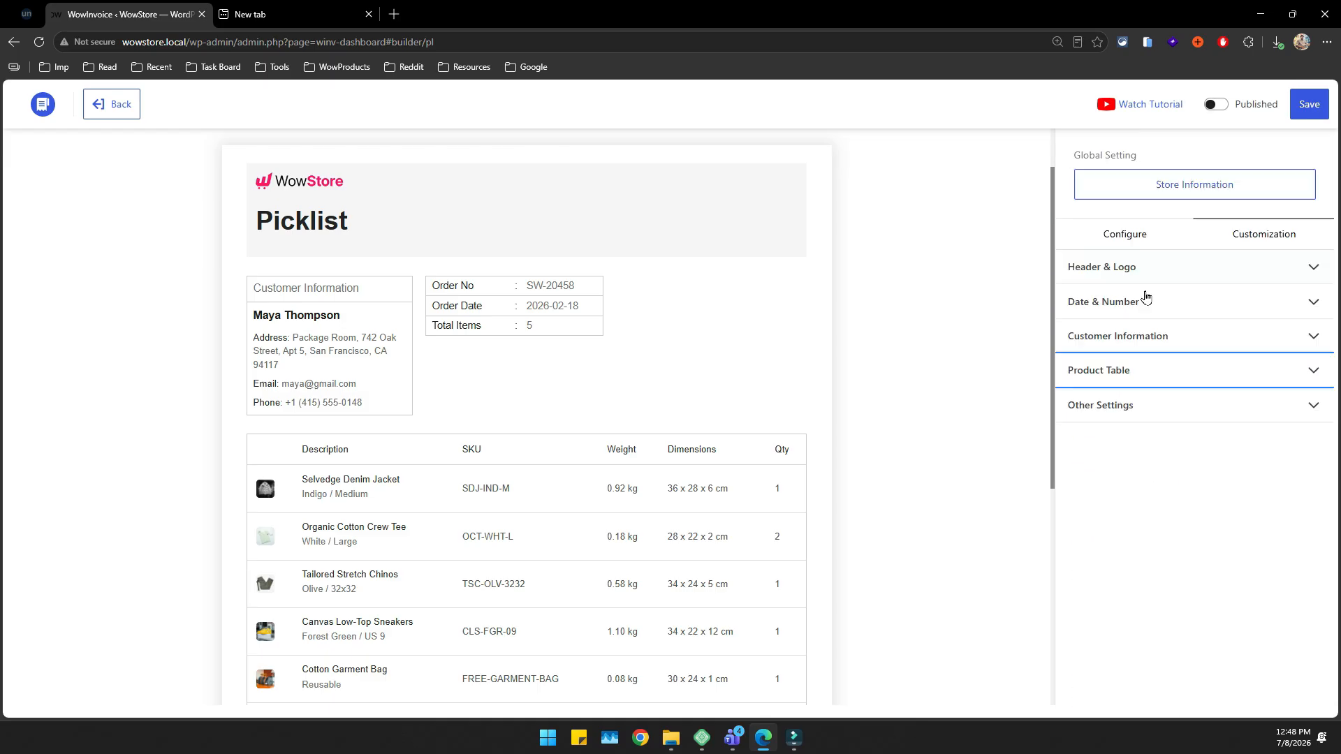
Turn on the picklist's bar code in its other settings and check the order note in the document preview.
click(1128, 407)
click(1108, 444)
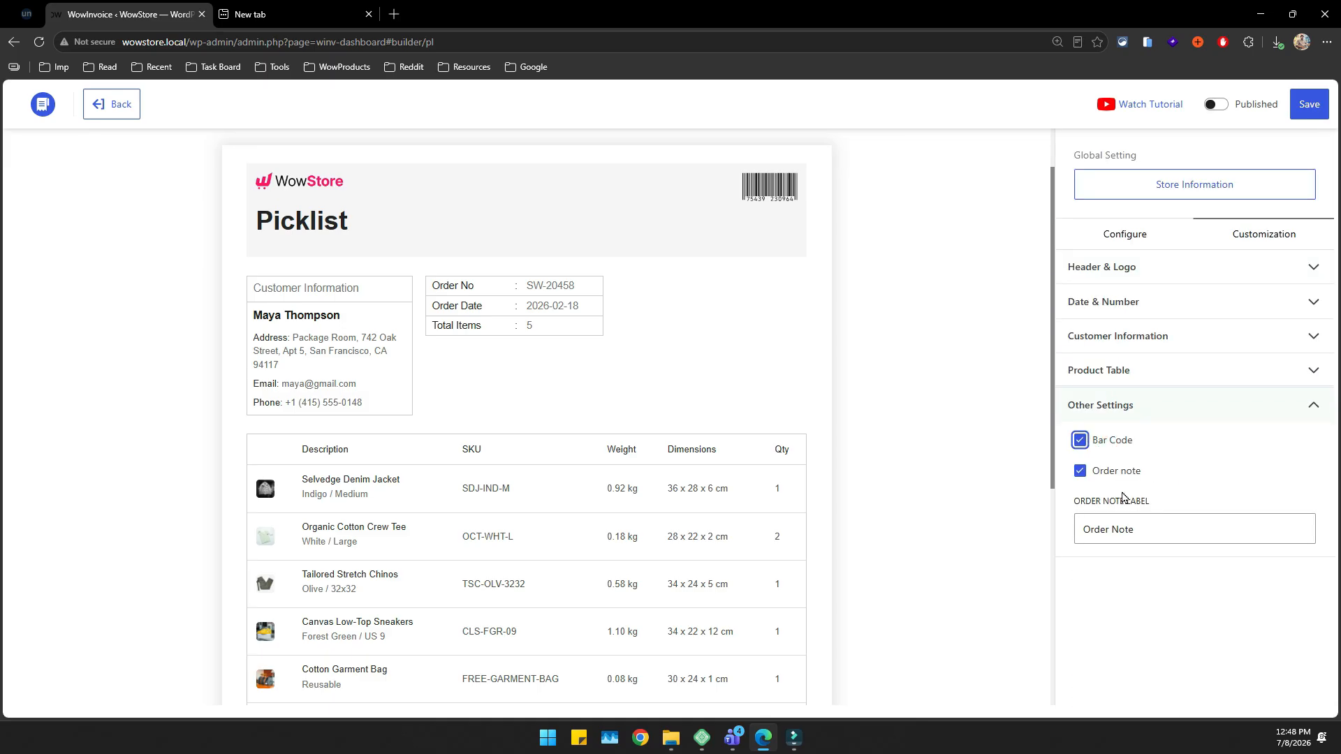
scroll(512, 413, down, 5)
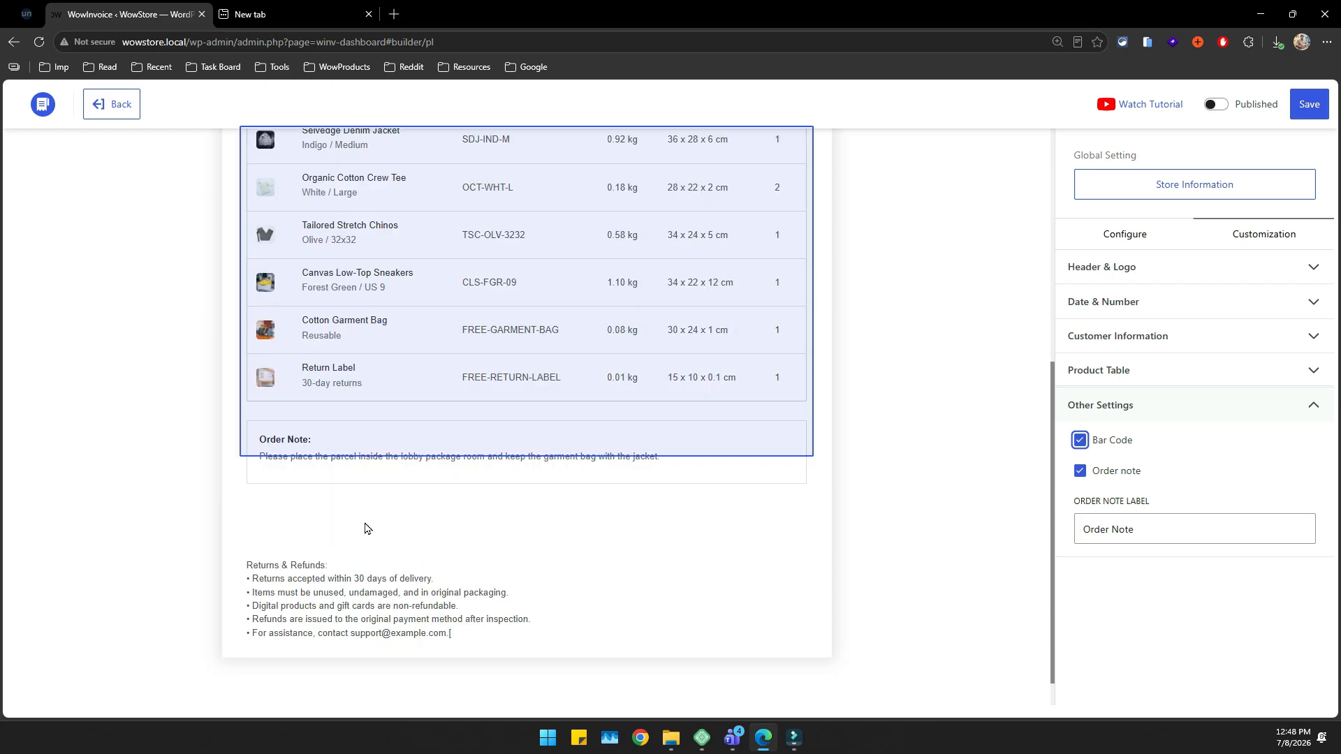
click(325, 463)
scroll(992, 514, up, 5)
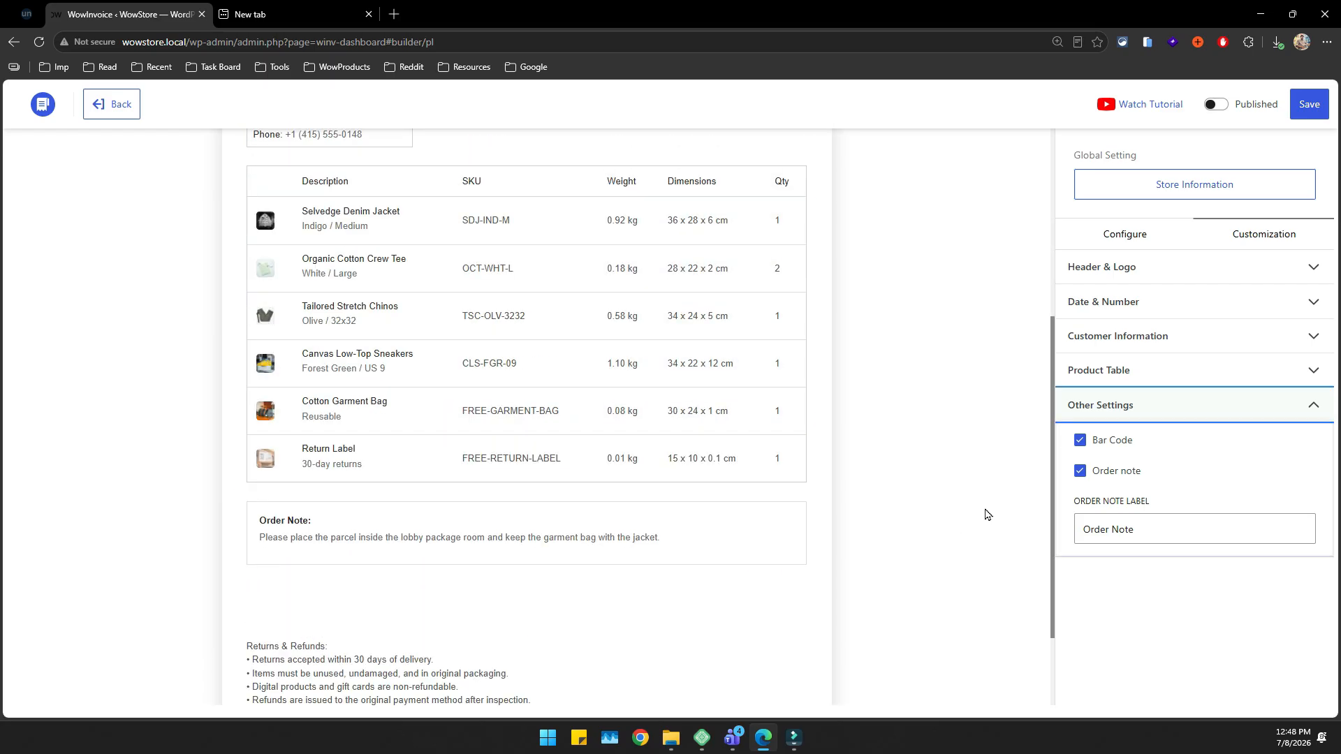
scroll(784, 479, up, 1)
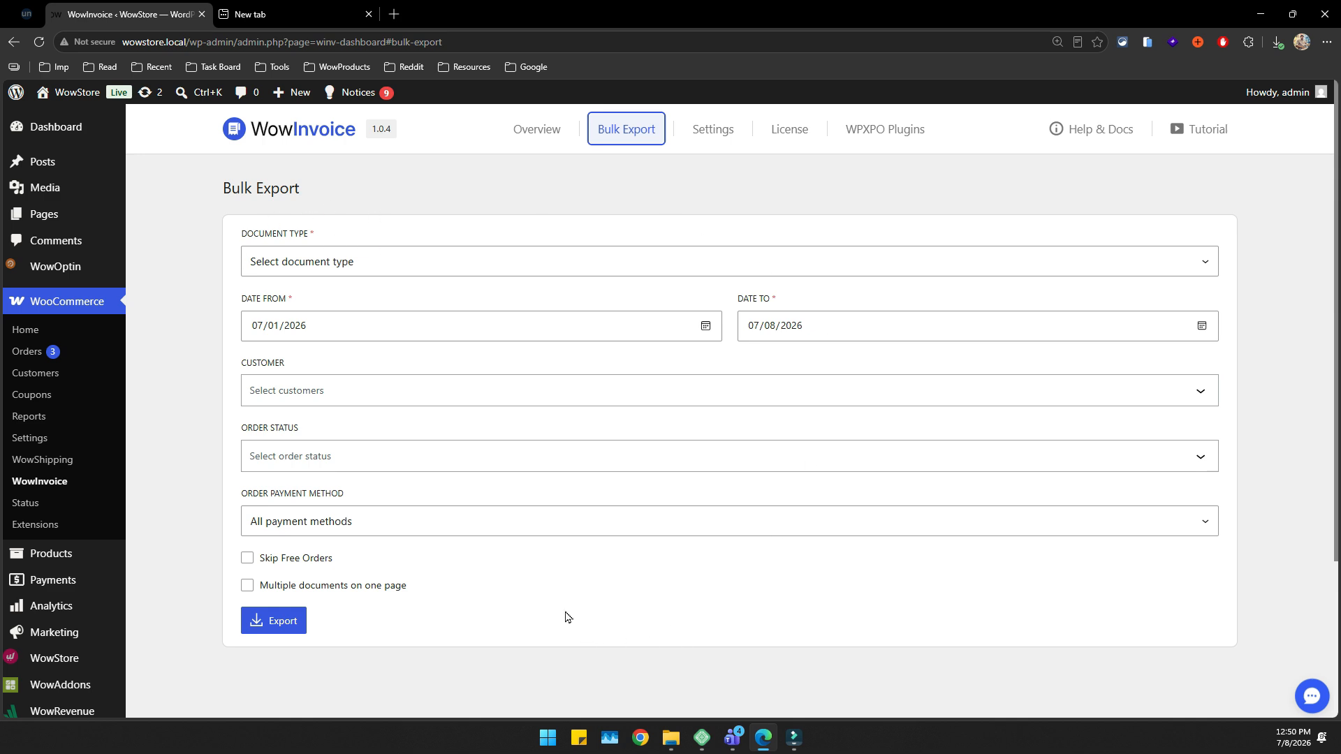
Set the bulk export's document type to Invoice and limit it to the customers Banta Shop and Bob Coffee Shop.
click(404, 261)
click(391, 308)
click(707, 326)
click(563, 392)
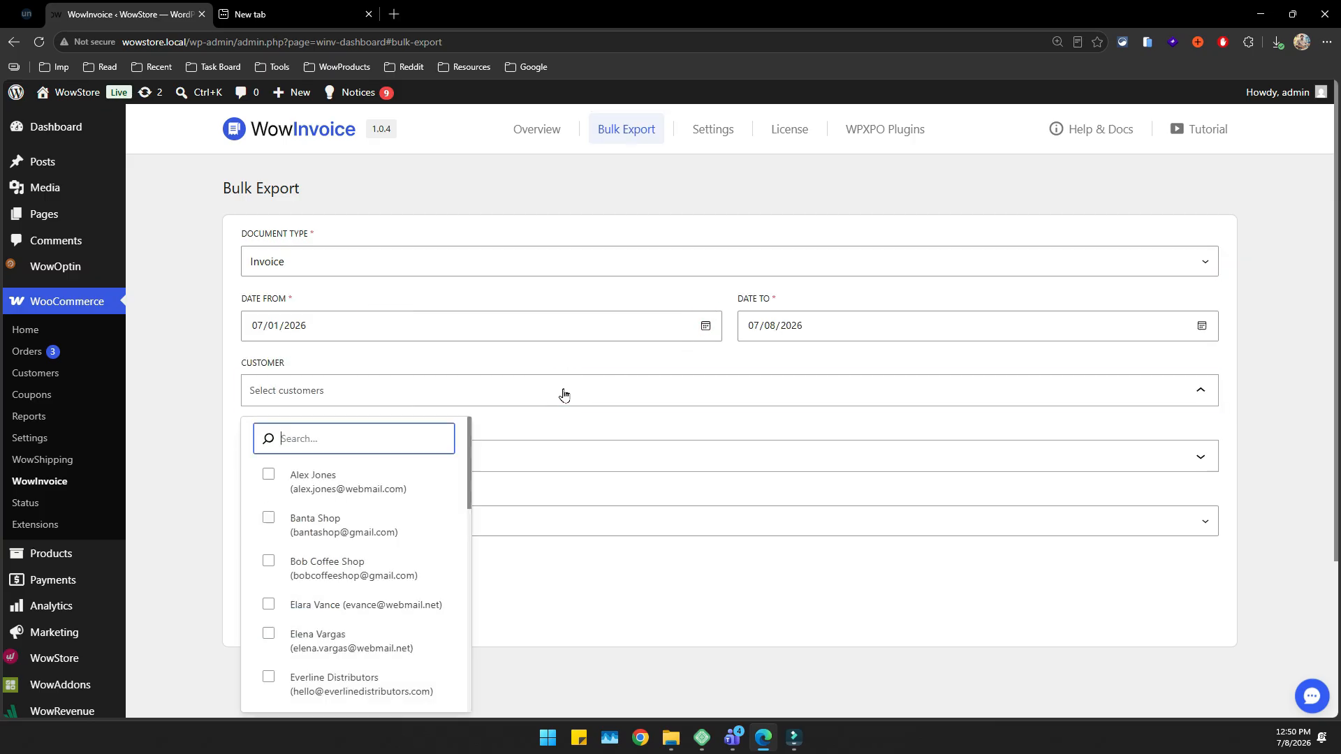
click(362, 565)
click(343, 525)
Filter the bulk export to Completed and On hold orders, keeping all payment methods.
click(460, 461)
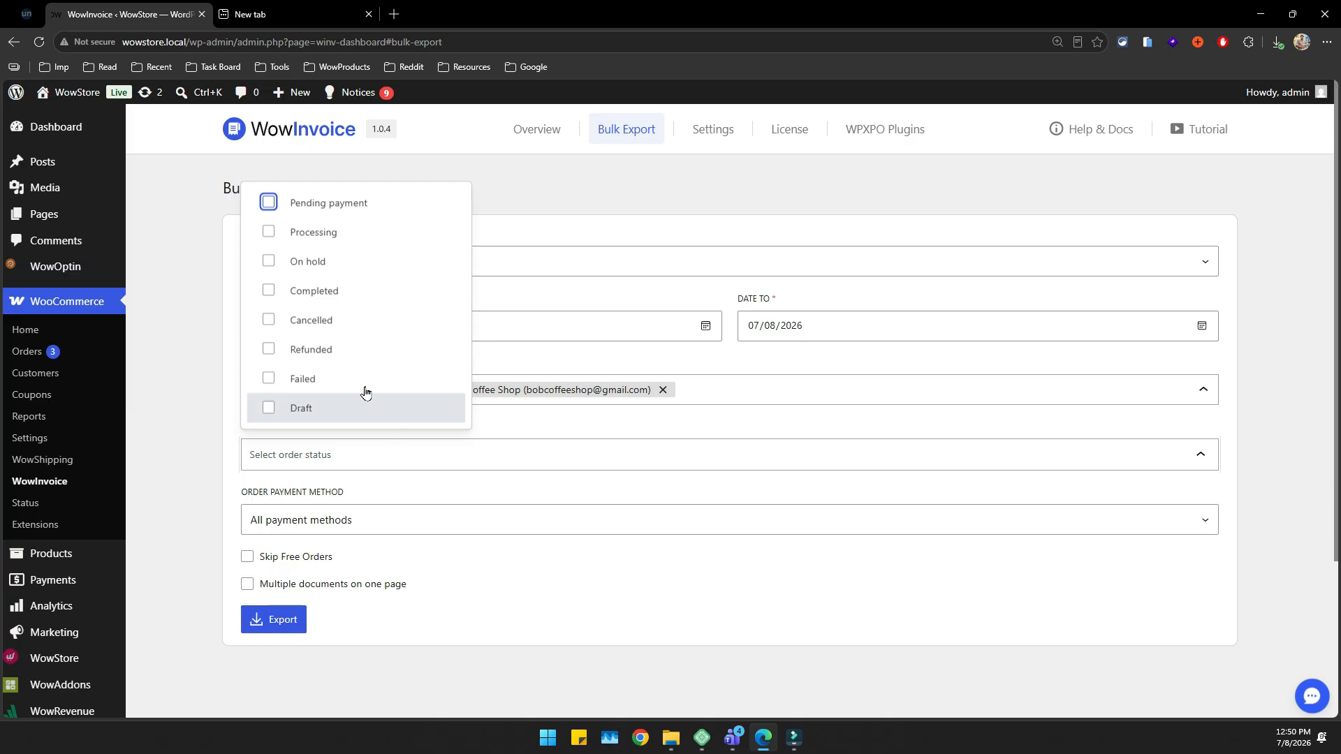
click(324, 298)
click(307, 261)
click(412, 517)
click(395, 547)
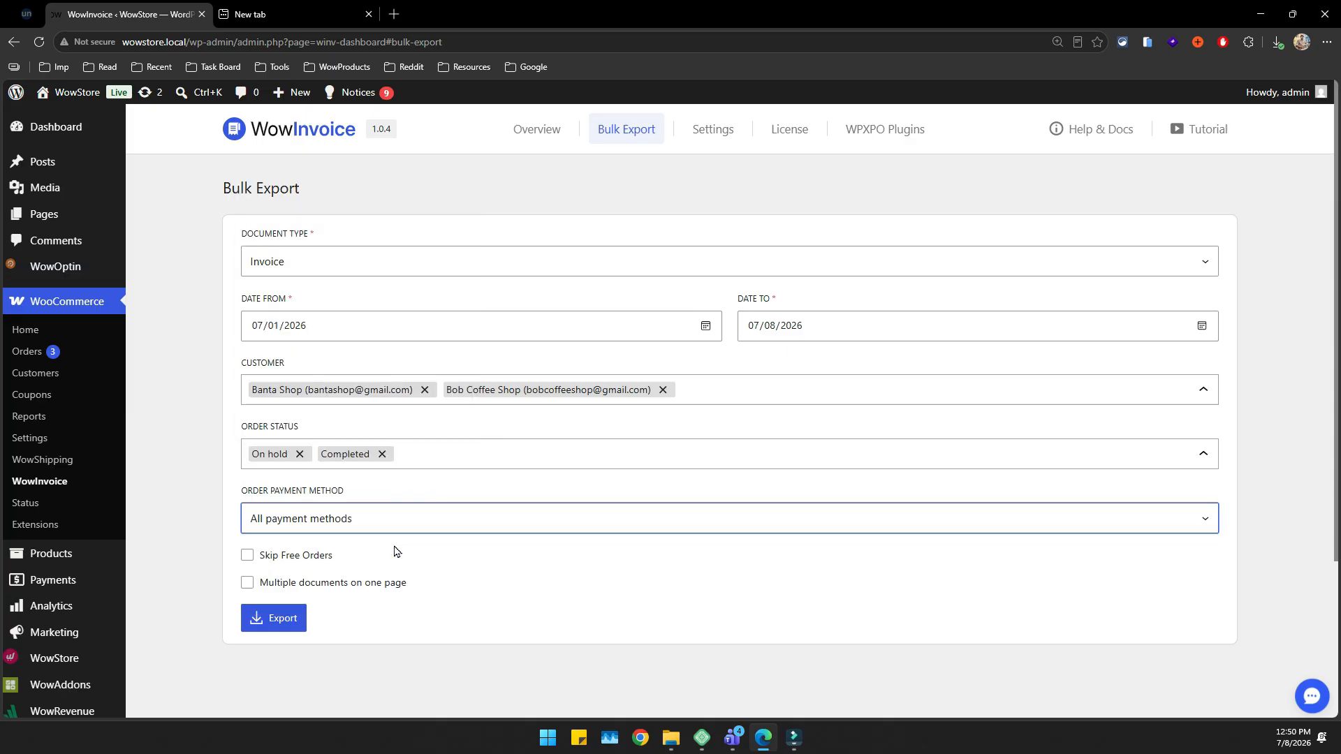
Make the bulk export skip free orders and place multiple documents on one page, with 2 documents per row.
scroll(351, 525, down, 1)
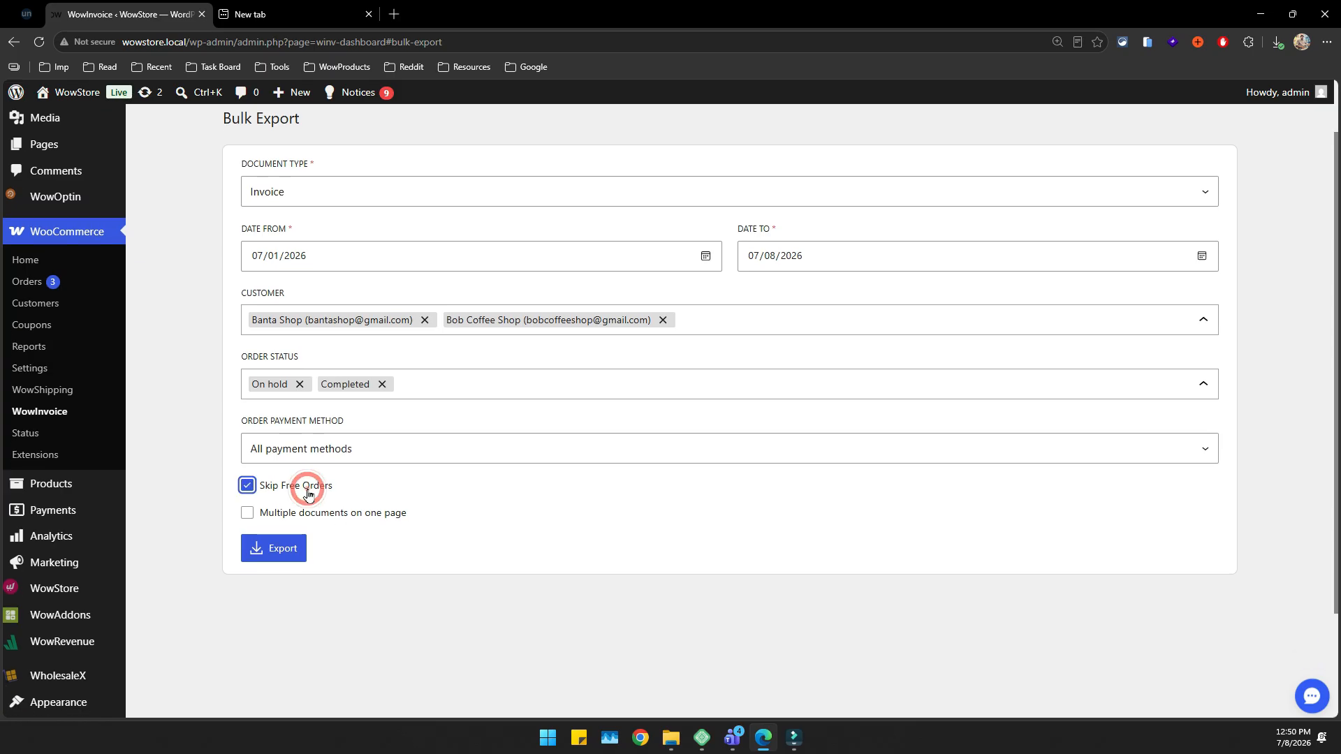
click(321, 516)
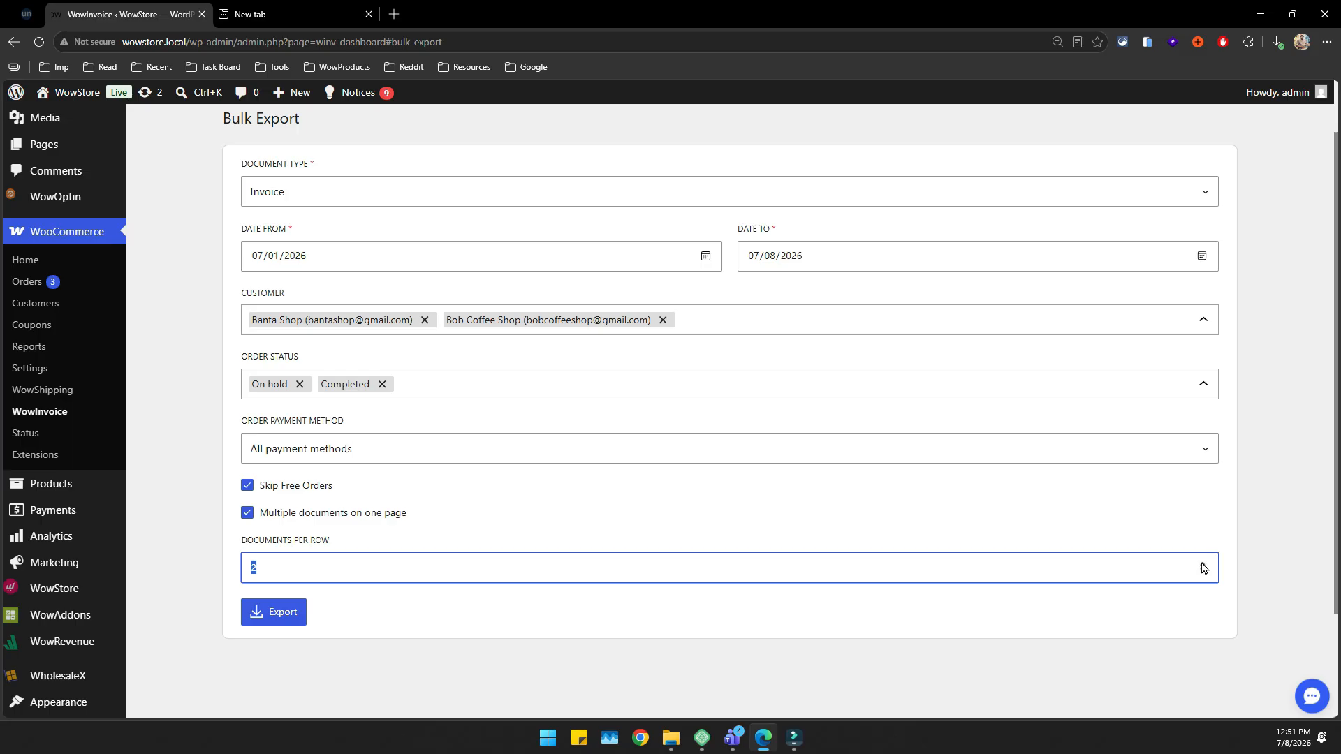
click(967, 509)
scroll(928, 526, up, 1)
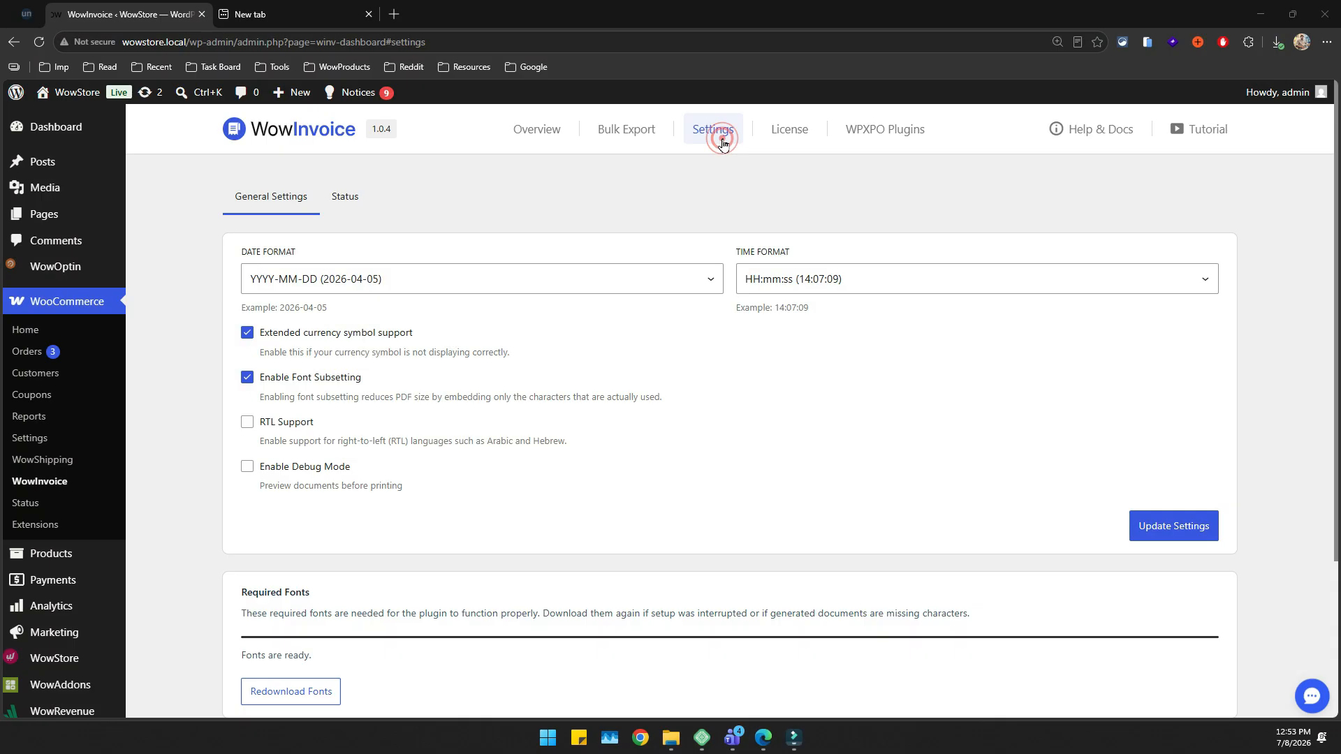
Open the plugin's general settings and review the date and time formats, currency symbol, font subsetting and RTL support options.
click(721, 139)
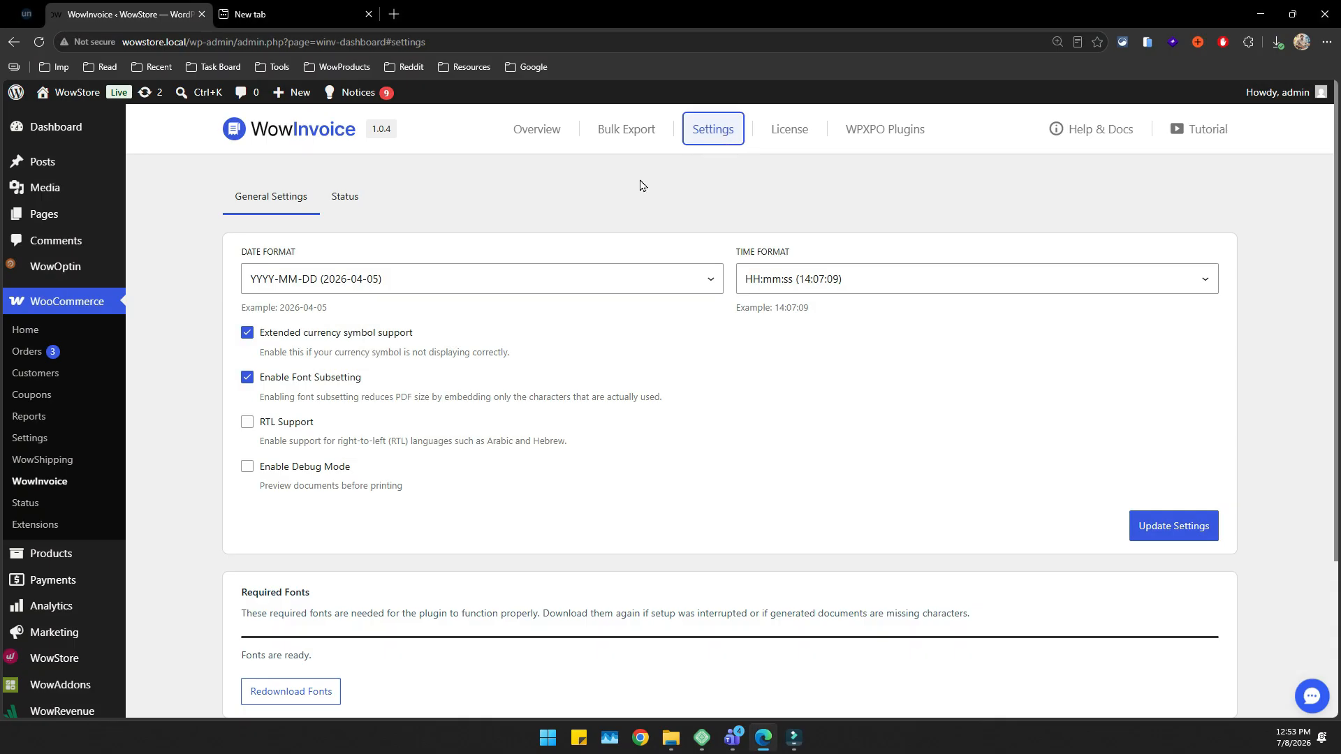
scroll(377, 296, down, 2)
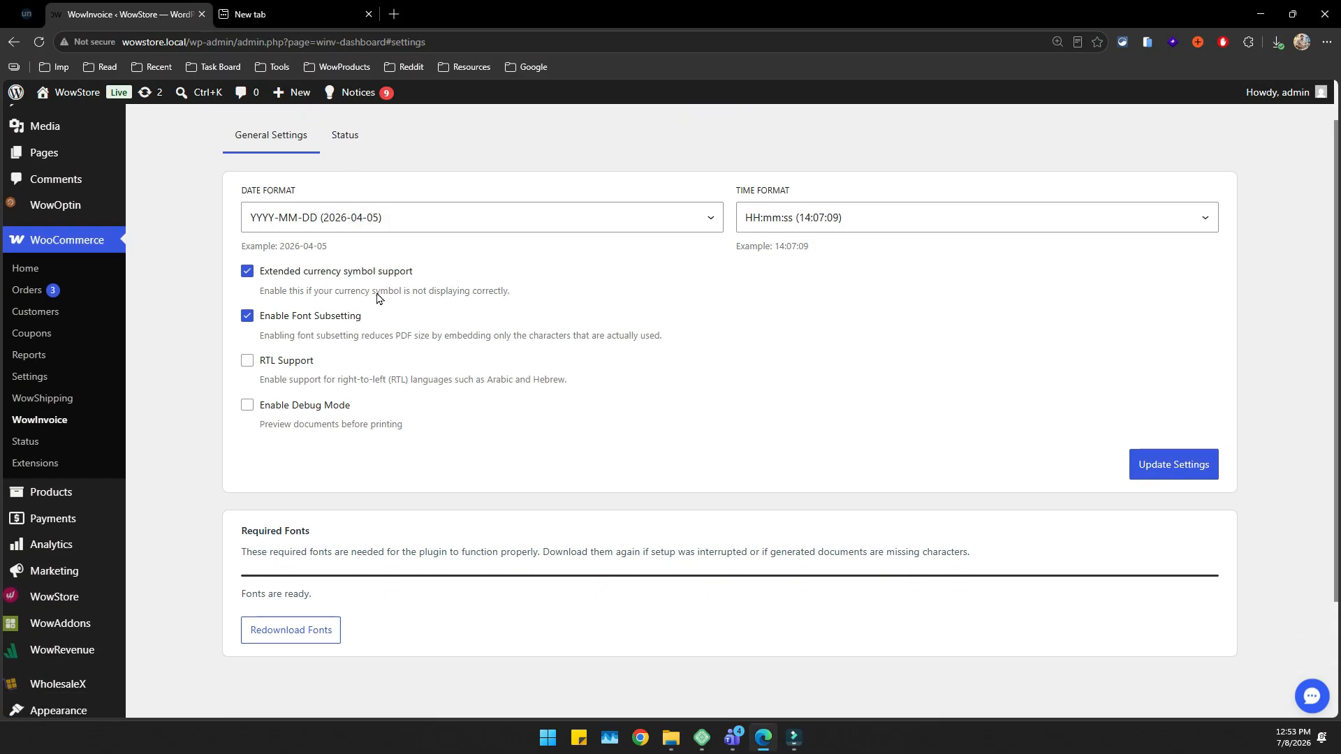
scroll(404, 281, up, 2)
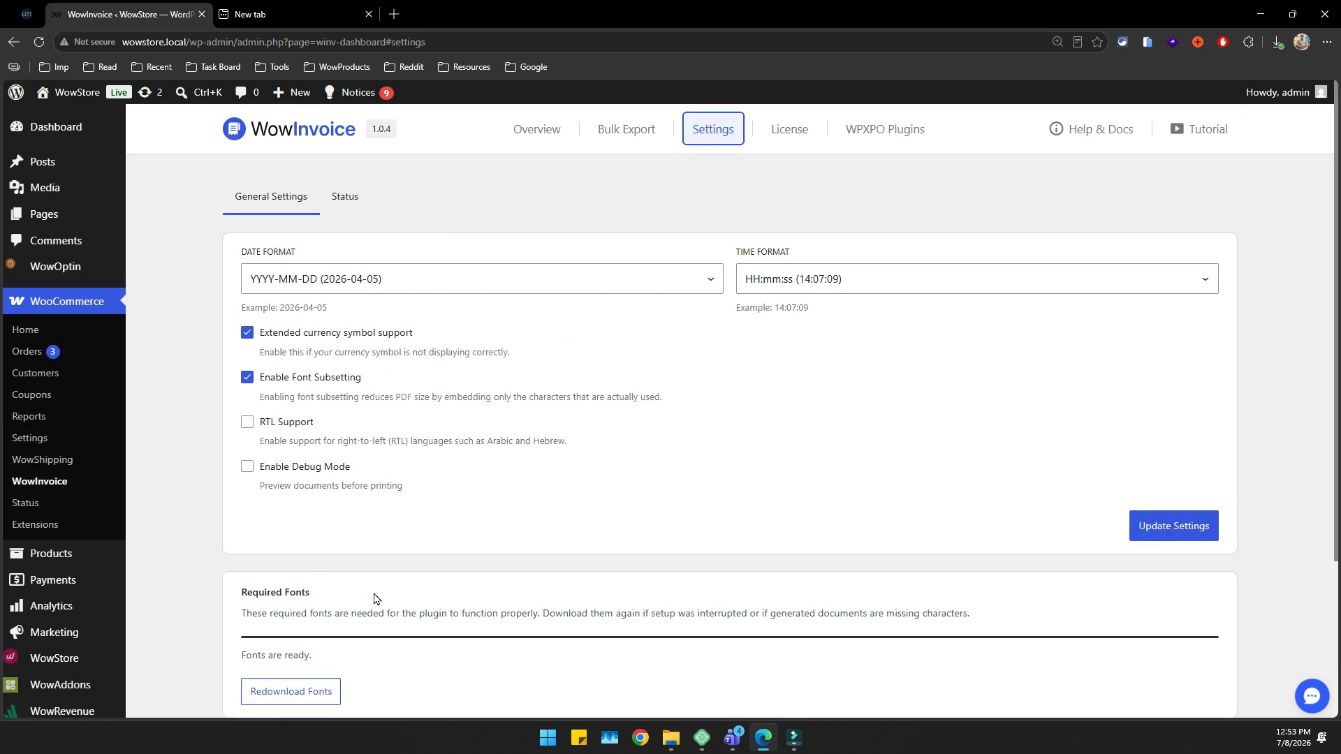
click(514, 279)
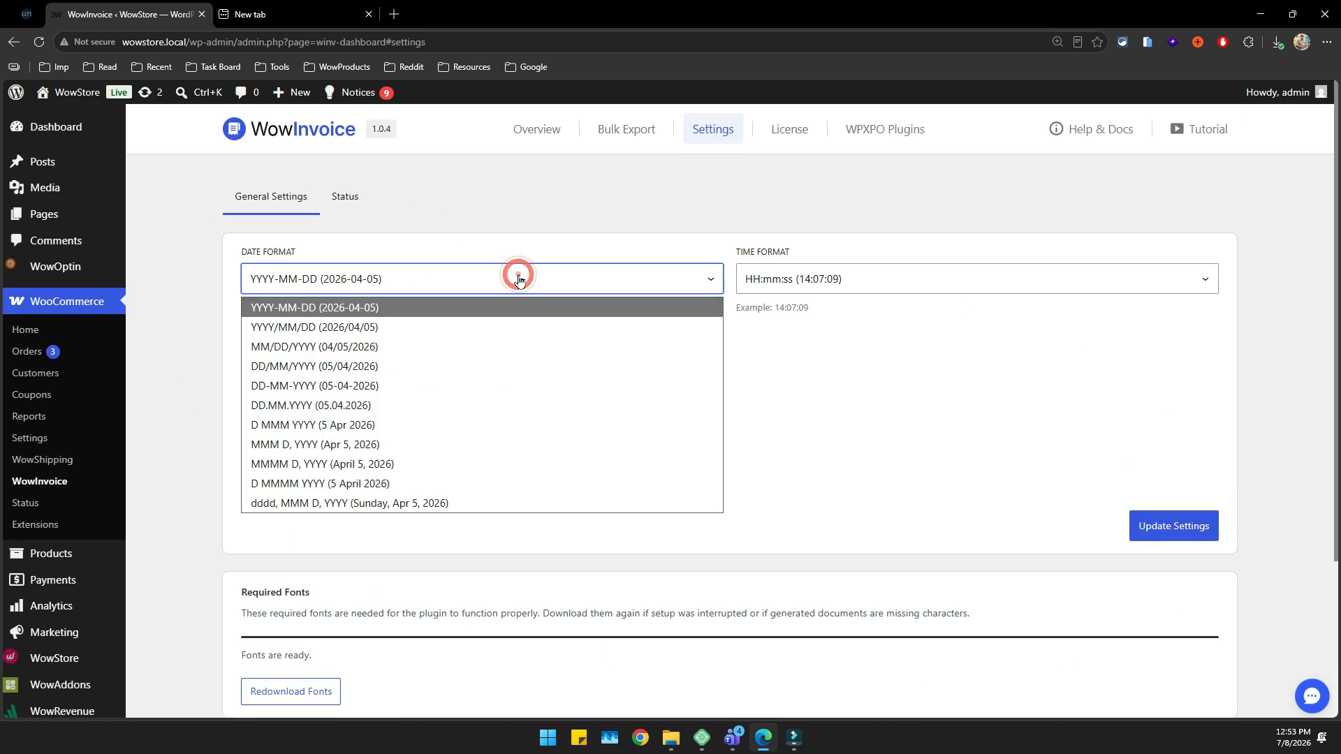
click(810, 279)
click(249, 338)
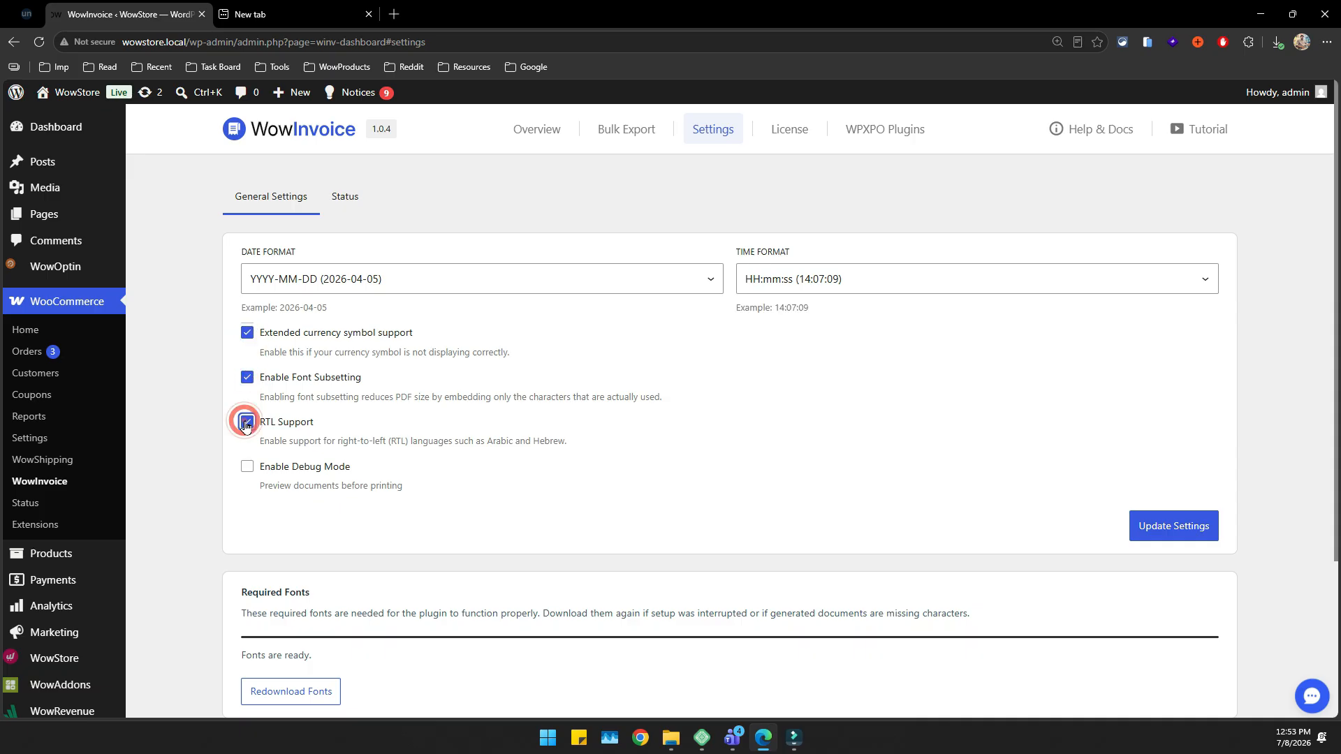
scroll(324, 678, down, 2)
scroll(508, 461, up, 2)
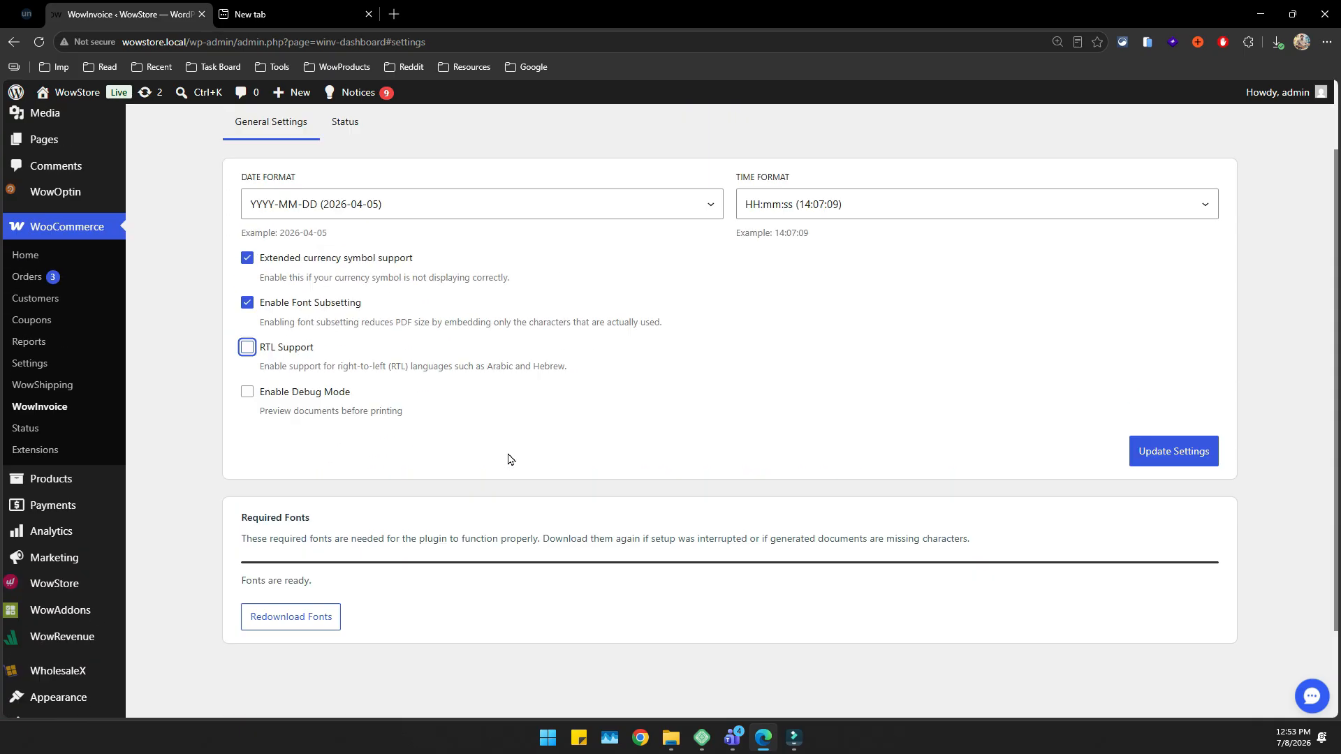
Review the plugin, WordPress and server diagnostics in the status section and copy the report.
click(360, 209)
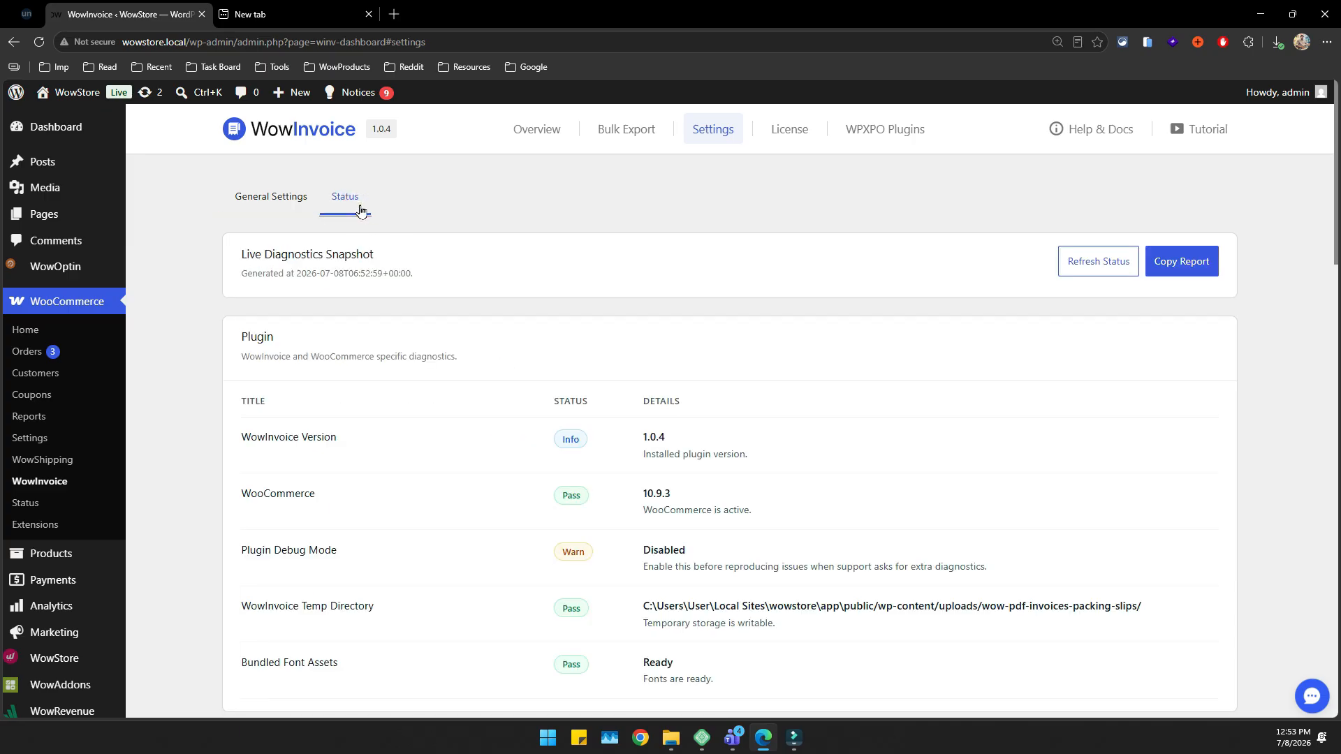
scroll(1005, 437, down, 7)
scroll(1084, 477, down, 8)
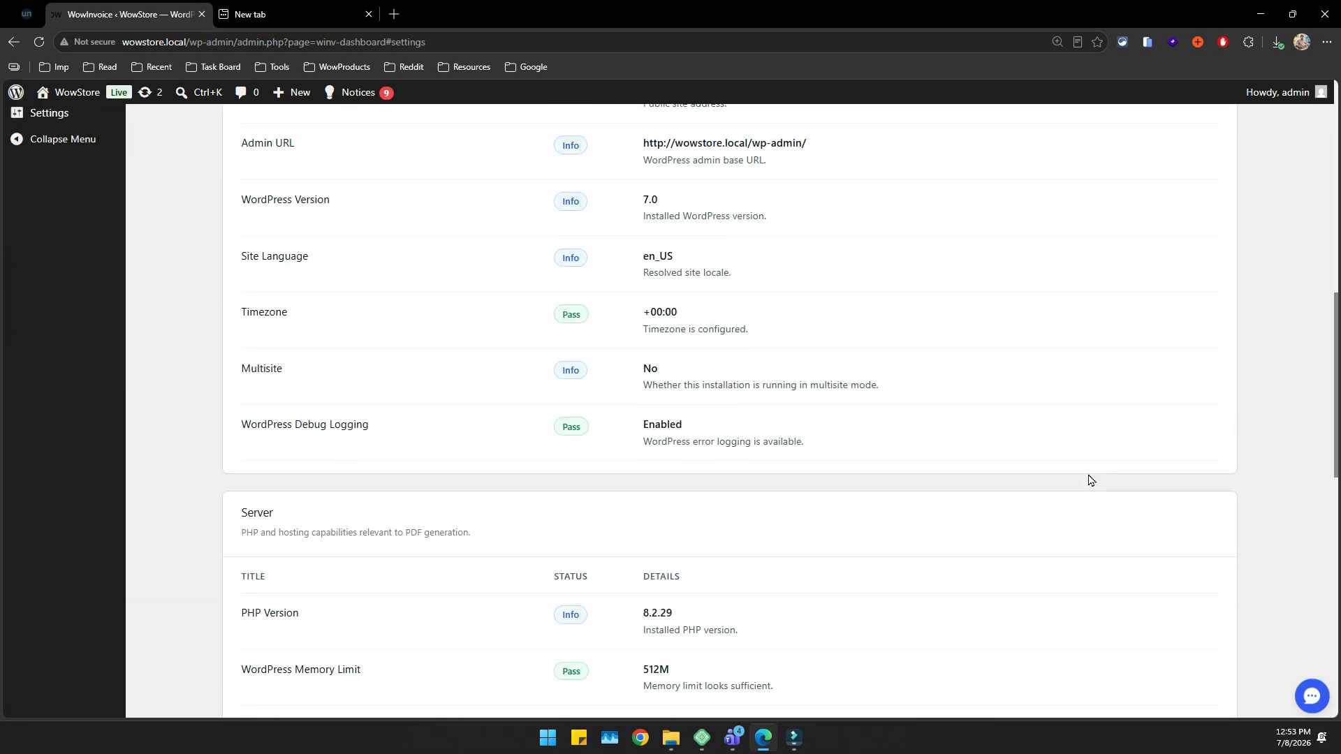
scroll(1124, 461, up, 14)
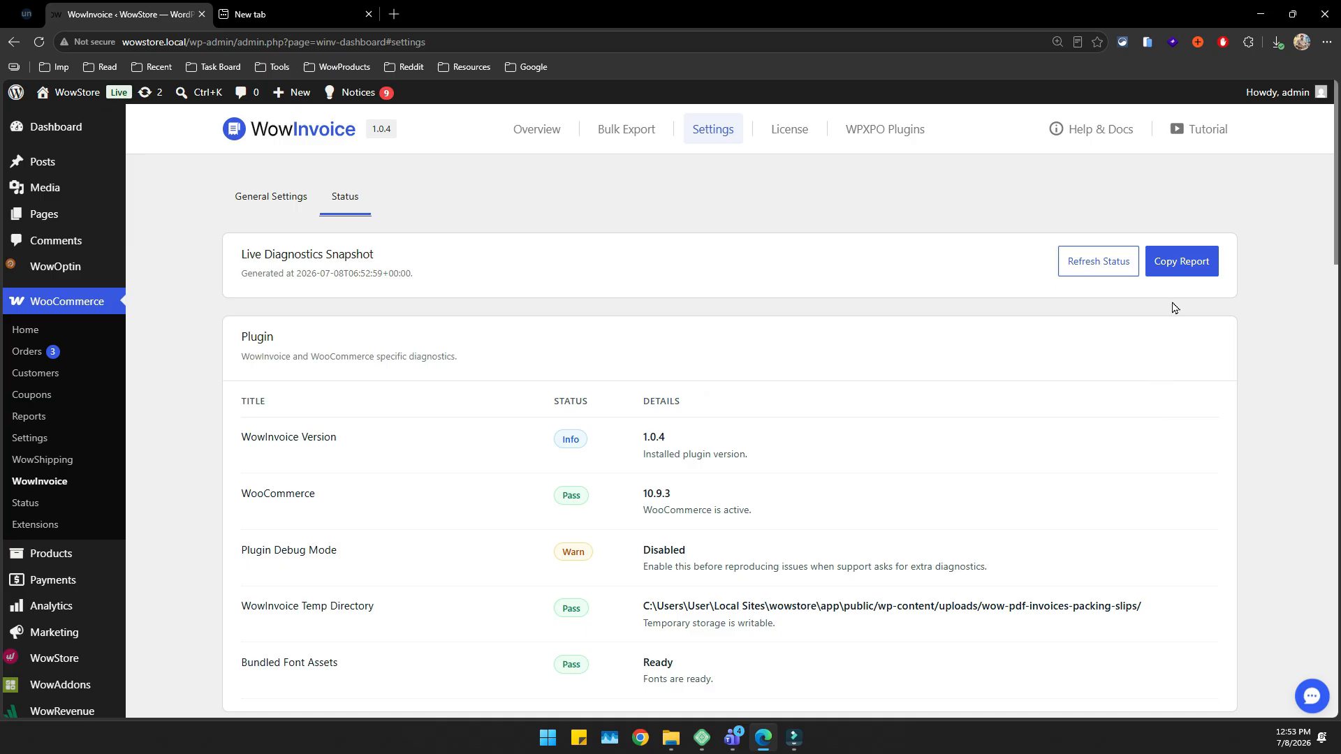
click(1173, 272)
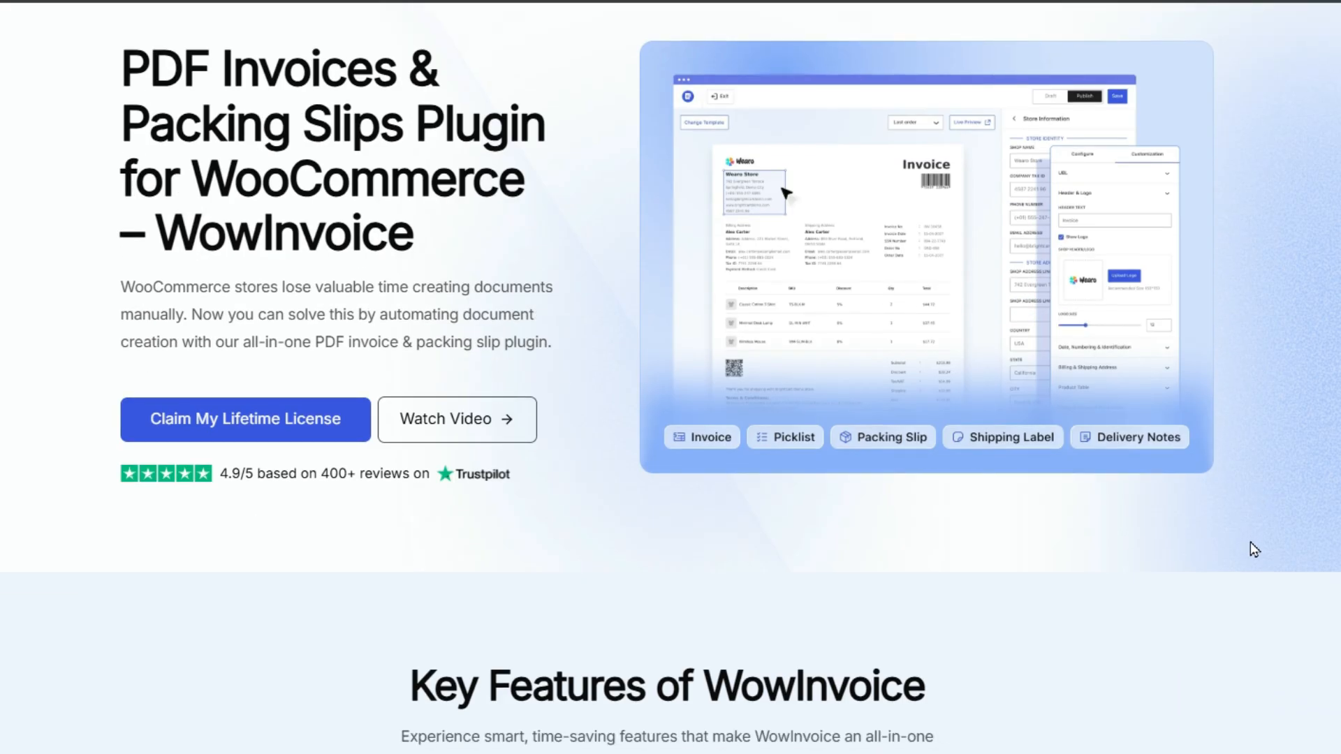
Switch to the WowInvoice product page and read through its key features down to the use cases.
scroll(1250, 543, down, 2)
scroll(1248, 556, down, 10)
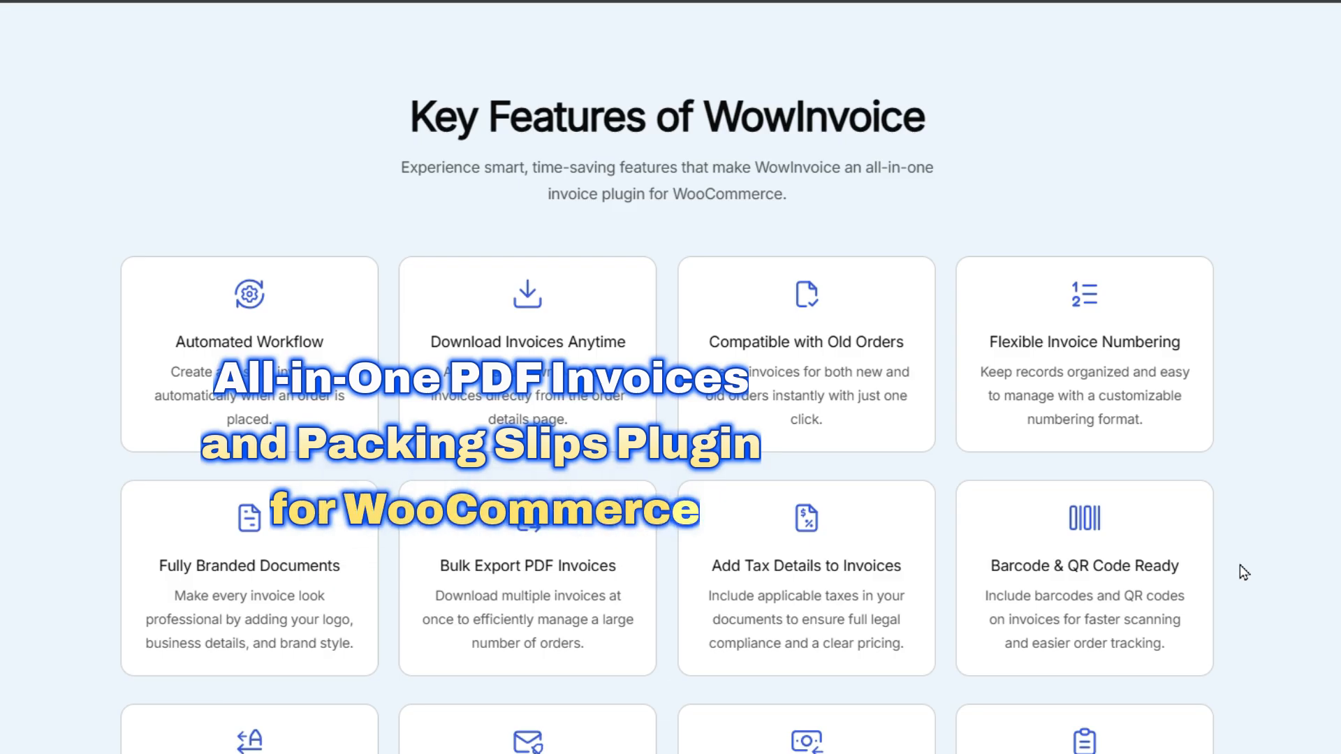
scroll(1244, 574, down, 4)
scroll(1241, 586, down, 8)
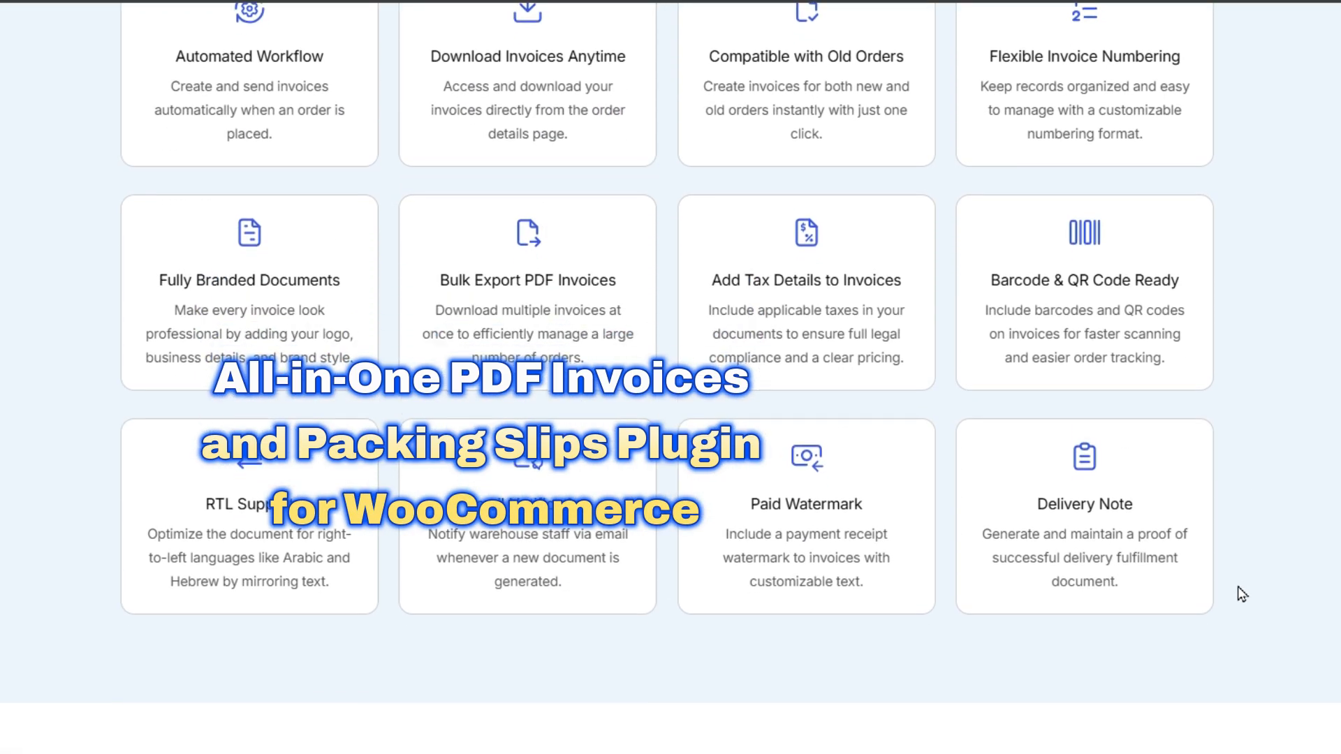
scroll(1242, 594, down, 2)
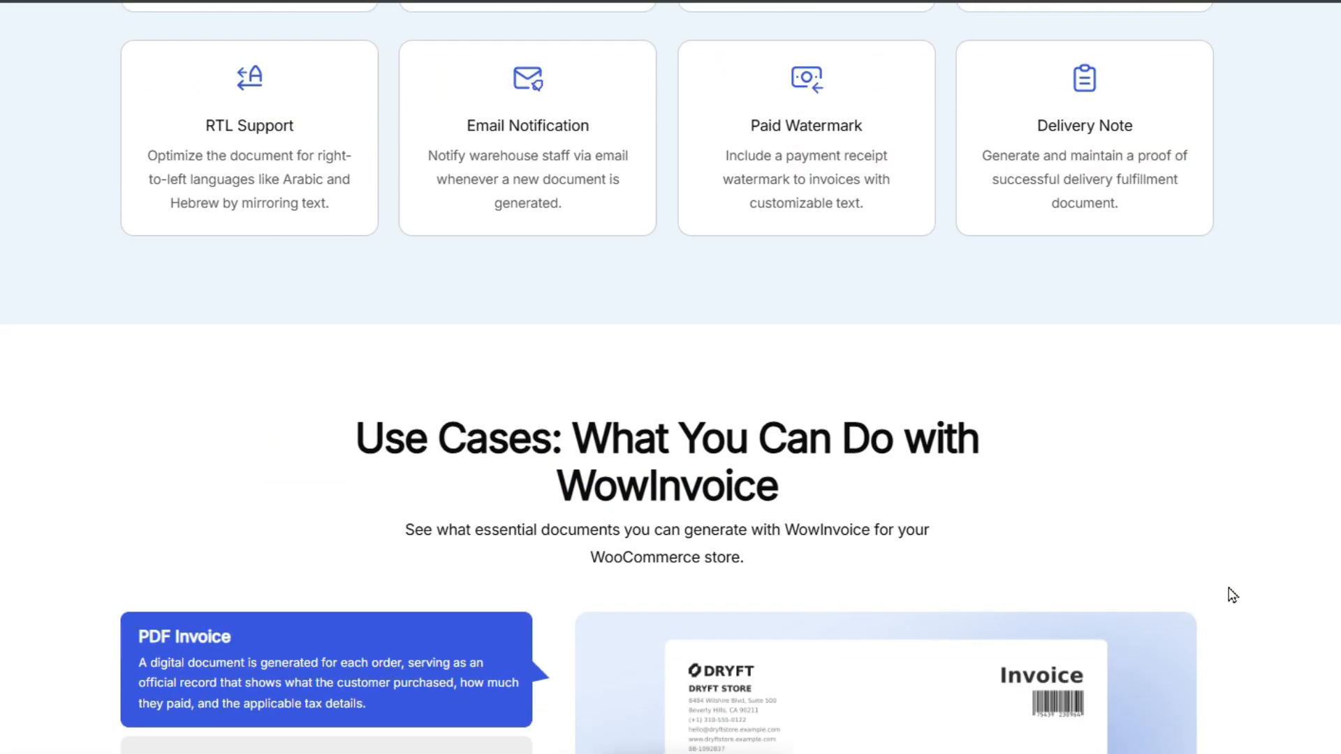
scroll(1230, 597, down, 8)
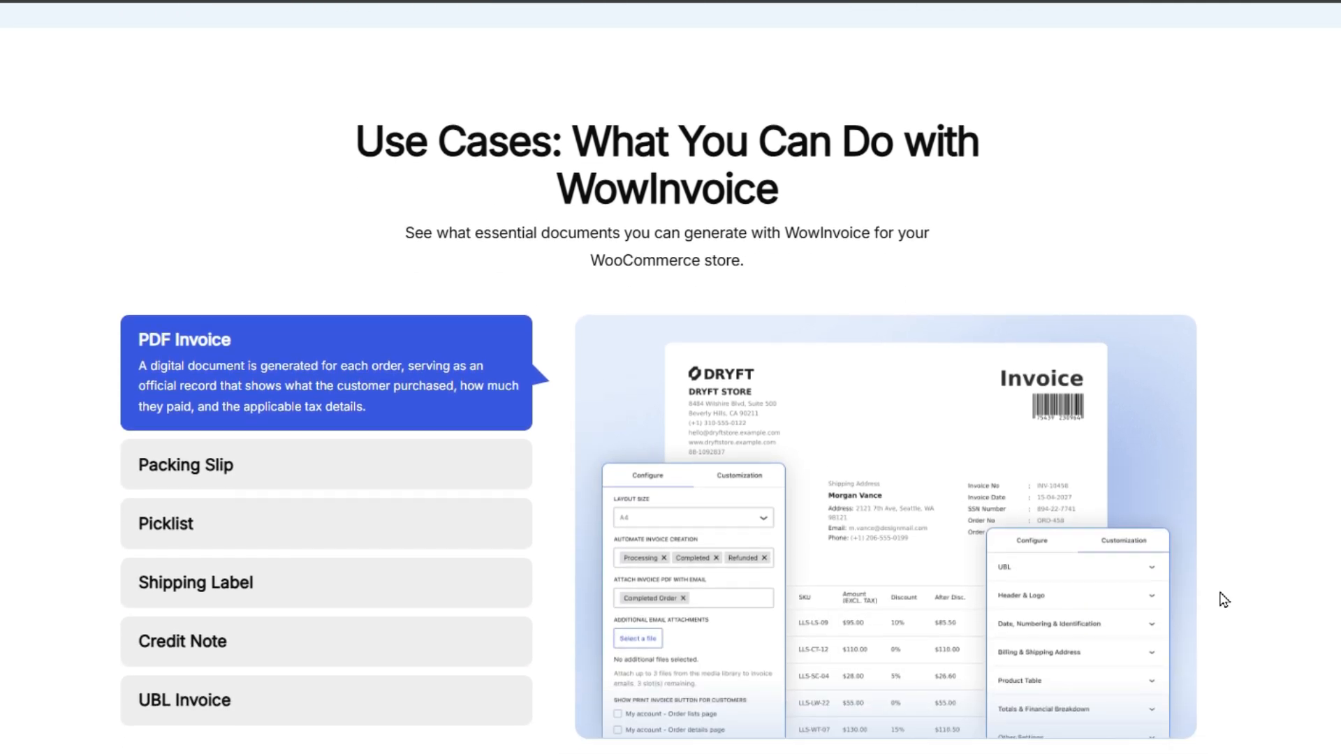
View the use cases for packing slip, picklist, shipping label, credit note and UBL invoice, continuing to the order fulfillment section.
click(385, 402)
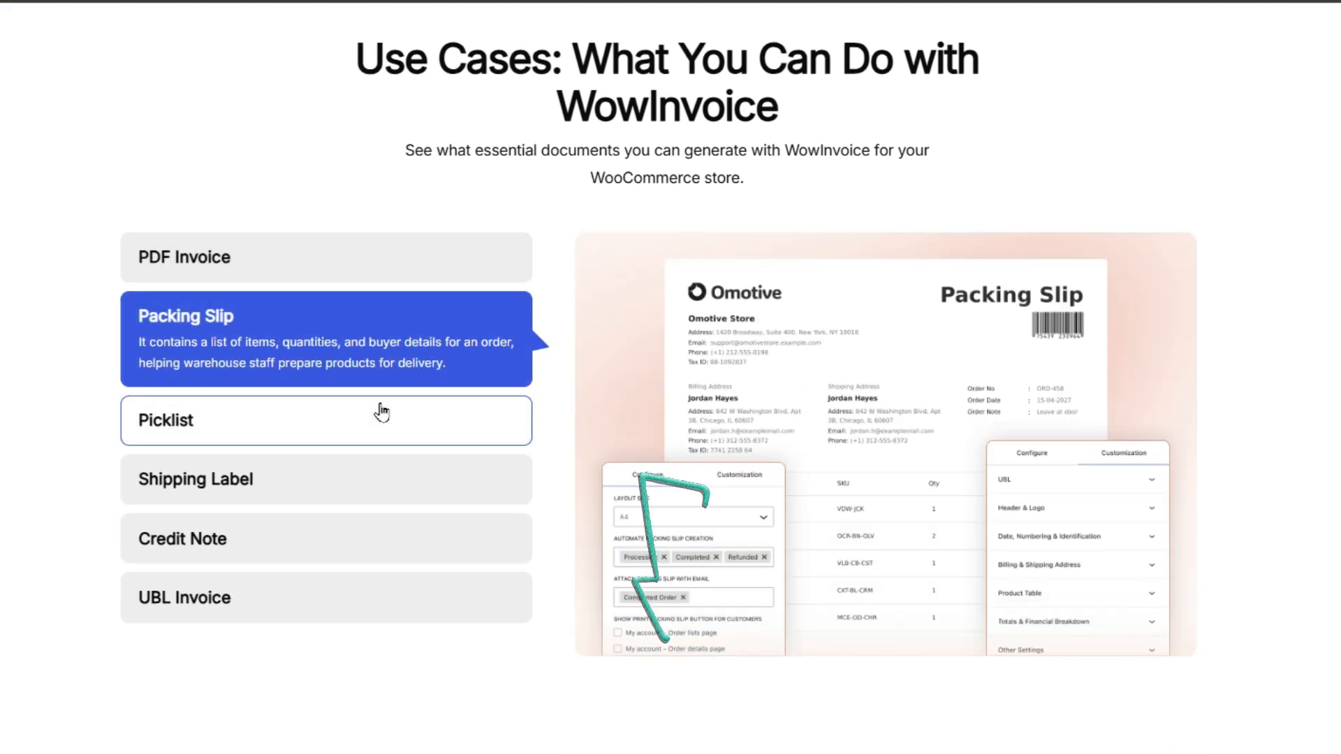
click(367, 436)
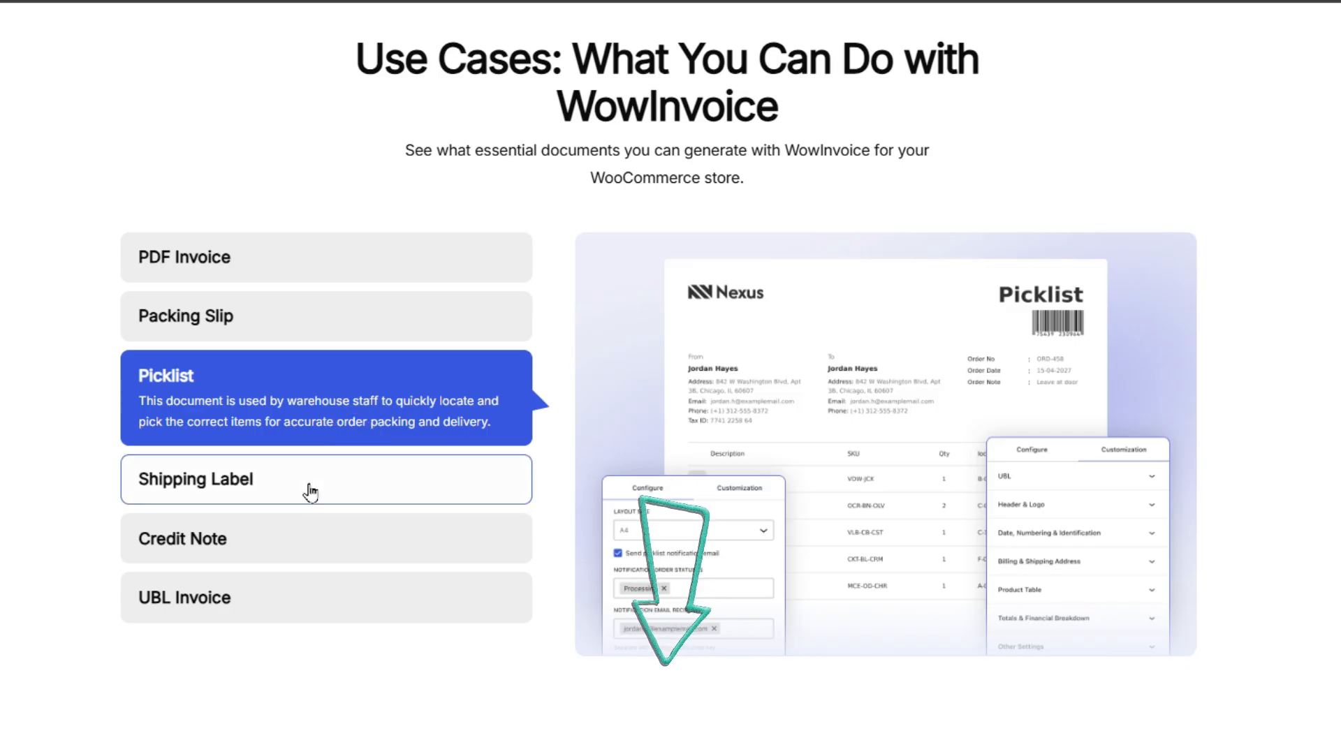
click(306, 489)
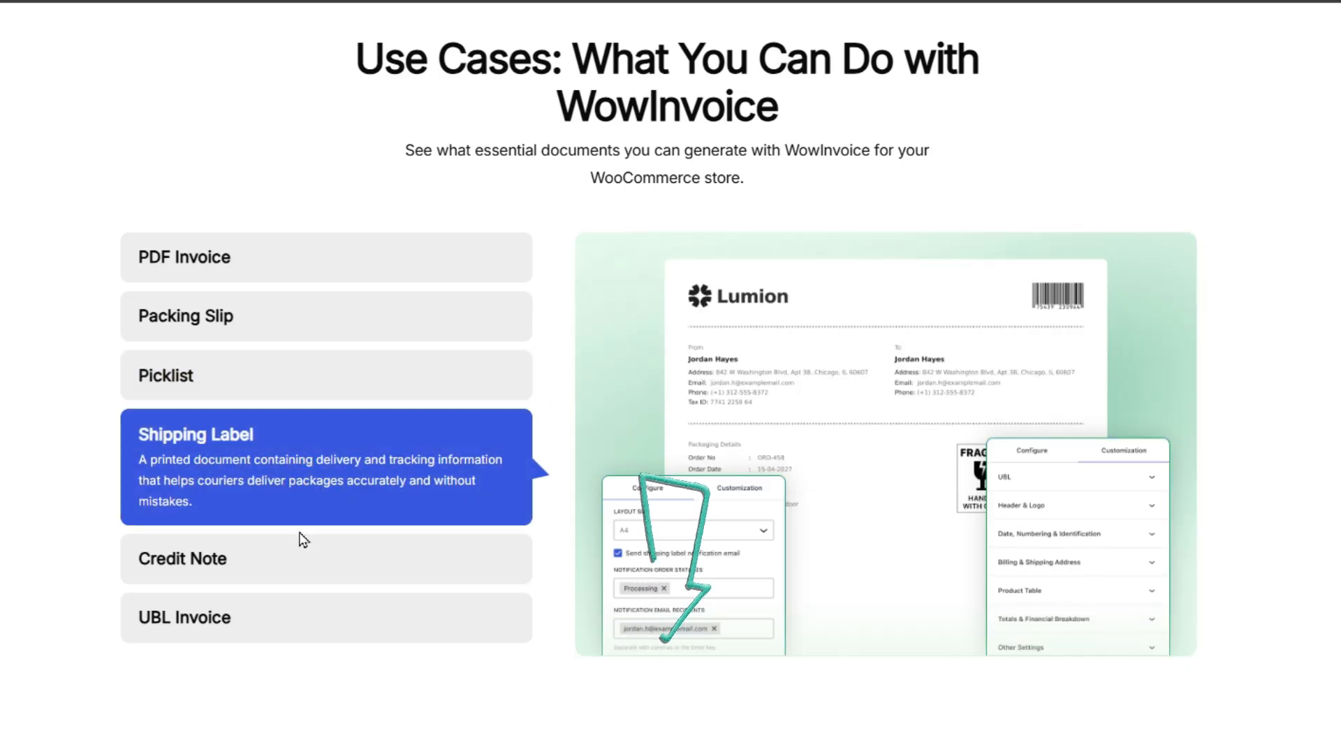
click(296, 555)
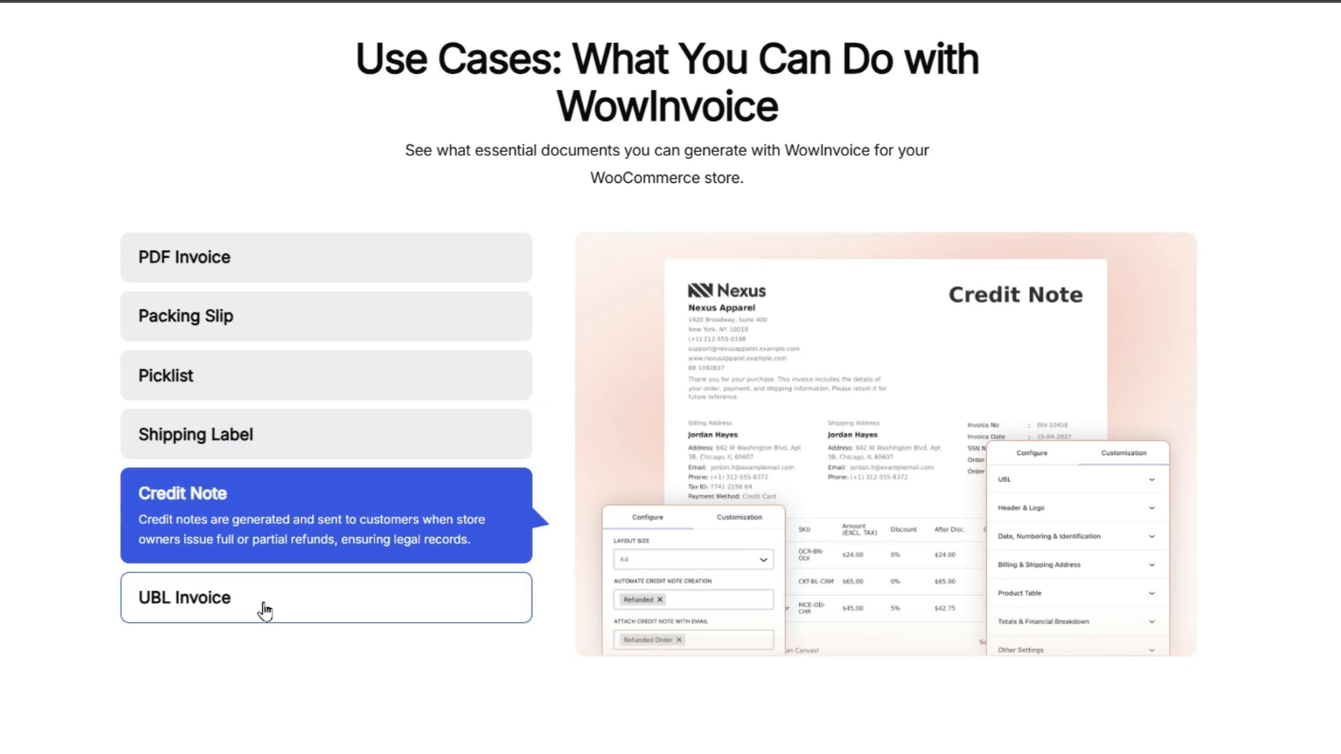
click(263, 605)
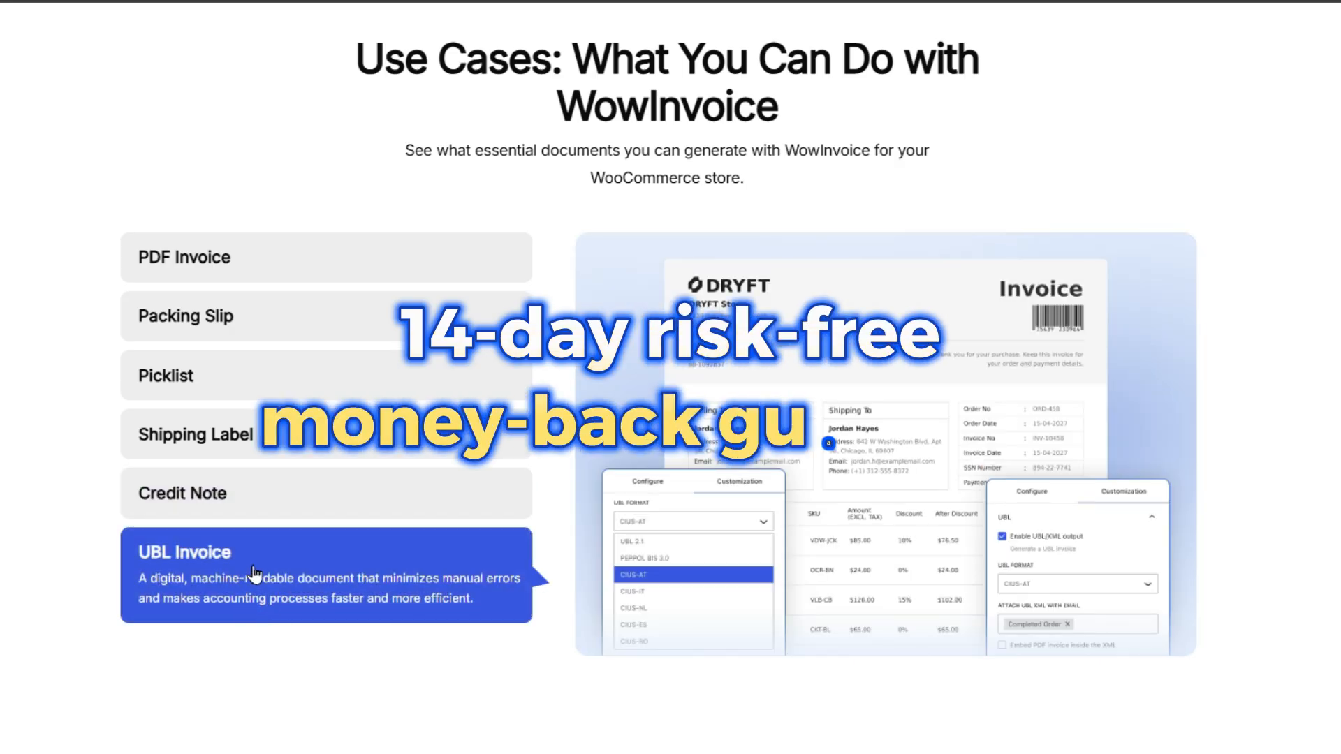
scroll(315, 598, down, 3)
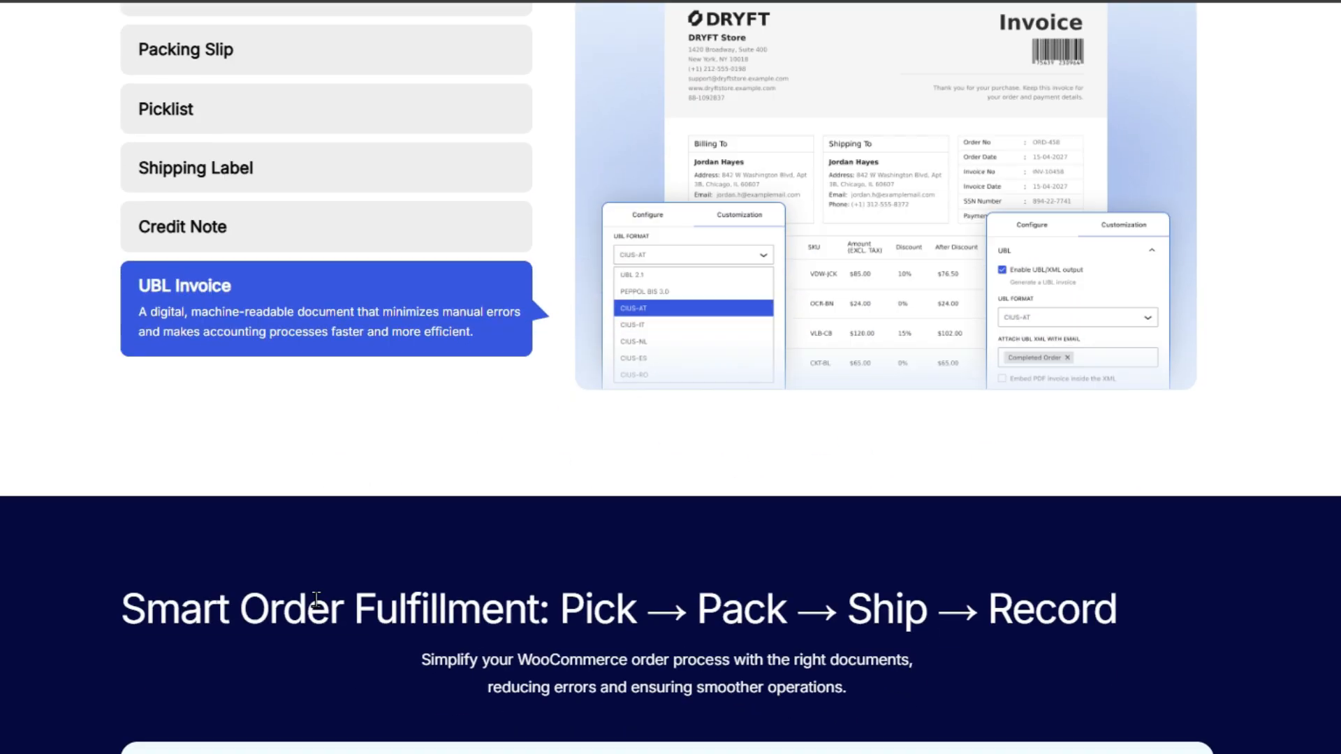
scroll(315, 600, down, 4)
scroll(313, 606, down, 1)
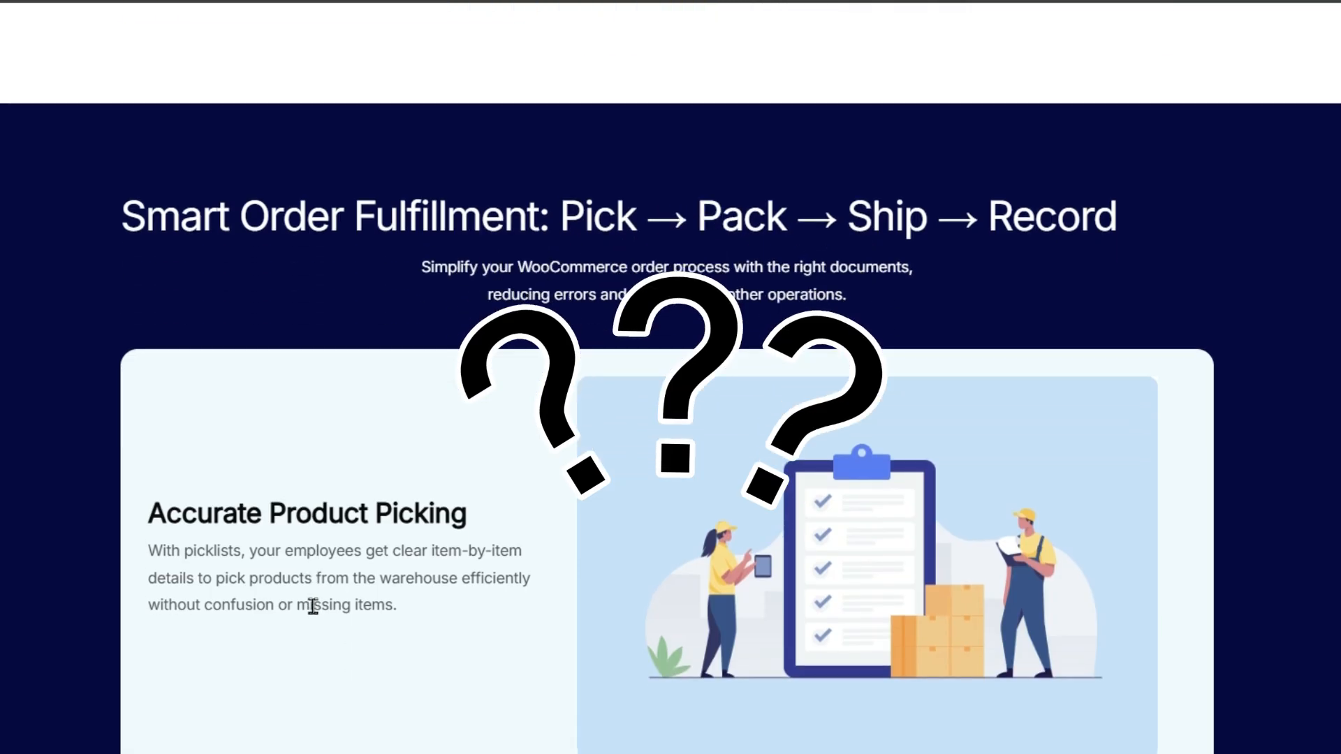
Read through the order fulfillment stages from product picking to financial records, continuing to the PDF invoice control features.
scroll(313, 605, down, 5)
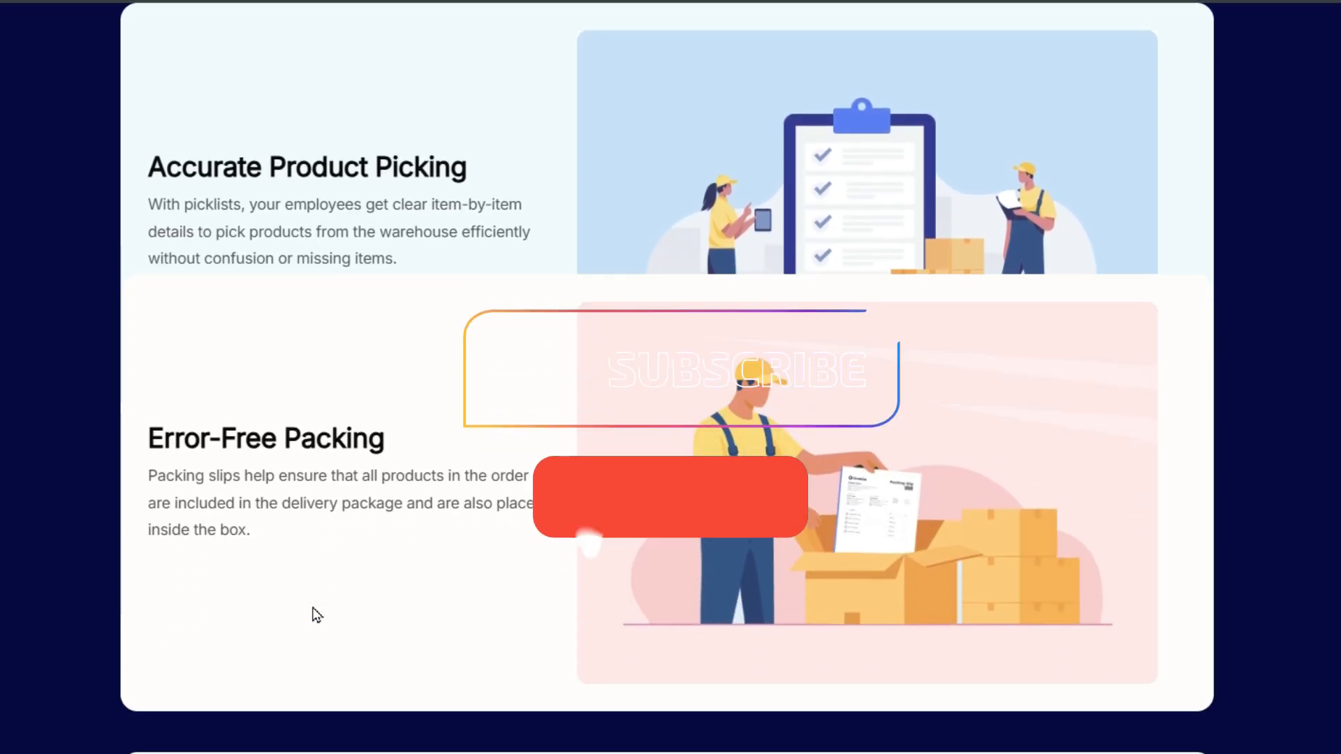
scroll(314, 613, down, 4)
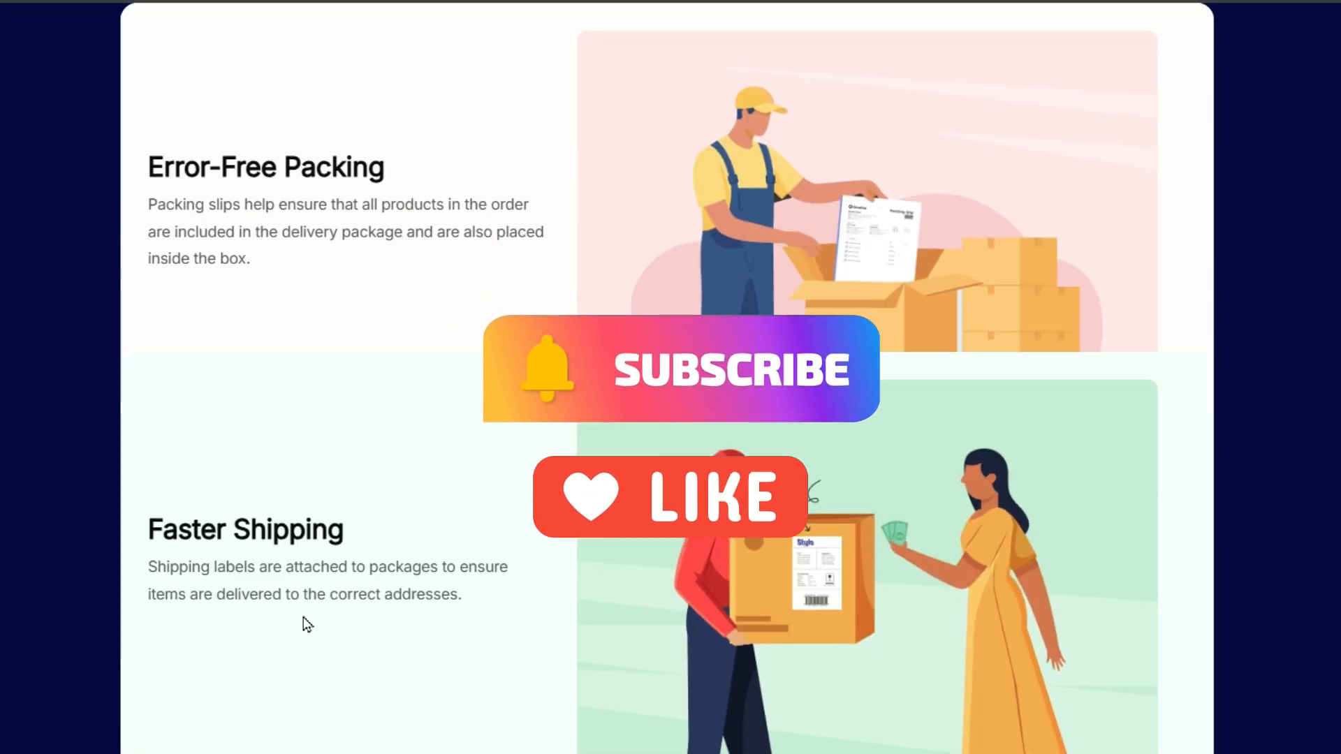
scroll(307, 625, down, 4)
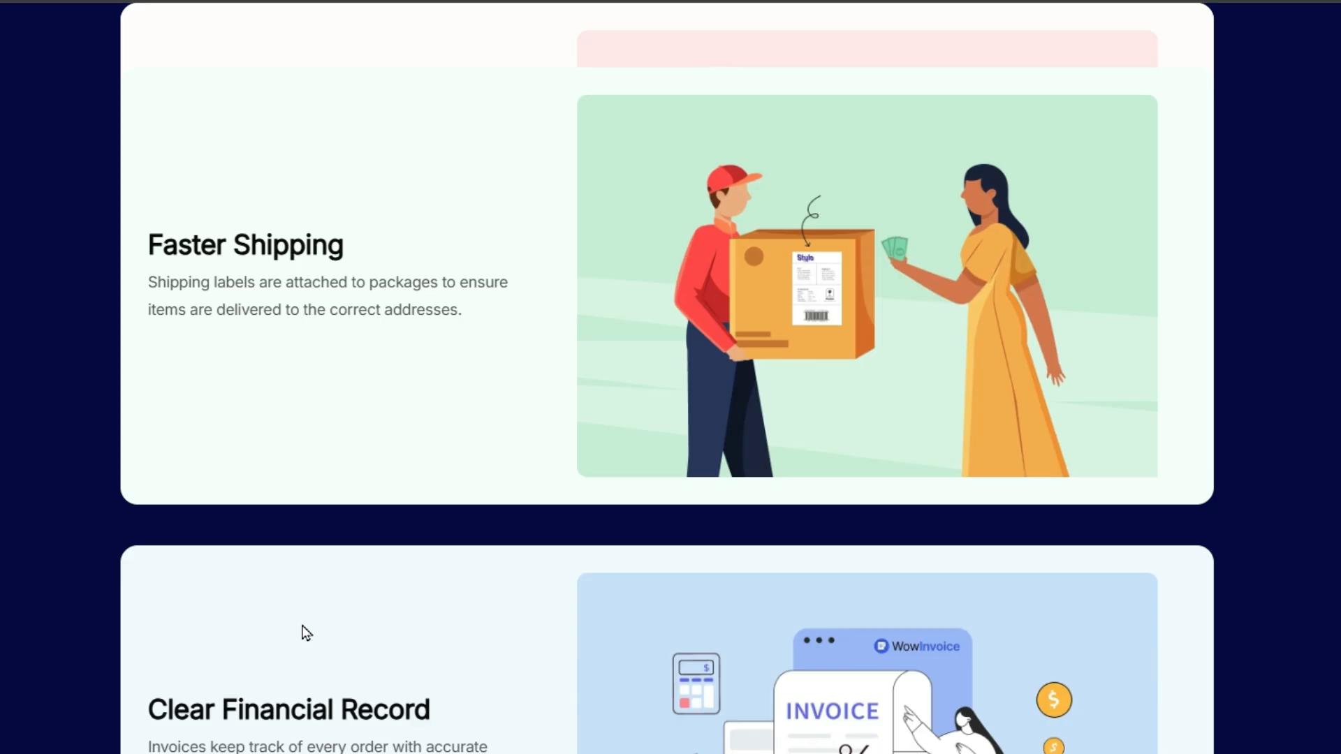
scroll(306, 633, down, 6)
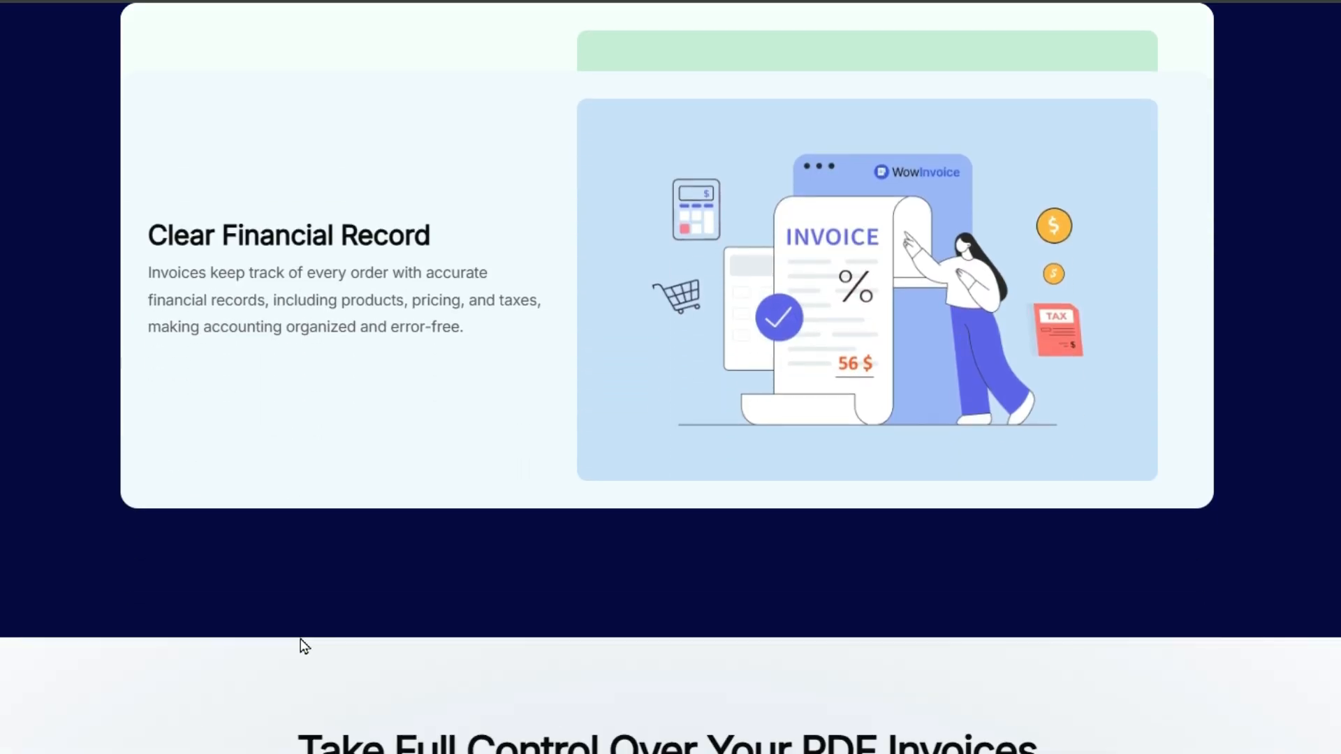
scroll(302, 653, down, 5)
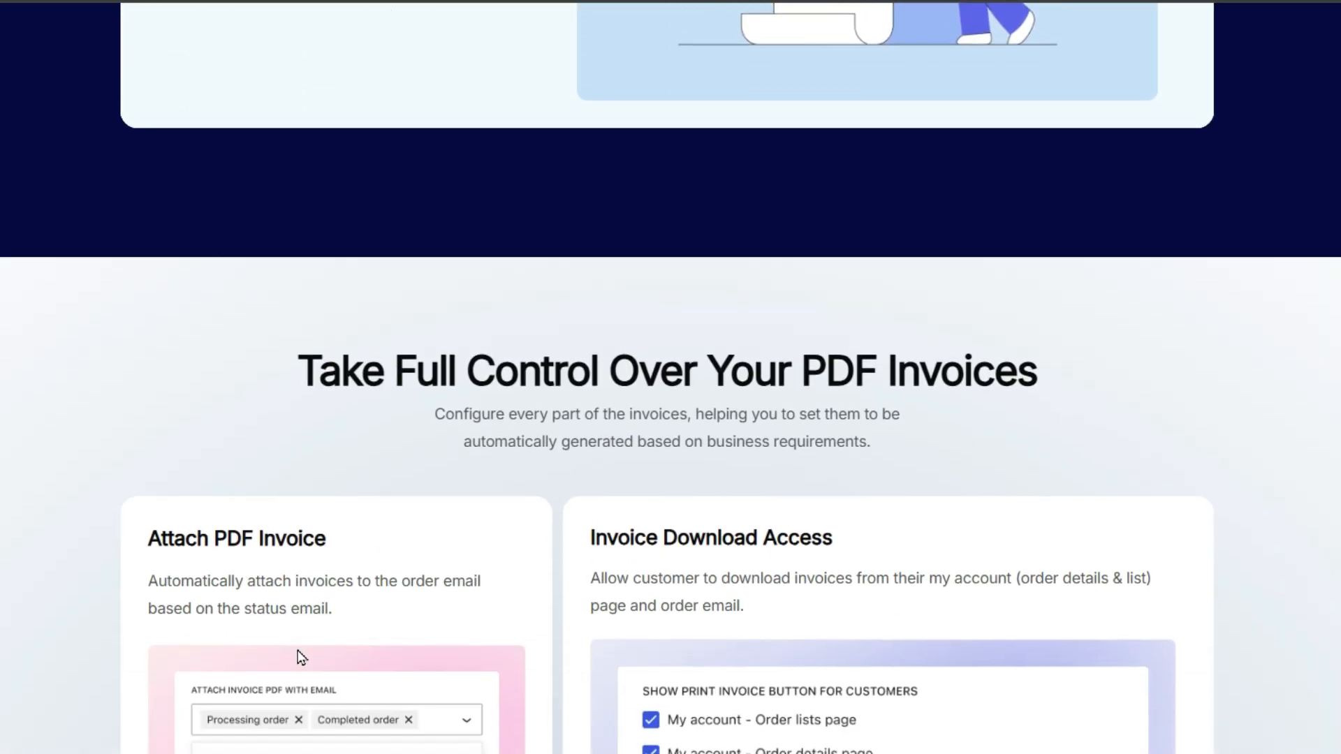
scroll(302, 656, down, 4)
scroll(302, 658, down, 2)
scroll(301, 658, down, 8)
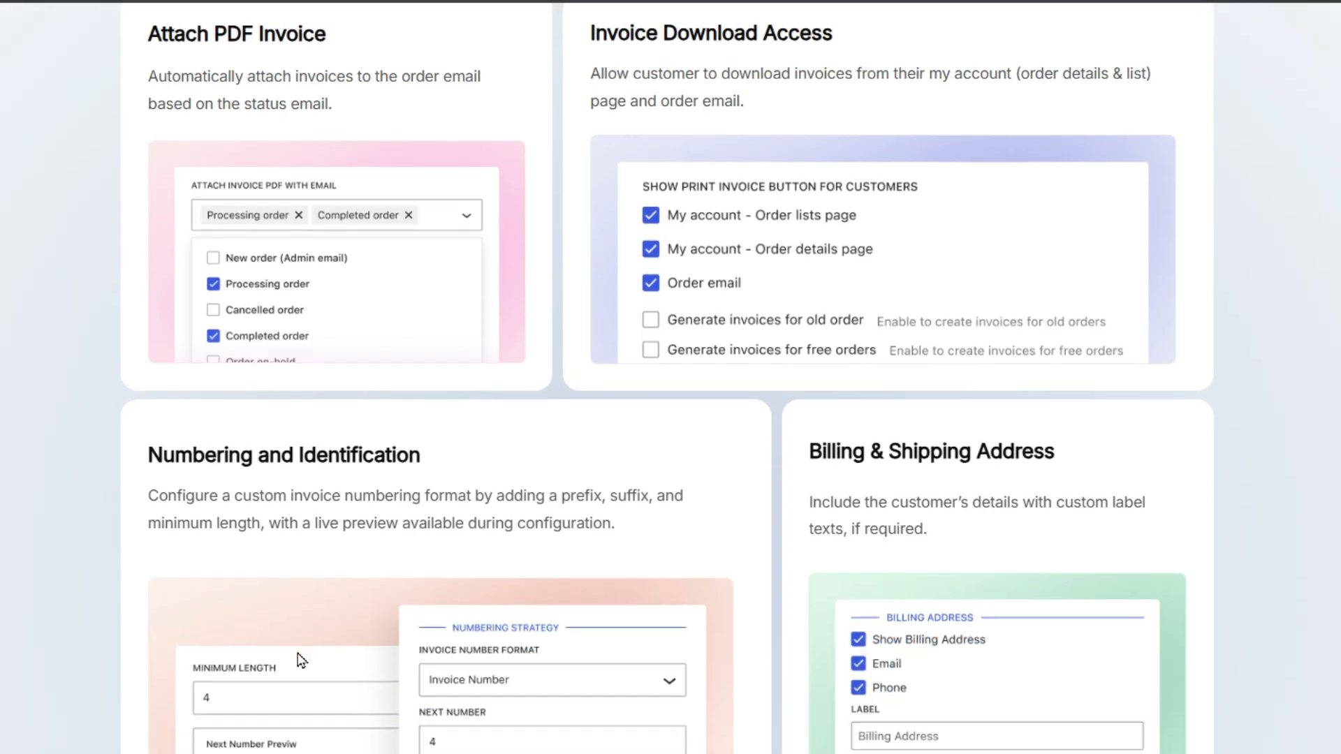